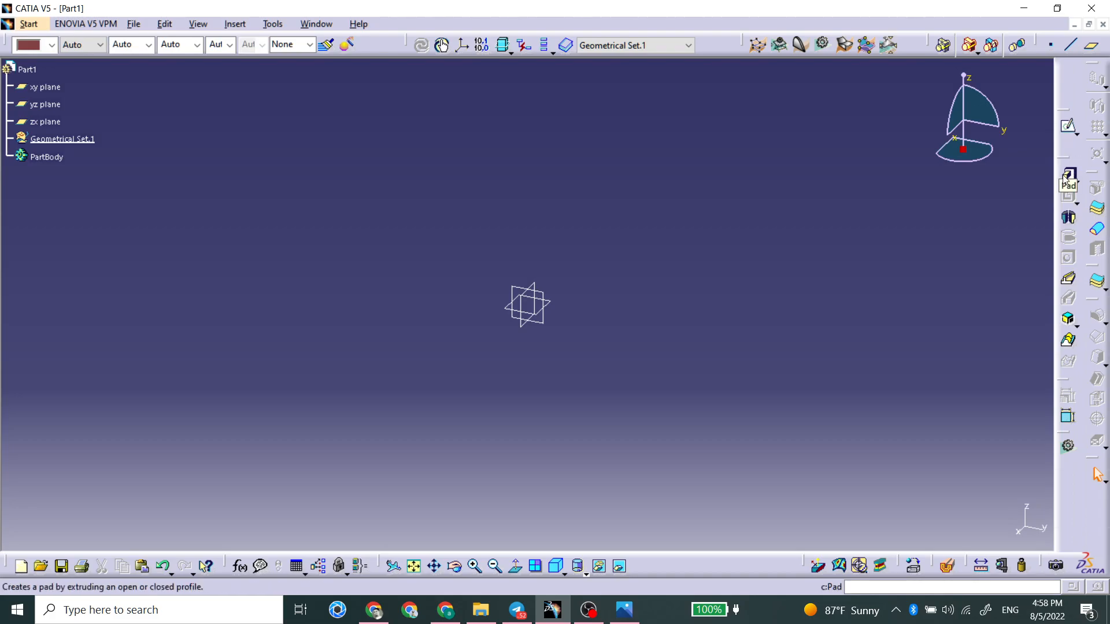
Step: Sketch a circle of radius 50 mm centred on the origin of the xy plane and exit the sketch
{"action": "left_click", "coordinate": [1068, 129]}
{"action": "left_click", "coordinate": [555, 304]}
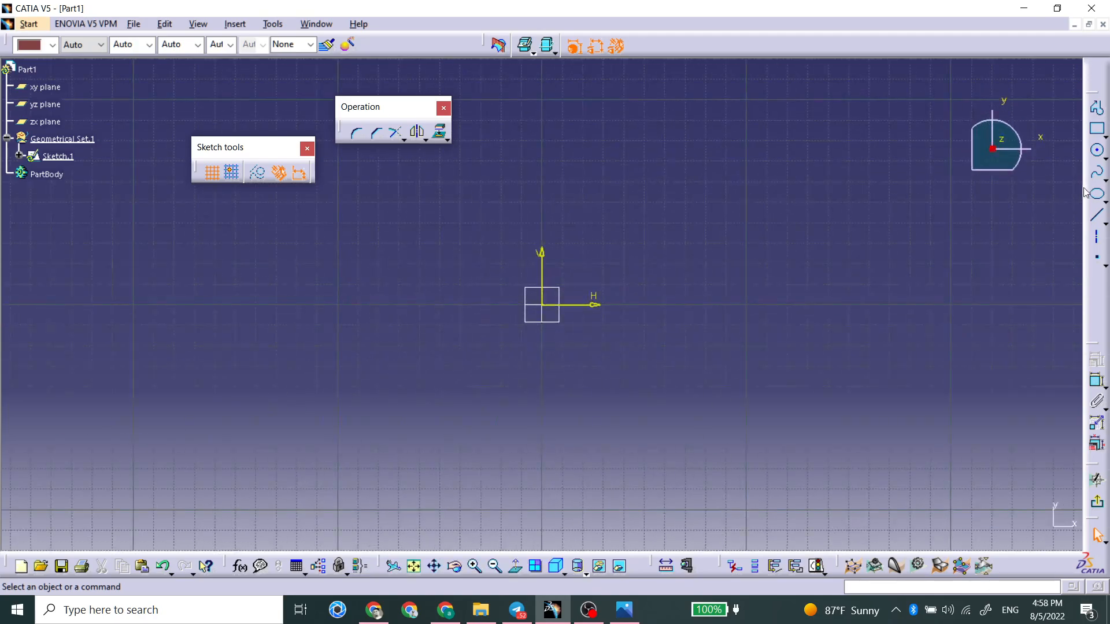
{"action": "left_click", "coordinate": [1096, 150]}
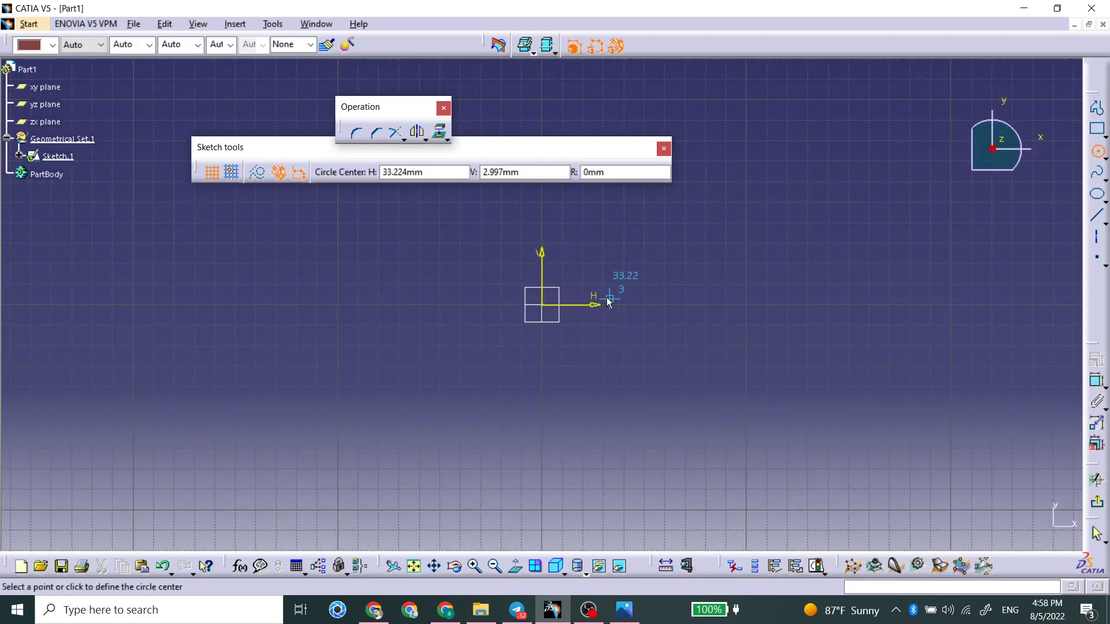
{"action": "left_click", "coordinate": [542, 304]}
{"action": "left_click", "coordinate": [590, 172]}
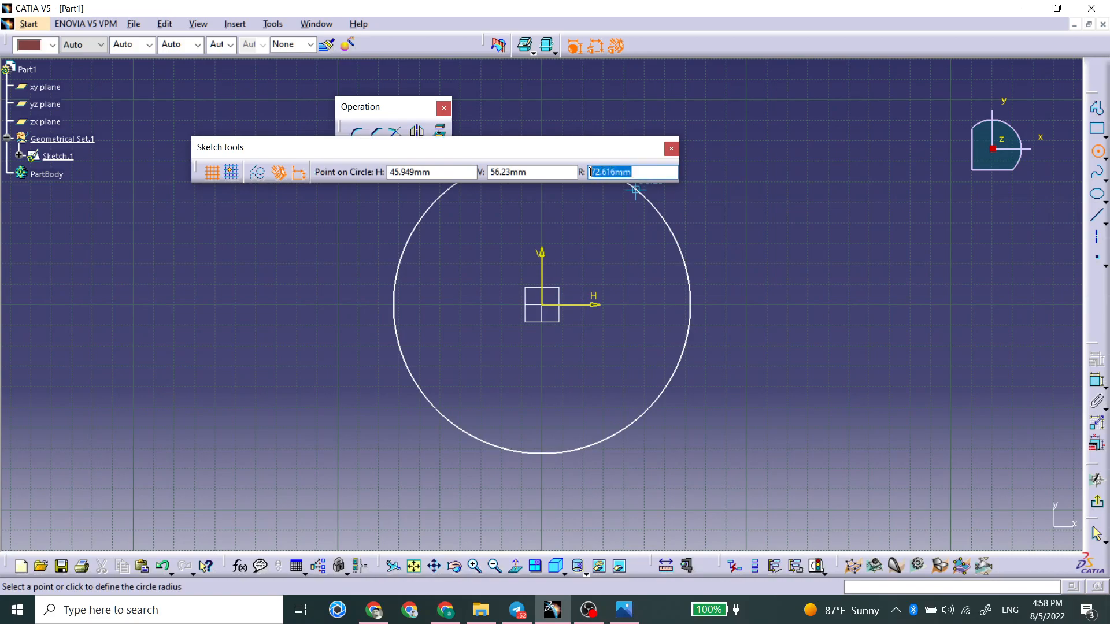
{"action": "type", "text": "50"}
{"action": "key", "text": "Return"}
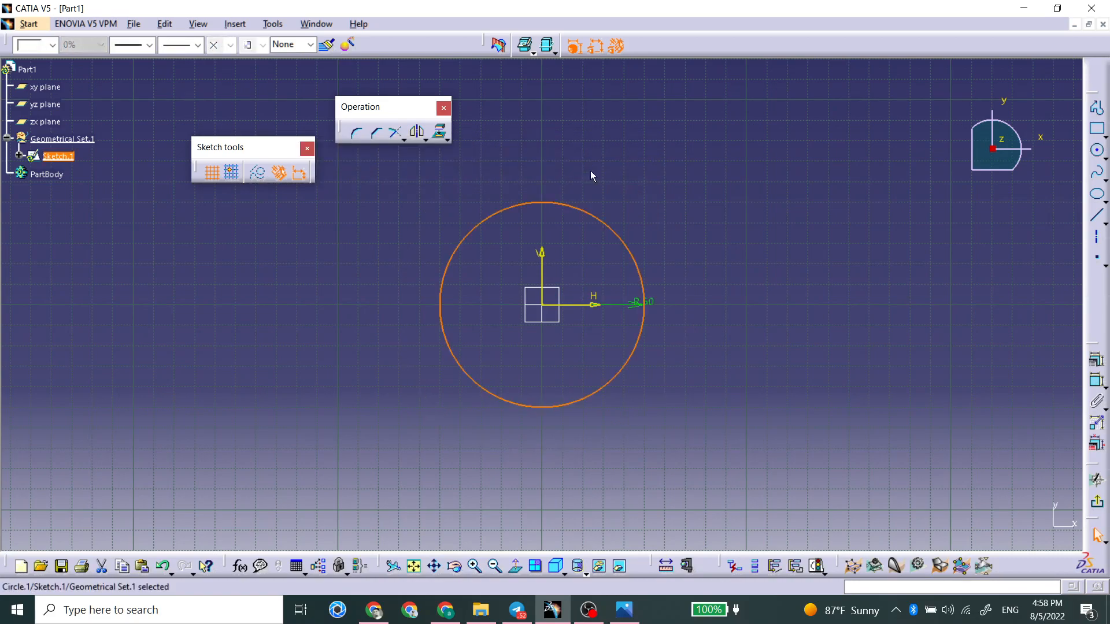
{"action": "left_click", "coordinate": [1097, 506]}
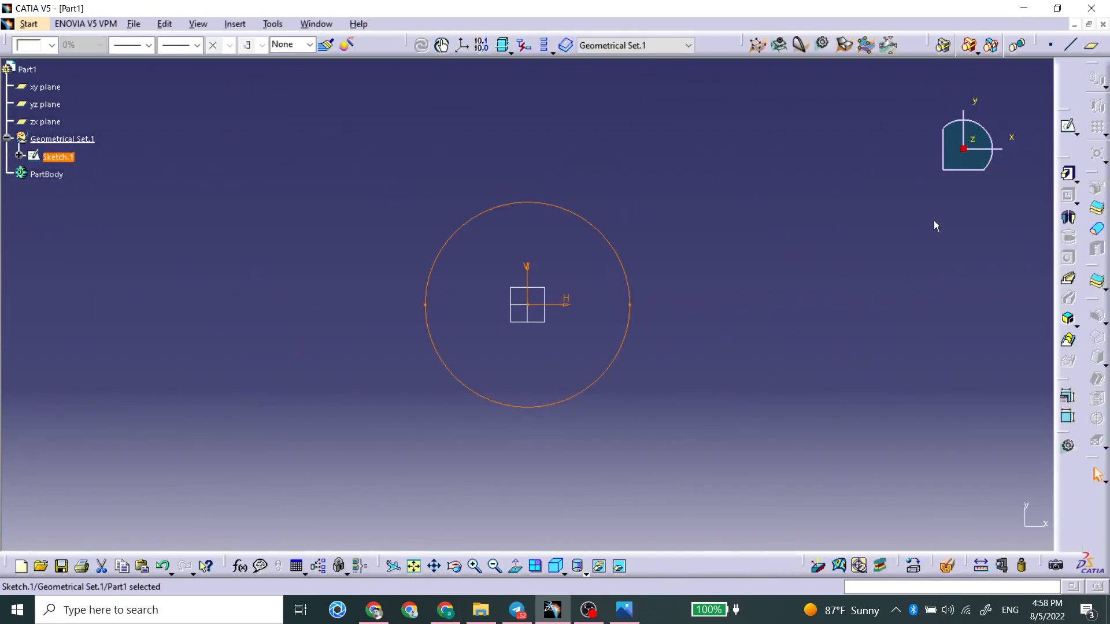
Step: Pad the circle sketch to a length of 50 mm, accepting that the solid is created in the PartBody
{"action": "left_click", "coordinate": [1067, 172]}
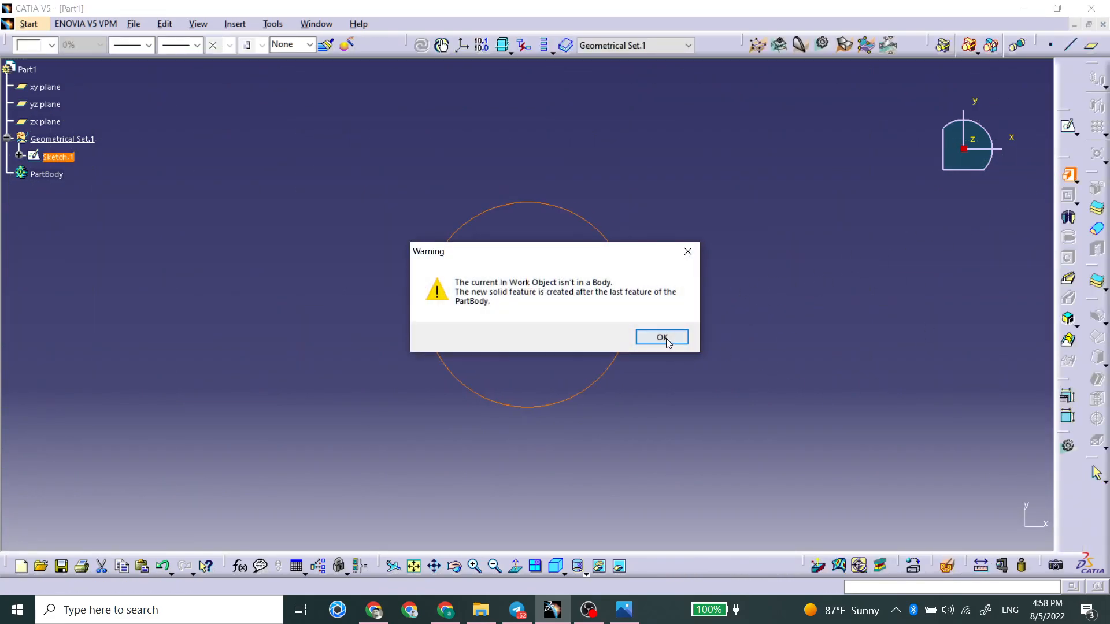
{"action": "left_click", "coordinate": [662, 337]}
{"action": "middle_click_drag", "start_coordinate": [550, 376], "coordinate": [505, 156]}
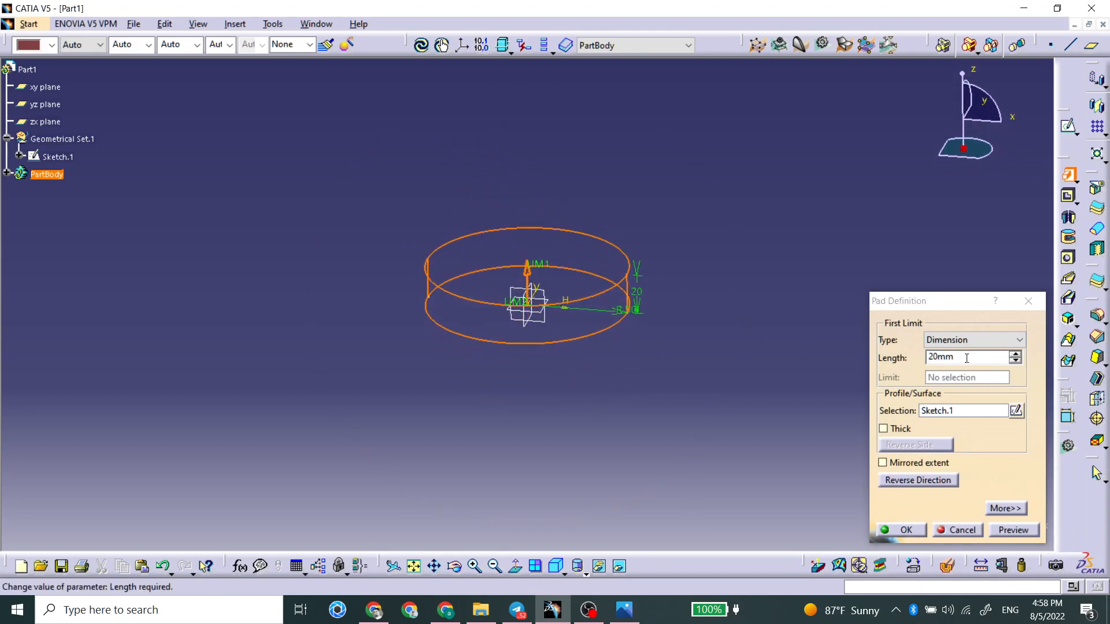
{"action": "left_click_drag", "start_coordinate": [977, 358], "coordinate": [913, 359]}
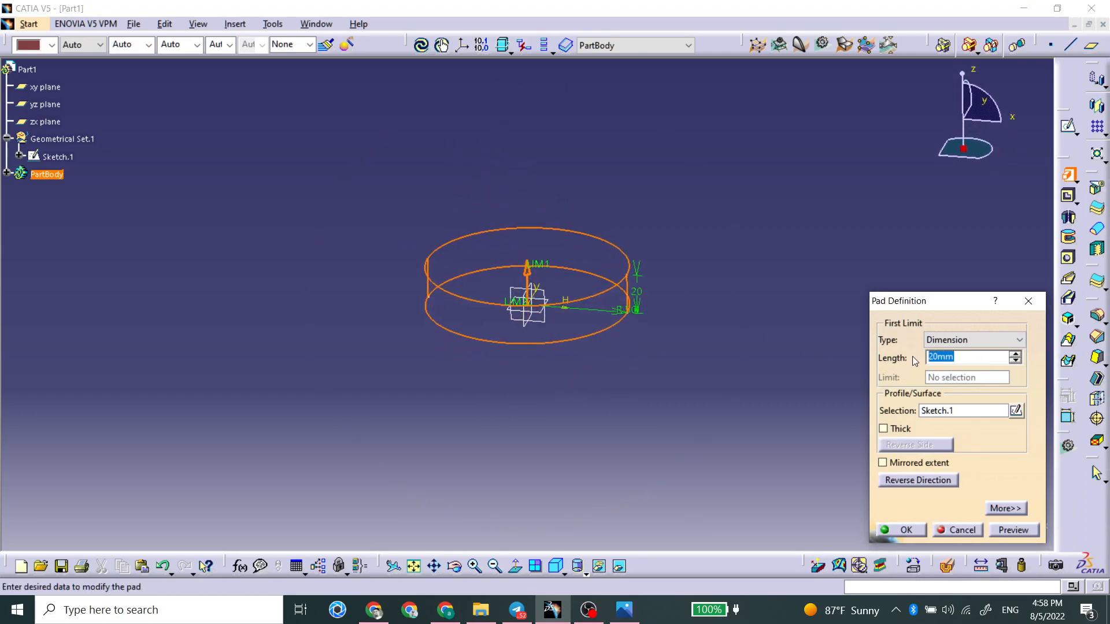
{"action": "type", "text": "50"}
{"action": "key", "text": "Return"}
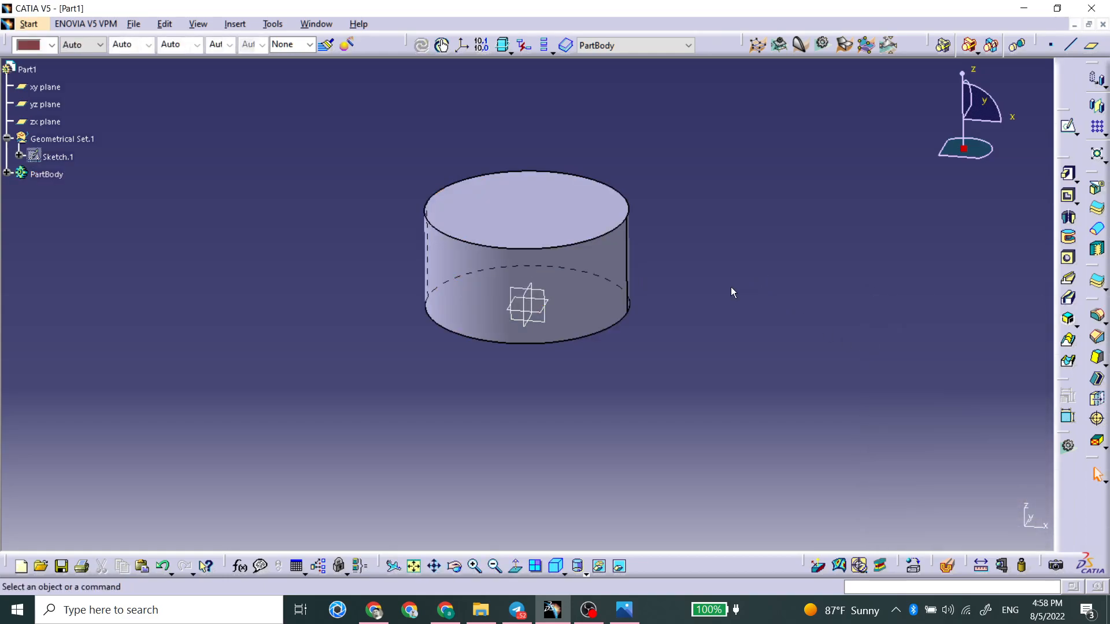
Step: Sketch a circle about 53 mm in diameter on the xy plane, centred on the origin
{"action": "left_click", "coordinate": [586, 338]}
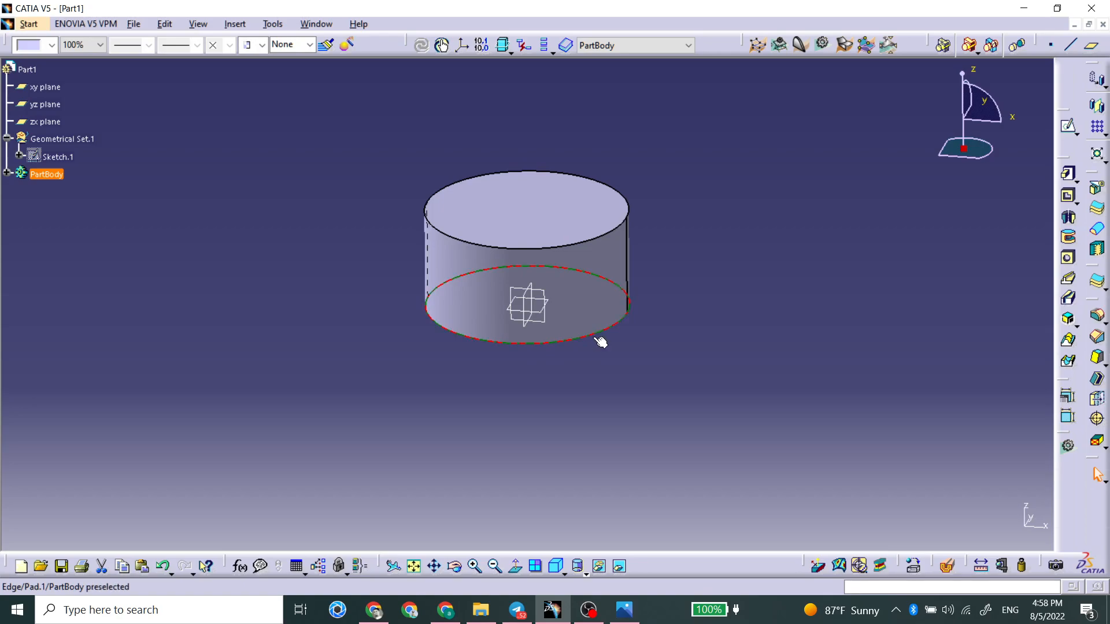
{"action": "middle_click_drag", "start_coordinate": [601, 338], "coordinate": [528, 364]}
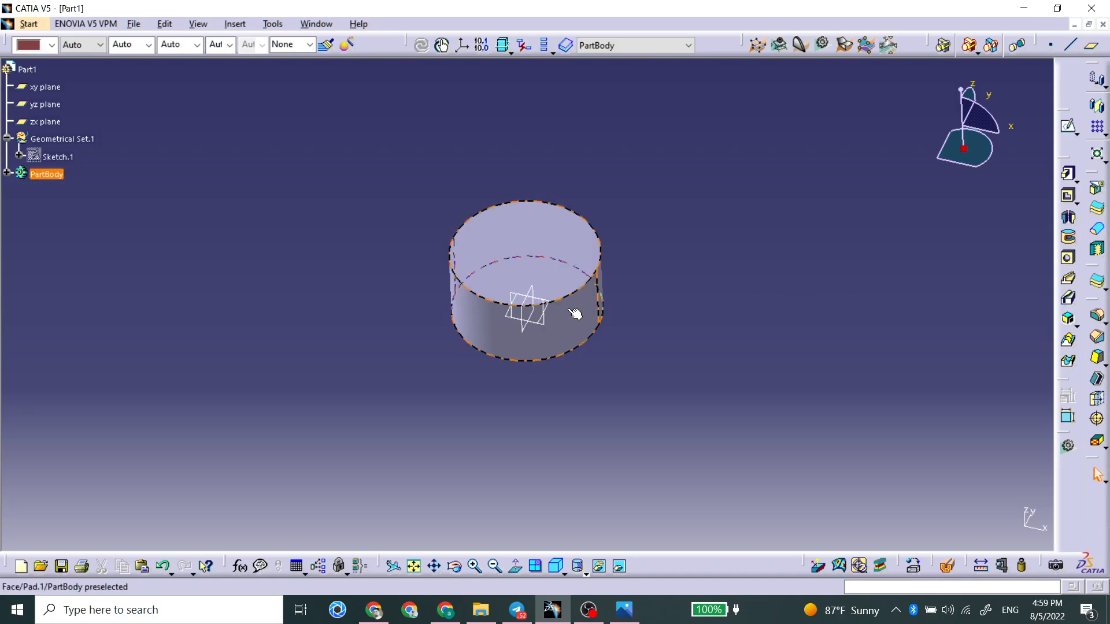
{"action": "left_click", "coordinate": [554, 312]}
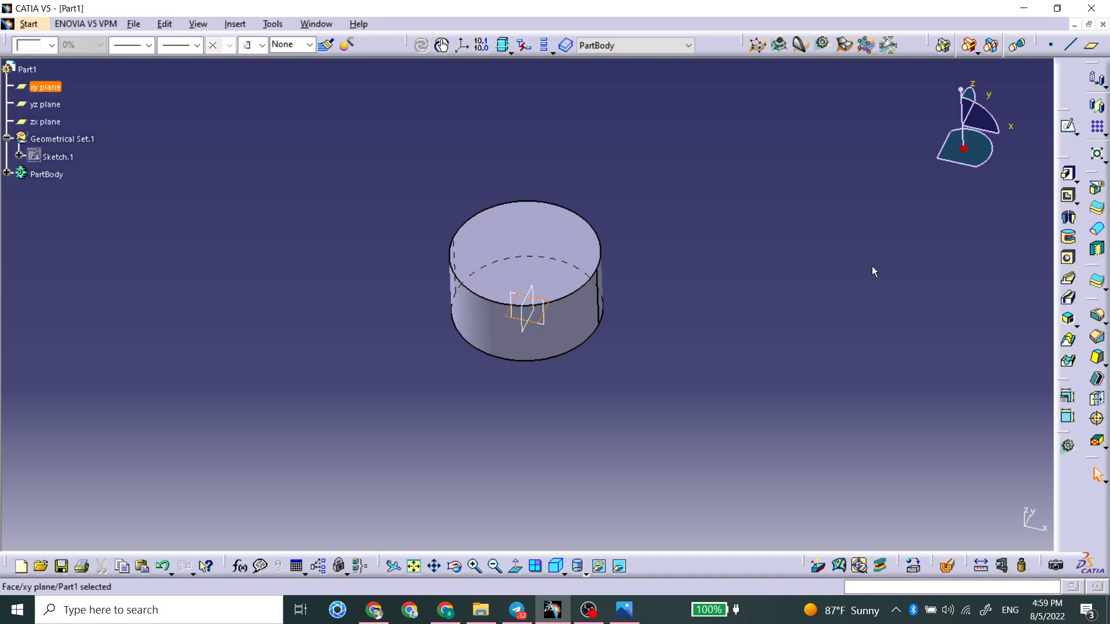
{"action": "left_click", "coordinate": [1068, 128]}
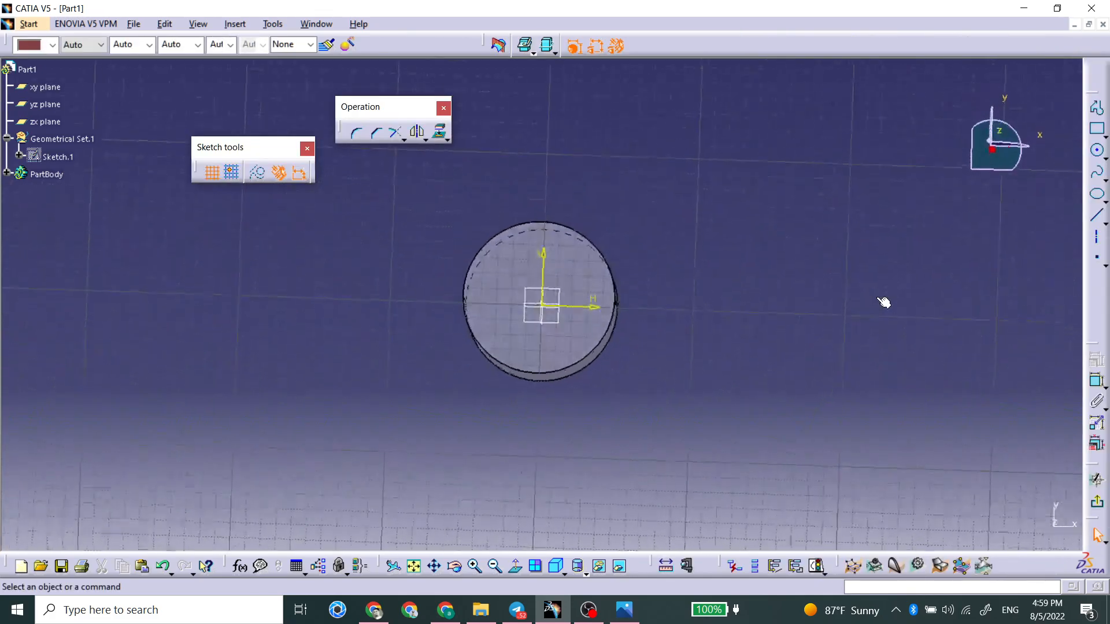
{"action": "left_click", "coordinate": [1097, 150]}
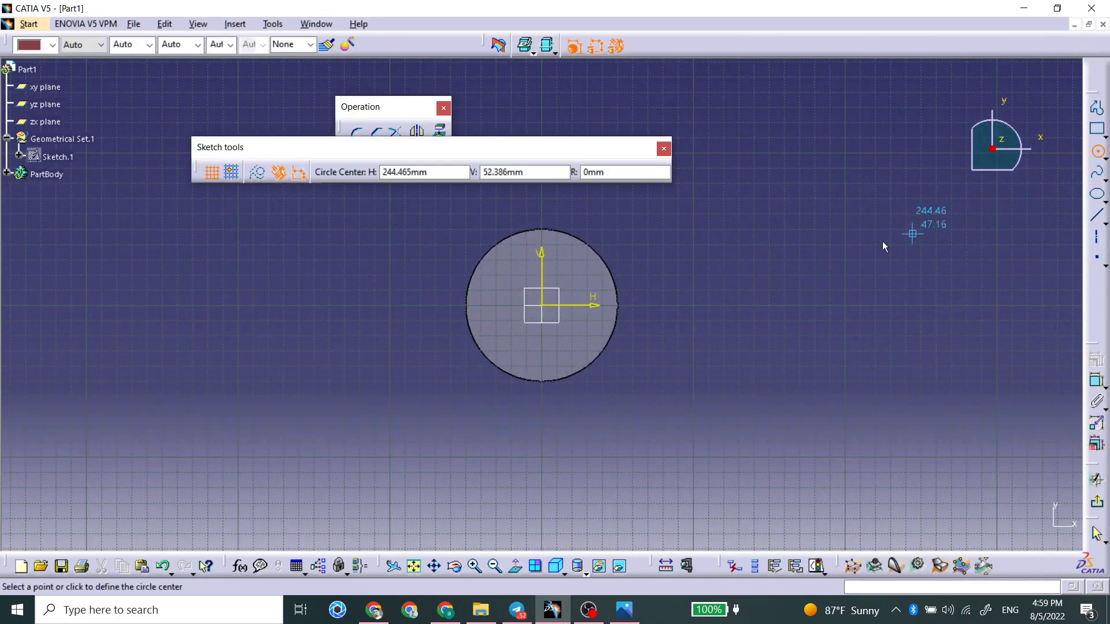
{"action": "left_click", "coordinate": [544, 306]}
{"action": "left_click", "coordinate": [569, 276]}
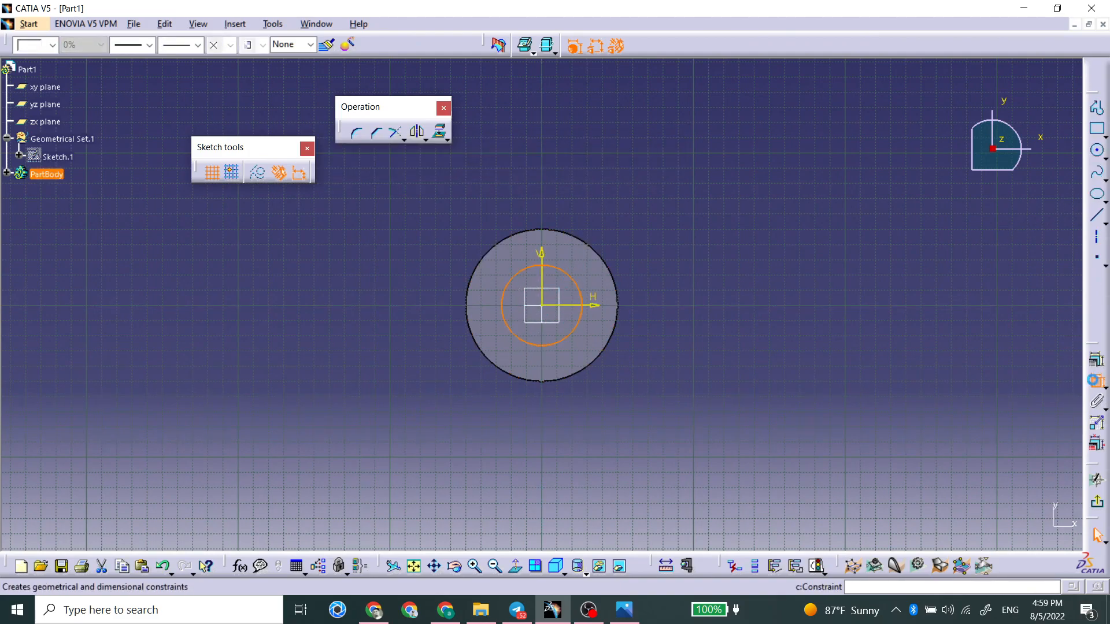
Step: Constrain the inner circle with a radius dimension, set it to 25 mm and exit the sketch
{"action": "left_click", "coordinate": [1096, 380]}
{"action": "right_click", "coordinate": [688, 225]}
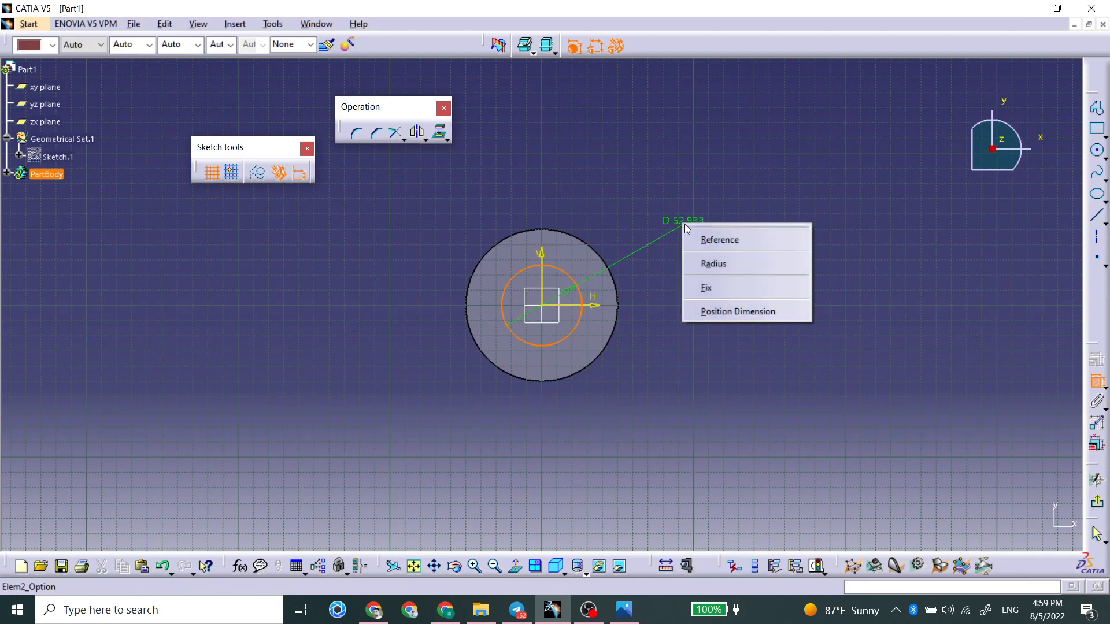
{"action": "left_click", "coordinate": [706, 259]}
{"action": "left_click", "coordinate": [665, 224]}
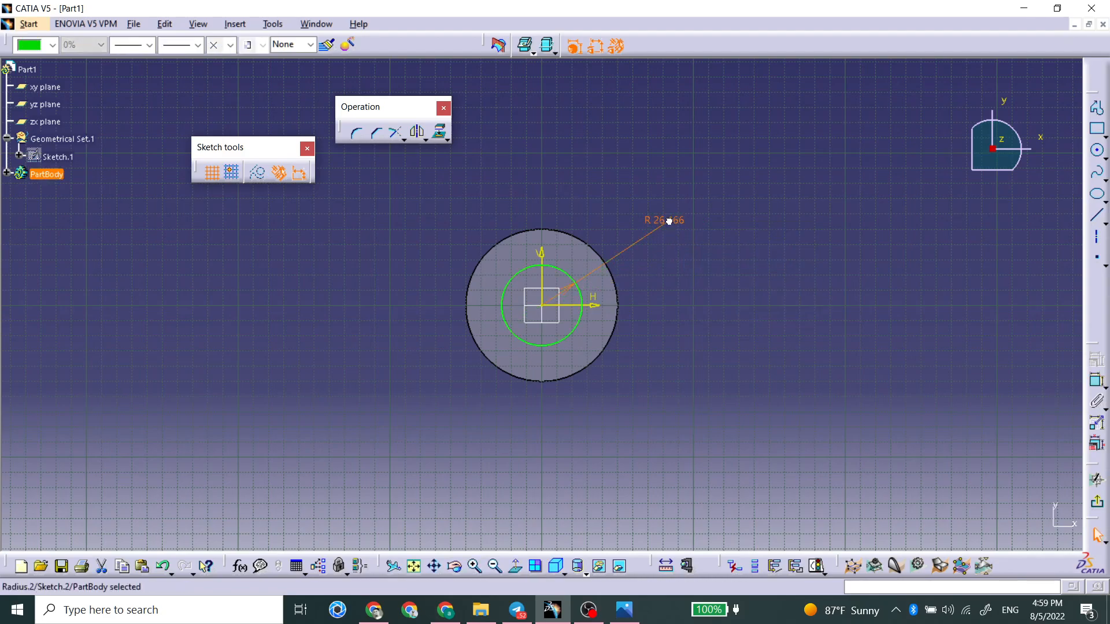
{"action": "double_click", "coordinate": [665, 223]}
{"action": "type", "text": "25"}
{"action": "key", "text": "Return"}
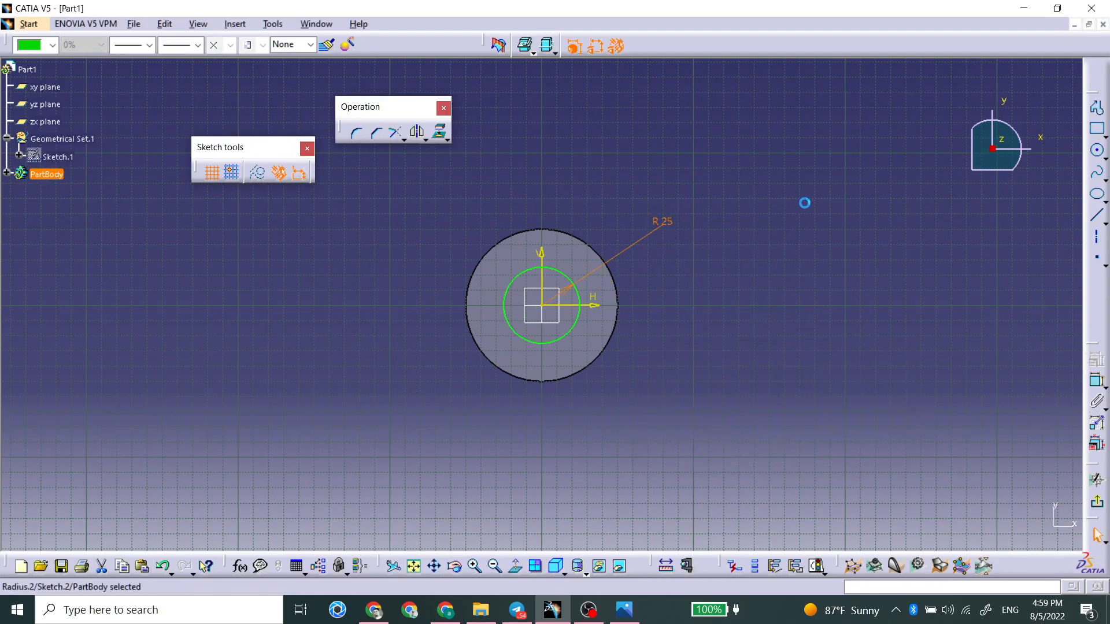
{"action": "left_click", "coordinate": [1096, 501]}
Step: Cut a 50 mm deep pocket through the cylinder from the inner circle, with its direction reversed
{"action": "middle_click_drag", "start_coordinate": [642, 375], "coordinate": [653, 173]}
{"action": "left_click", "coordinate": [1067, 198]}
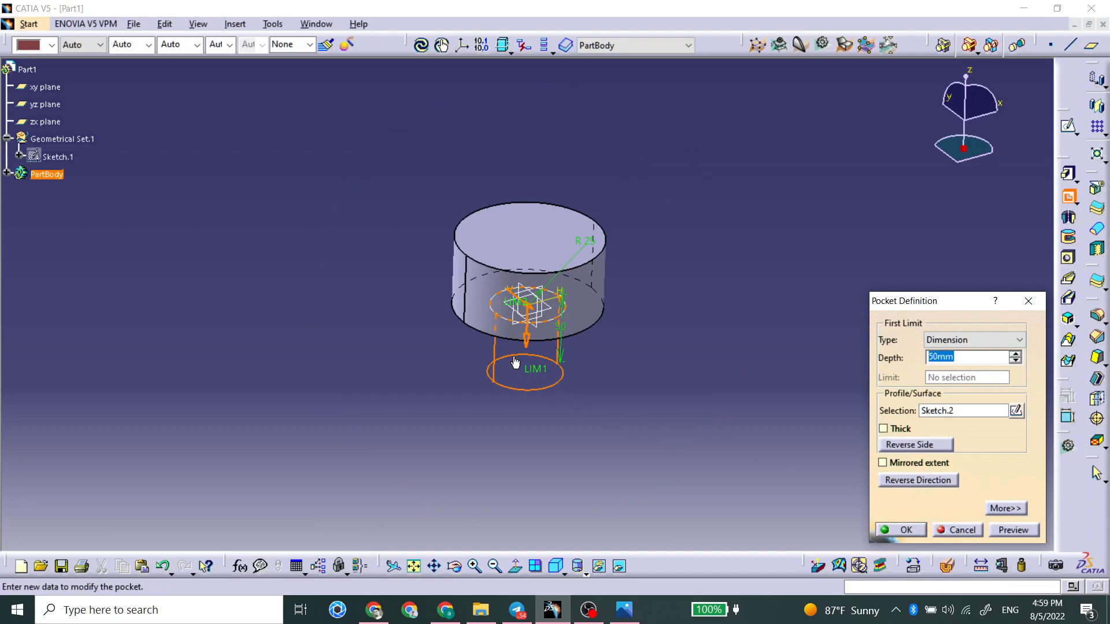
{"action": "middle_click_drag", "start_coordinate": [605, 389], "coordinate": [469, 355]}
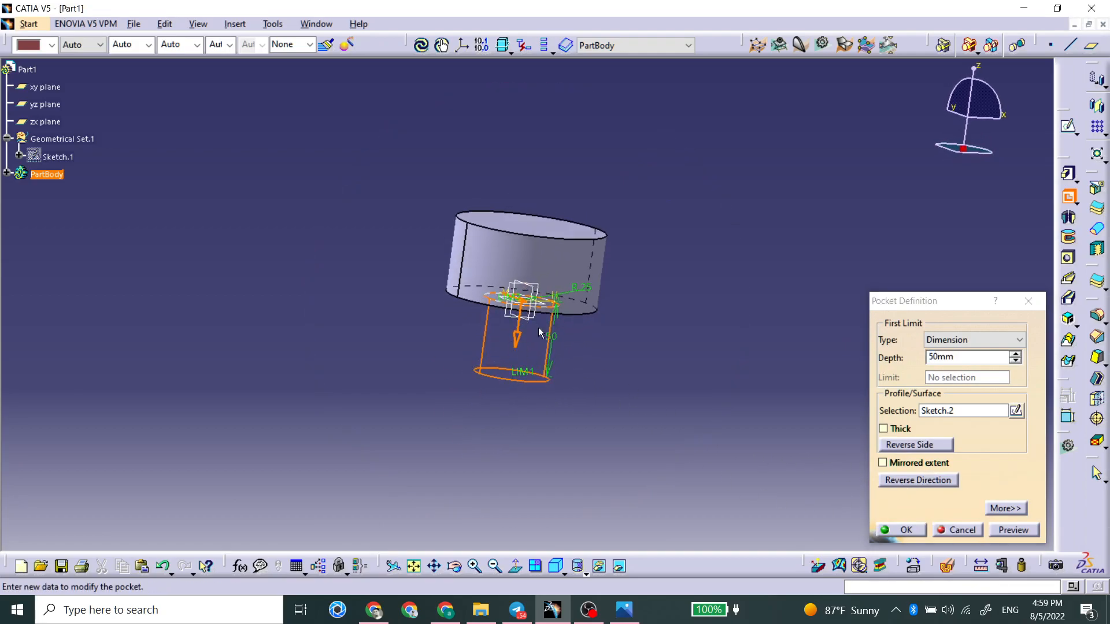
{"action": "left_click", "coordinate": [897, 481]}
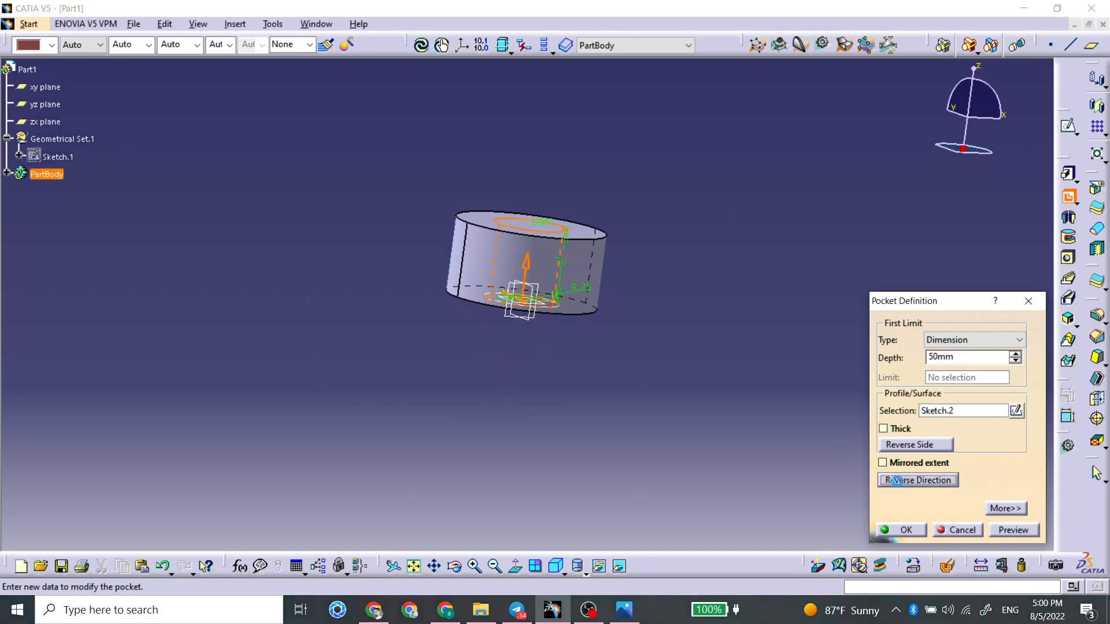
{"action": "mouse_move", "coordinate": [528, 259]}
{"action": "middle_mouse_down"}
{"action": "mouse_move", "coordinate": [527, 205]}
{"action": "mouse_move", "coordinate": [540, 225]}
{"action": "mouse_move", "coordinate": [511, 270]}
{"action": "middle_mouse_up"}
{"action": "scroll", "coordinate": [532, 214], "scroll_direction": "up", "scroll_amount": 1}
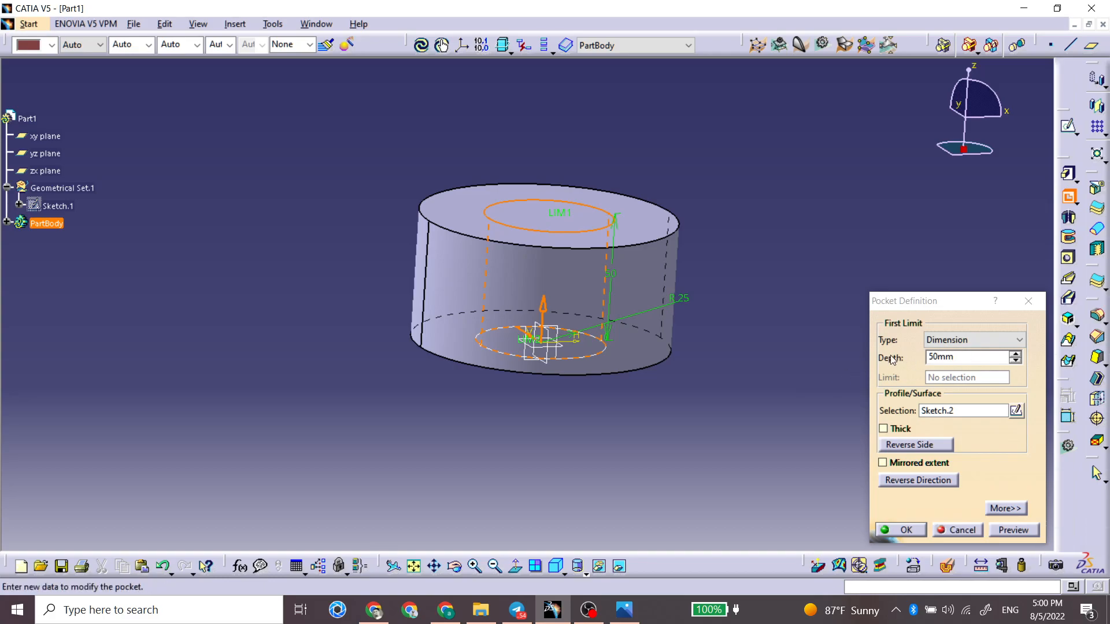
{"action": "left_click", "coordinate": [906, 530]}
{"action": "middle_click_drag", "start_coordinate": [681, 179], "coordinate": [555, 404]}
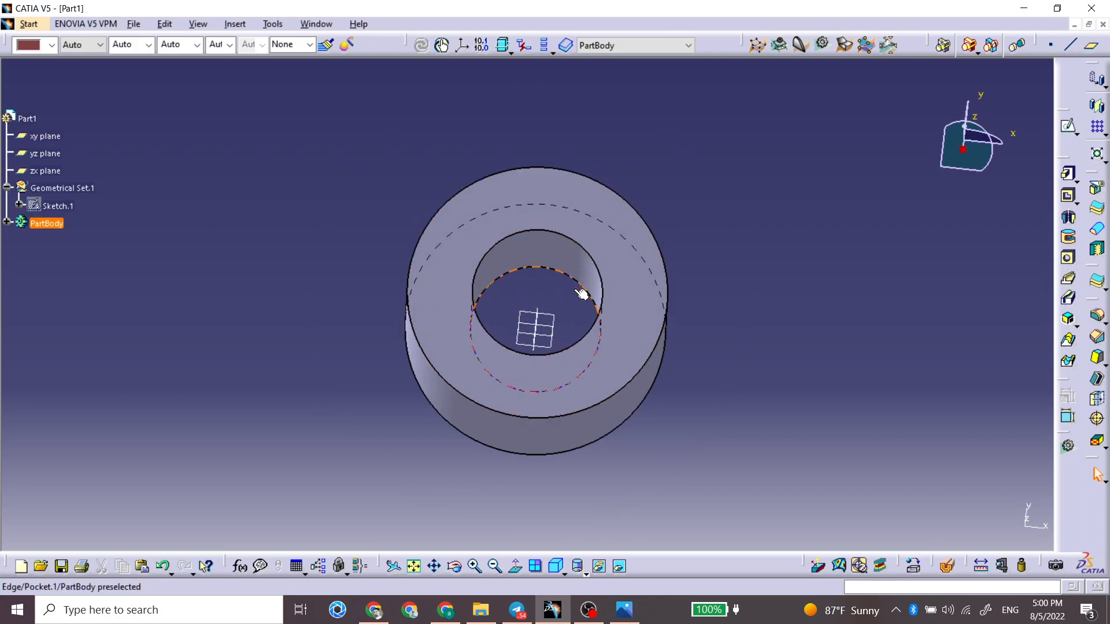
{"action": "left_click", "coordinate": [538, 268]}
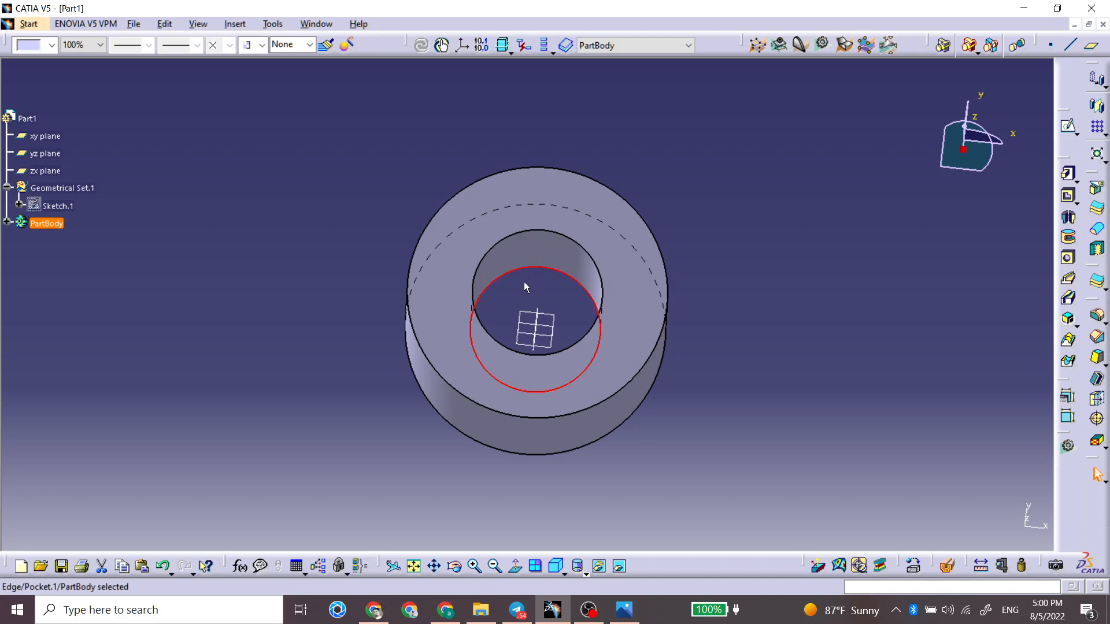
{"action": "middle_click_drag", "start_coordinate": [536, 287], "coordinate": [612, 241]}
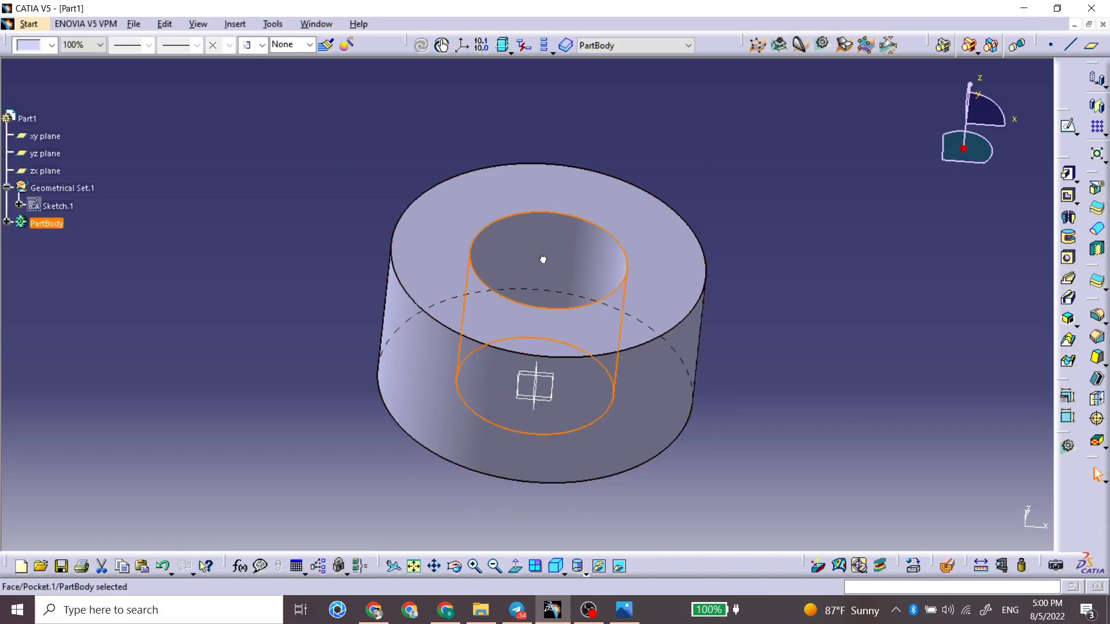
{"action": "middle_click_drag", "start_coordinate": [565, 354], "coordinate": [548, 333]}
{"action": "left_click", "coordinate": [639, 208]}
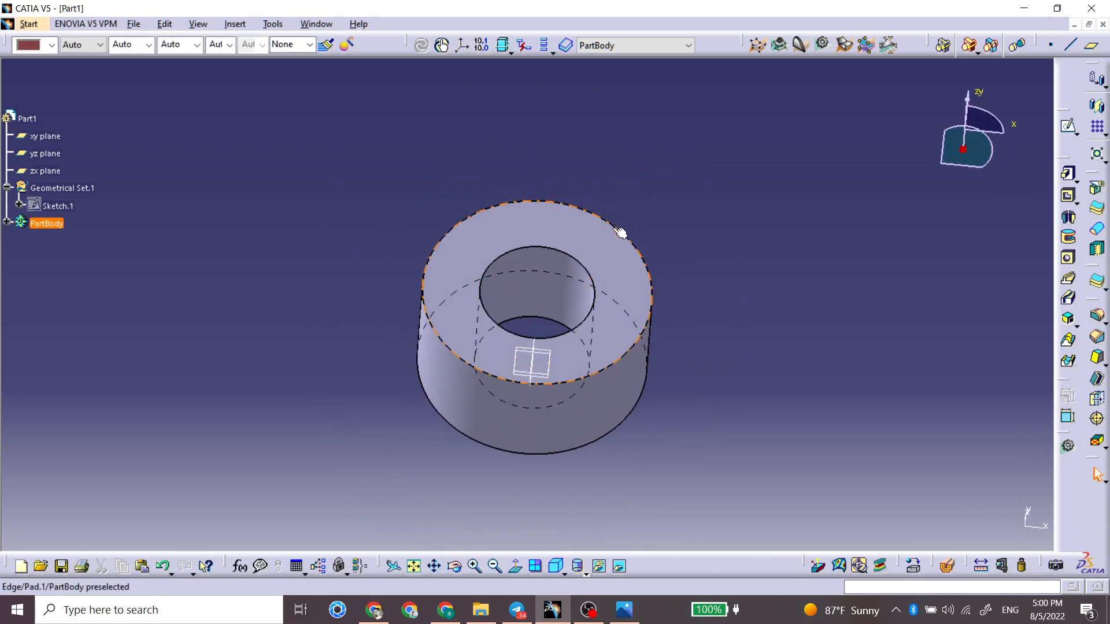
{"action": "middle_click_drag", "start_coordinate": [681, 239], "coordinate": [659, 297]}
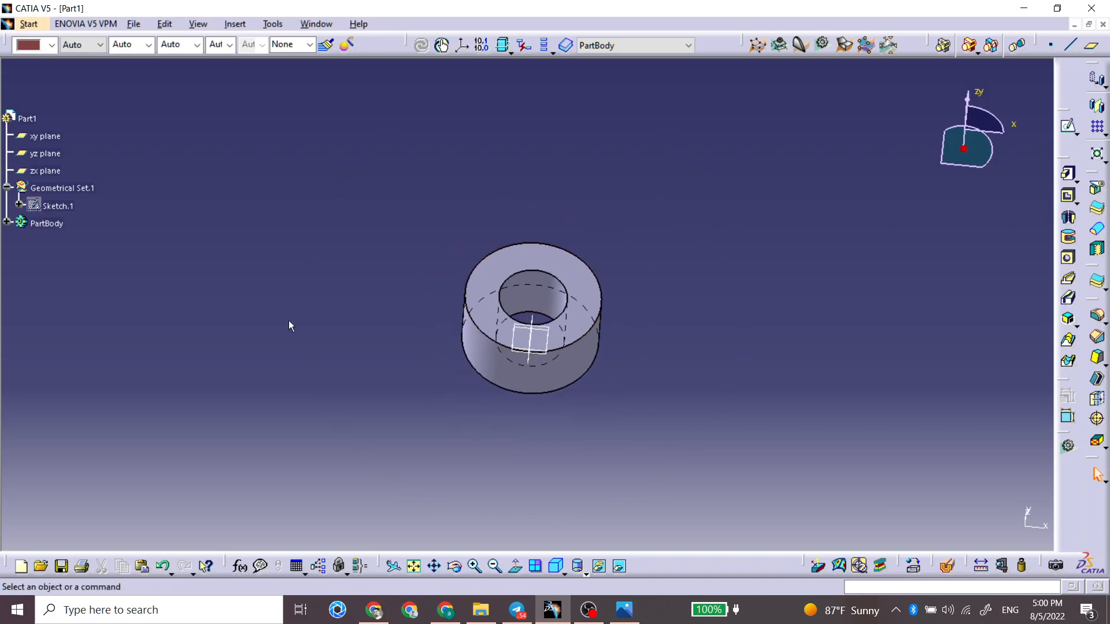
Step: Expand the PartBody in the specification tree and try to delete the cylinder's pad
{"action": "left_click", "coordinate": [7, 222]}
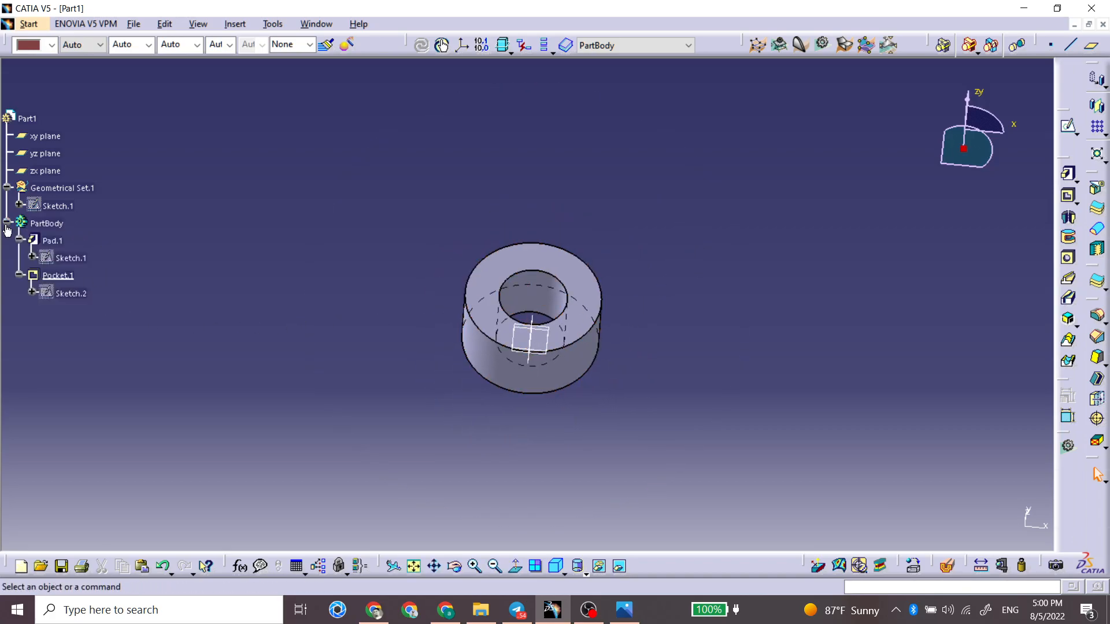
{"action": "left_click", "coordinate": [45, 242]}
{"action": "key", "text": "Delete"}
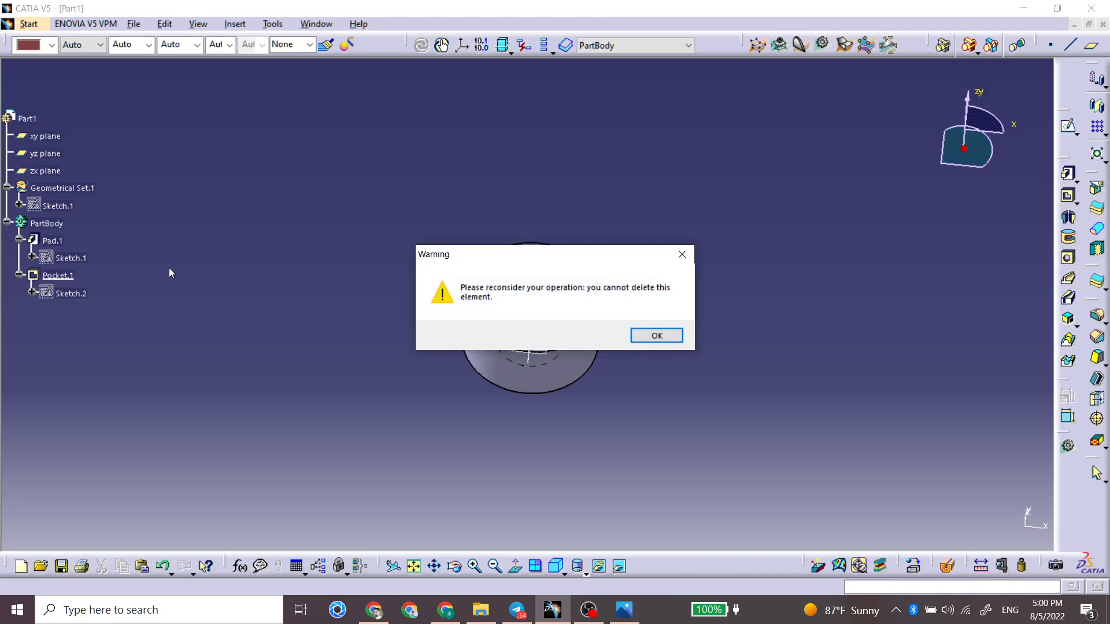
{"action": "key", "text": "Return"}
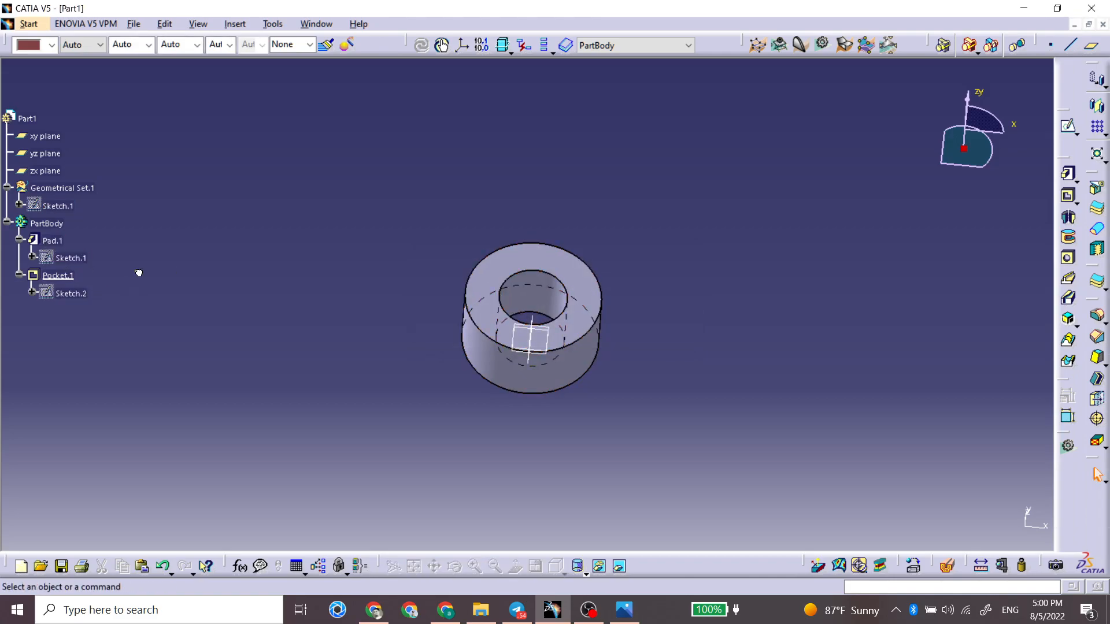
Step: Delete the pocket feature from the PartBody
{"action": "left_click", "coordinate": [19, 239]}
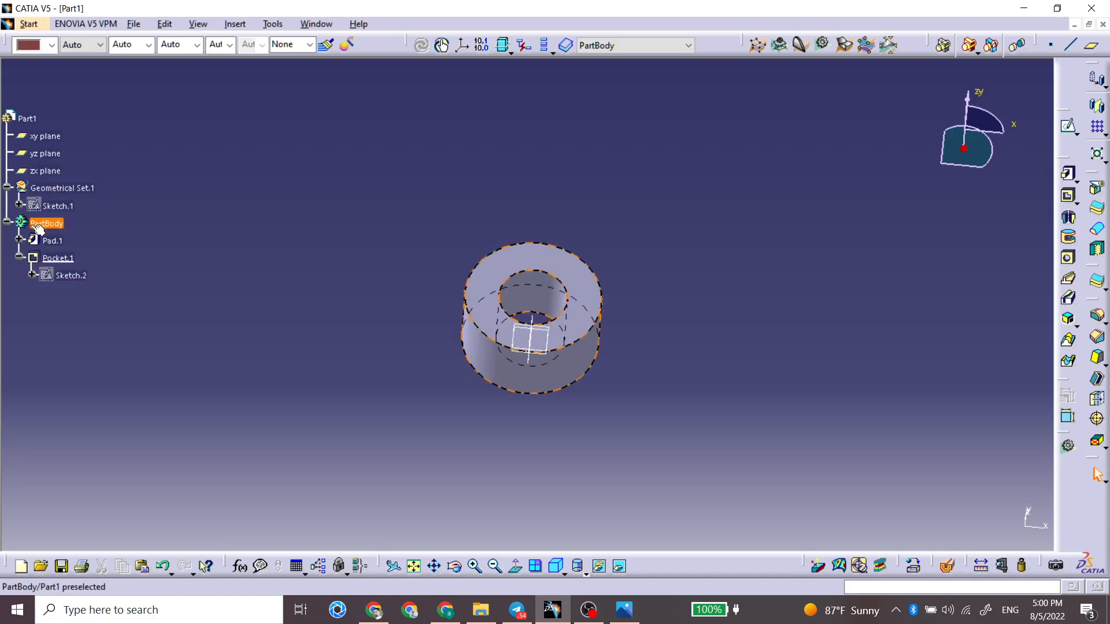
{"action": "left_click", "coordinate": [19, 239]}
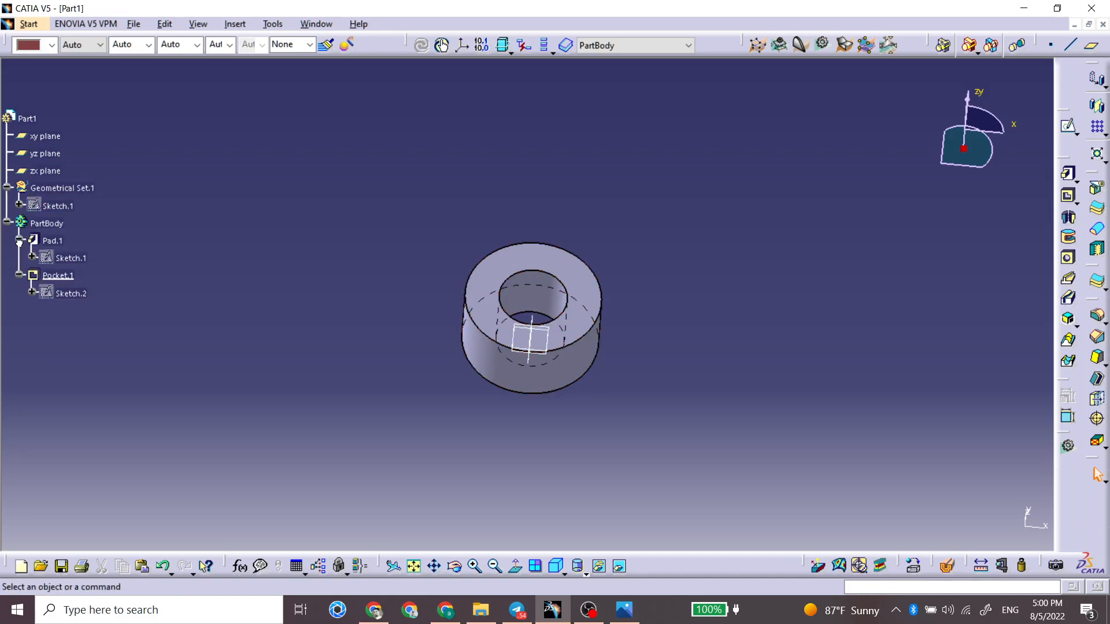
{"action": "left_click", "coordinate": [49, 242]}
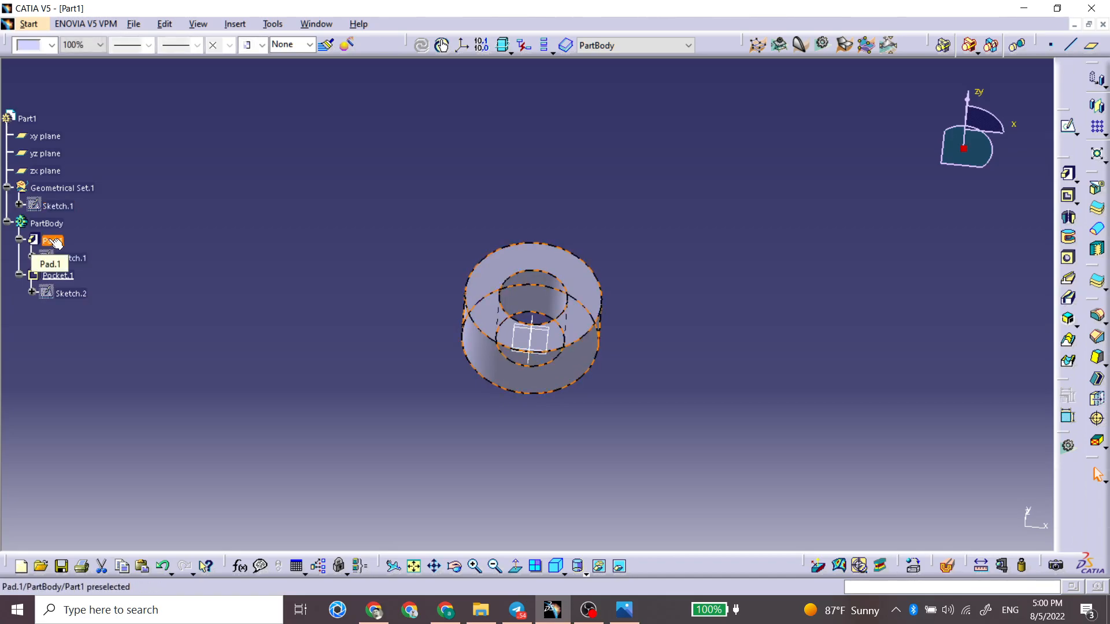
{"action": "left_click", "coordinate": [57, 276]}
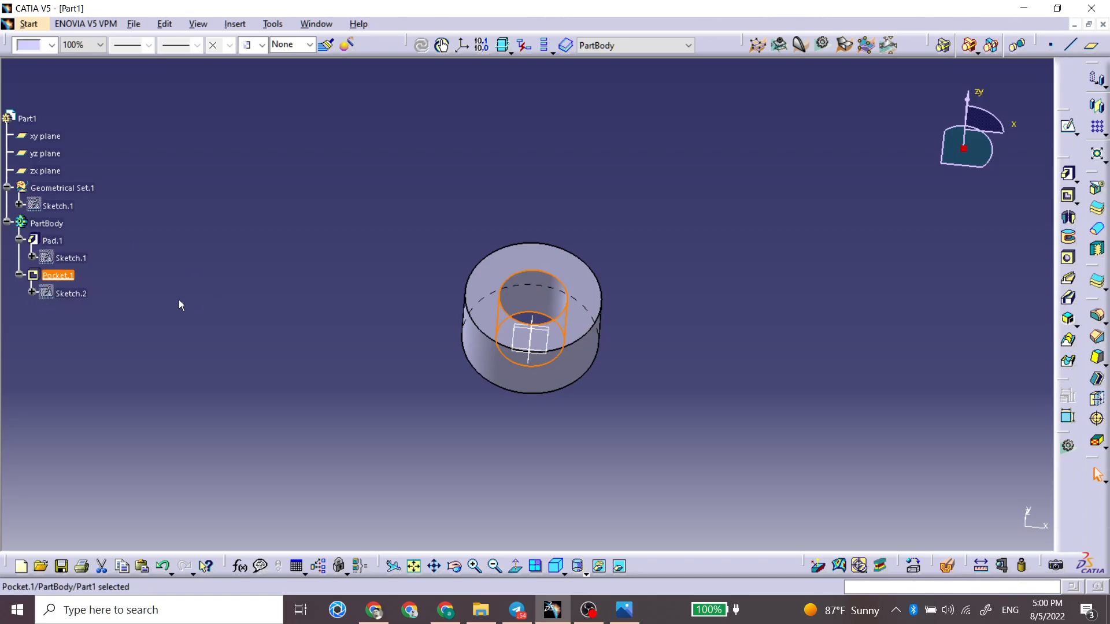
{"action": "left_click", "coordinate": [61, 280]}
{"action": "right_click", "coordinate": [60, 281]}
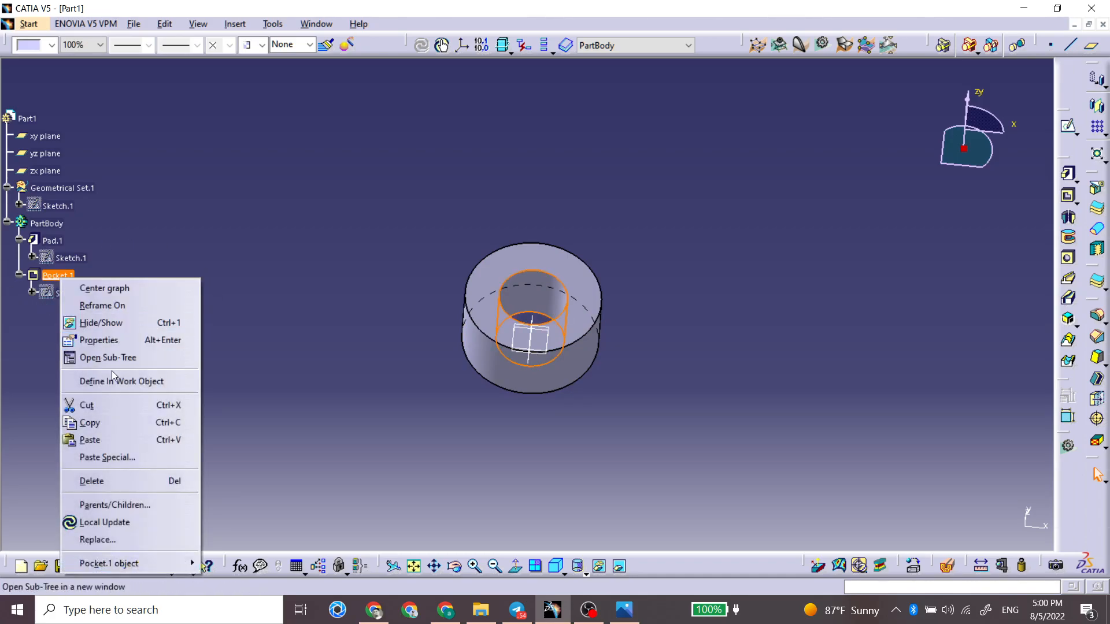
{"action": "left_click", "coordinate": [112, 480]}
{"action": "key", "text": "Return"}
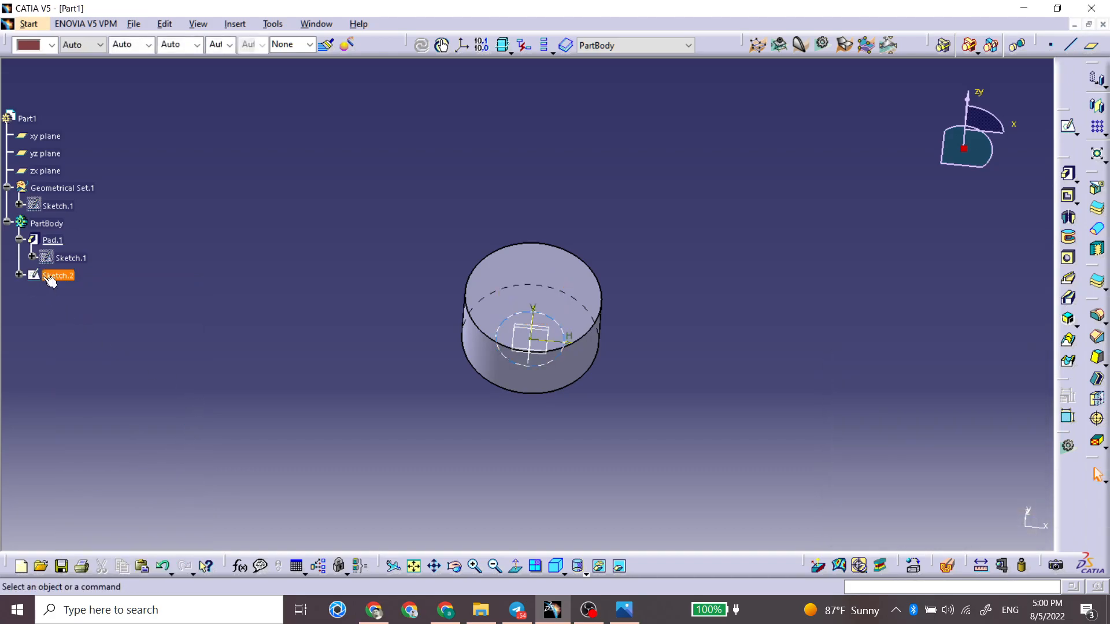
Step: Delete the cylinder's pad and both remaining circle sketches
{"action": "left_click", "coordinate": [52, 240]}
{"action": "right_click", "coordinate": [52, 240]}
{"action": "left_click", "coordinate": [110, 443]}
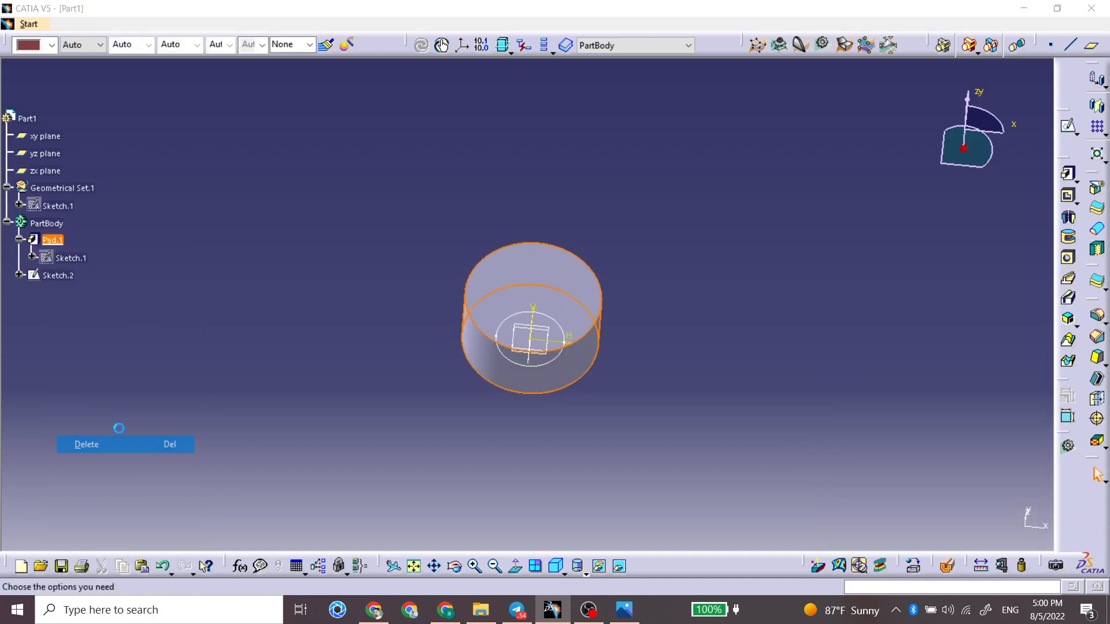
{"action": "key", "text": "Return"}
{"action": "left_click", "coordinate": [58, 240]}
{"action": "key", "text": "Delete"}
{"action": "left_click", "coordinate": [58, 205]}
{"action": "key", "text": "Delete"}
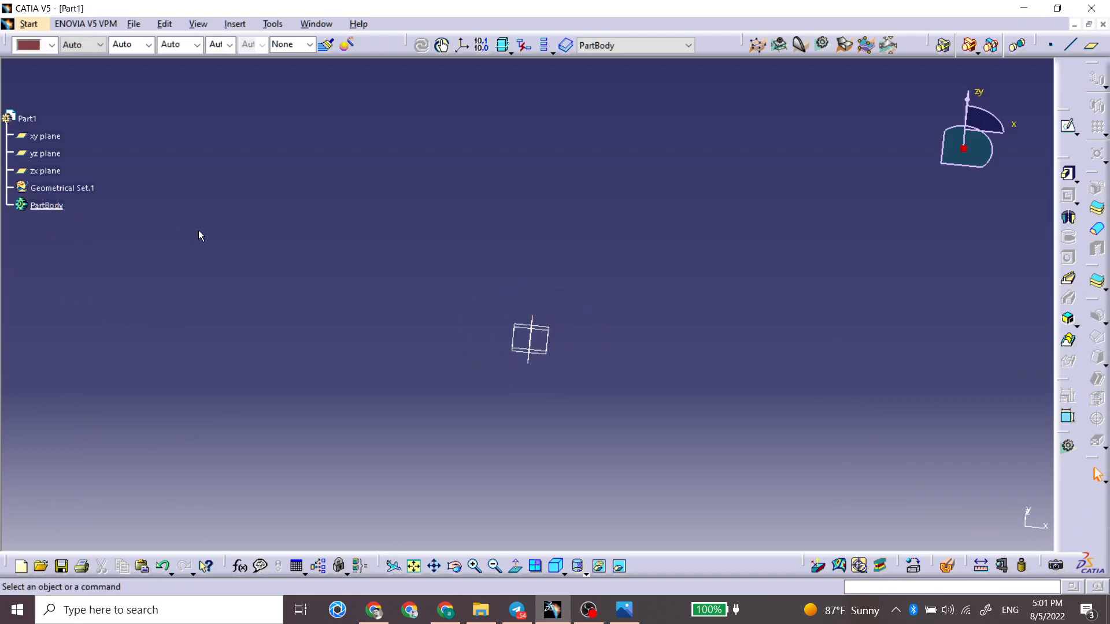
Step: Sketch a rectangle on the xy plane, beside the origin in the positive H direction, and exit the sketch
{"action": "middle_click_drag", "start_coordinate": [480, 298], "coordinate": [466, 270]}
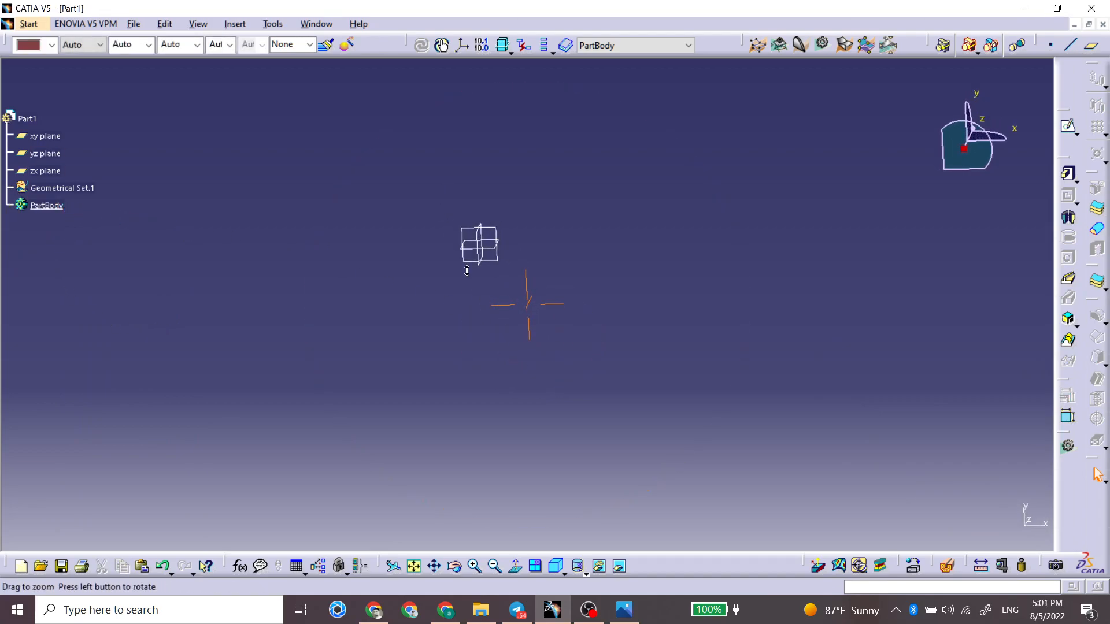
{"action": "left_click", "coordinate": [501, 230]}
{"action": "left_click", "coordinate": [1063, 125]}
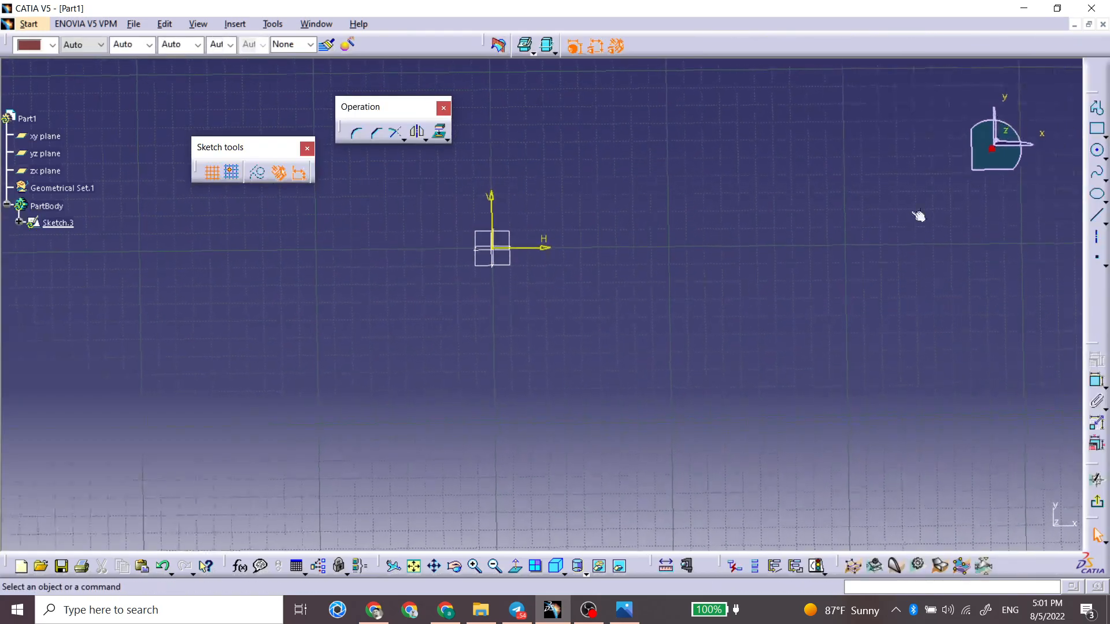
{"action": "left_click", "coordinate": [1097, 128]}
{"action": "left_click", "coordinate": [775, 159]}
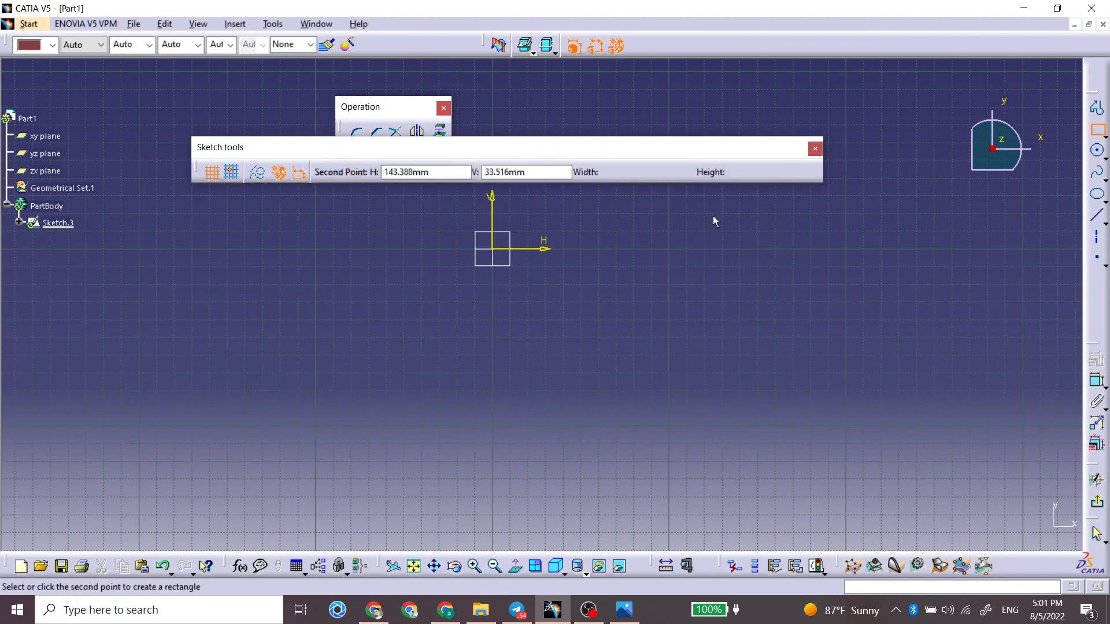
{"action": "left_click", "coordinate": [551, 331]}
{"action": "mouse_move", "coordinate": [517, 414]}
{"action": "middle_mouse_down"}
{"action": "mouse_move", "coordinate": [516, 249]}
{"action": "mouse_move", "coordinate": [537, 240]}
{"action": "middle_mouse_up"}
{"action": "left_click", "coordinate": [1092, 505]}
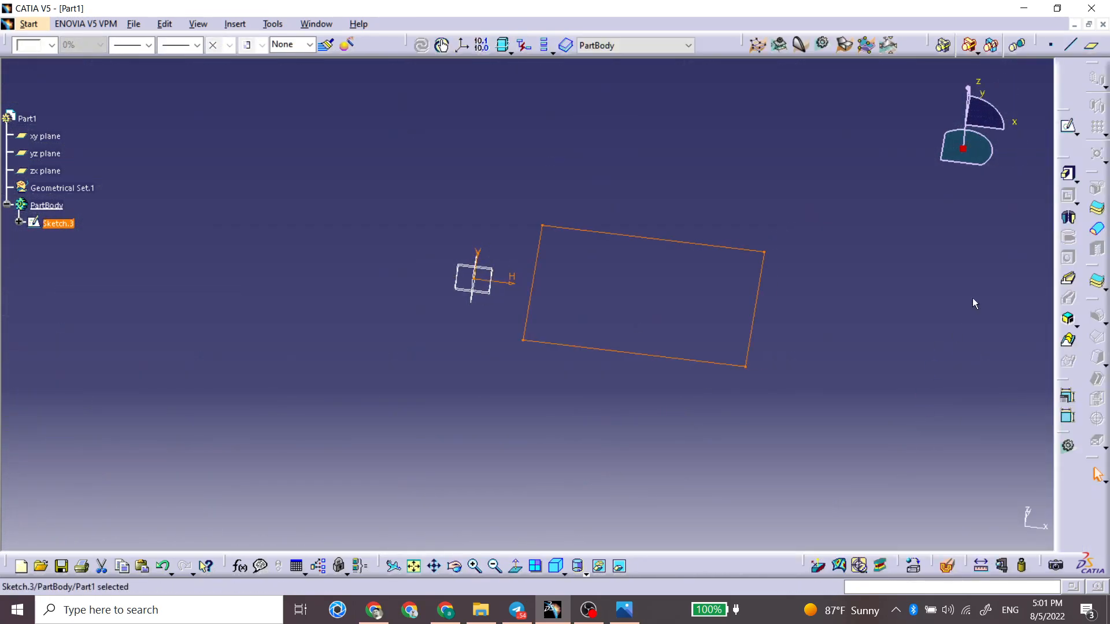
Step: Start a pad from the rectangle, set its length to 58 mm and try reversing its direction
{"action": "left_click", "coordinate": [1069, 174]}
{"action": "middle_click_drag", "start_coordinate": [535, 423], "coordinate": [509, 315]}
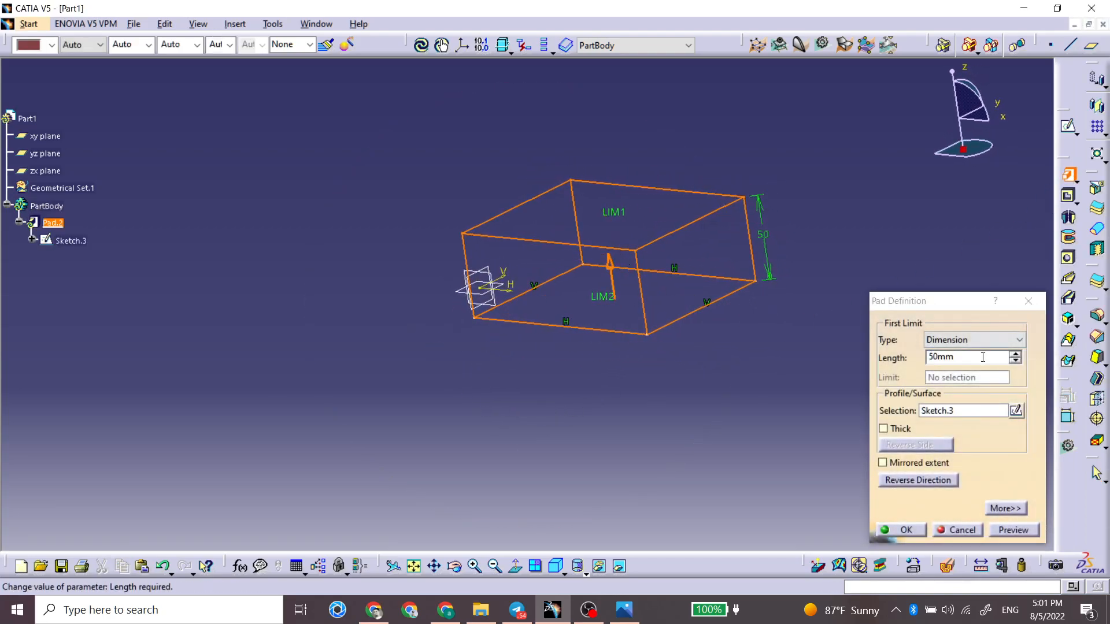
{"action": "left_click", "coordinate": [1015, 355]}
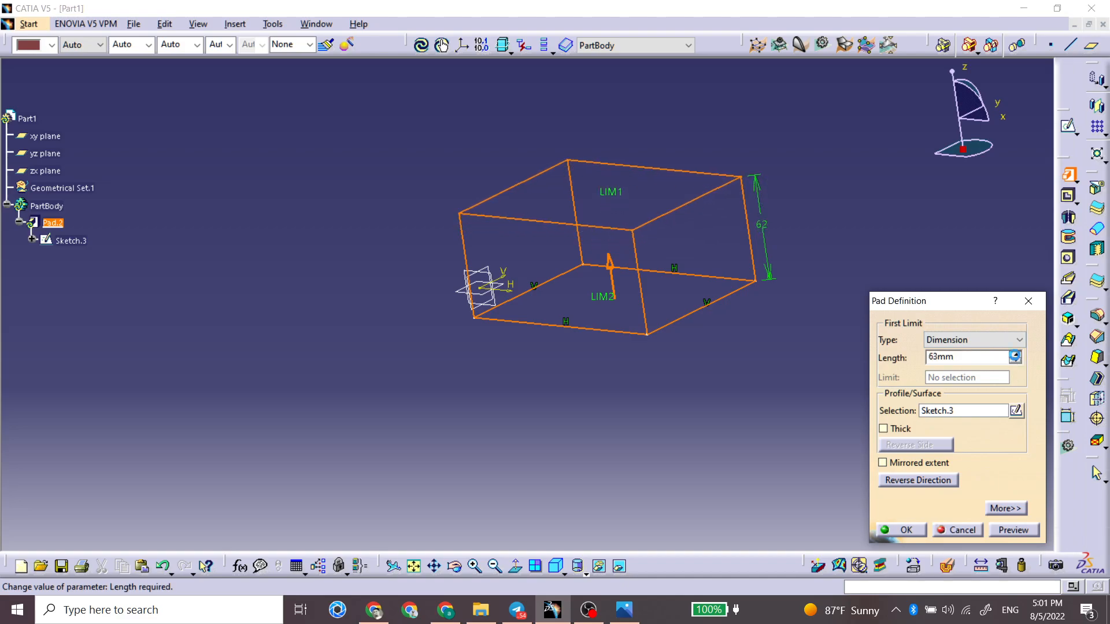
{"action": "left_click", "coordinate": [1015, 361]}
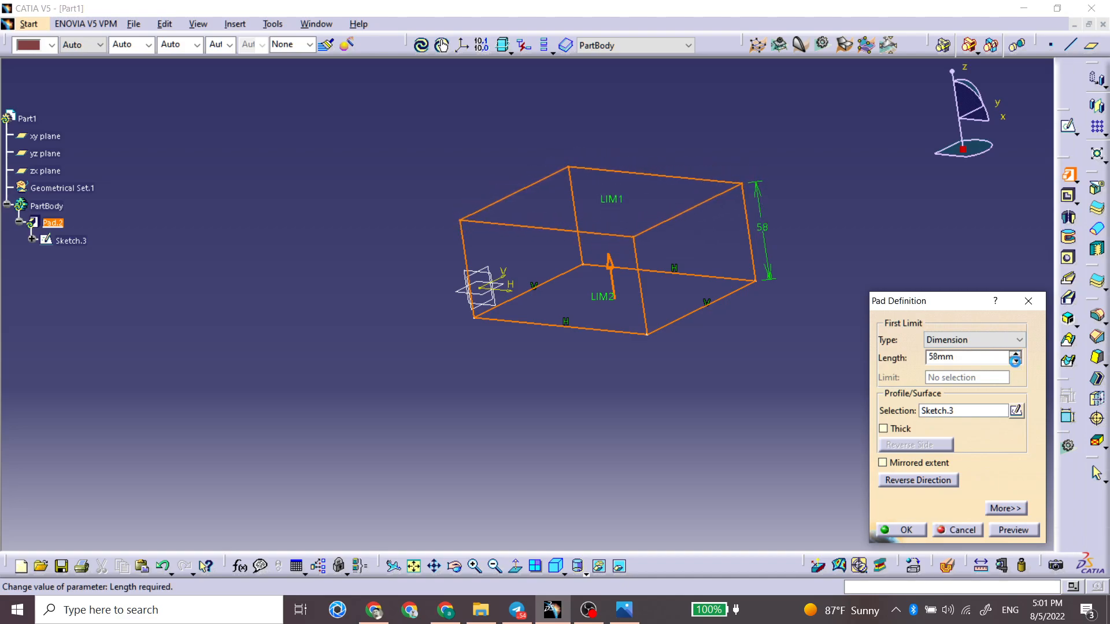
{"action": "left_click", "coordinate": [911, 484]}
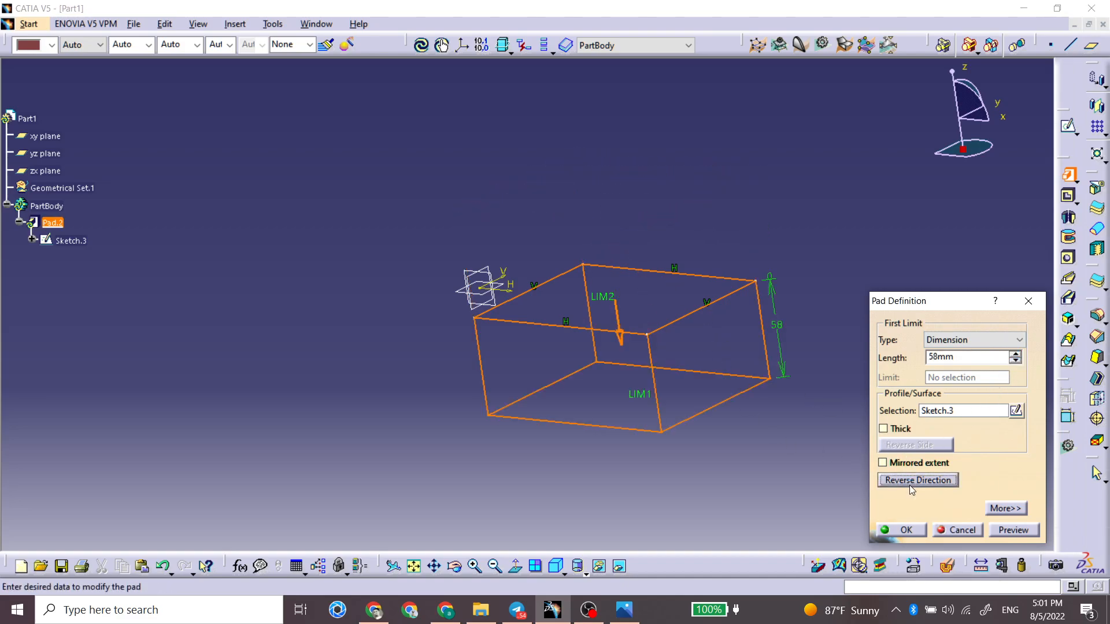
{"action": "left_click", "coordinate": [910, 484]}
{"action": "left_click", "coordinate": [910, 485]}
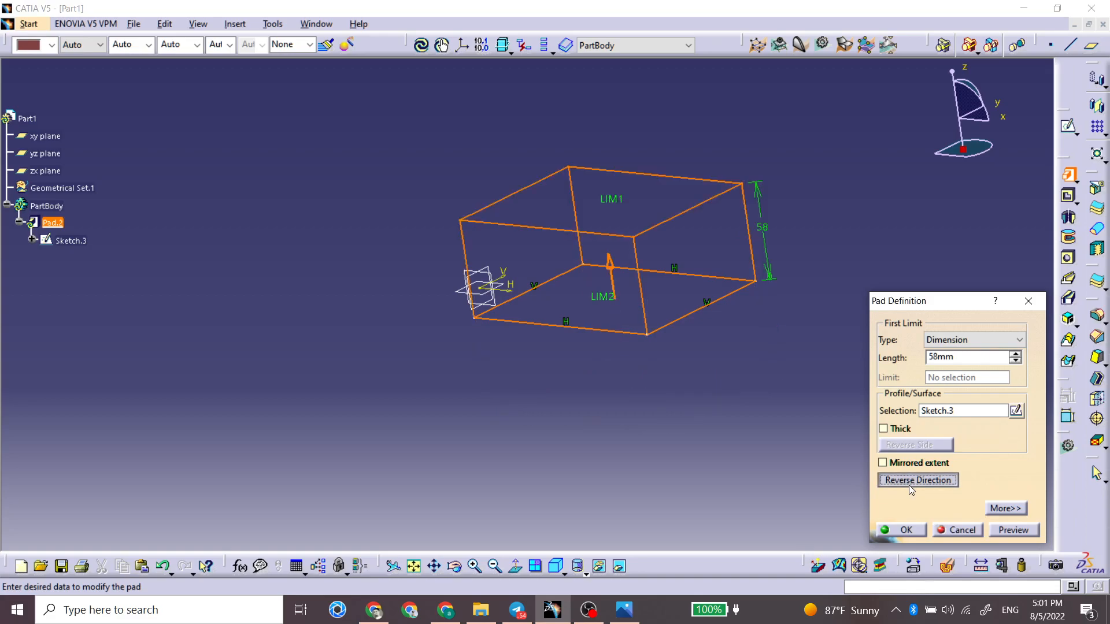
{"action": "left_click", "coordinate": [909, 485]}
Step: Try the Up to last limit type for the rectangle's pad and cancel the pad definition
{"action": "left_click", "coordinate": [946, 341]}
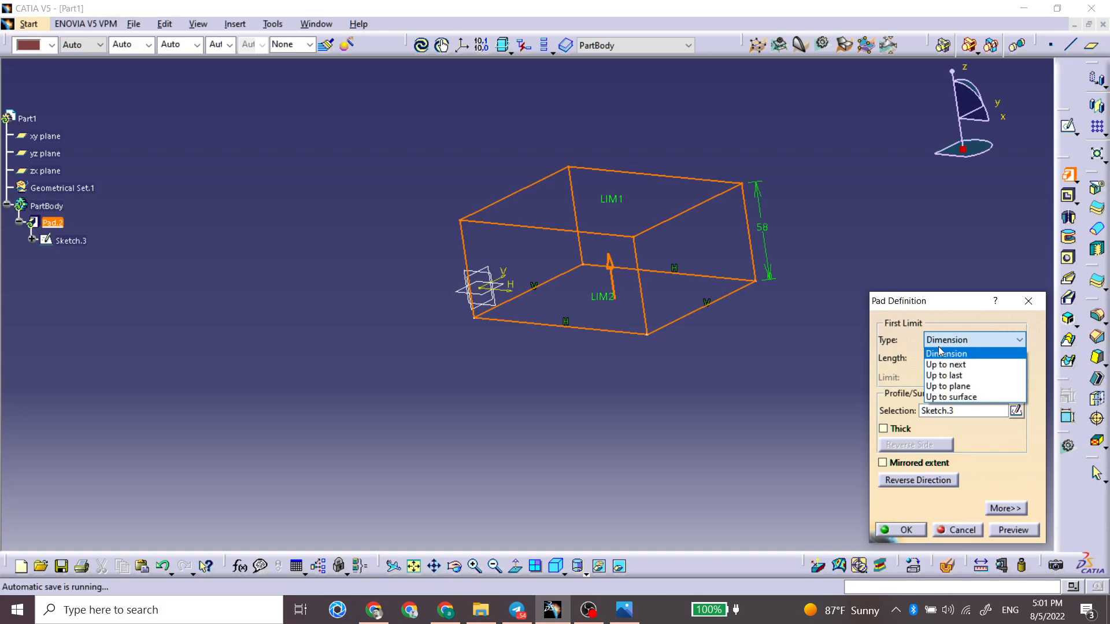
{"action": "left_click", "coordinate": [947, 377]}
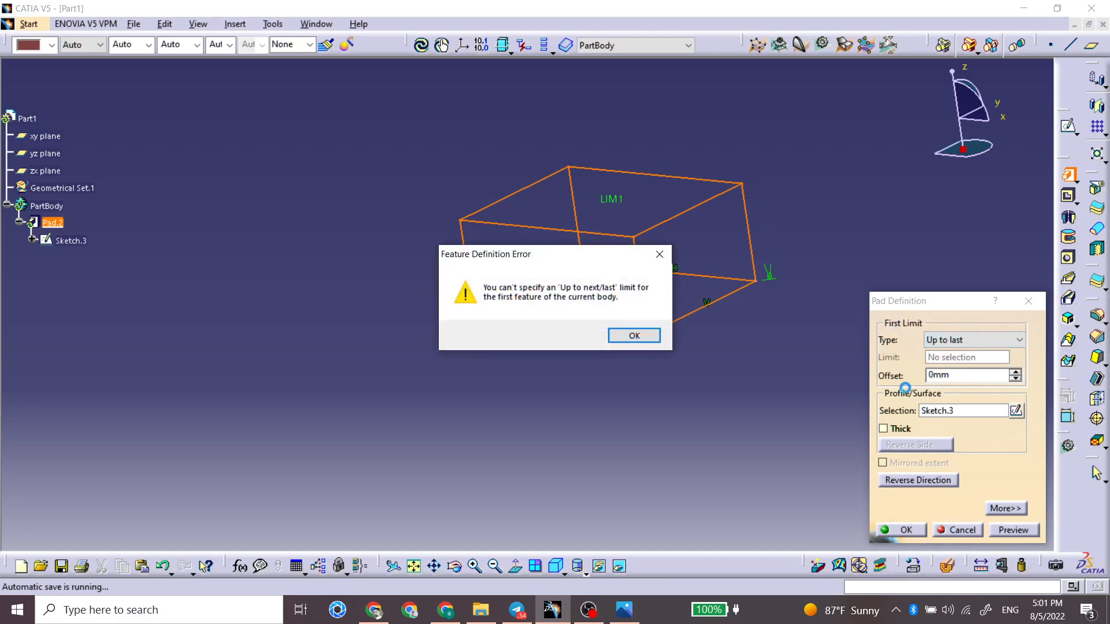
{"action": "key", "text": "Return"}
{"action": "left_click", "coordinate": [955, 341]}
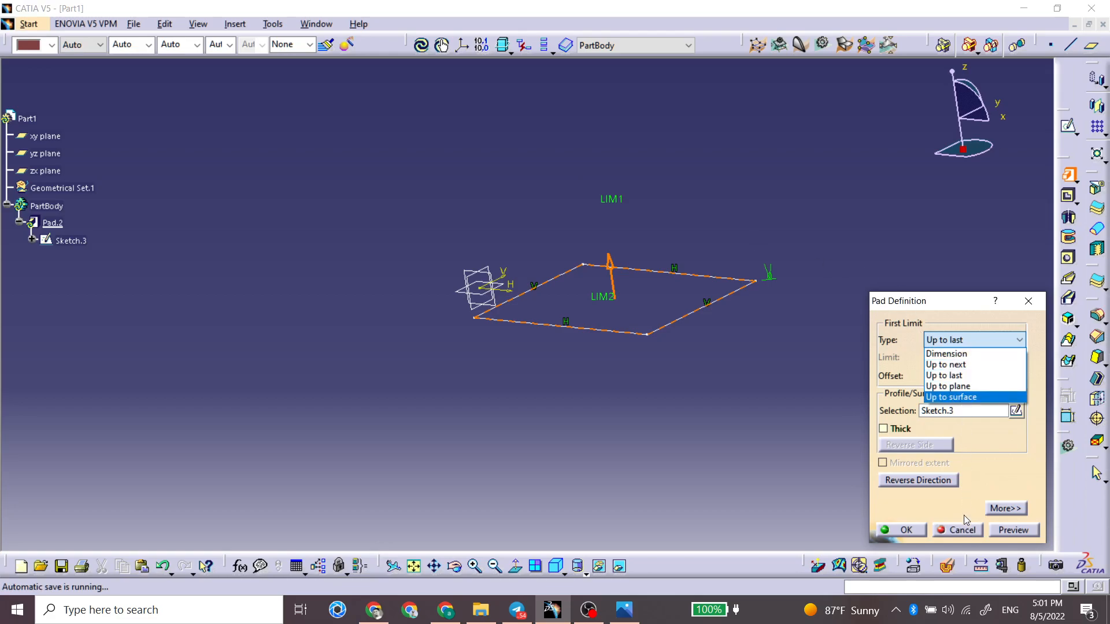
{"action": "left_click", "coordinate": [962, 535]}
{"action": "left_click", "coordinate": [964, 531]}
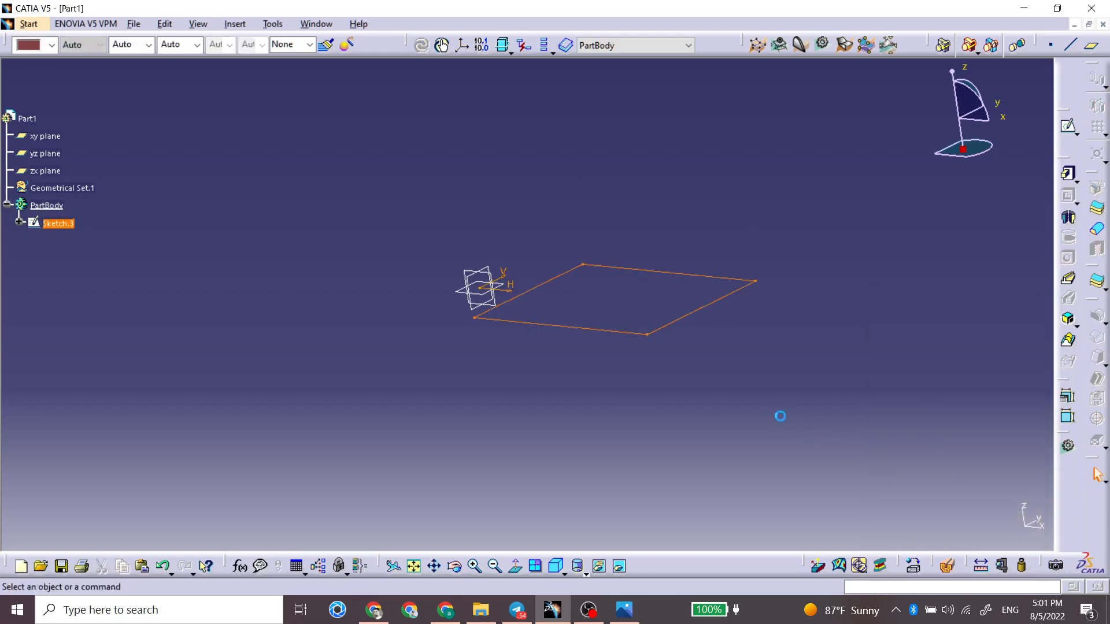
Step: Create a reference plane offset 100 mm from the xy plane
{"action": "left_click", "coordinate": [457, 288]}
{"action": "left_click", "coordinate": [1091, 45]}
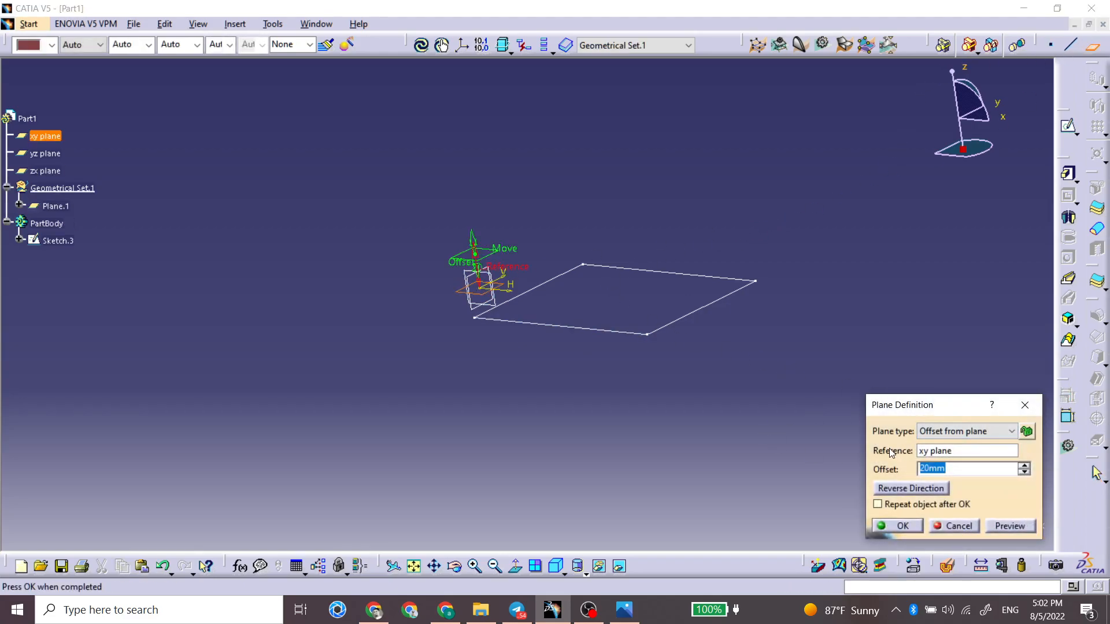
{"action": "type", "text": "100"}
{"action": "key", "text": "Return"}
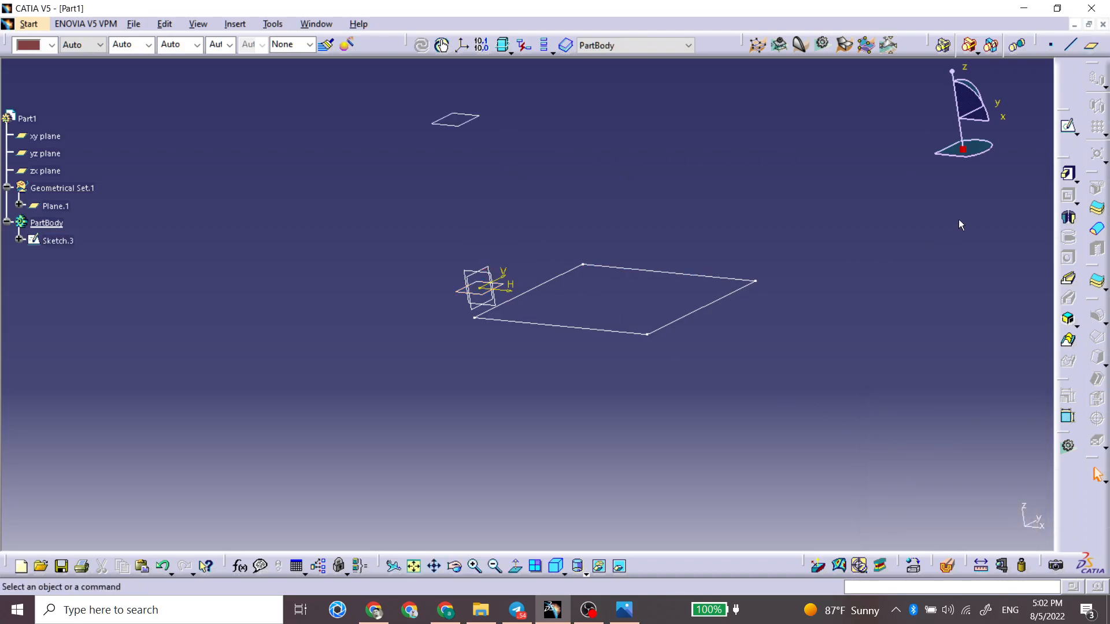
Step: Start a pad from the rectangle with the limit type Up to plane, ending at the offset plane
{"action": "left_click", "coordinate": [1067, 173]}
{"action": "left_click", "coordinate": [723, 279]}
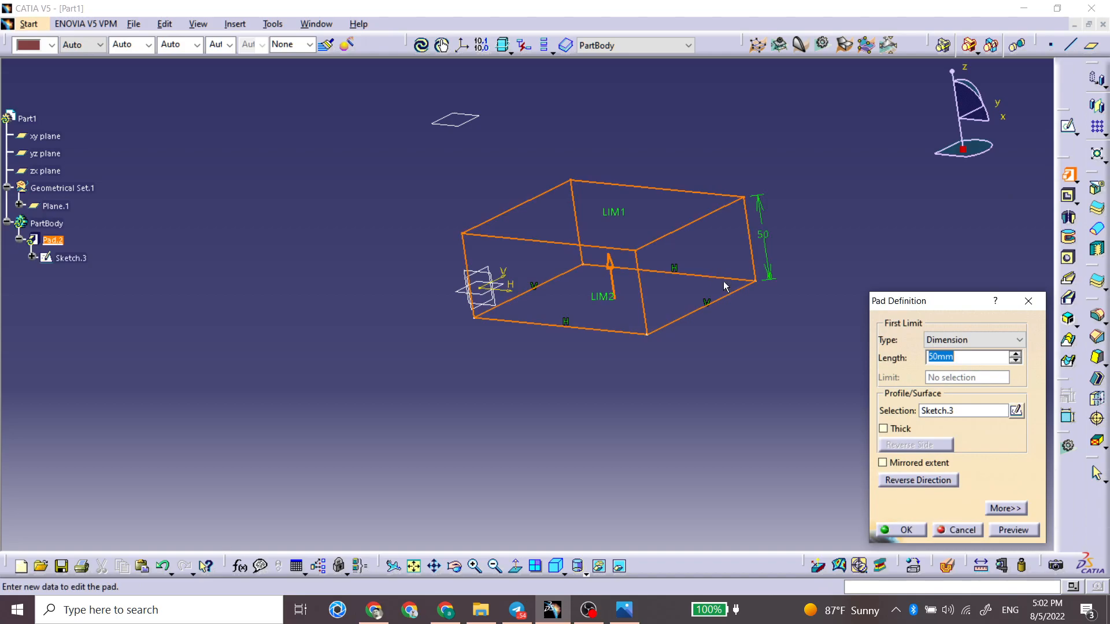
{"action": "left_click", "coordinate": [1019, 340]}
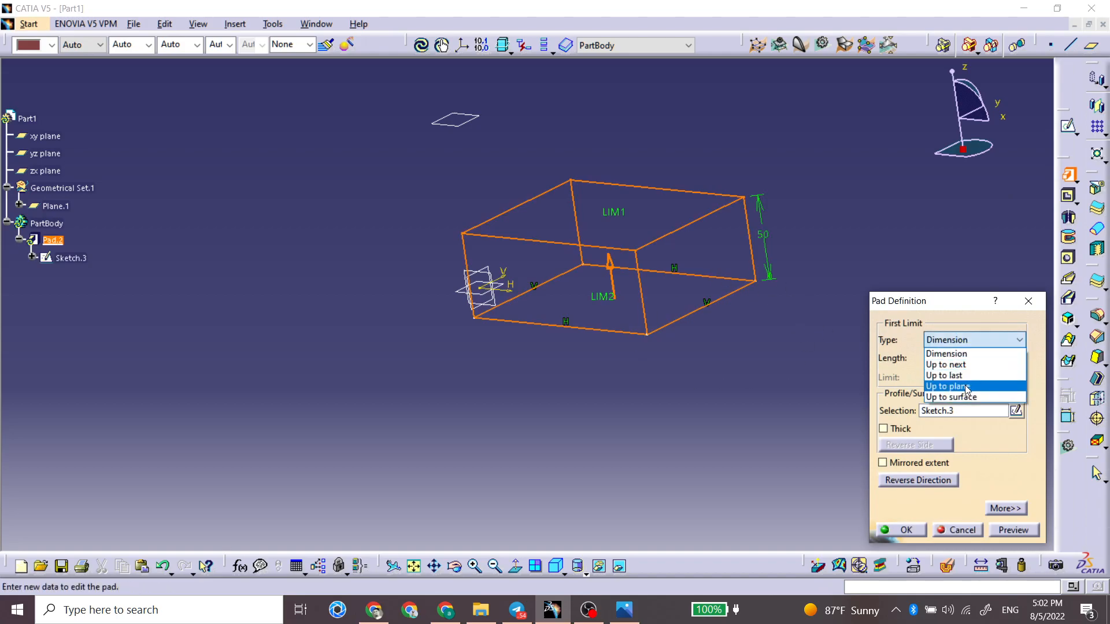
{"action": "left_click", "coordinate": [954, 388]}
{"action": "left_click", "coordinate": [465, 121]}
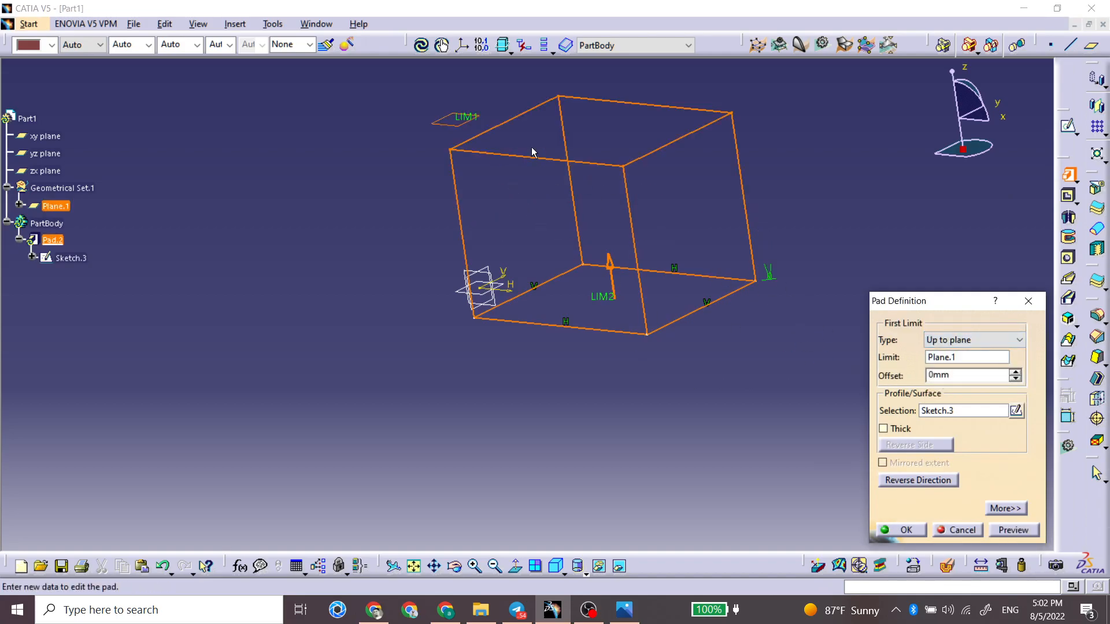
Step: Set the pad's offset from its limiting plane to -14 mm and create the pad
{"action": "left_click", "coordinate": [957, 375]}
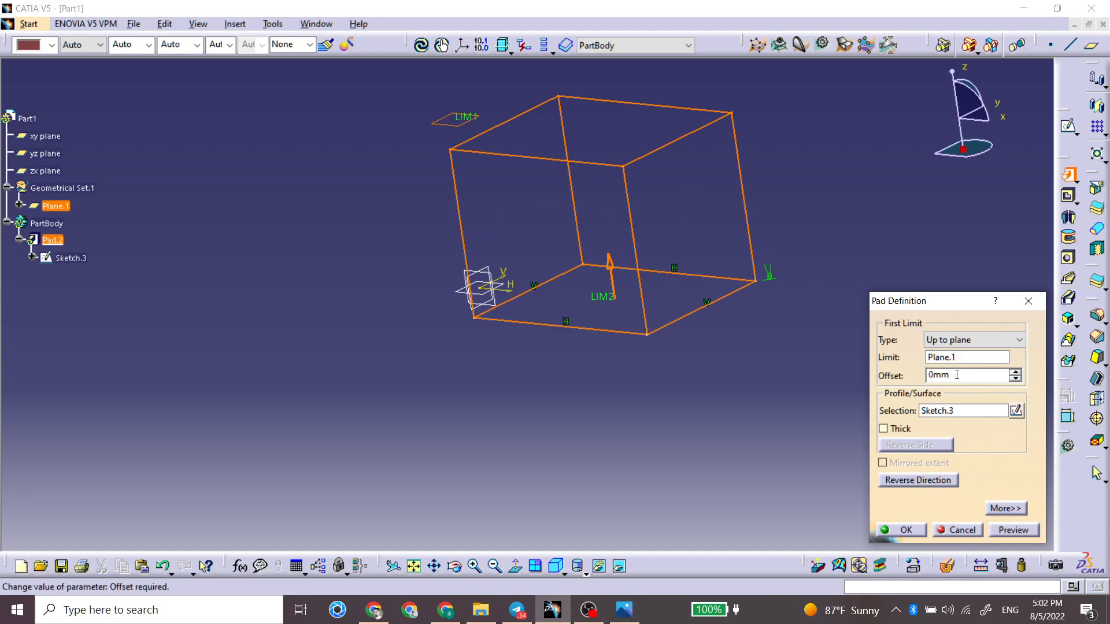
{"action": "left_click", "coordinate": [1016, 372]}
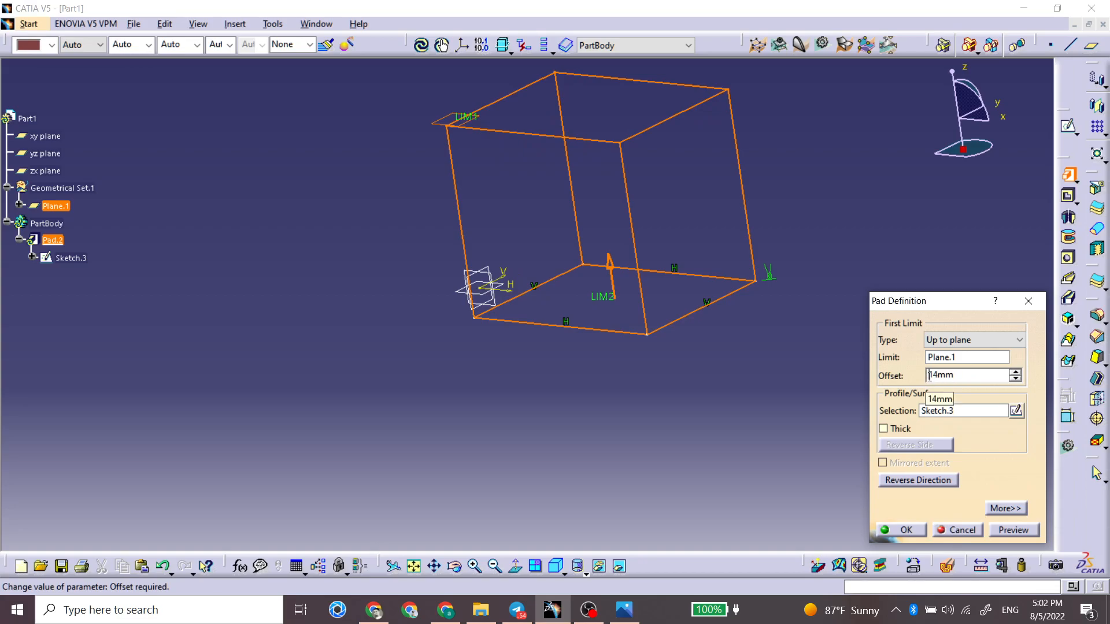
{"action": "type", "text": "-"}
{"action": "left_click", "coordinate": [969, 411]}
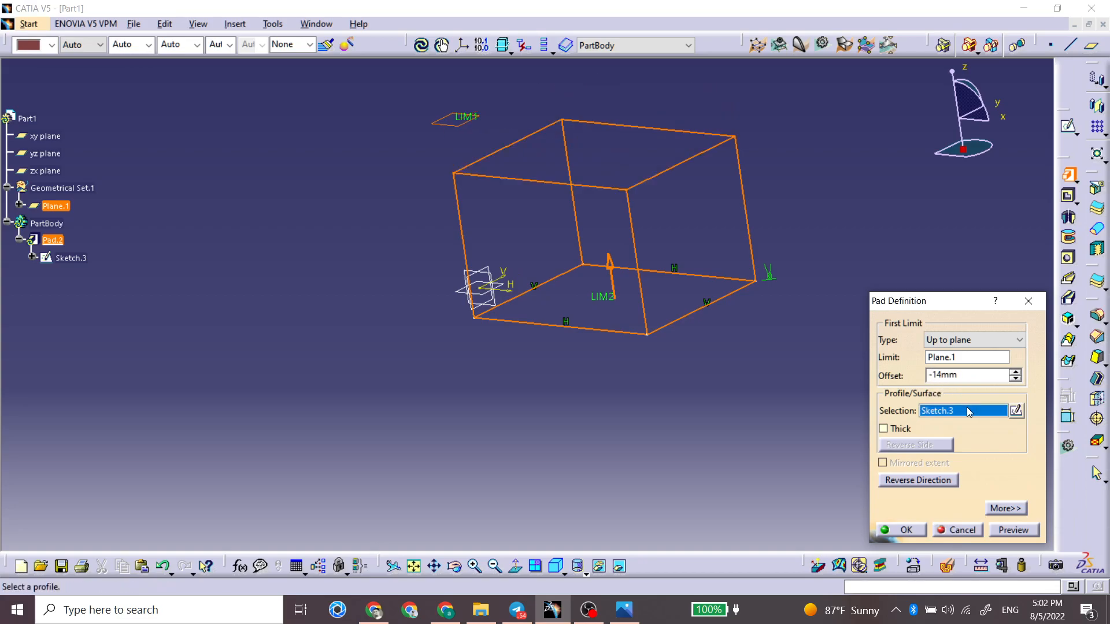
{"action": "mouse_move", "coordinate": [544, 272]}
{"action": "middle_mouse_down"}
{"action": "mouse_move", "coordinate": [516, 244]}
{"action": "mouse_move", "coordinate": [565, 224]}
{"action": "mouse_move", "coordinate": [555, 264]}
{"action": "middle_mouse_up"}
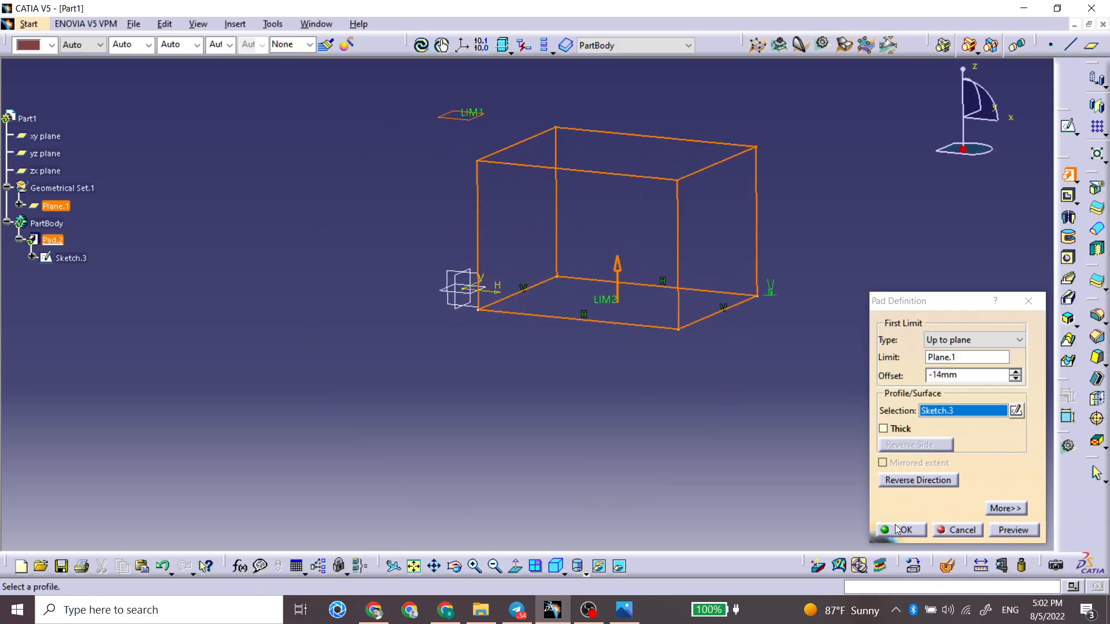
{"action": "left_click", "coordinate": [939, 340]}
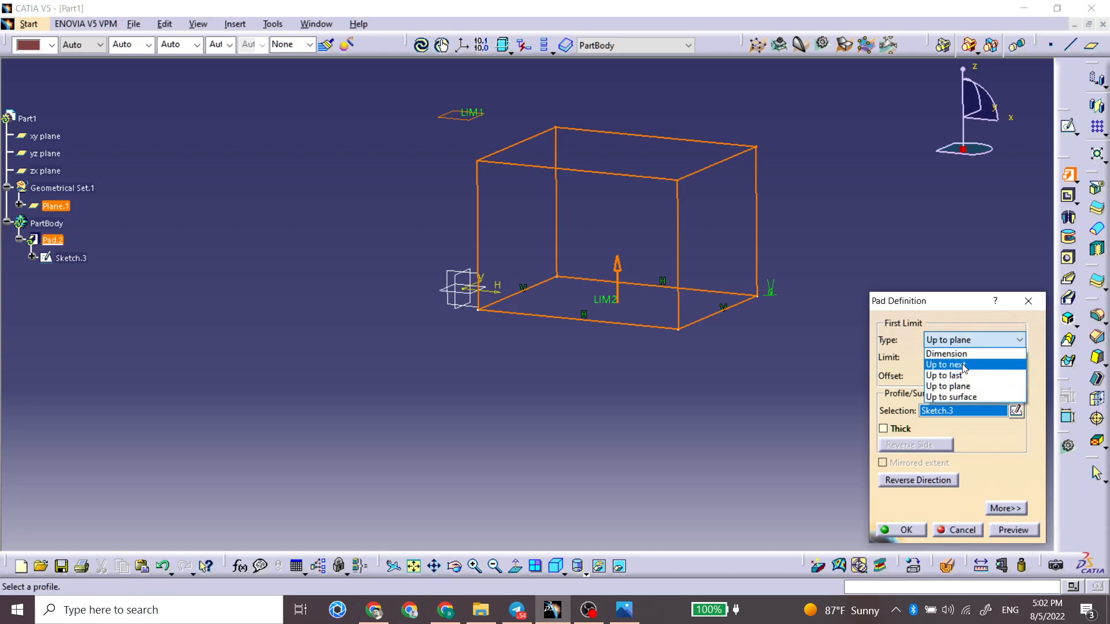
{"action": "left_click", "coordinate": [954, 386]}
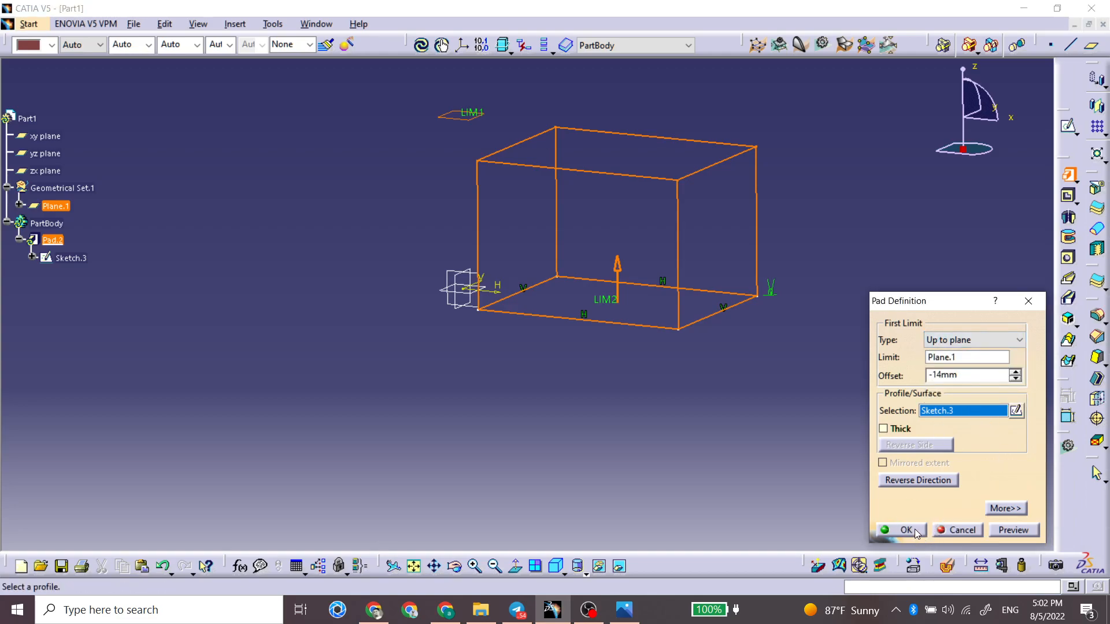
{"action": "left_click", "coordinate": [916, 533]}
Step: Undo the creation of the pad and of the offset reference plane
{"action": "mouse_move", "coordinate": [716, 359]}
{"action": "middle_mouse_down"}
{"action": "mouse_move", "coordinate": [639, 383]}
{"action": "mouse_move", "coordinate": [691, 379]}
{"action": "middle_mouse_up"}
{"action": "middle_click_drag", "start_coordinate": [550, 256], "coordinate": [525, 258]}
{"action": "key", "text": "ctrl+z"}
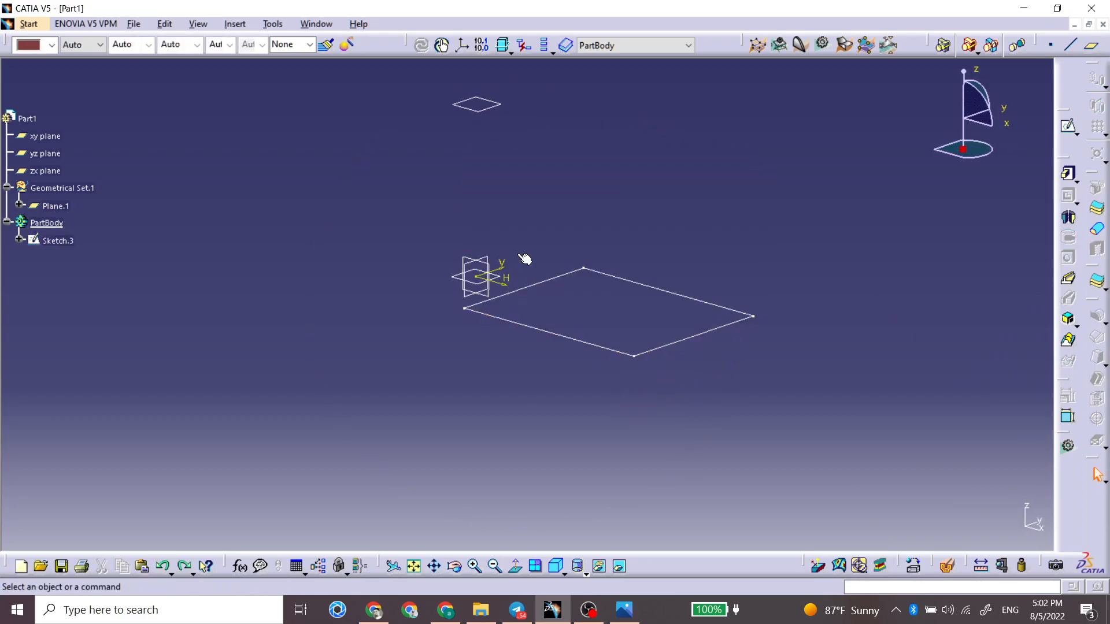
{"action": "key", "text": "ctrl+z"}
Step: Start a 50 mm pad from the rectangle sketch with the Thick option enabled
{"action": "left_click", "coordinate": [1066, 175]}
{"action": "left_click", "coordinate": [696, 298]}
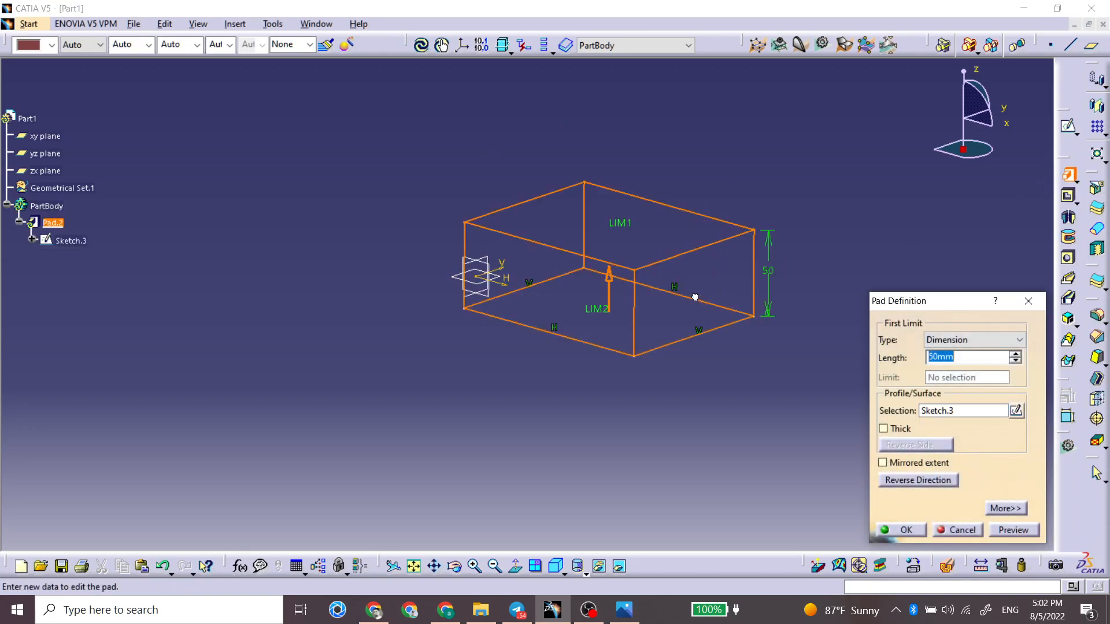
{"action": "mouse_move", "coordinate": [538, 318]}
{"action": "middle_mouse_down"}
{"action": "mouse_move", "coordinate": [540, 372]}
{"action": "mouse_move", "coordinate": [588, 331]}
{"action": "mouse_move", "coordinate": [555, 250]}
{"action": "mouse_move", "coordinate": [590, 283]}
{"action": "middle_mouse_up"}
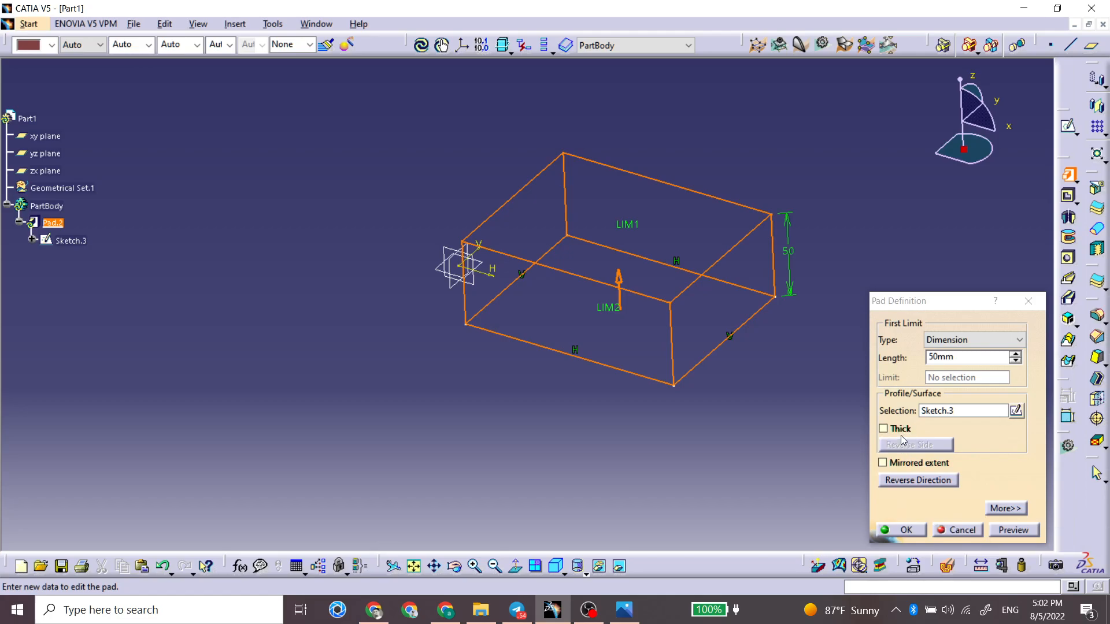
{"action": "left_click", "coordinate": [883, 429]}
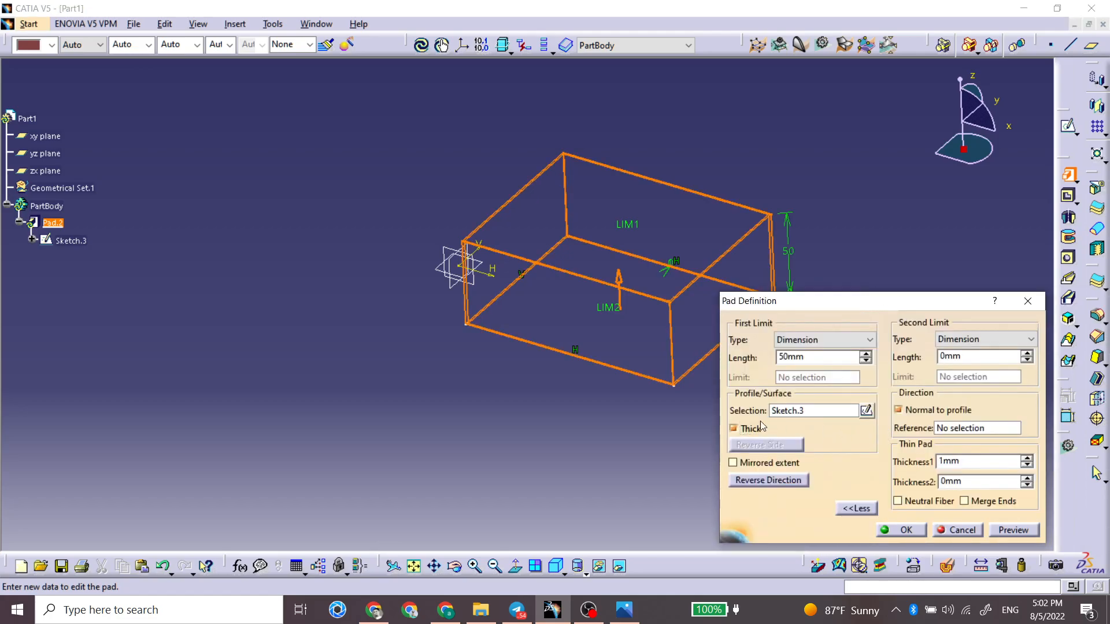
{"action": "middle_click_drag", "start_coordinate": [583, 363], "coordinate": [572, 305]}
{"action": "scroll", "coordinate": [616, 383], "scroll_direction": "down", "scroll_amount": 1}
{"action": "middle_click_drag", "start_coordinate": [616, 383], "coordinate": [526, 410]}
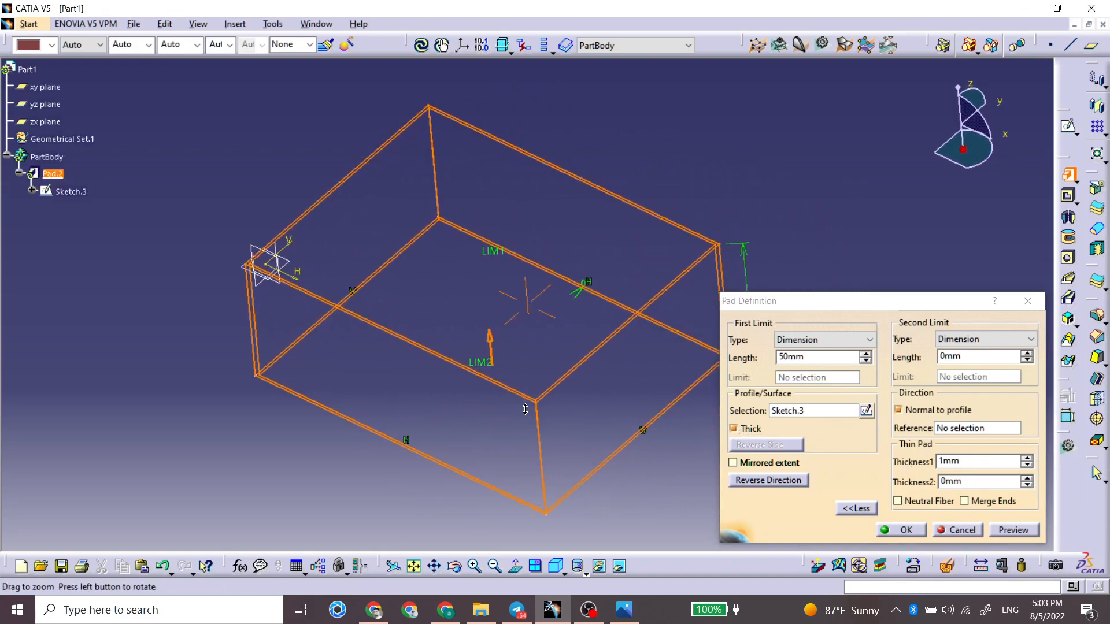
Step: Try a Thickness2 of 5 mm for the thin pad's walls
{"action": "double_click", "coordinate": [959, 480]}
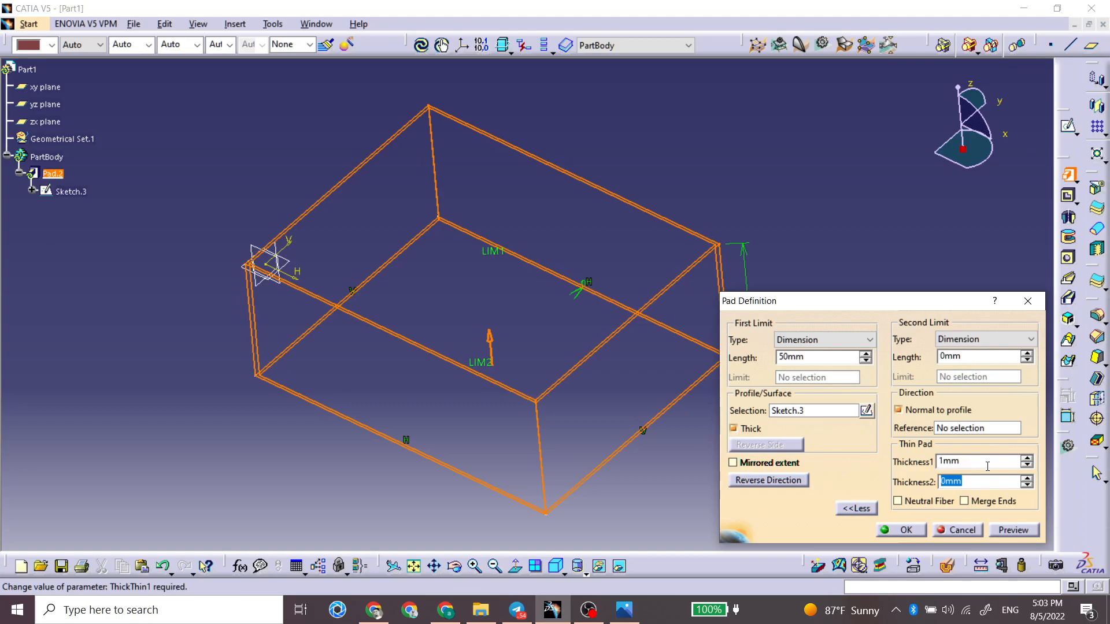
{"action": "type", "text": "5"}
{"action": "middle_click_drag", "start_coordinate": [662, 410], "coordinate": [488, 270]}
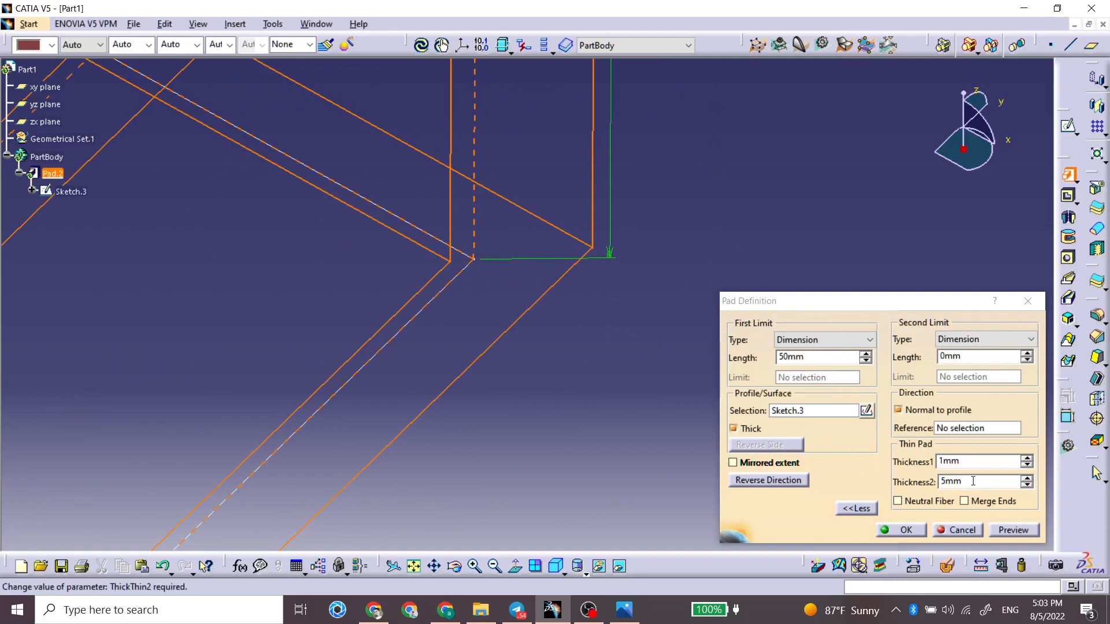
Step: Set Thickness2 back to 0 mm and create the thin-walled pad with Thickness1 at 1 mm
{"action": "double_click", "coordinate": [951, 481]}
{"action": "type", "text": "0"}
{"action": "left_click", "coordinate": [969, 458]}
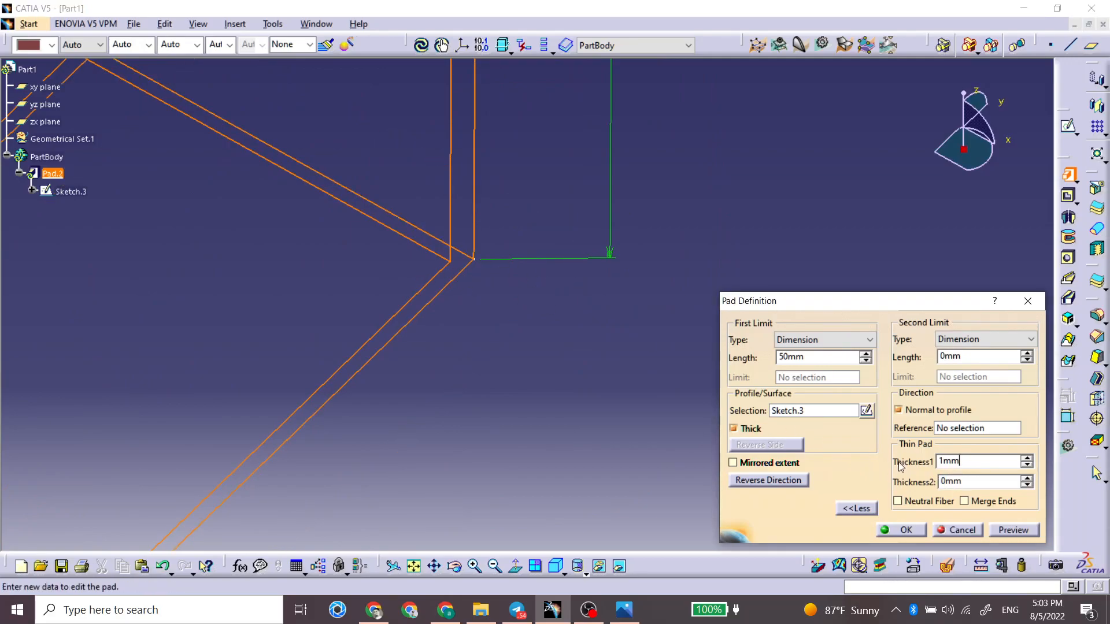
{"action": "middle_click_drag", "start_coordinate": [261, 342], "coordinate": [327, 513]}
{"action": "left_click", "coordinate": [342, 337]}
{"action": "mouse_move", "coordinate": [273, 397]}
{"action": "middle_mouse_down"}
{"action": "mouse_move", "coordinate": [286, 408]}
{"action": "mouse_move", "coordinate": [441, 376]}
{"action": "mouse_move", "coordinate": [460, 251]}
{"action": "mouse_move", "coordinate": [461, 298]}
{"action": "mouse_move", "coordinate": [543, 265]}
{"action": "mouse_move", "coordinate": [451, 259]}
{"action": "middle_mouse_up"}
{"action": "left_click", "coordinate": [901, 530]}
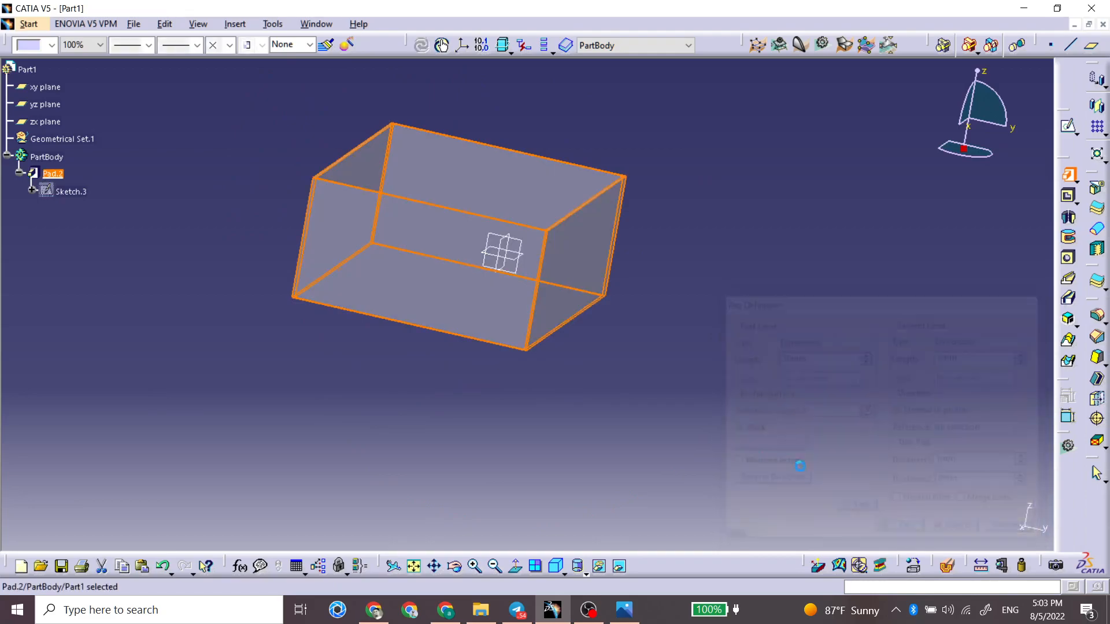
Step: Edit the thin pad to use a mirrored extent about the sketch plane
{"action": "middle_click_drag", "start_coordinate": [559, 278], "coordinate": [508, 243]}
{"action": "double_click", "coordinate": [508, 247]}
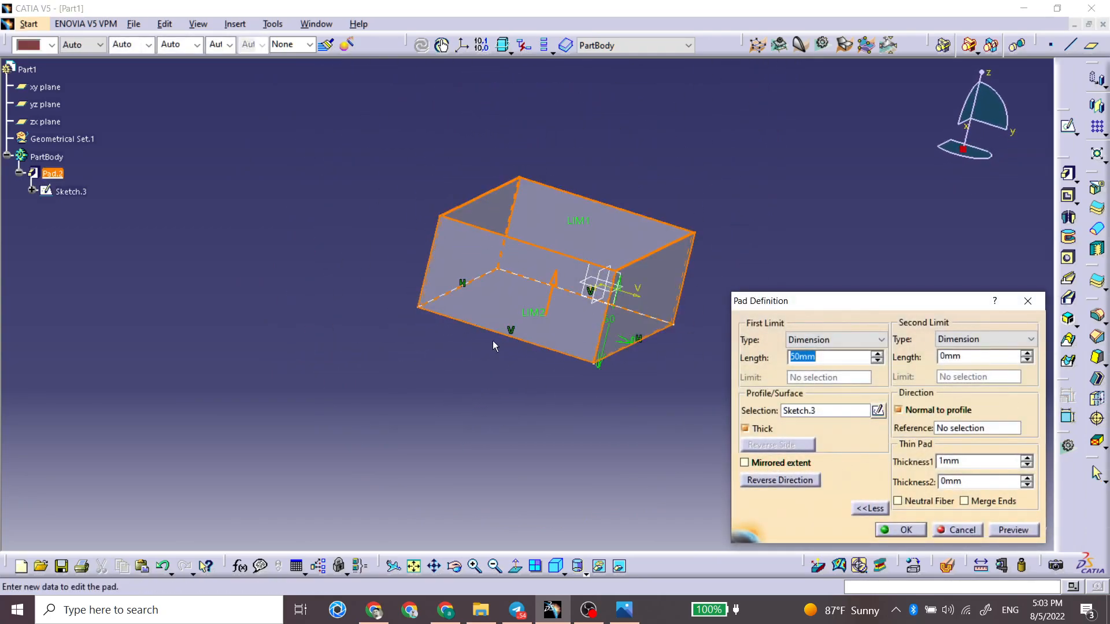
{"action": "left_click", "coordinate": [751, 464]}
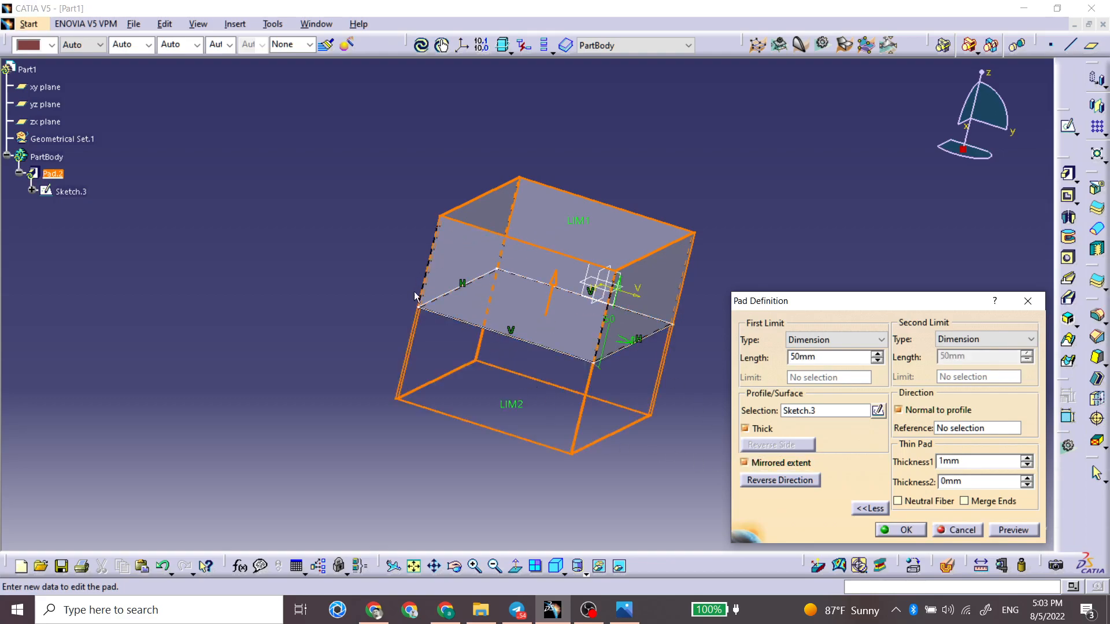
{"action": "left_click", "coordinate": [906, 530]}
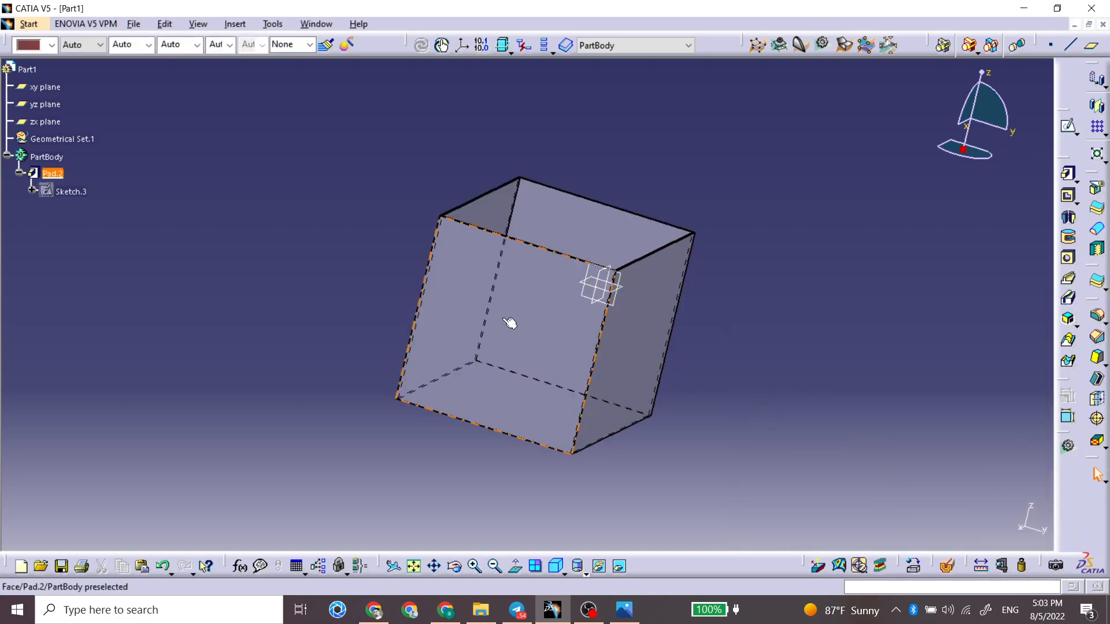
Step: Reopen the mirrored pad's definition to examine its direction settings, and close it without changes
{"action": "left_click", "coordinate": [439, 238]}
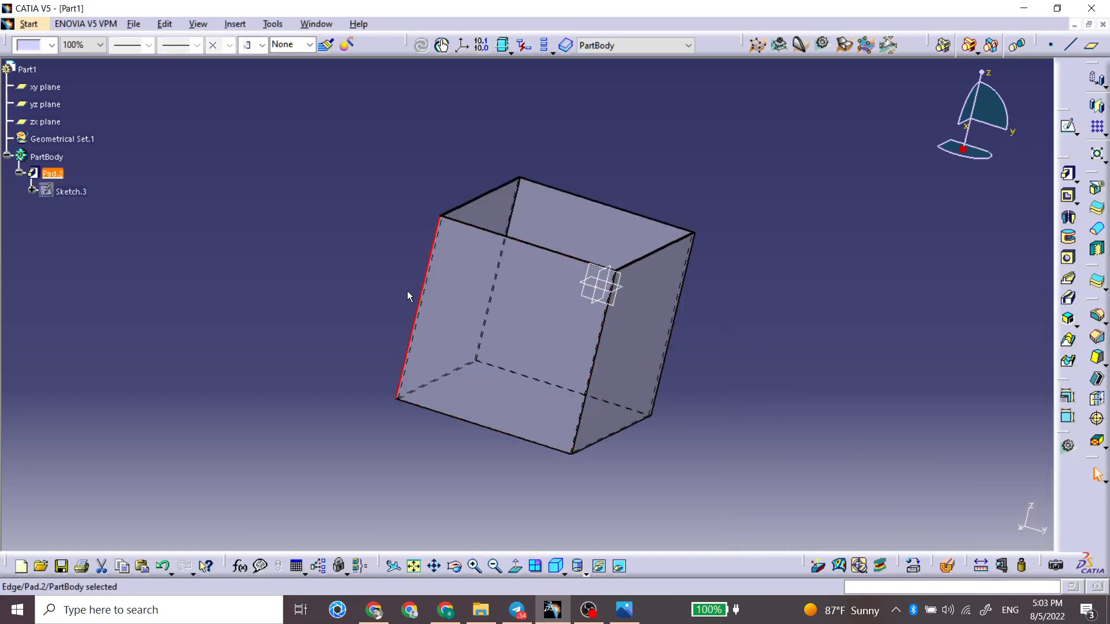
{"action": "double_click", "coordinate": [462, 281]}
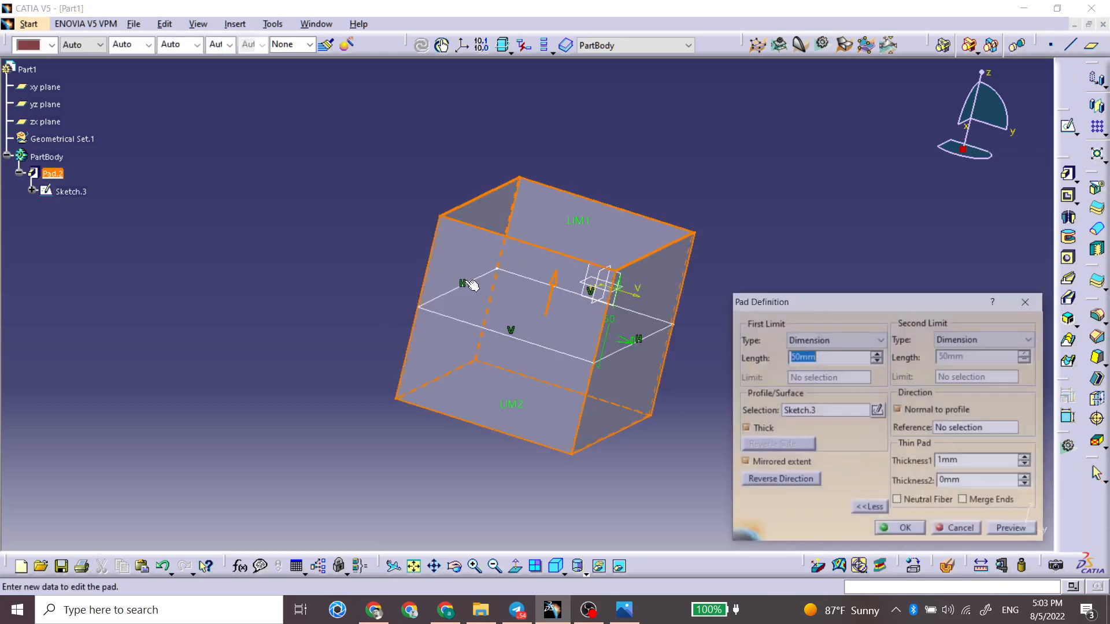
{"action": "middle_click_drag", "start_coordinate": [651, 283], "coordinate": [512, 175]}
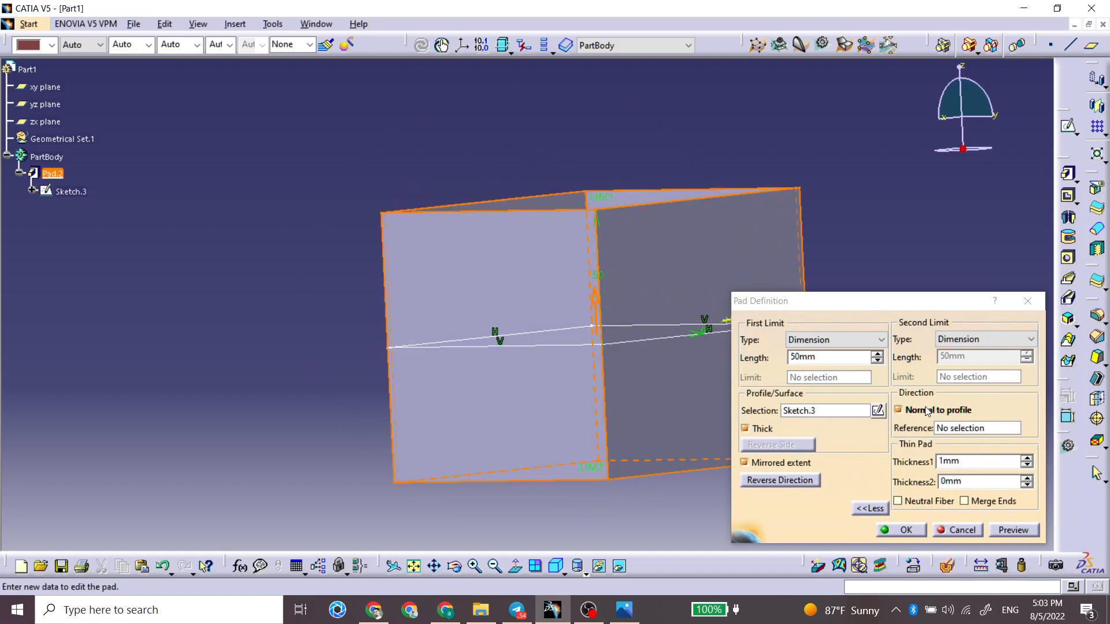
{"action": "middle_click_drag", "start_coordinate": [727, 377], "coordinate": [629, 405]}
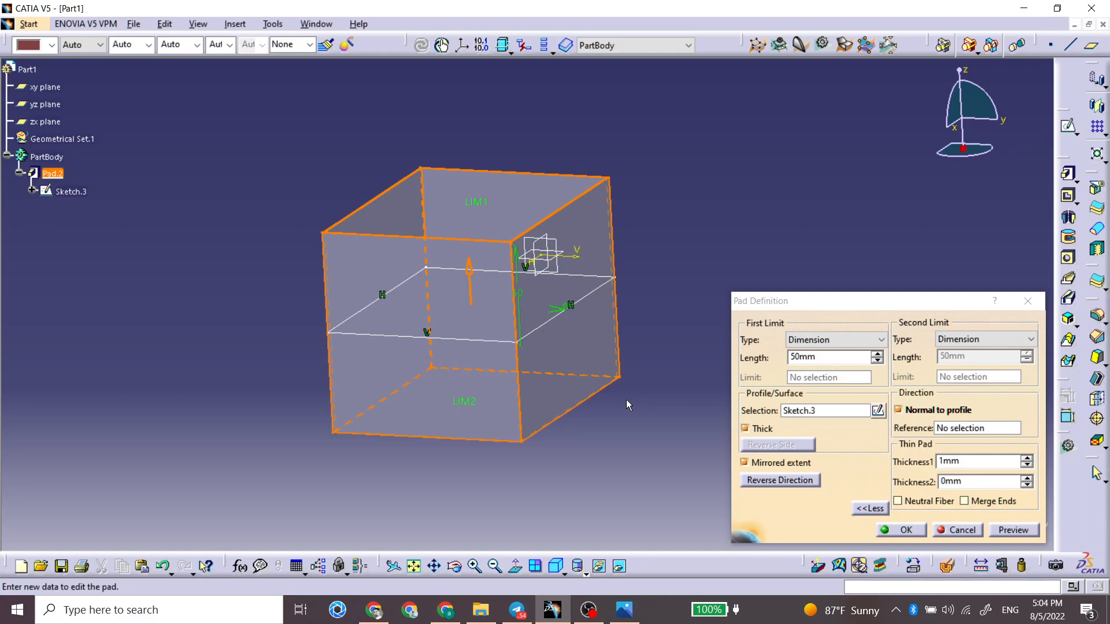
{"action": "left_click", "coordinate": [952, 534]}
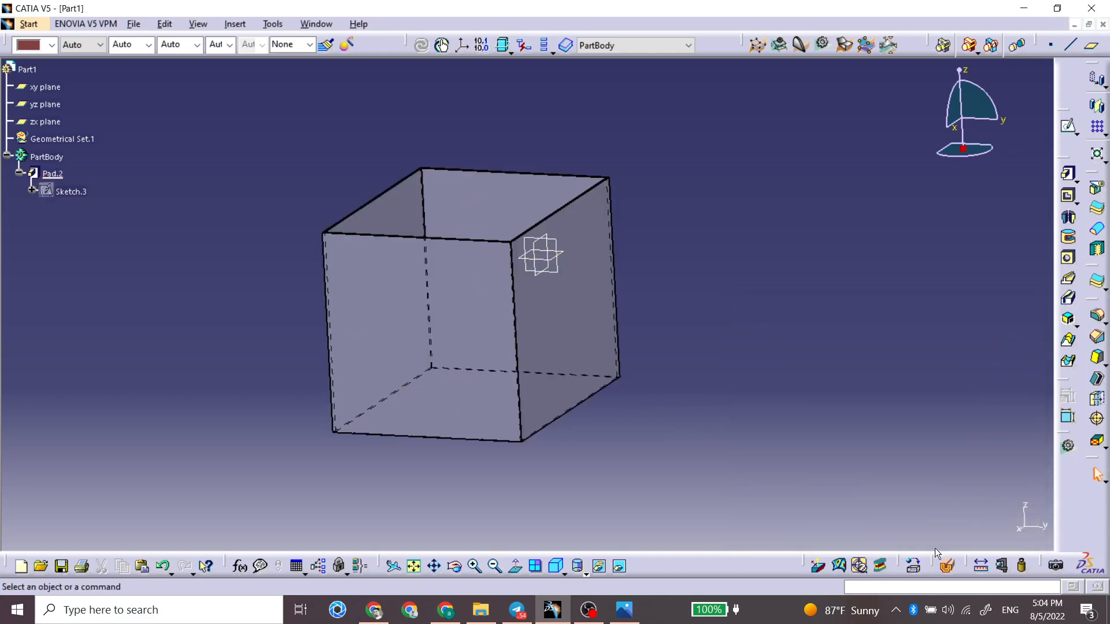
Step: Delete the thin pad while keeping its rectangle sketch
{"action": "left_click", "coordinate": [52, 173]}
{"action": "key", "text": "Return"}
{"action": "mouse_move", "coordinate": [367, 304]}
{"action": "middle_mouse_down"}
{"action": "mouse_move", "coordinate": [367, 295]}
{"action": "mouse_move", "coordinate": [416, 310]}
{"action": "middle_mouse_up"}
Step: Start a line of type Angle/Normal to curve with the Z axis as the curve and the yz plane as its support
{"action": "left_click", "coordinate": [1071, 45]}
{"action": "mouse_move", "coordinate": [548, 225]}
{"action": "middle_mouse_down"}
{"action": "mouse_move", "coordinate": [551, 248]}
{"action": "mouse_move", "coordinate": [560, 242]}
{"action": "middle_mouse_up"}
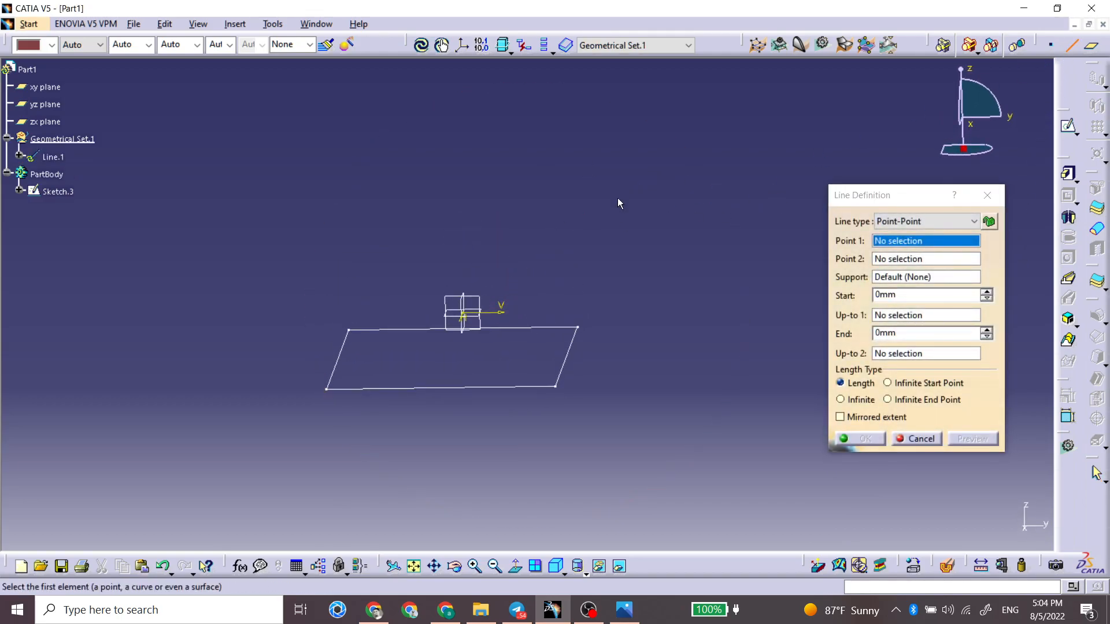
{"action": "left_click", "coordinate": [887, 223]}
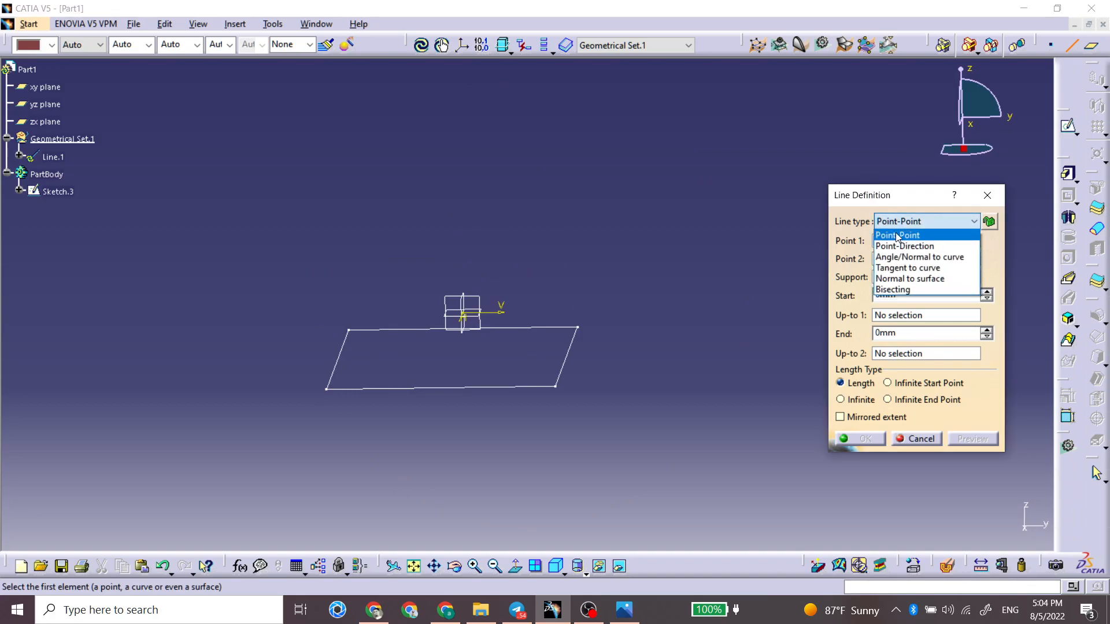
{"action": "left_click", "coordinate": [906, 258]}
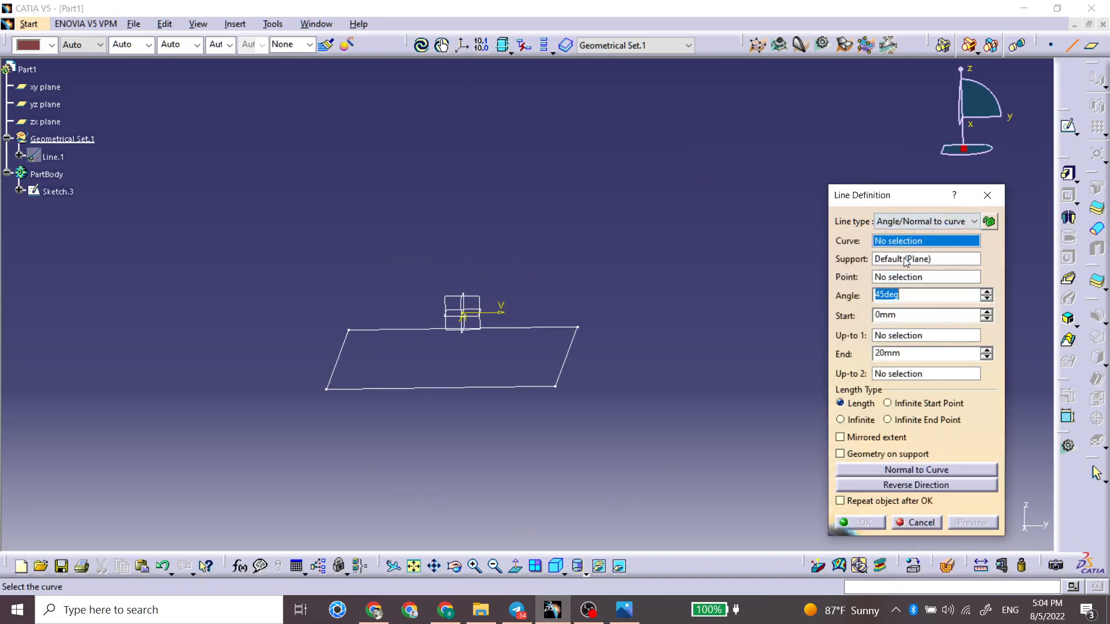
{"action": "right_click", "coordinate": [906, 243]}
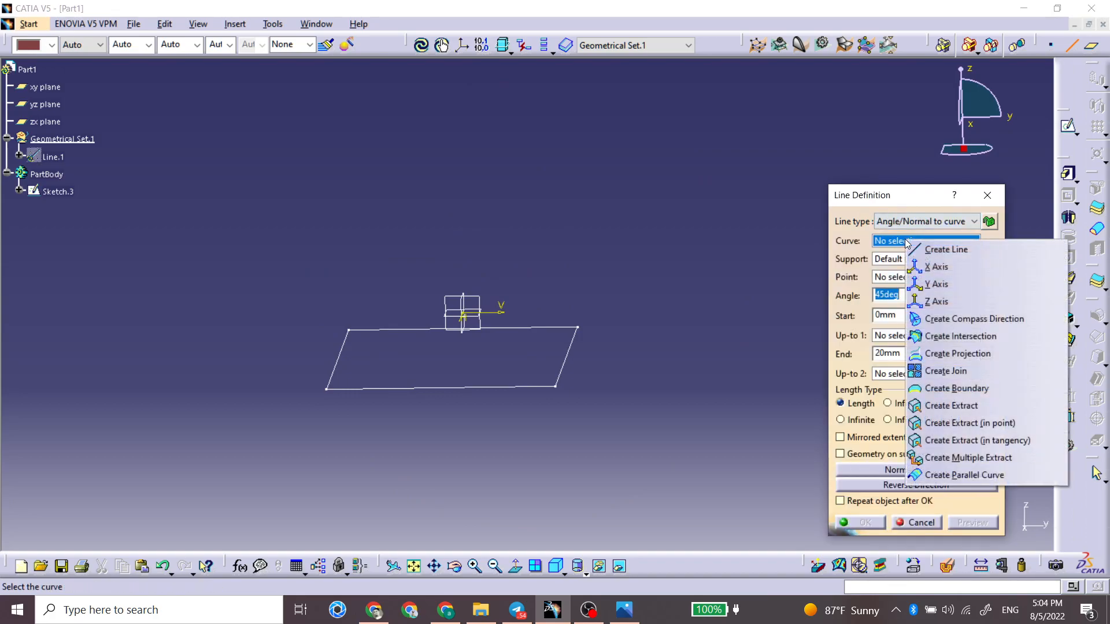
{"action": "left_click", "coordinate": [924, 300]}
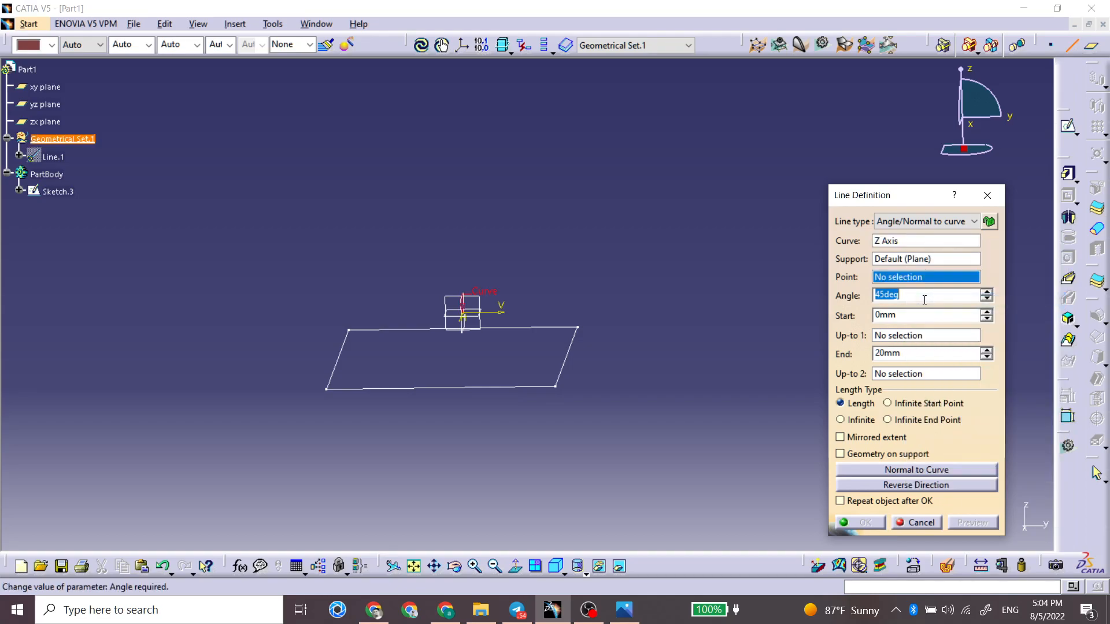
{"action": "left_click", "coordinate": [905, 263]}
{"action": "left_click", "coordinate": [448, 298]}
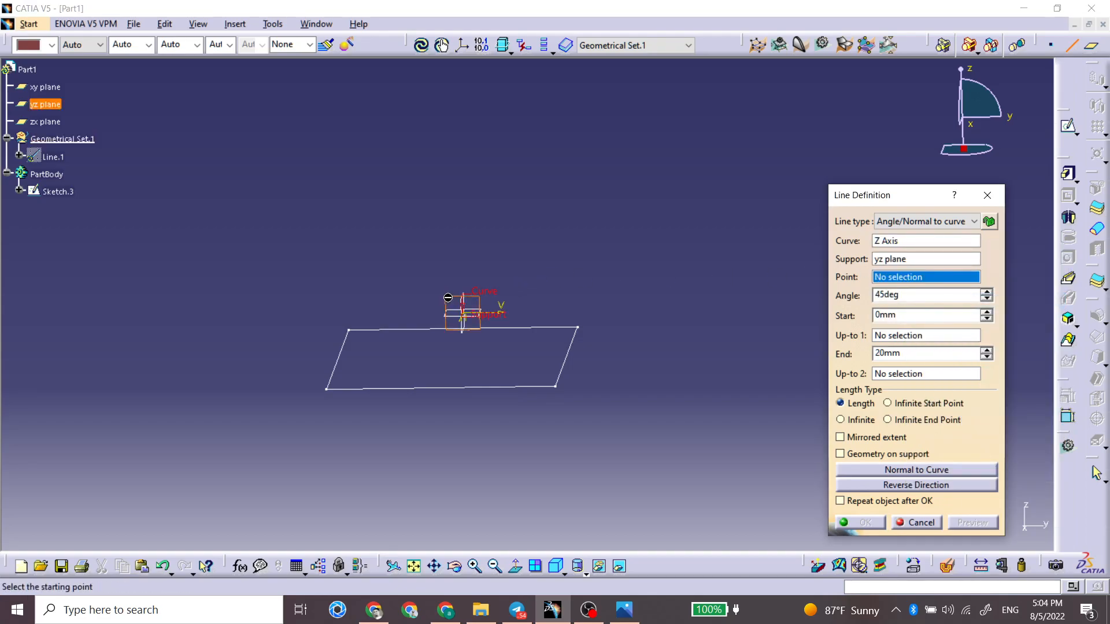
Step: Use a new point at the origin (0, 0, 0) as the line's start, stretch the slanted line to about 88 mm and create it
{"action": "right_click", "coordinate": [883, 282]}
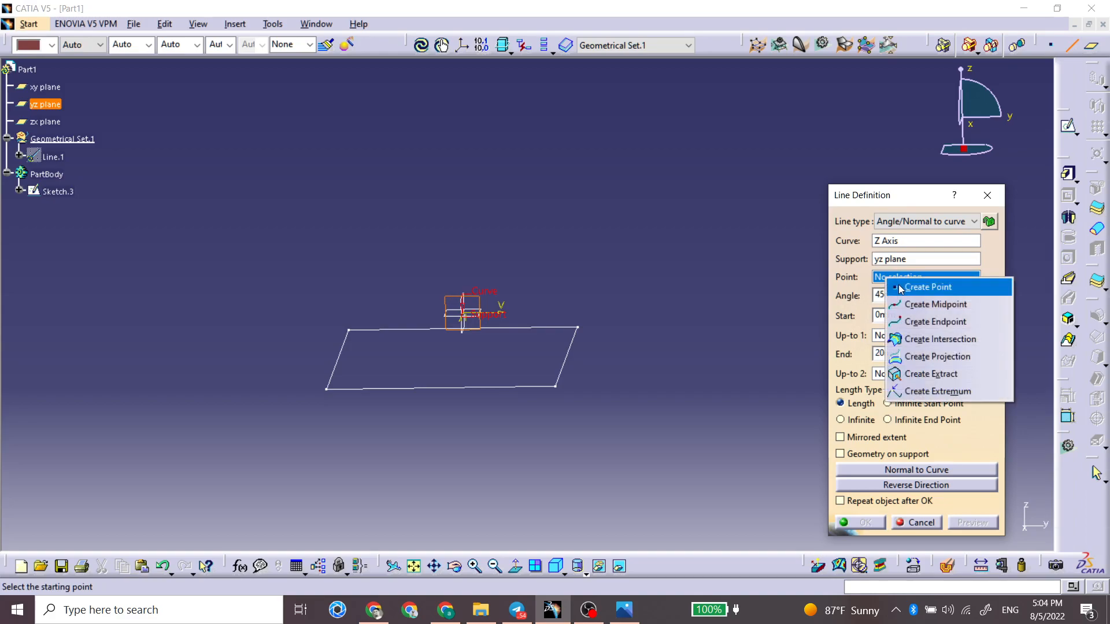
{"action": "left_click", "coordinate": [901, 287]}
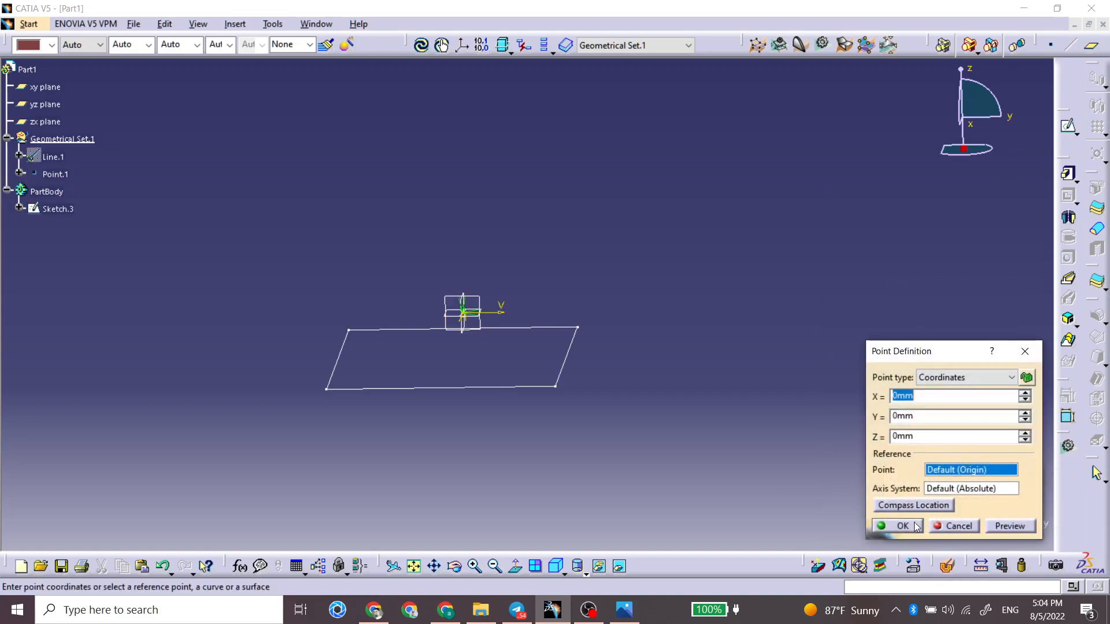
{"action": "left_click", "coordinate": [914, 527]}
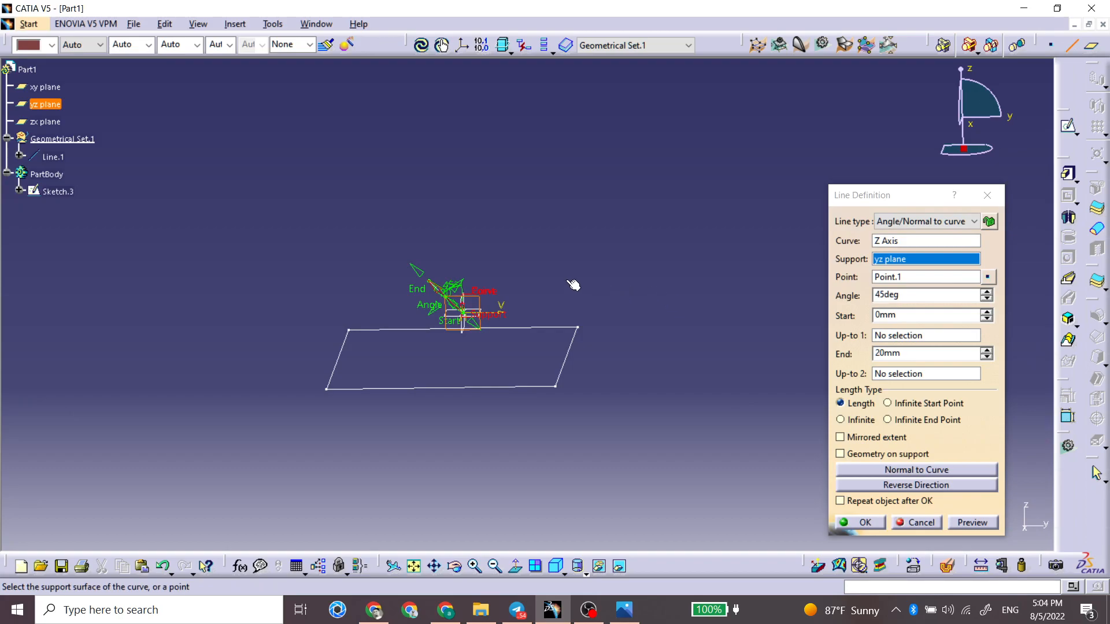
{"action": "left_click_drag", "start_coordinate": [438, 276], "coordinate": [423, 194]}
{"action": "left_click", "coordinate": [860, 521]}
Step: Pad the rectangle 50 mm with Normal to profile disabled and the slanted line as the direction reference
{"action": "left_click", "coordinate": [572, 347]}
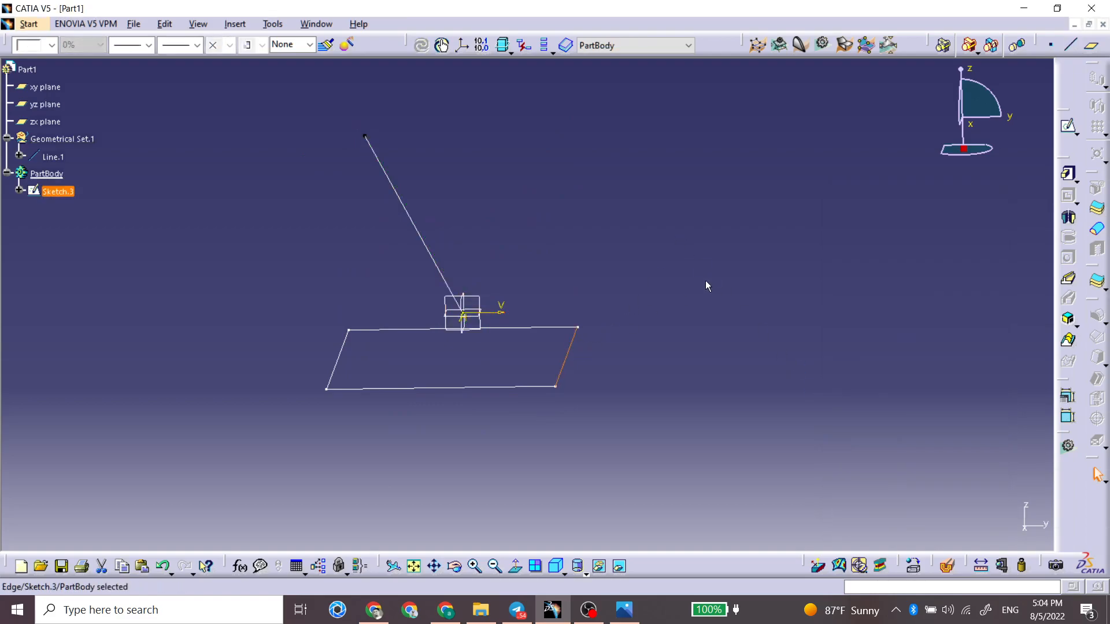
{"action": "left_click", "coordinate": [1067, 174]}
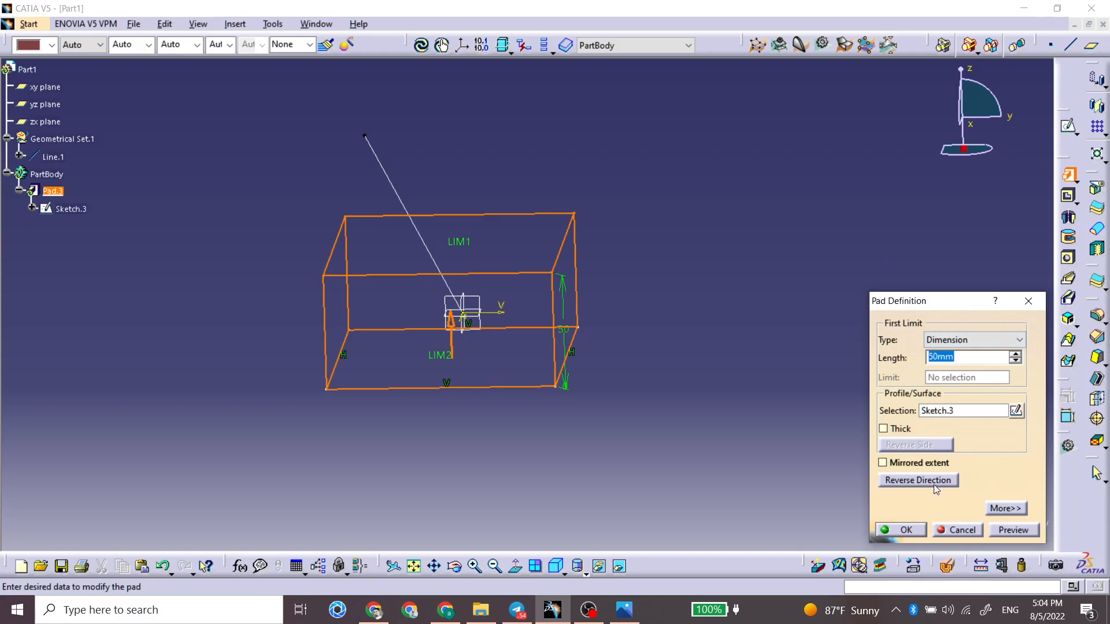
{"action": "left_click", "coordinate": [1004, 509]}
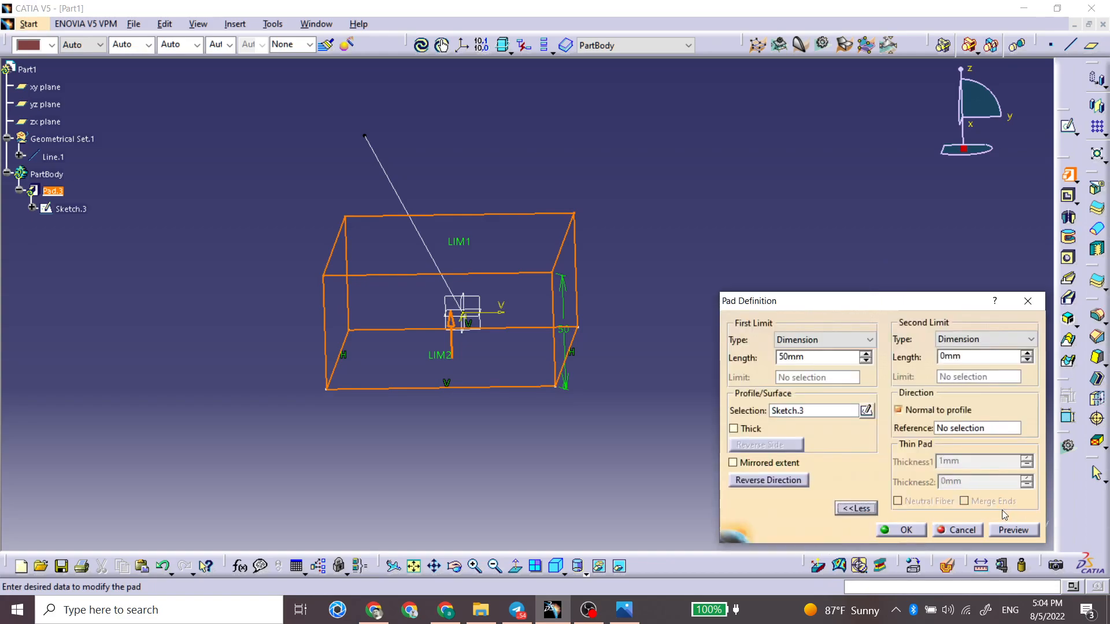
{"action": "left_click", "coordinate": [943, 429]}
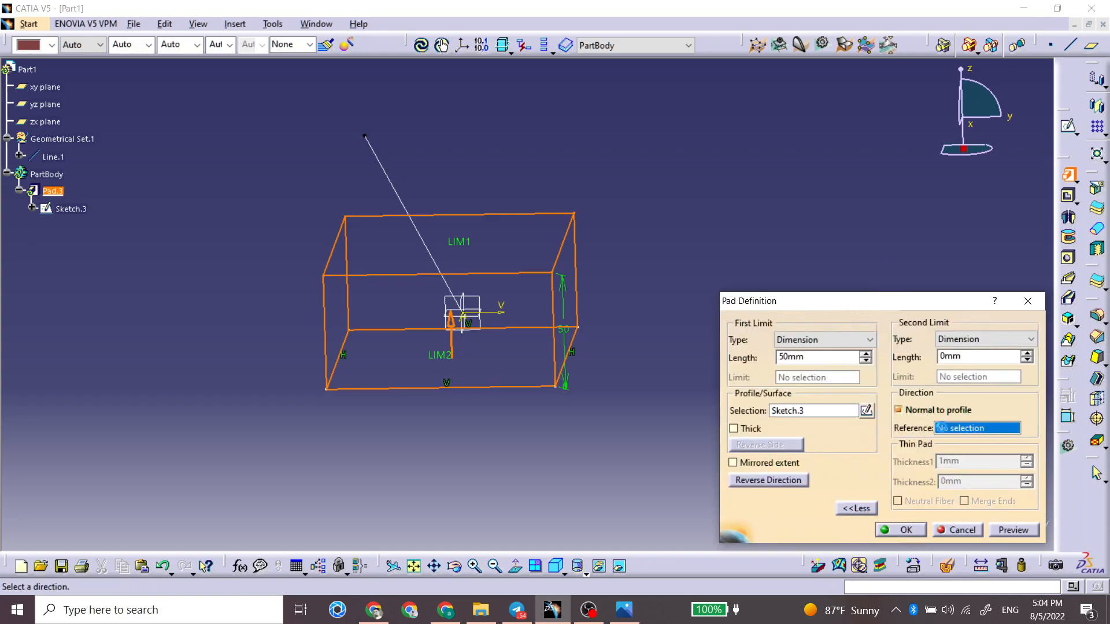
{"action": "left_click", "coordinate": [897, 410]}
{"action": "left_click", "coordinate": [431, 247]}
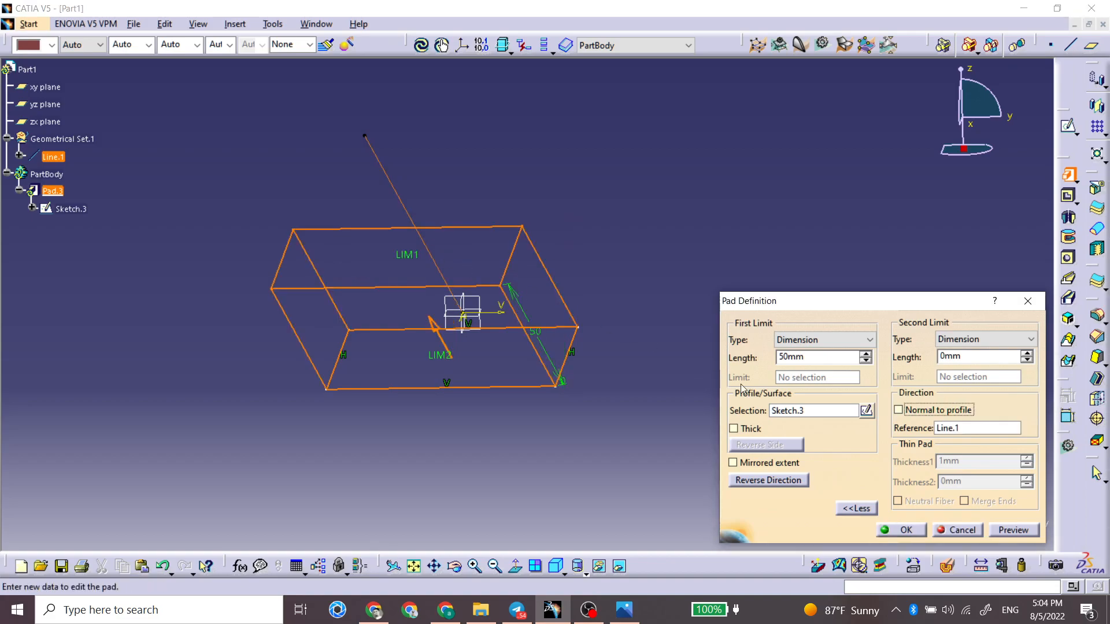
{"action": "left_click", "coordinate": [902, 529]}
Step: Edit the slanted direction line to an angle of 30 degrees from the Z axis
{"action": "middle_click_drag", "start_coordinate": [366, 357], "coordinate": [409, 359]}
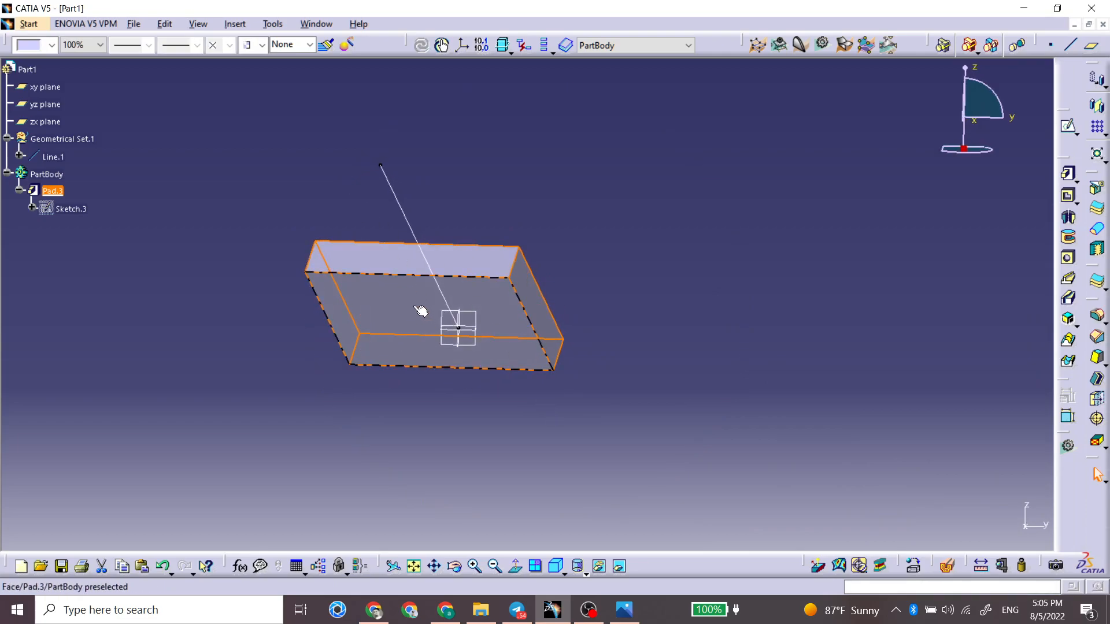
{"action": "middle_click_drag", "start_coordinate": [439, 300], "coordinate": [467, 257]}
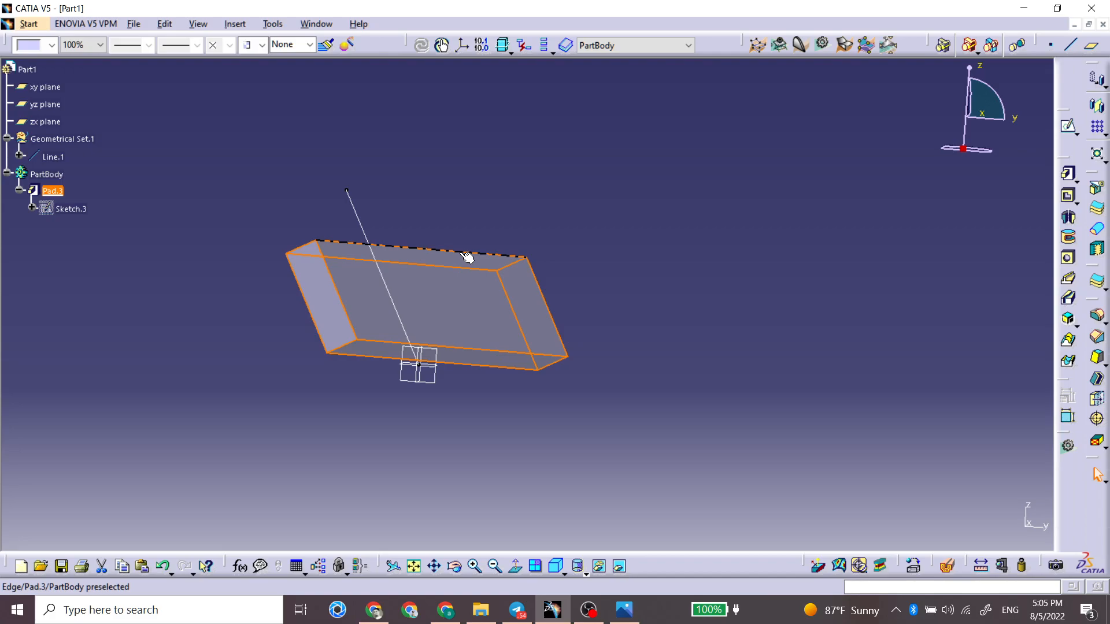
{"action": "middle_click_drag", "start_coordinate": [445, 265], "coordinate": [359, 228]}
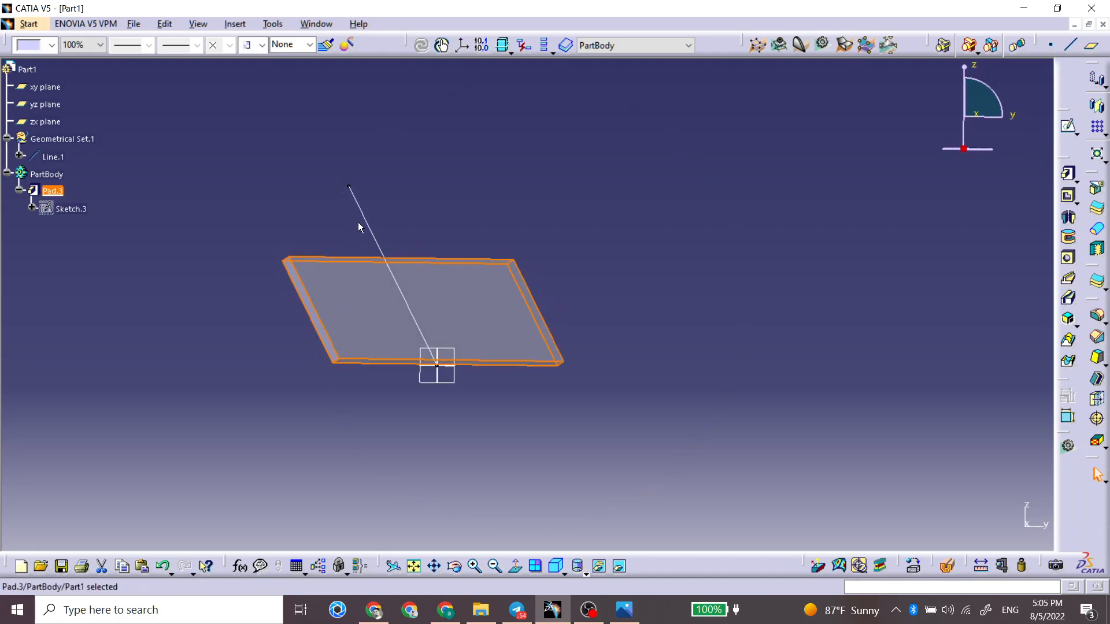
{"action": "left_click", "coordinate": [366, 223]}
{"action": "double_click", "coordinate": [366, 223]}
{"action": "mouse_move", "coordinate": [403, 266]}
{"action": "left_mouse_down"}
{"action": "mouse_move", "coordinate": [354, 292]}
{"action": "mouse_move", "coordinate": [404, 267]}
{"action": "mouse_move", "coordinate": [465, 277]}
{"action": "mouse_move", "coordinate": [417, 255]}
{"action": "mouse_move", "coordinate": [443, 254]}
{"action": "mouse_move", "coordinate": [409, 248]}
{"action": "mouse_move", "coordinate": [416, 242]}
{"action": "mouse_move", "coordinate": [503, 254]}
{"action": "mouse_move", "coordinate": [448, 249]}
{"action": "mouse_move", "coordinate": [399, 254]}
{"action": "mouse_move", "coordinate": [496, 248]}
{"action": "mouse_move", "coordinate": [371, 265]}
{"action": "mouse_move", "coordinate": [526, 277]}
{"action": "mouse_move", "coordinate": [454, 272]}
{"action": "mouse_move", "coordinate": [384, 248]}
{"action": "mouse_move", "coordinate": [458, 260]}
{"action": "mouse_move", "coordinate": [386, 272]}
{"action": "mouse_move", "coordinate": [395, 274]}
{"action": "left_mouse_up"}
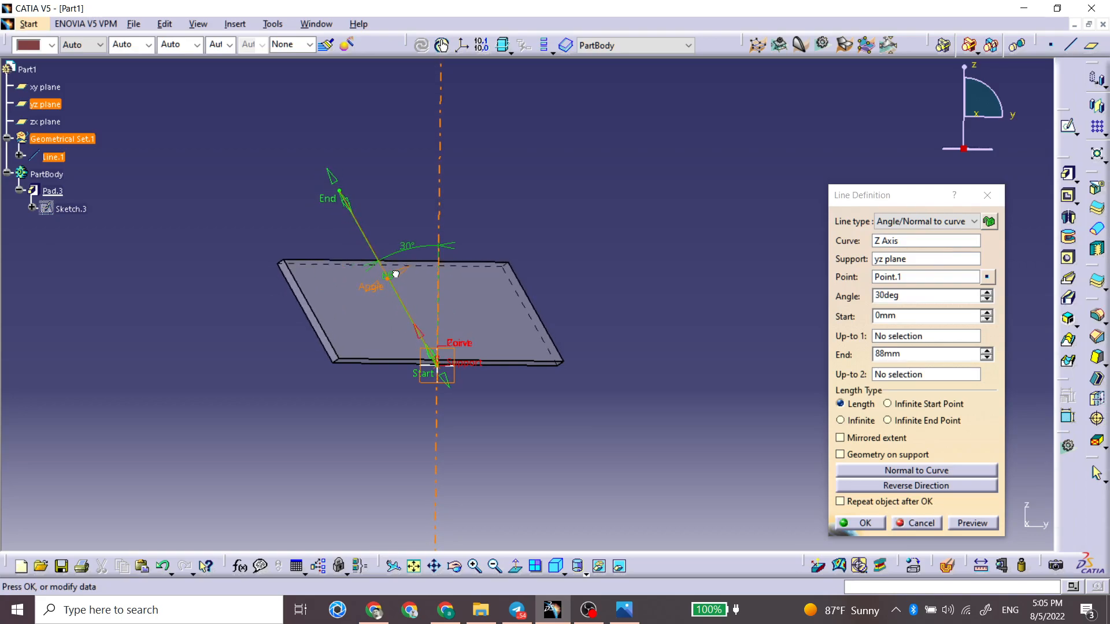
{"action": "left_click", "coordinate": [854, 524]}
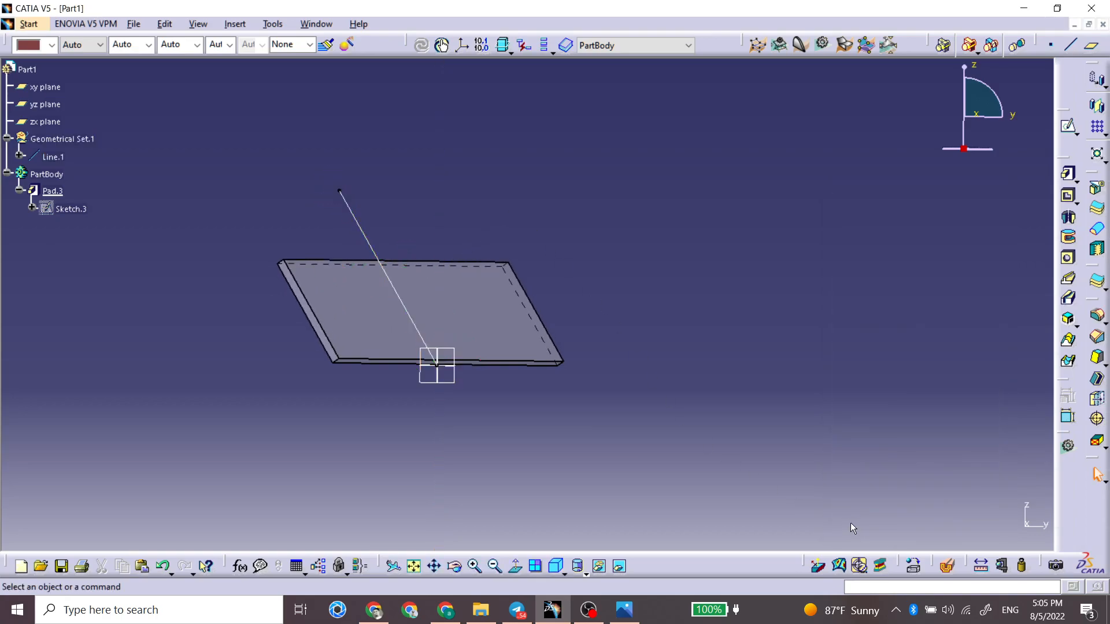
Step: Review the Pocket command's extended options, including second limit, direction and thin pocket settings, without creating a pocket
{"action": "middle_click_drag", "start_coordinate": [620, 318], "coordinate": [423, 295]}
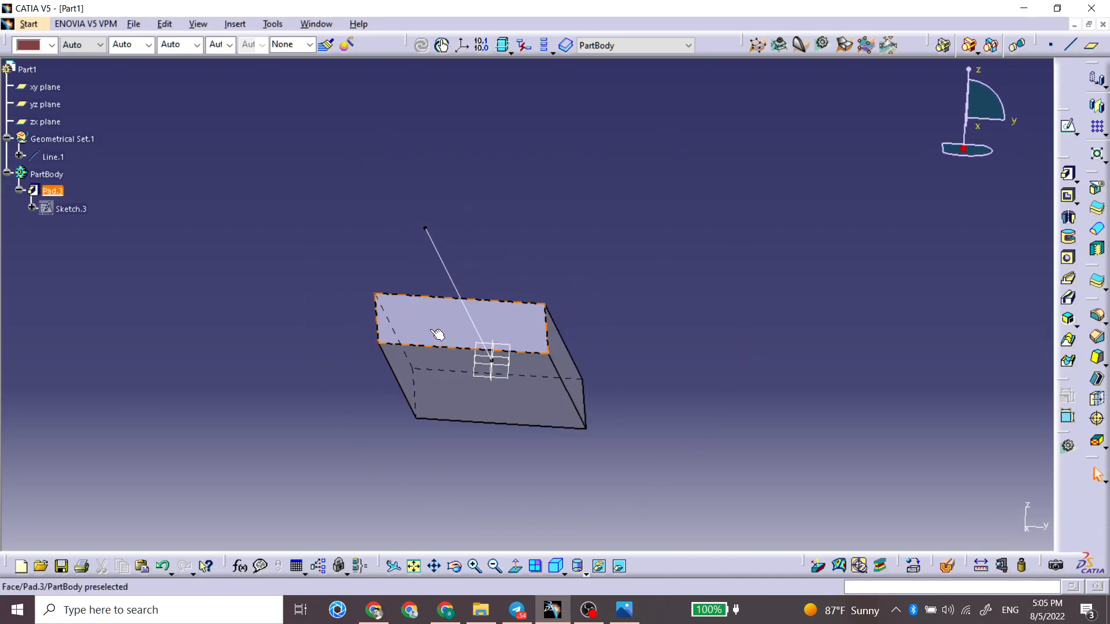
{"action": "left_click", "coordinate": [1068, 195]}
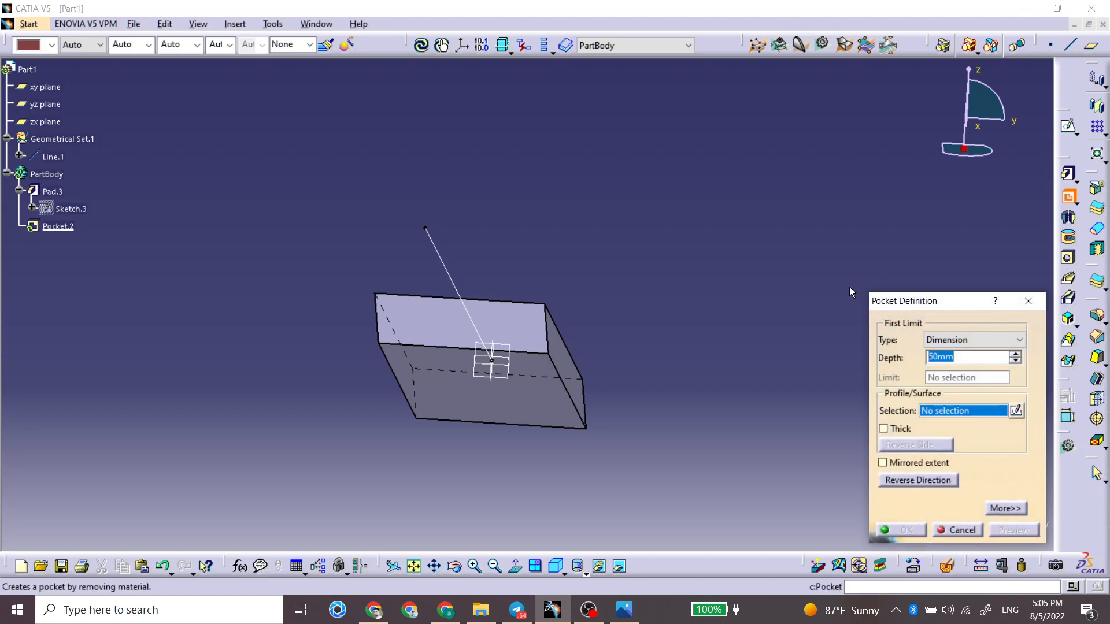
{"action": "left_click", "coordinate": [1006, 508]}
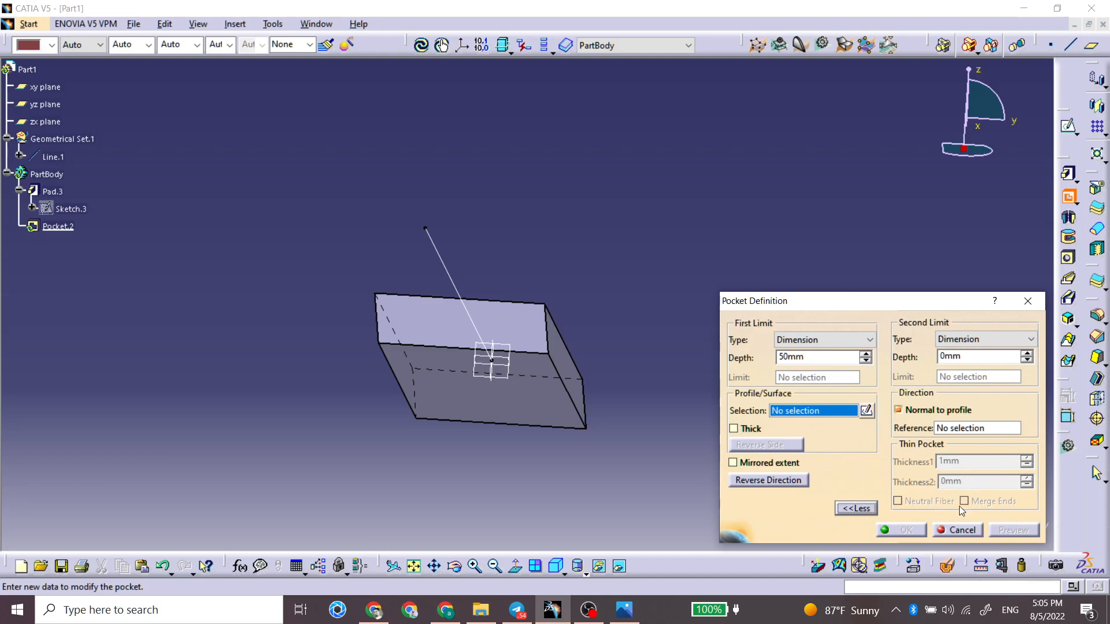
{"action": "left_click", "coordinate": [956, 530]}
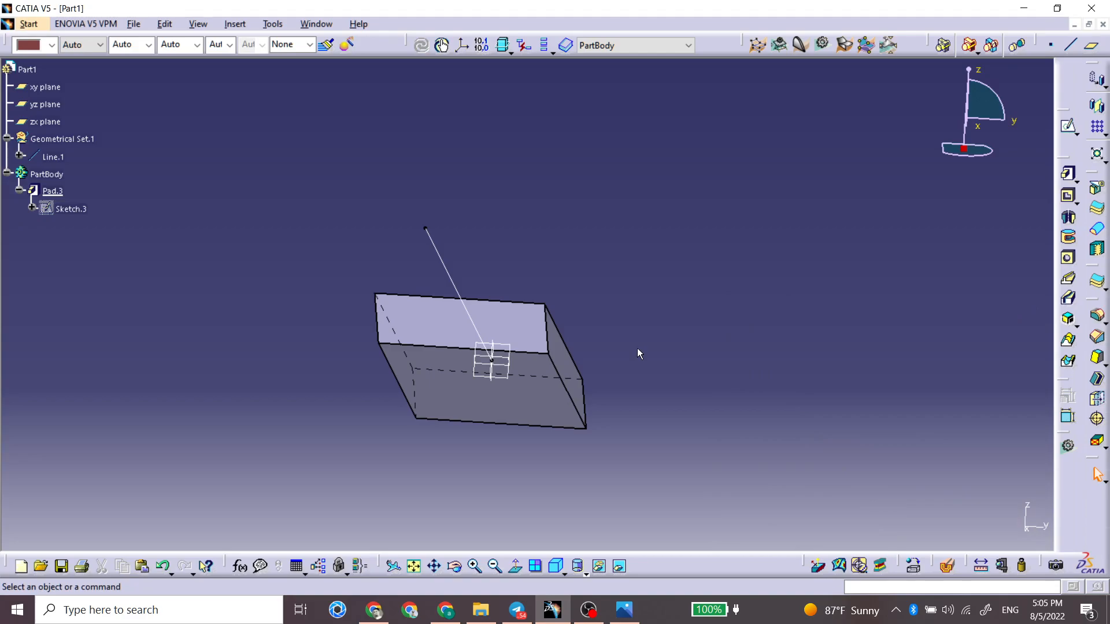
Step: Delete the slanted pad, its direction line and the leftover rectangle sketch to empty the part
{"action": "left_click", "coordinate": [52, 191]}
{"action": "key", "text": "Delete"}
{"action": "key", "text": "Return"}
{"action": "left_click", "coordinate": [52, 157]}
{"action": "key", "text": "Delete"}
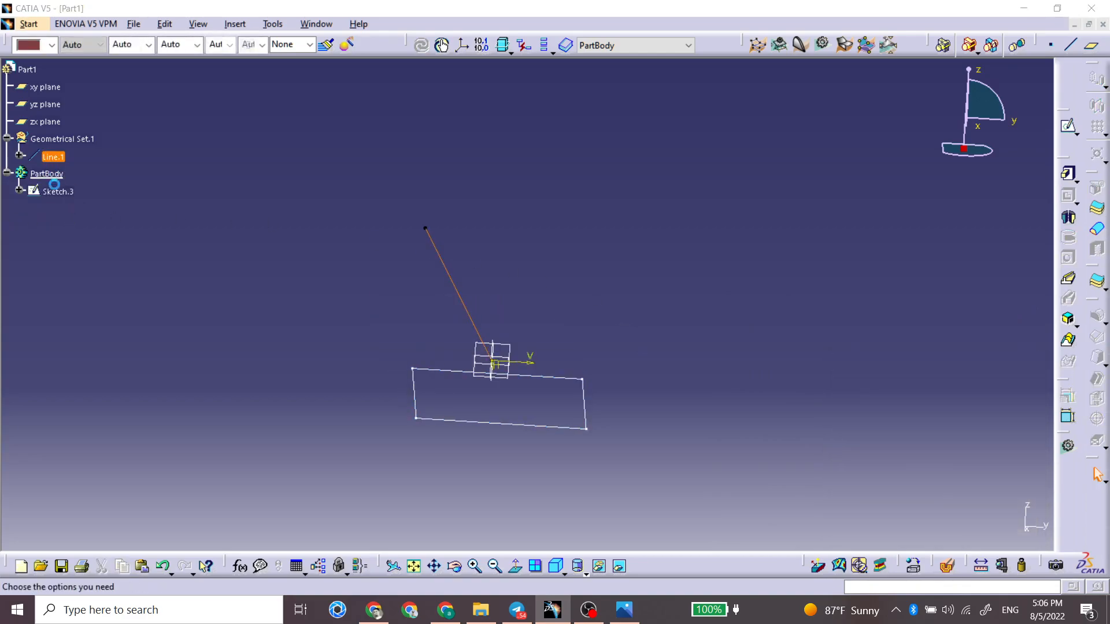
{"action": "key", "text": "Return"}
{"action": "left_click", "coordinate": [53, 173]}
{"action": "key", "text": "Delete"}
{"action": "key", "text": "Return"}
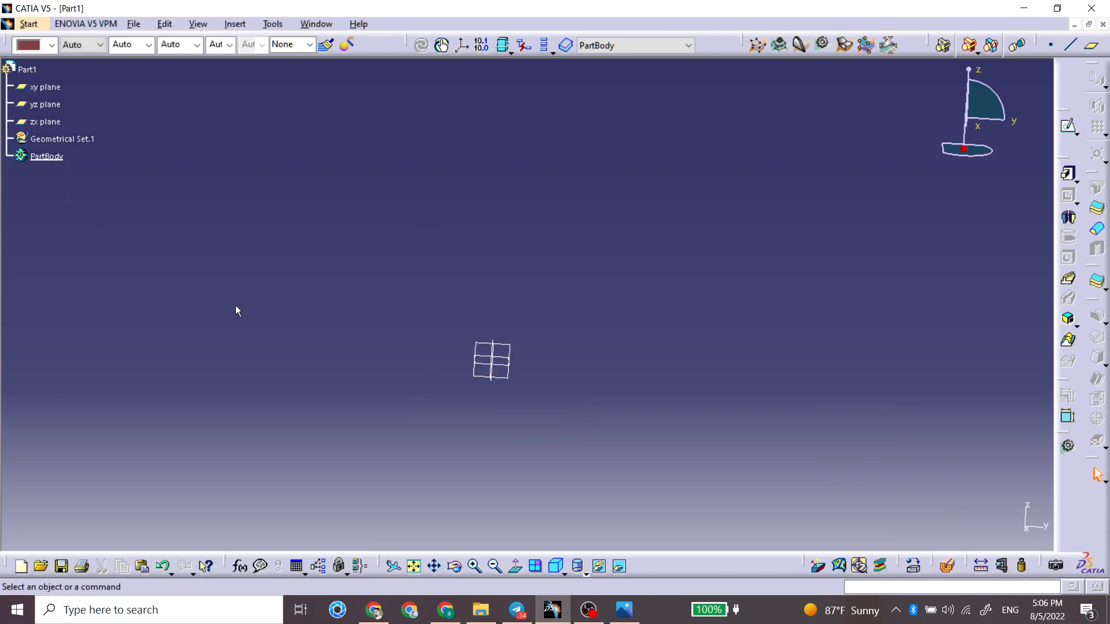
Step: Arrange the CATIA window side by side with the reference drawing 1.png
{"action": "left_click", "coordinate": [625, 606]}
{"action": "left_click", "coordinate": [469, 151]}
{"action": "left_click_drag", "start_coordinate": [559, 11], "coordinate": [0, 148]}
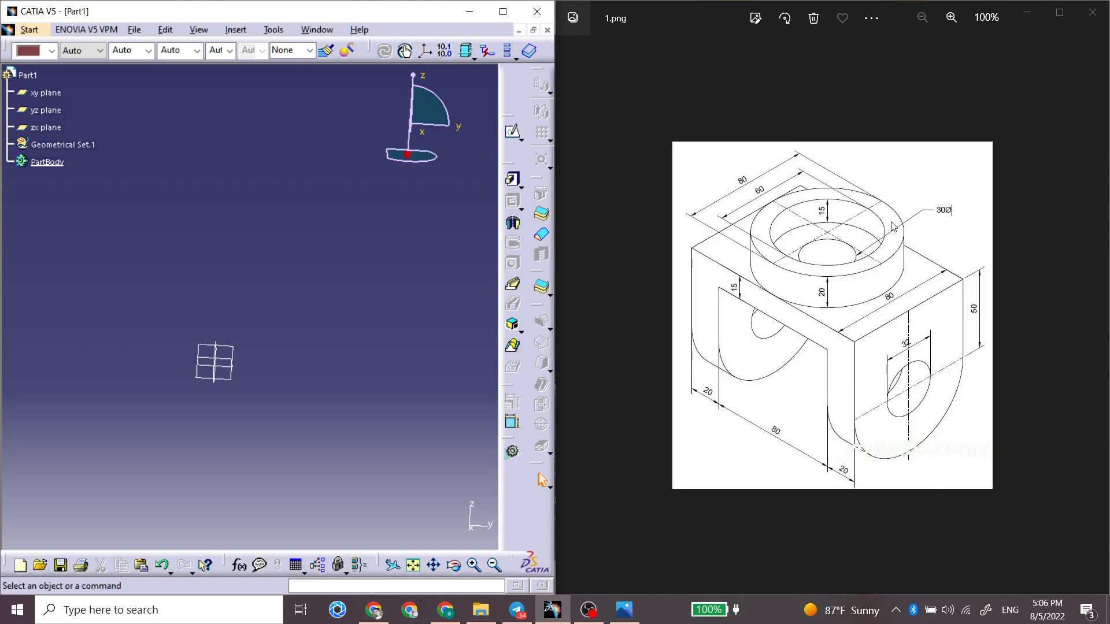
{"action": "left_click", "coordinate": [921, 278]}
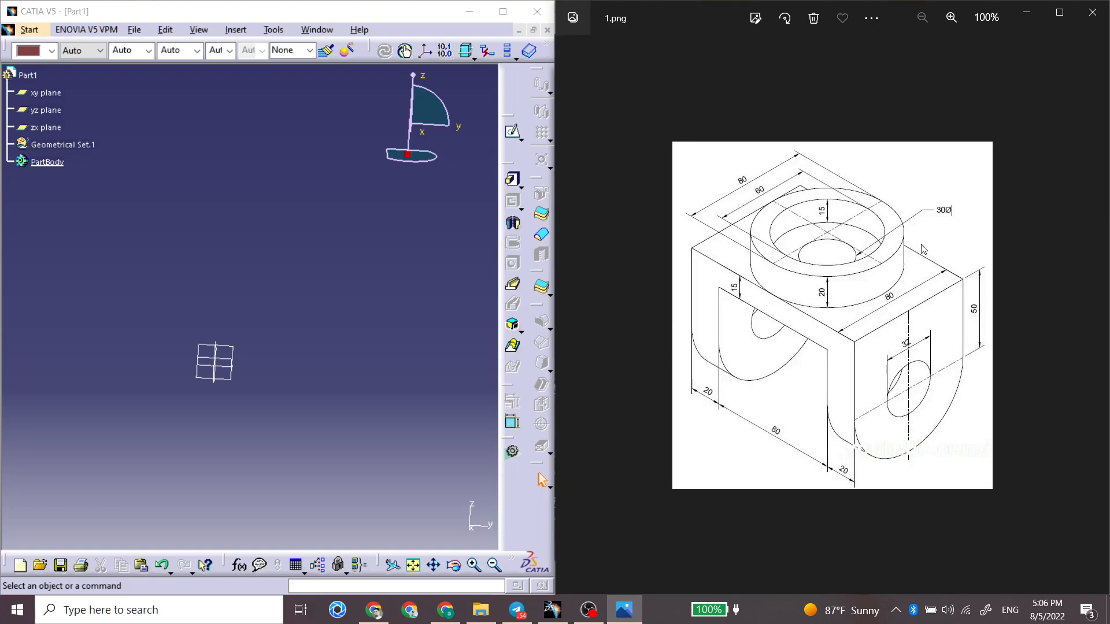
Step: Start a sketch on the xy plane and draw a centered rectangle about 61 mm high around the origin
{"action": "mouse_move", "coordinate": [313, 331]}
{"action": "middle_mouse_down"}
{"action": "mouse_move", "coordinate": [416, 262]}
{"action": "mouse_move", "coordinate": [337, 341]}
{"action": "mouse_move", "coordinate": [301, 341]}
{"action": "middle_mouse_up"}
{"action": "left_click", "coordinate": [366, 301]}
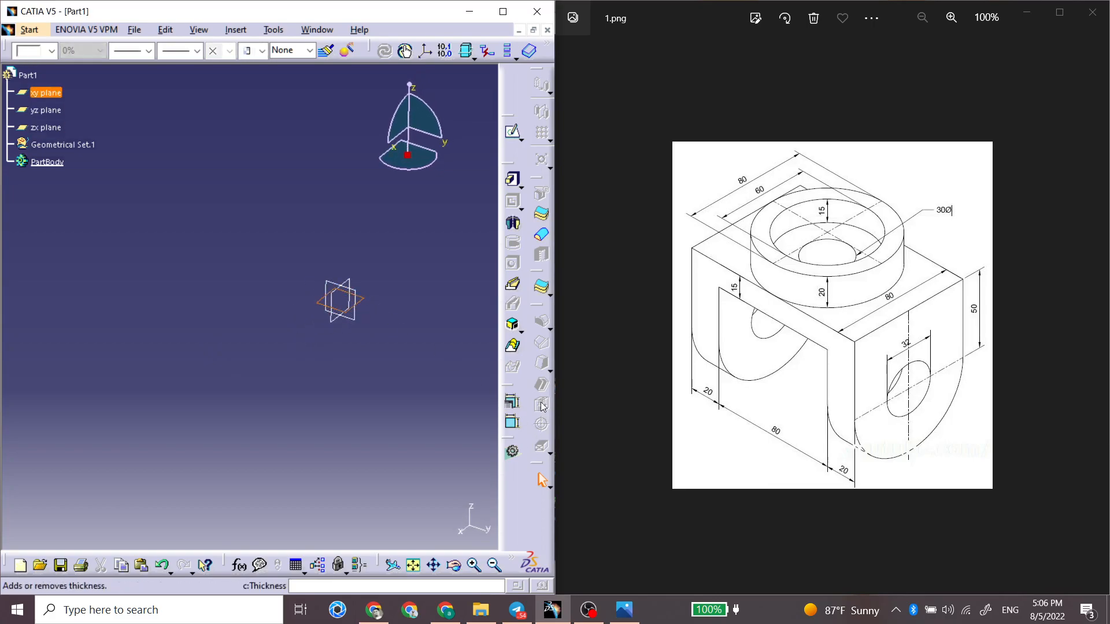
{"action": "left_click", "coordinate": [512, 138]}
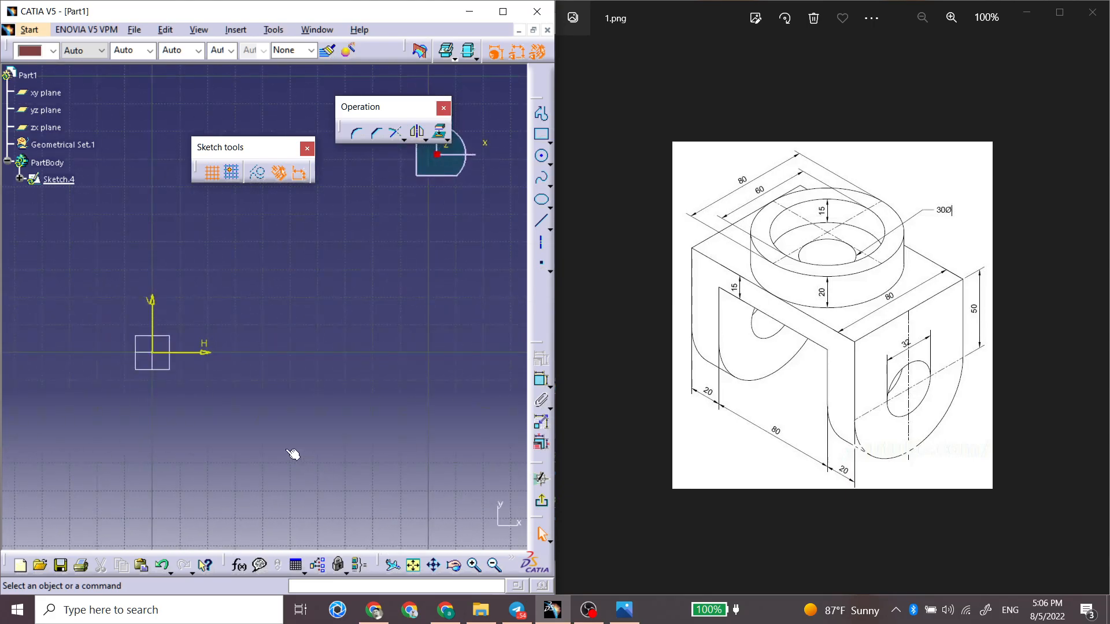
{"action": "middle_click_drag", "start_coordinate": [225, 428], "coordinate": [318, 407]}
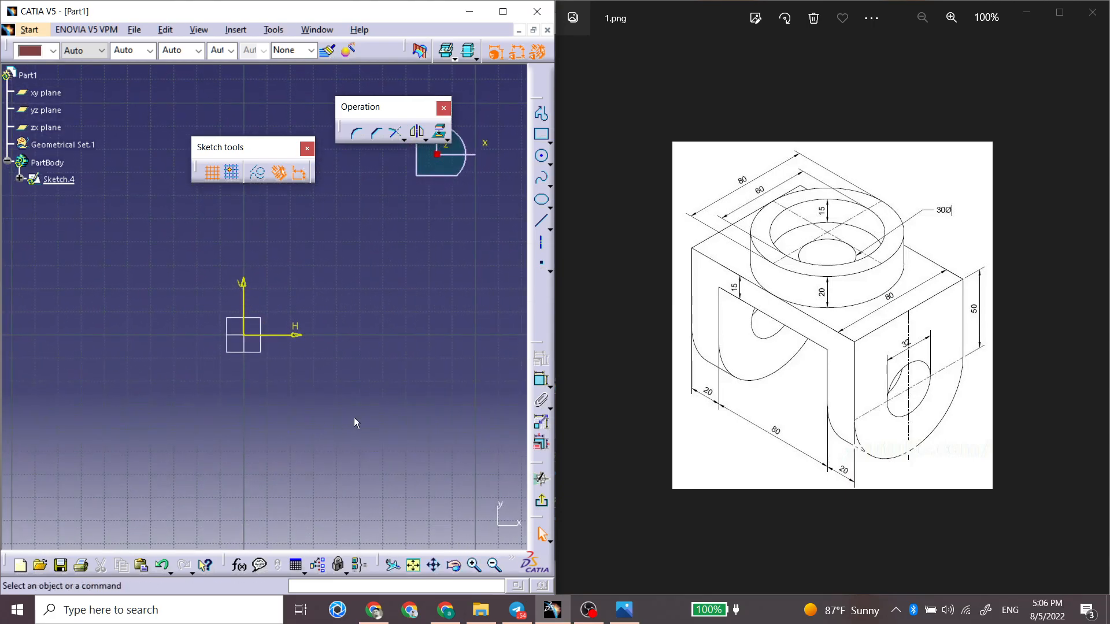
{"action": "left_click", "coordinate": [550, 143]}
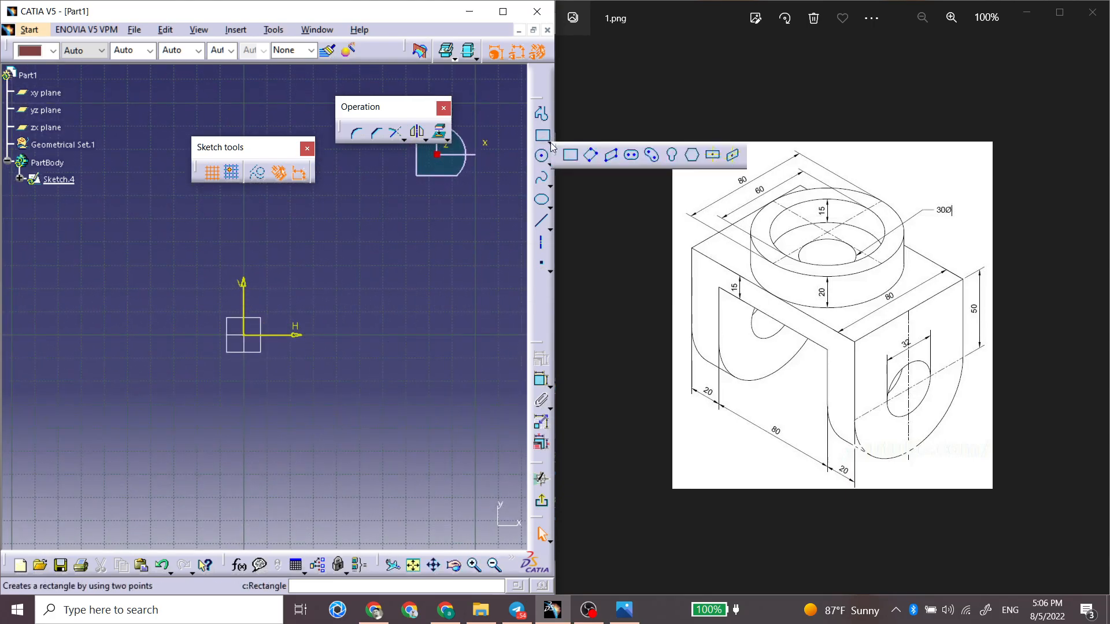
{"action": "left_click", "coordinate": [713, 157]}
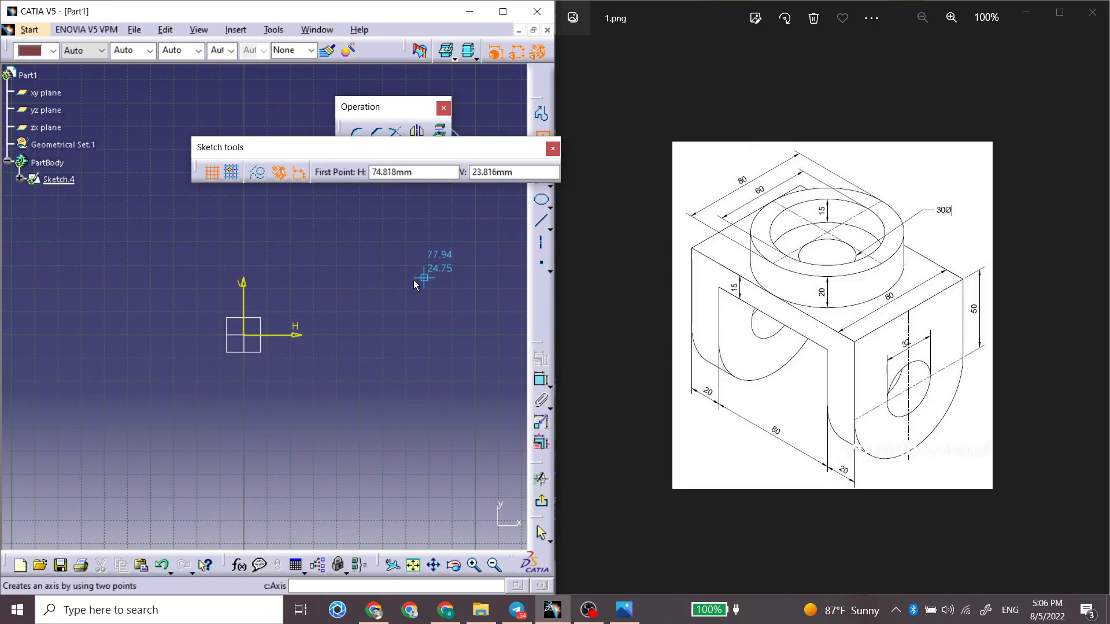
{"action": "left_click", "coordinate": [244, 335]}
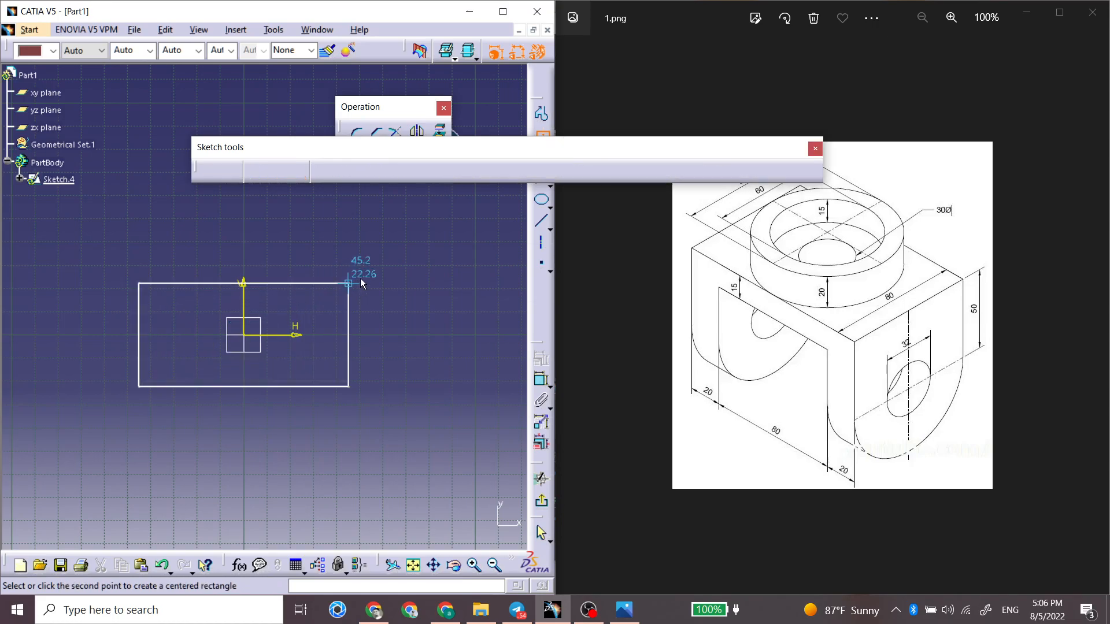
{"action": "left_click", "coordinate": [380, 264]}
{"action": "left_click", "coordinate": [431, 223]}
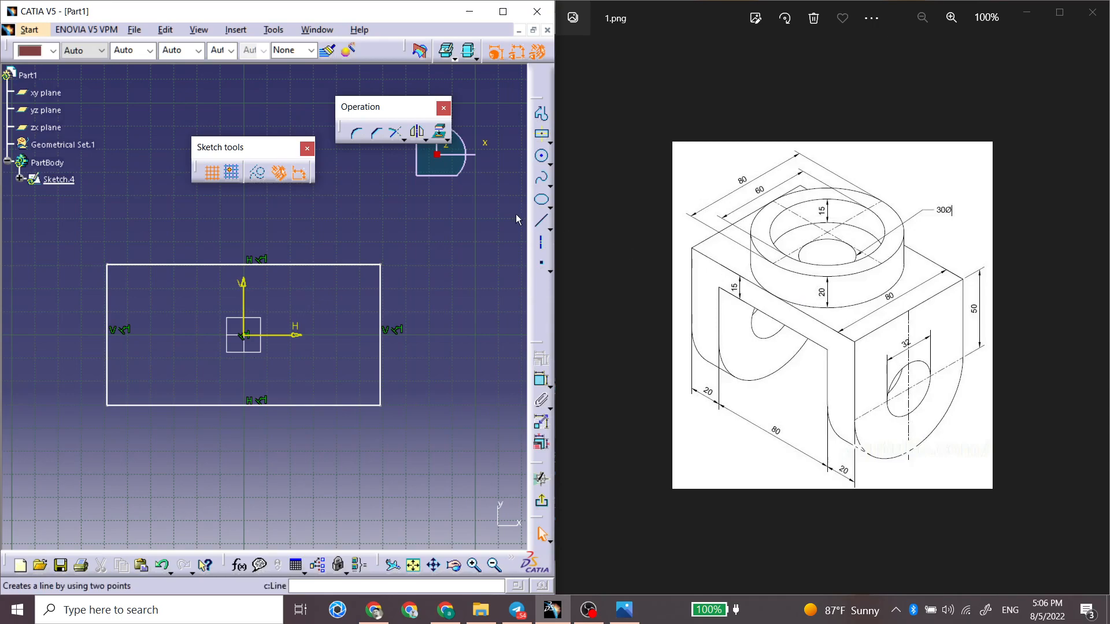
Step: Constrain the centered rectangle to a height of 80 mm and a width of 120 mm
{"action": "left_click", "coordinate": [541, 379]}
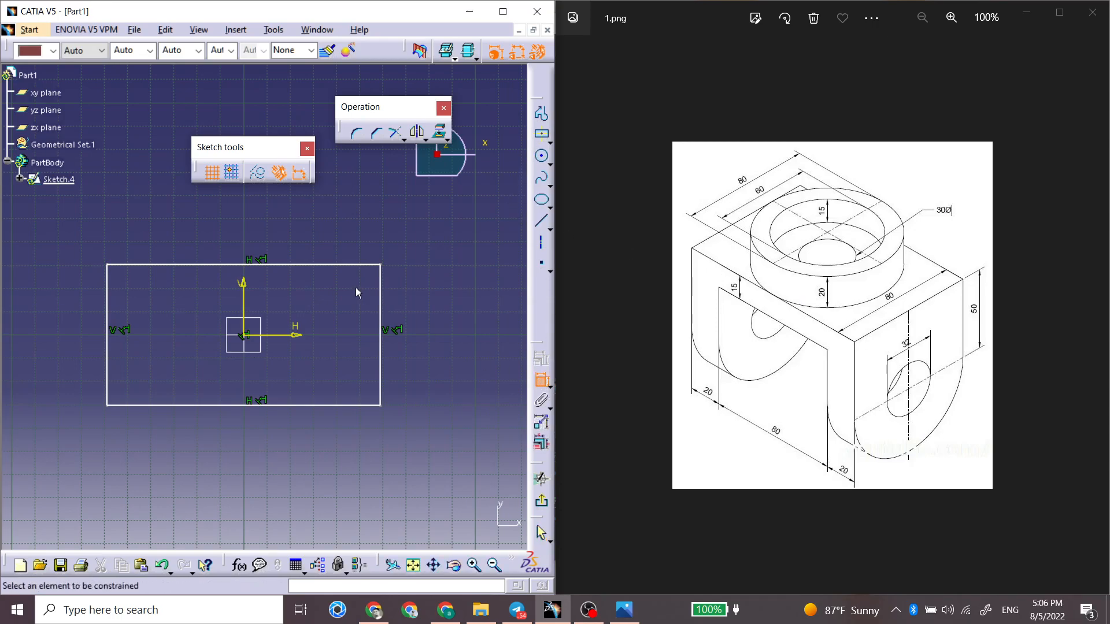
{"action": "left_click", "coordinate": [380, 298]}
{"action": "left_click", "coordinate": [437, 305]}
{"action": "double_click", "coordinate": [438, 305]}
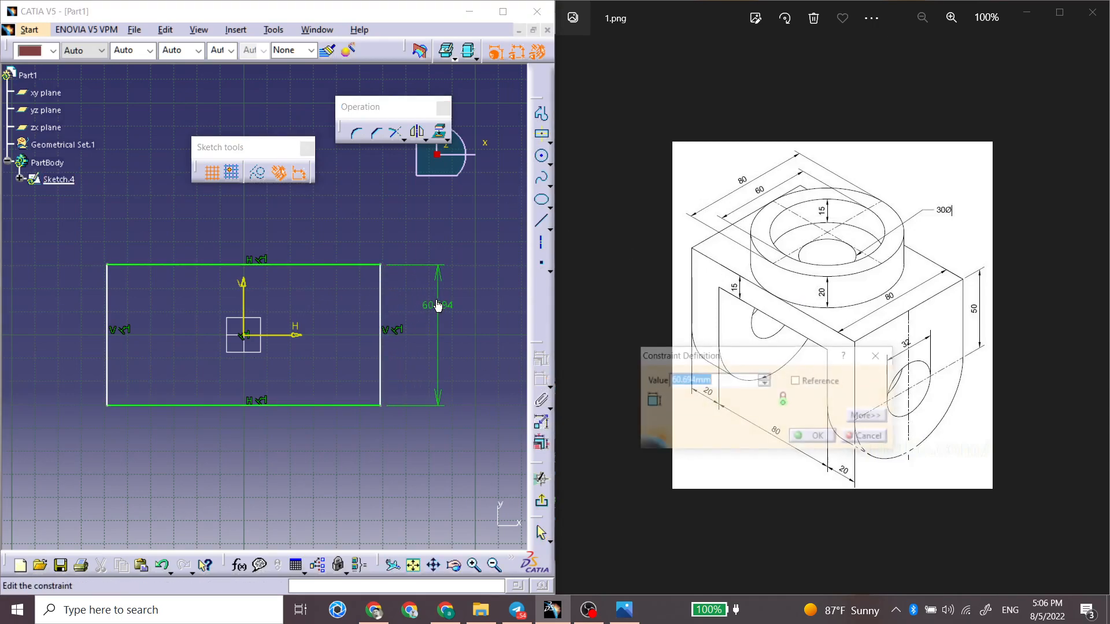
{"action": "type", "text": "80"}
{"action": "key", "text": "Return"}
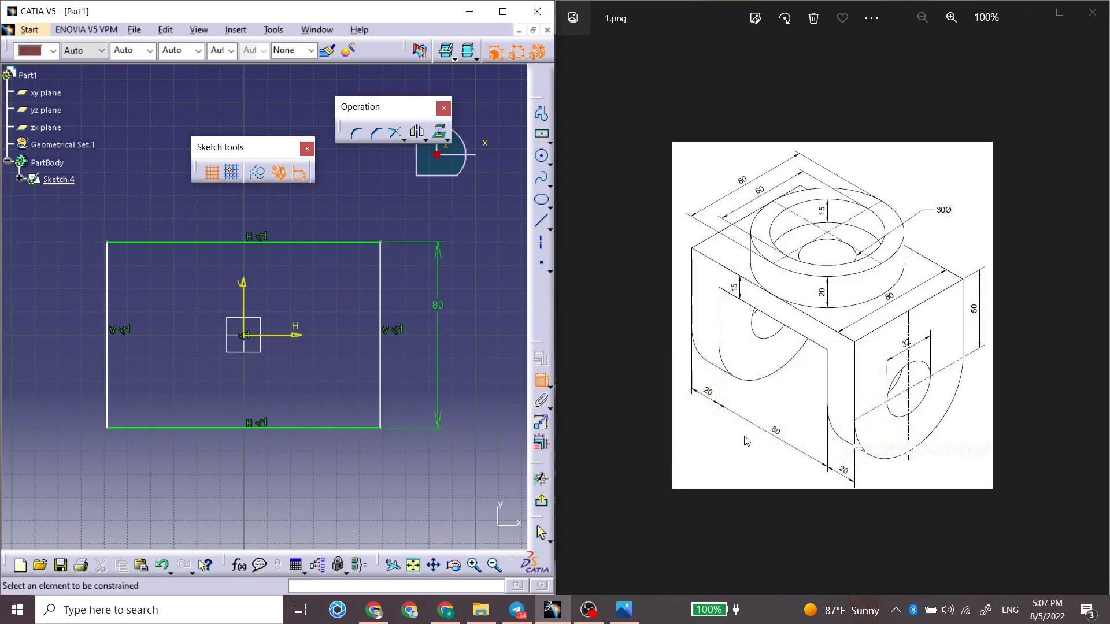
{"action": "left_click", "coordinate": [317, 242]}
{"action": "left_click", "coordinate": [321, 214]}
{"action": "double_click", "coordinate": [322, 218]}
{"action": "type", "text": "120"}
{"action": "key", "text": "Return"}
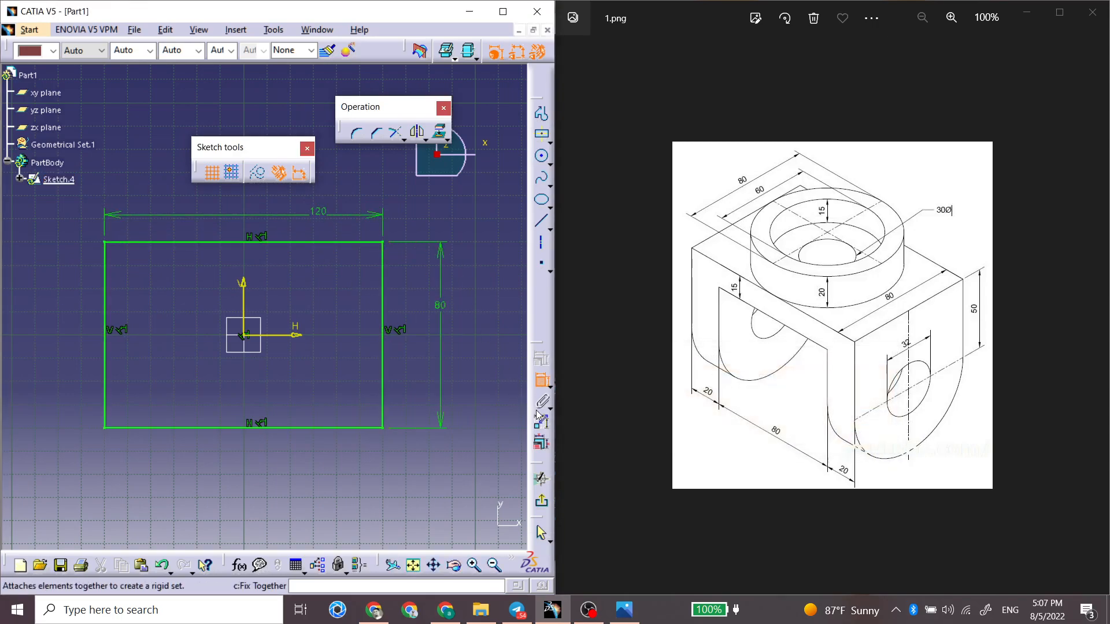
Step: Leave the rectangle sketch and pad it 15 mm in the reversed direction to form the base plate
{"action": "left_click", "coordinate": [542, 497]}
{"action": "mouse_move", "coordinate": [226, 400]}
{"action": "middle_mouse_down"}
{"action": "mouse_move", "coordinate": [178, 327]}
{"action": "mouse_move", "coordinate": [190, 300]}
{"action": "mouse_move", "coordinate": [144, 237]}
{"action": "mouse_move", "coordinate": [288, 285]}
{"action": "mouse_move", "coordinate": [266, 285]}
{"action": "mouse_move", "coordinate": [365, 258]}
{"action": "middle_mouse_up"}
{"action": "left_click", "coordinate": [516, 179]}
{"action": "left_click", "coordinate": [369, 483]}
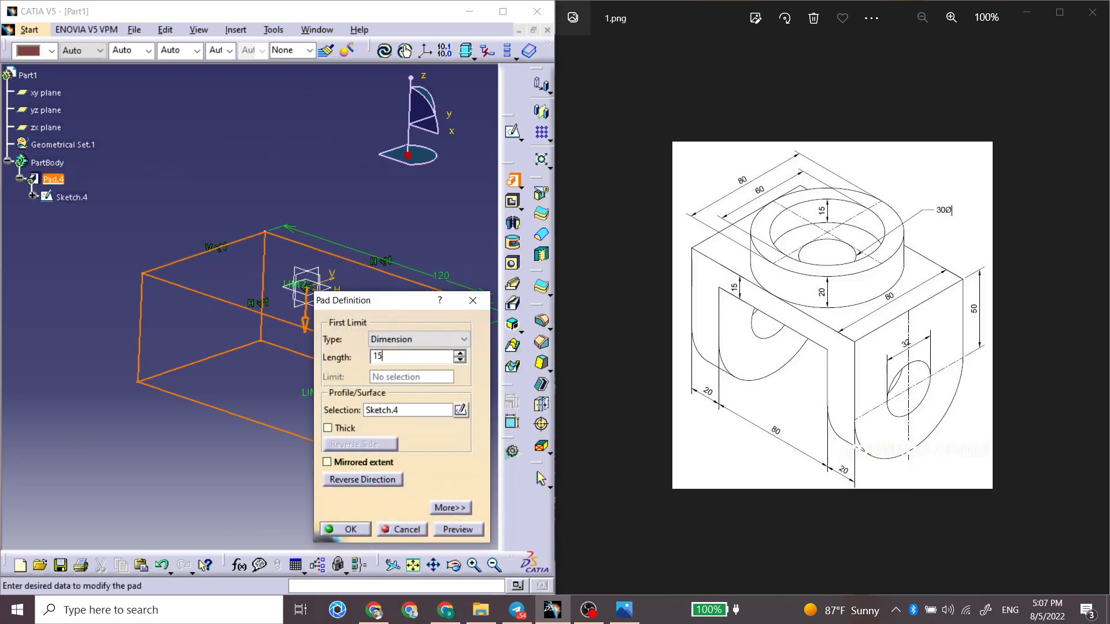
{"action": "key", "text": "Return"}
{"action": "left_click", "coordinate": [310, 181]}
Step: Start a sketch on the plate's upper face and draw a circle of about 31 mm radius centered on the origin
{"action": "left_click", "coordinate": [247, 290]}
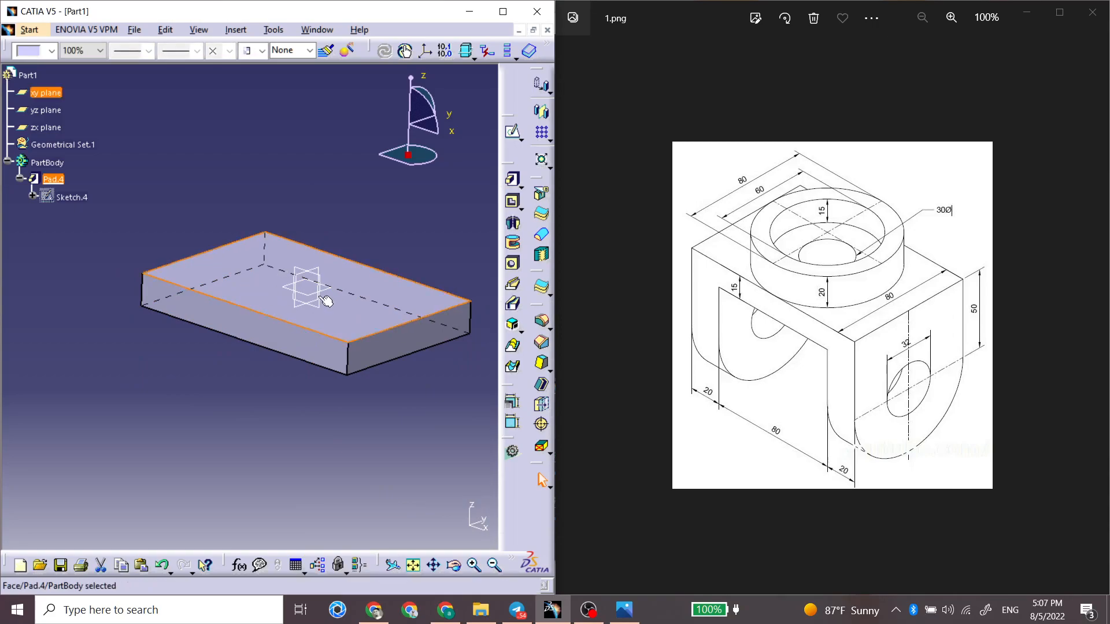
{"action": "left_click", "coordinate": [512, 134]}
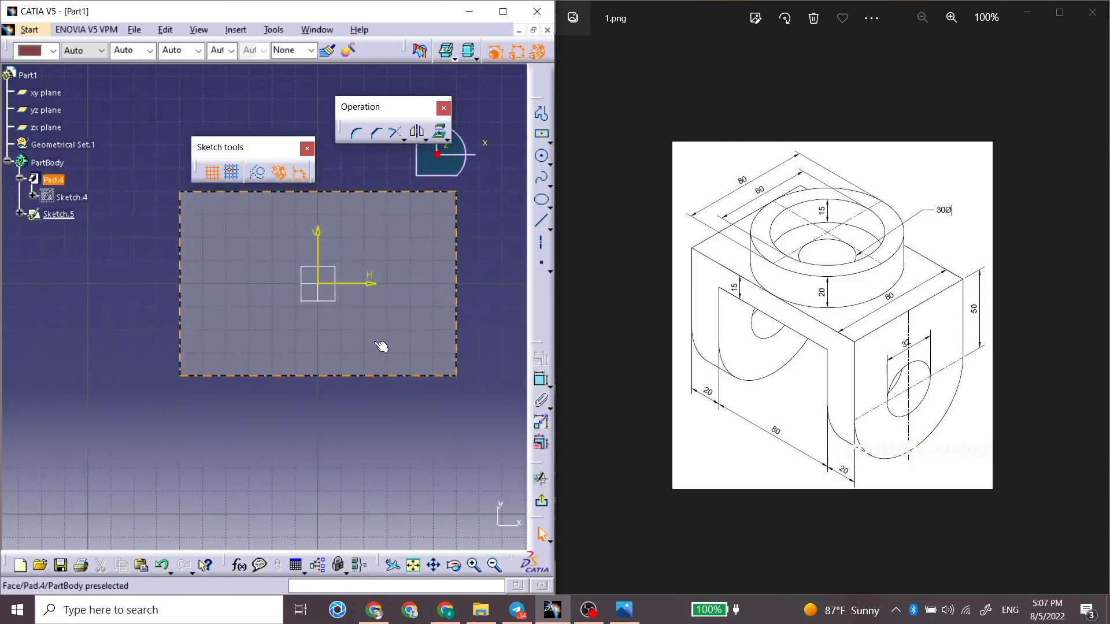
{"action": "left_click", "coordinate": [541, 155]}
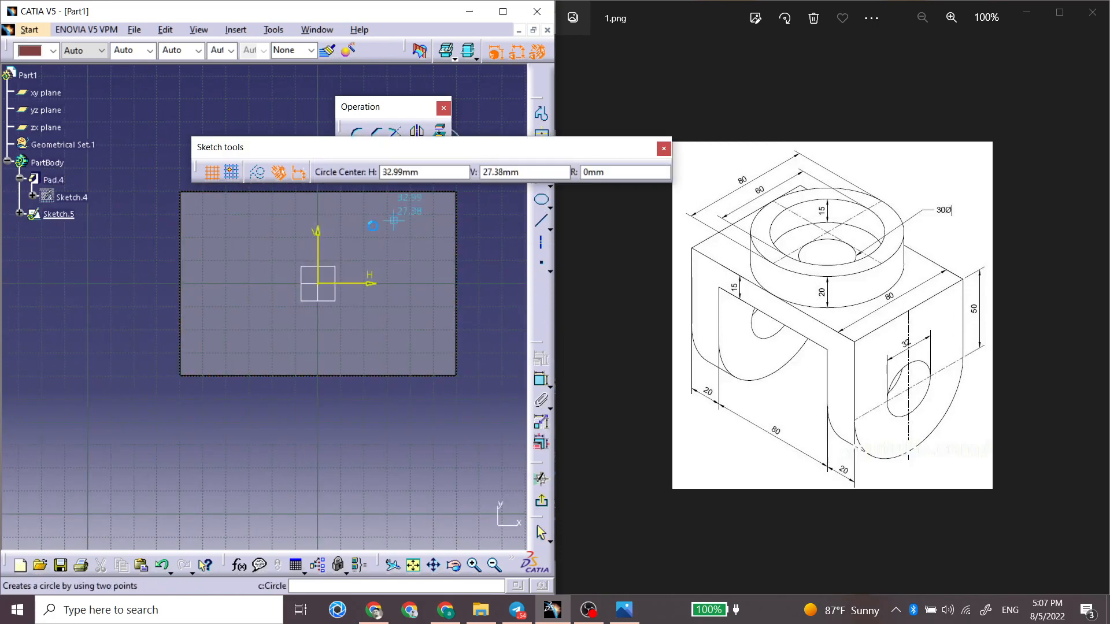
{"action": "left_click", "coordinate": [318, 284]}
{"action": "left_click", "coordinate": [372, 235]}
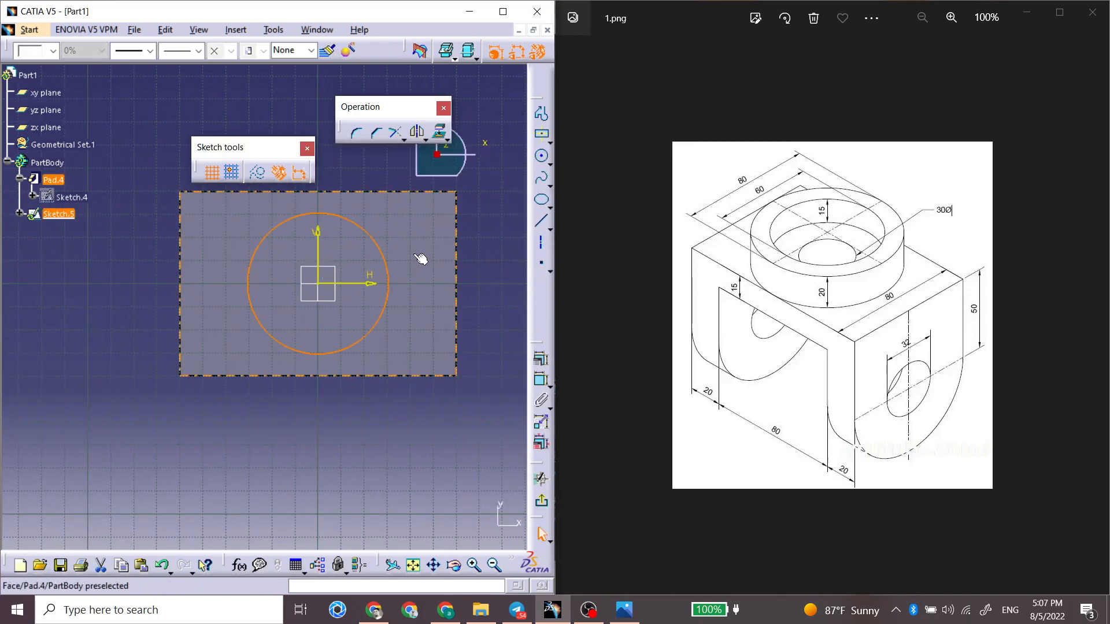
Step: Constrain the circle's radius to 40 mm
{"action": "left_click", "coordinate": [542, 382]}
{"action": "left_click", "coordinate": [406, 229]}
{"action": "double_click", "coordinate": [408, 230]}
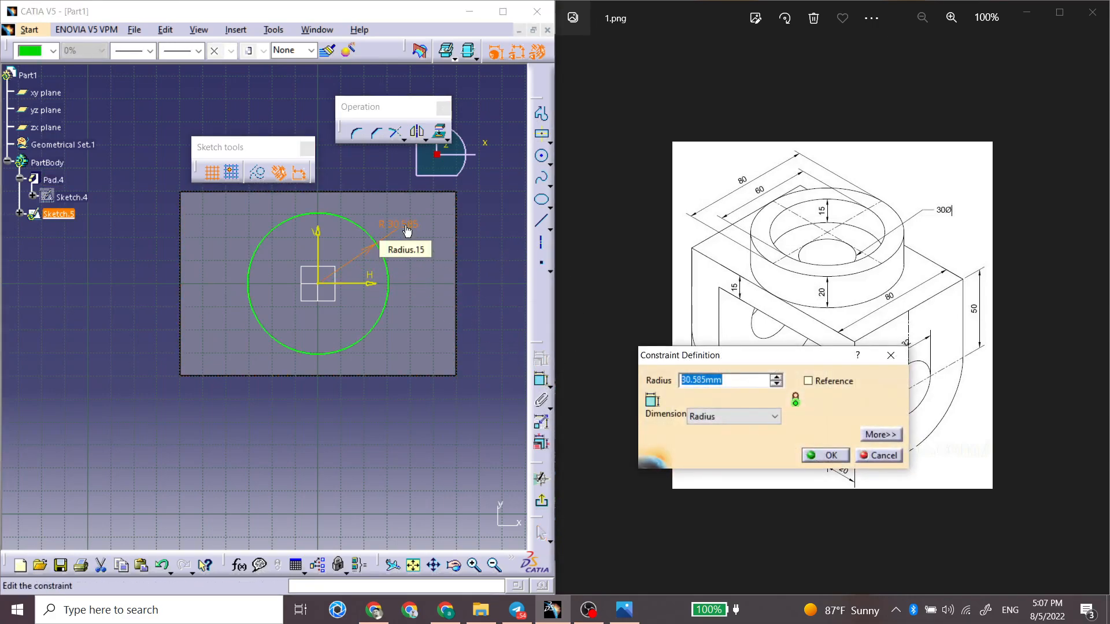
{"action": "type", "text": "40"}
{"action": "key", "text": "Return"}
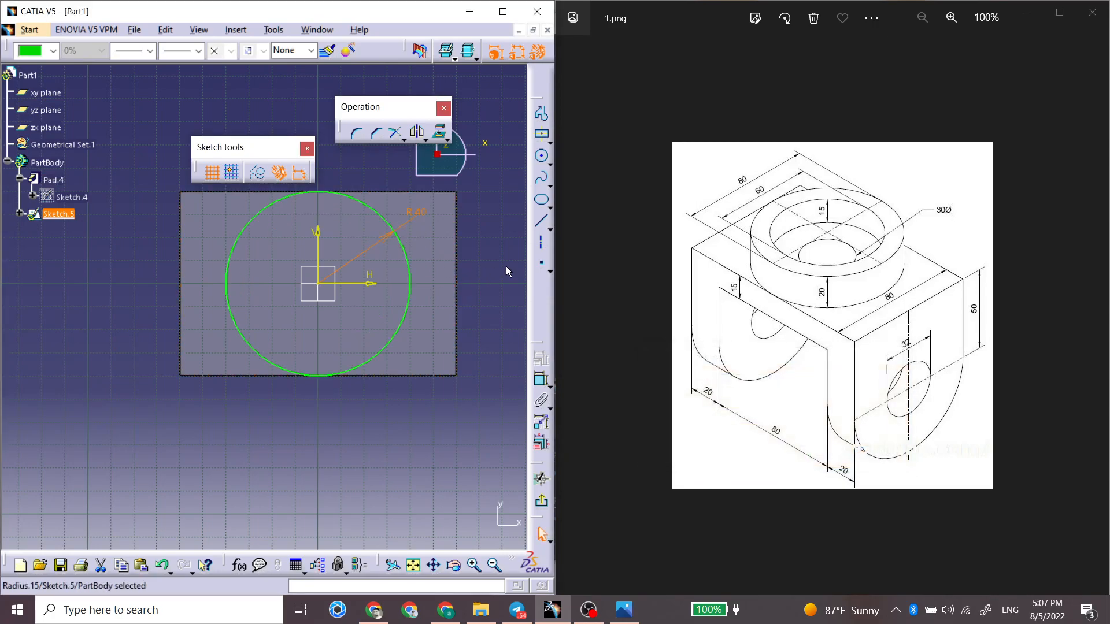
Step: Leave the circle sketch and pad it 20 mm as a thick ring with Thickness1 set to 10 mm
{"action": "left_click", "coordinate": [541, 501]}
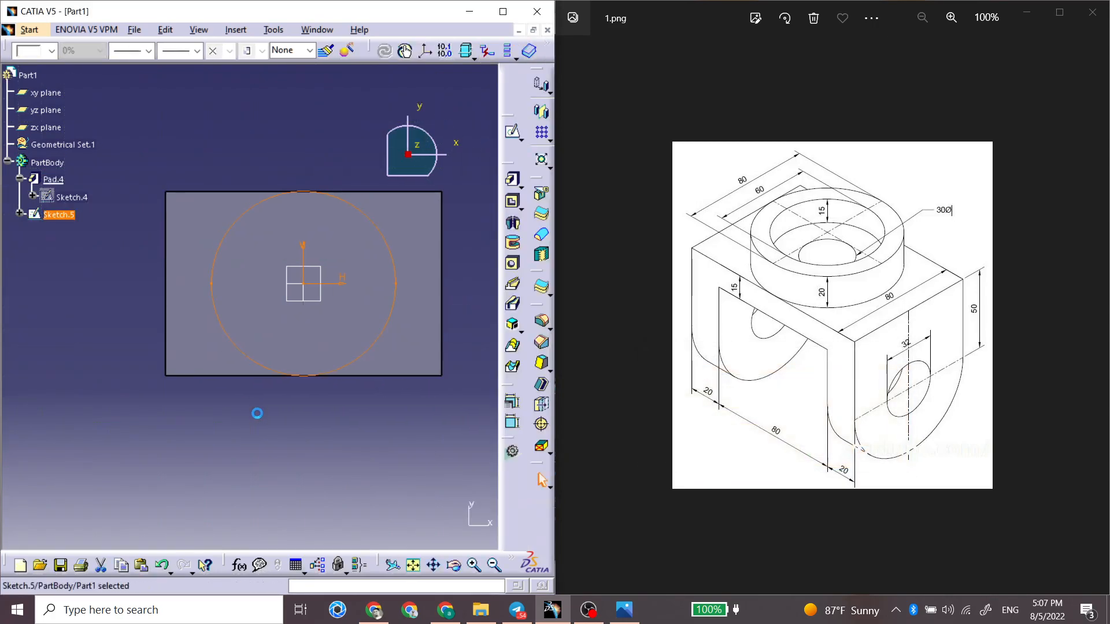
{"action": "left_click", "coordinate": [509, 179]}
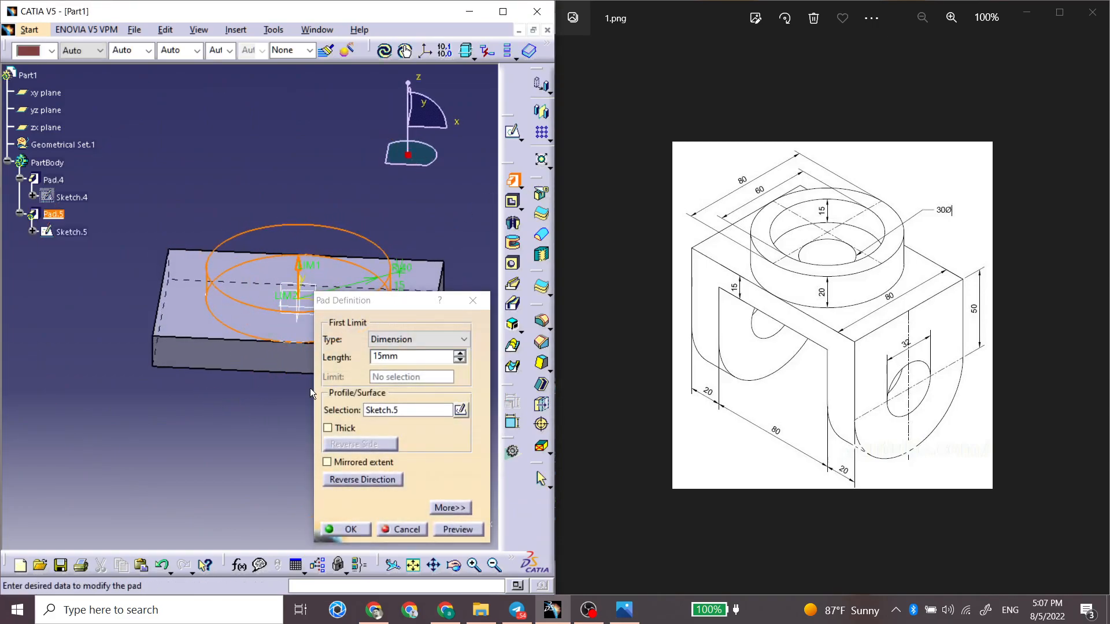
{"action": "left_click_drag", "start_coordinate": [414, 357], "coordinate": [328, 354]}
{"action": "type", "text": "20"}
{"action": "key", "text": "Tab"}
{"action": "left_click", "coordinate": [341, 429]}
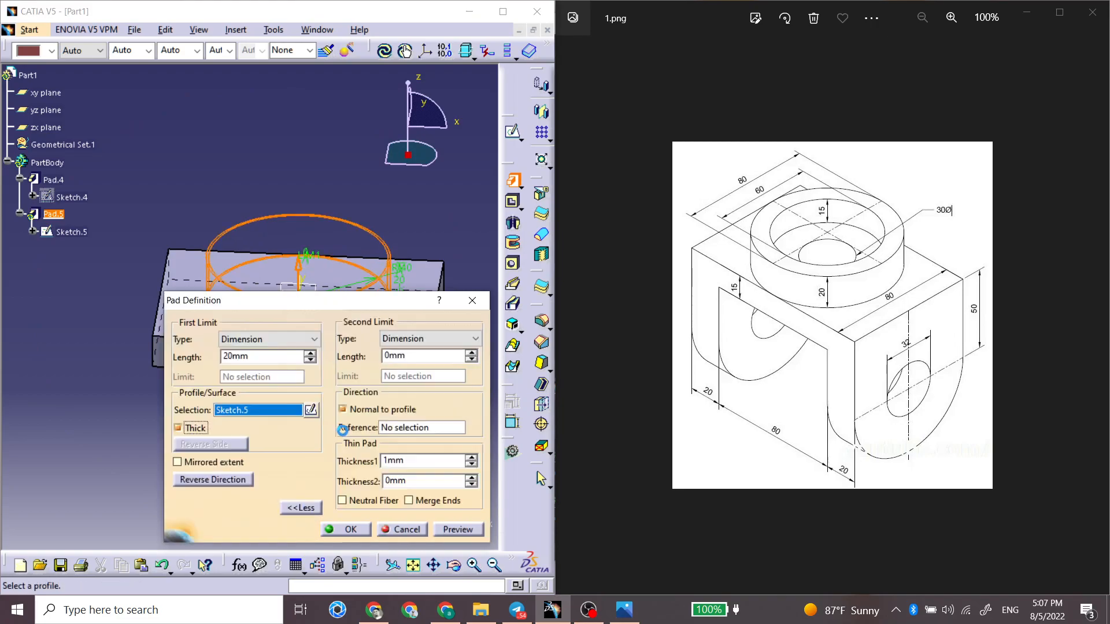
{"action": "left_click_drag", "start_coordinate": [397, 460], "coordinate": [374, 460]}
{"action": "type", "text": "10"}
{"action": "left_click", "coordinate": [364, 530]}
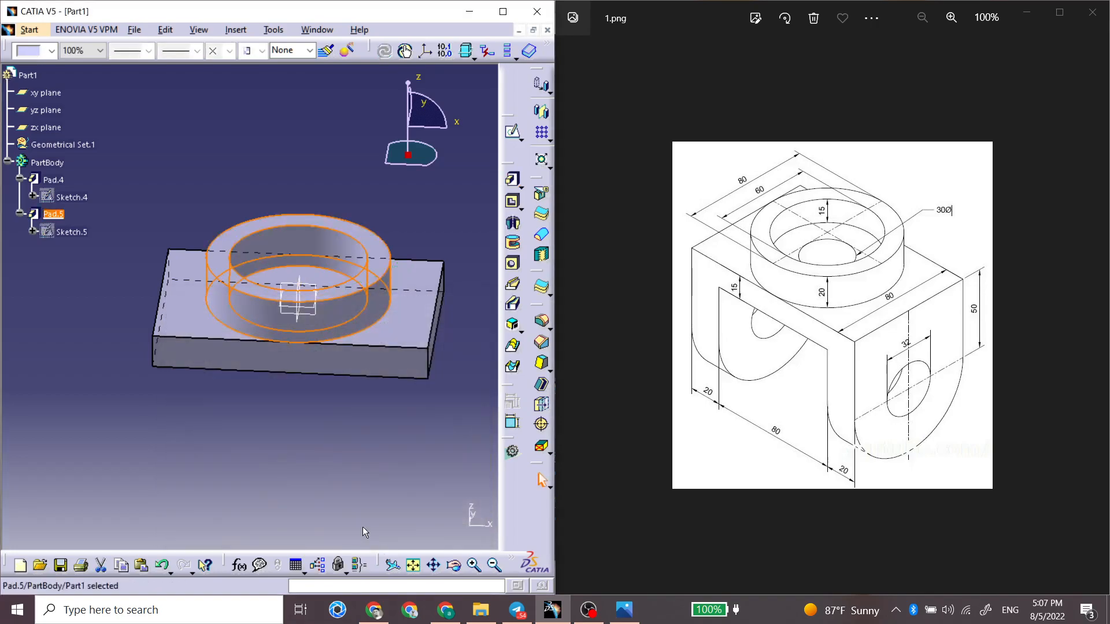
Step: Start a sketch on the circular plate face inside the ring and project that face's boundary into it
{"action": "middle_click_drag", "start_coordinate": [284, 250], "coordinate": [291, 292]}
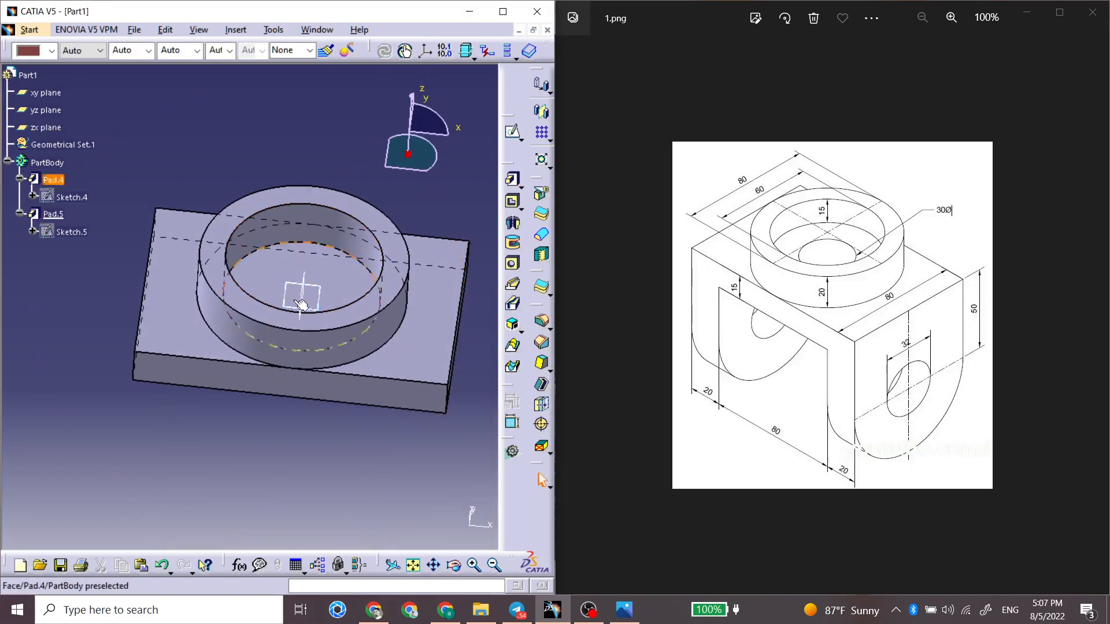
{"action": "left_click", "coordinate": [335, 281]}
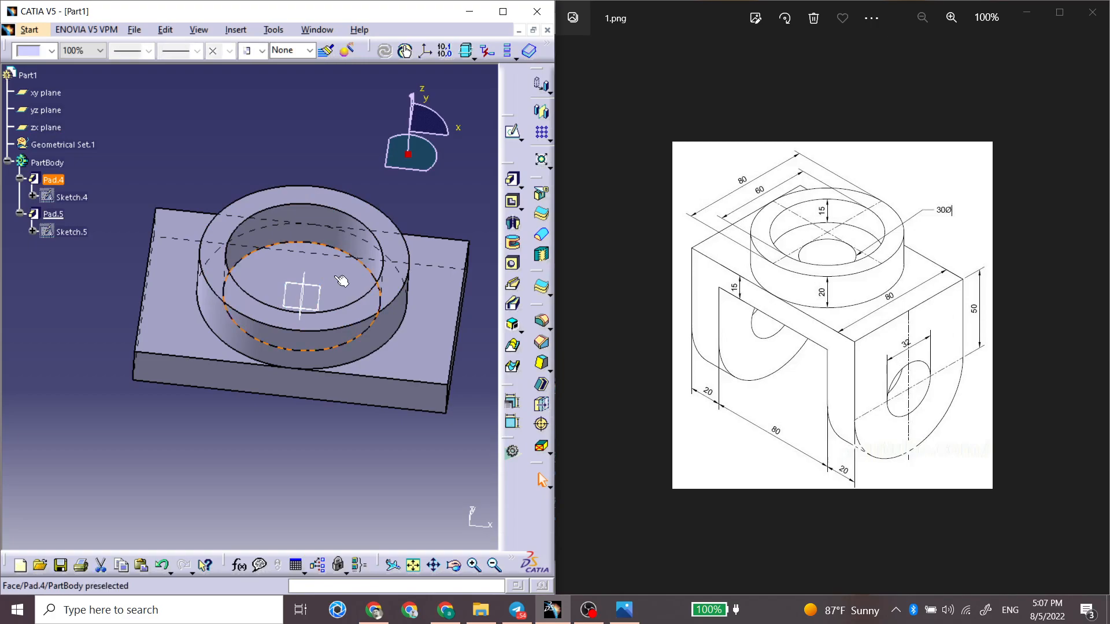
{"action": "middle_click_drag", "start_coordinate": [341, 282], "coordinate": [307, 288]}
{"action": "left_click", "coordinate": [307, 299]}
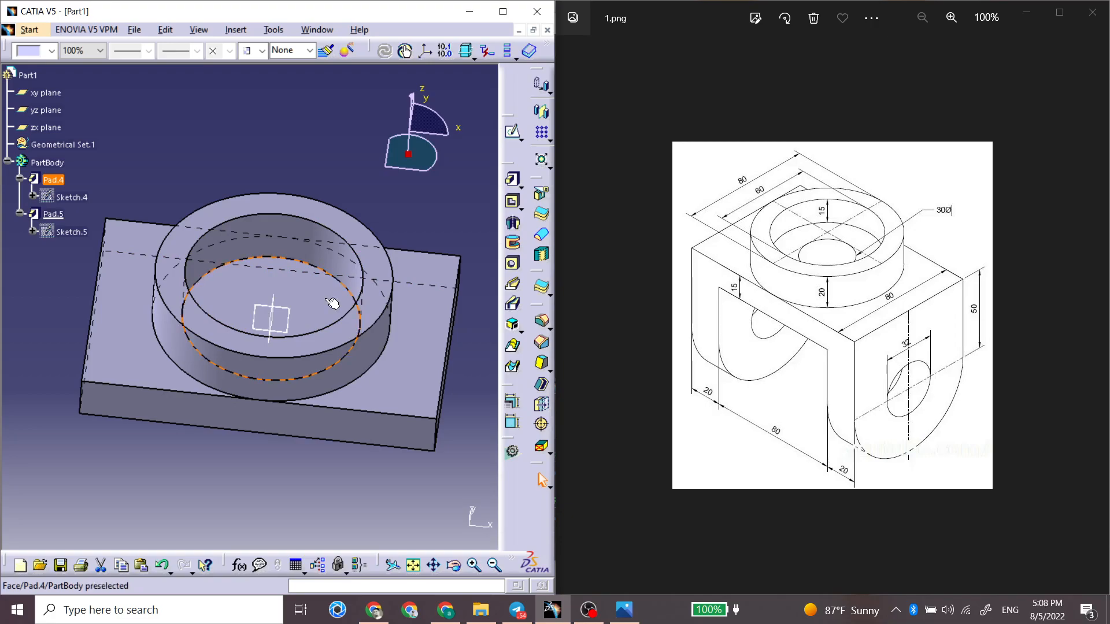
{"action": "left_click", "coordinate": [513, 132]}
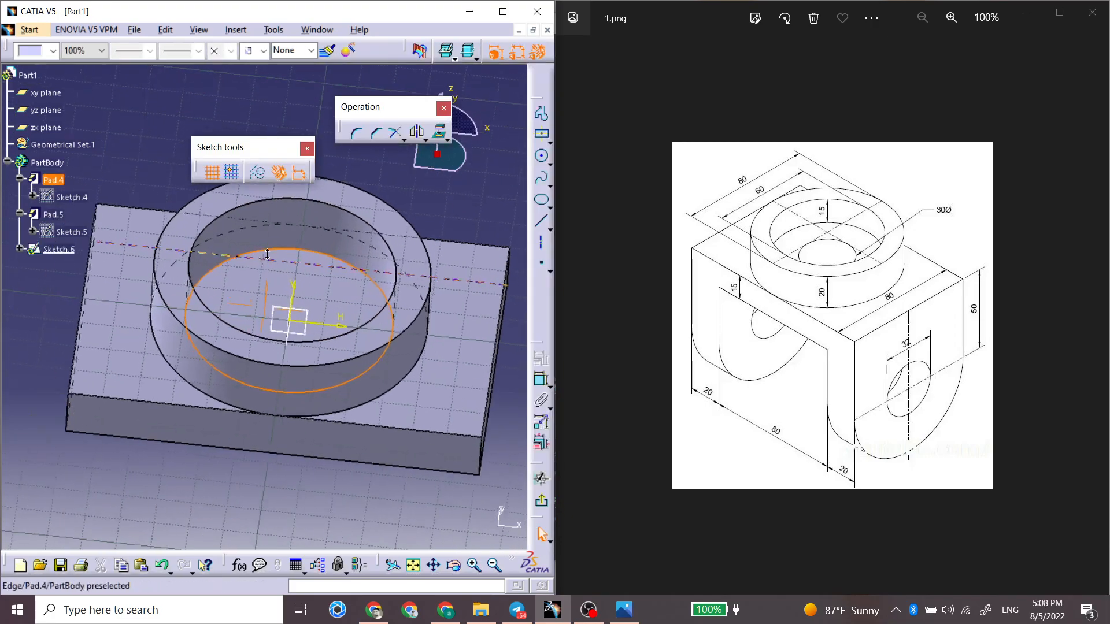
{"action": "left_click", "coordinate": [439, 135]}
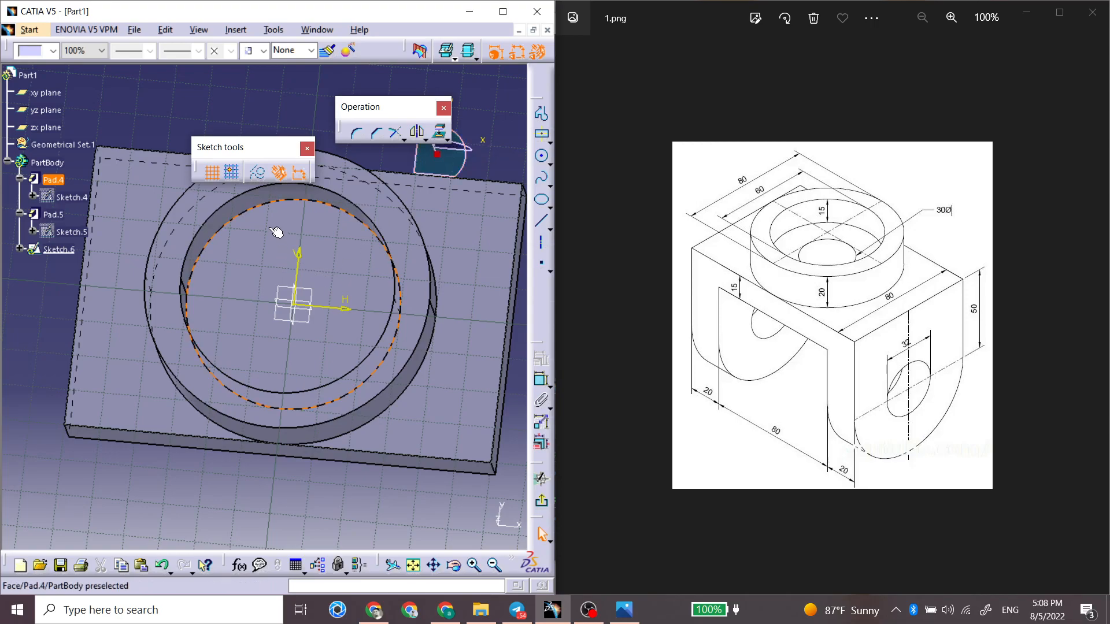
{"action": "left_click", "coordinate": [318, 221]}
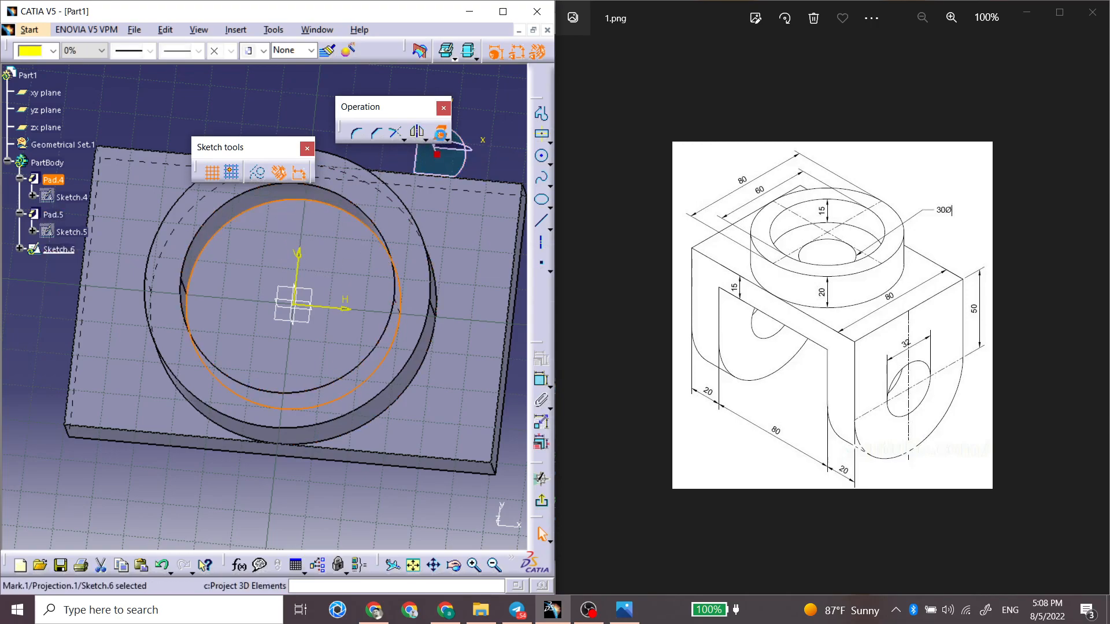
{"action": "left_click", "coordinate": [487, 154]}
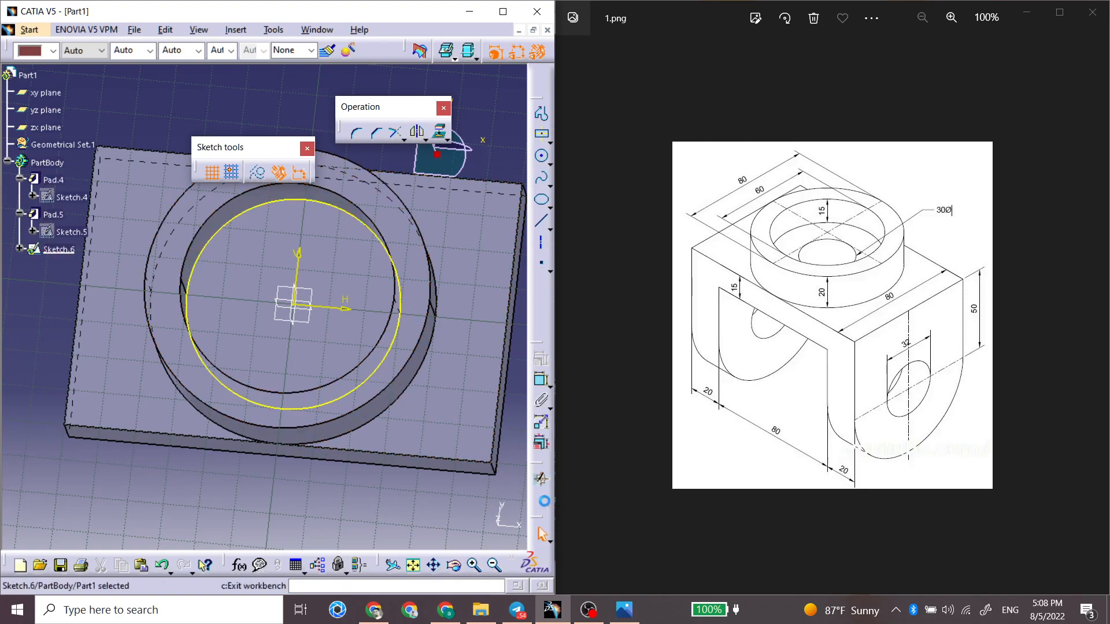
Step: Leave the sketch and pad the projected circle 5 mm to raise the floor inside the ring
{"action": "left_click", "coordinate": [544, 502]}
{"action": "left_click", "coordinate": [513, 180]}
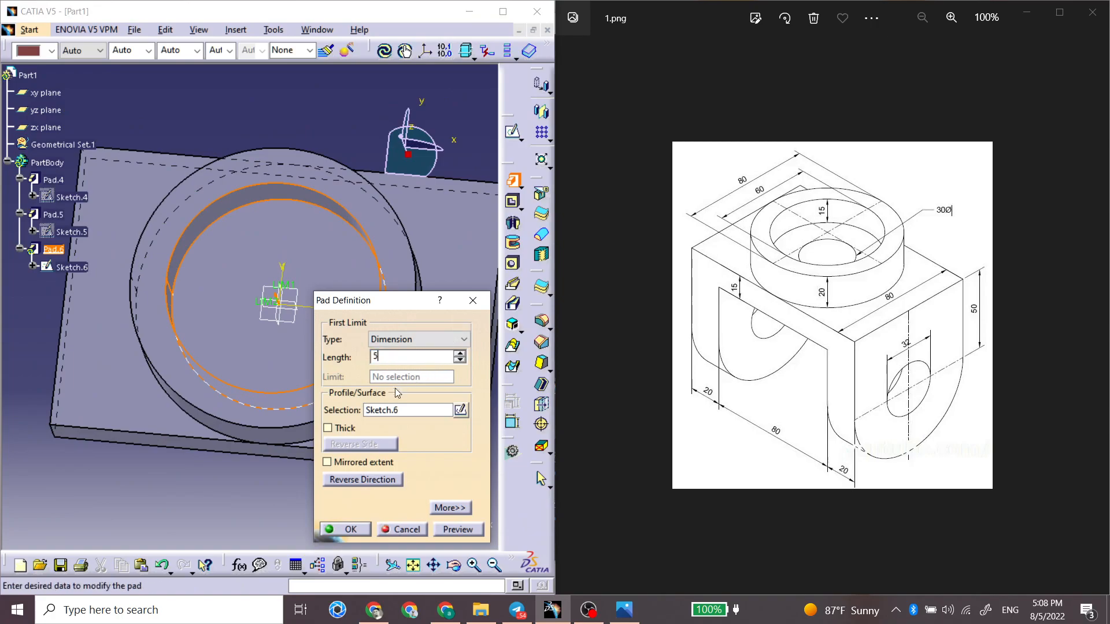
{"action": "type", "text": "5"}
{"action": "left_click", "coordinate": [407, 410]}
{"action": "middle_click_drag", "start_coordinate": [152, 489], "coordinate": [266, 341]}
{"action": "left_click", "coordinate": [364, 529]}
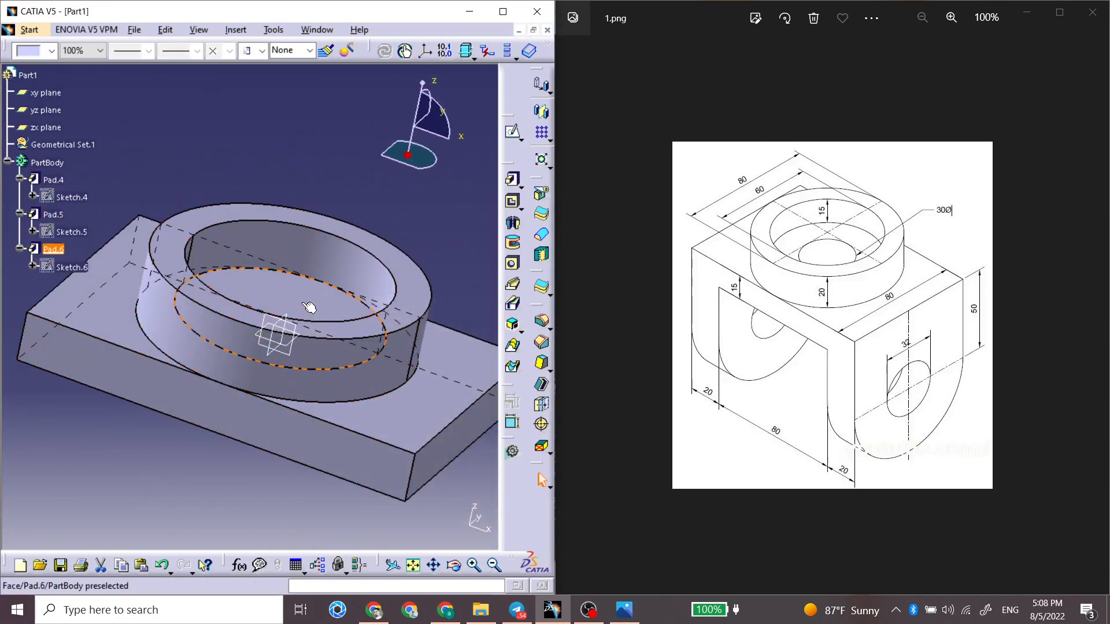
Step: Start a sketch on the raised floor inside the ring and draw a circle of about 15 mm radius centered on the origin
{"action": "middle_click_drag", "start_coordinate": [307, 307], "coordinate": [277, 318]}
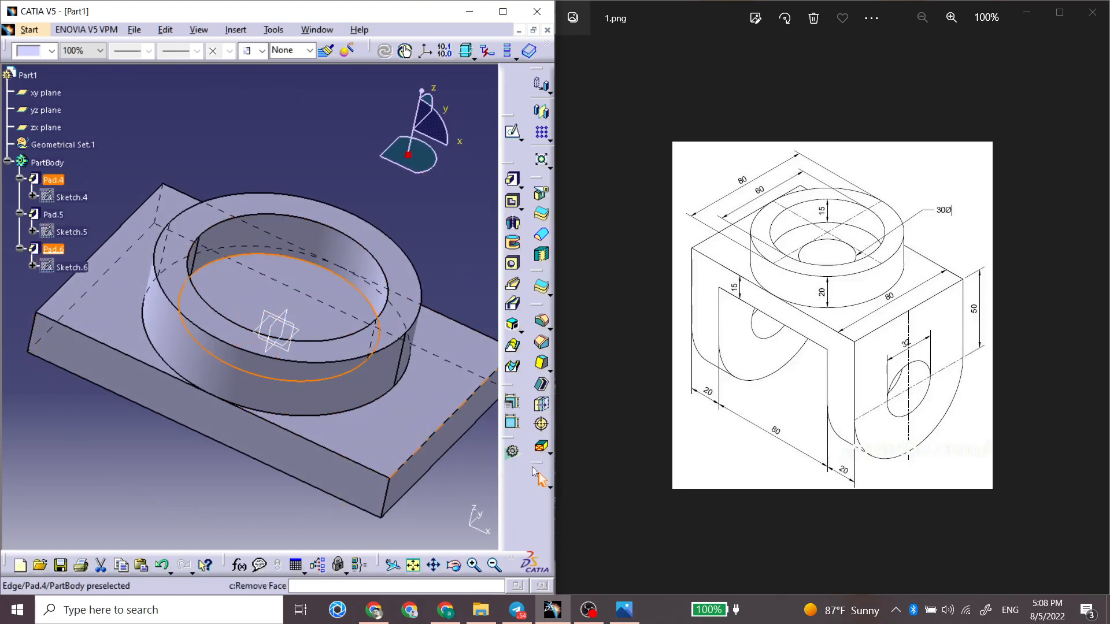
{"action": "left_click", "coordinate": [512, 132]}
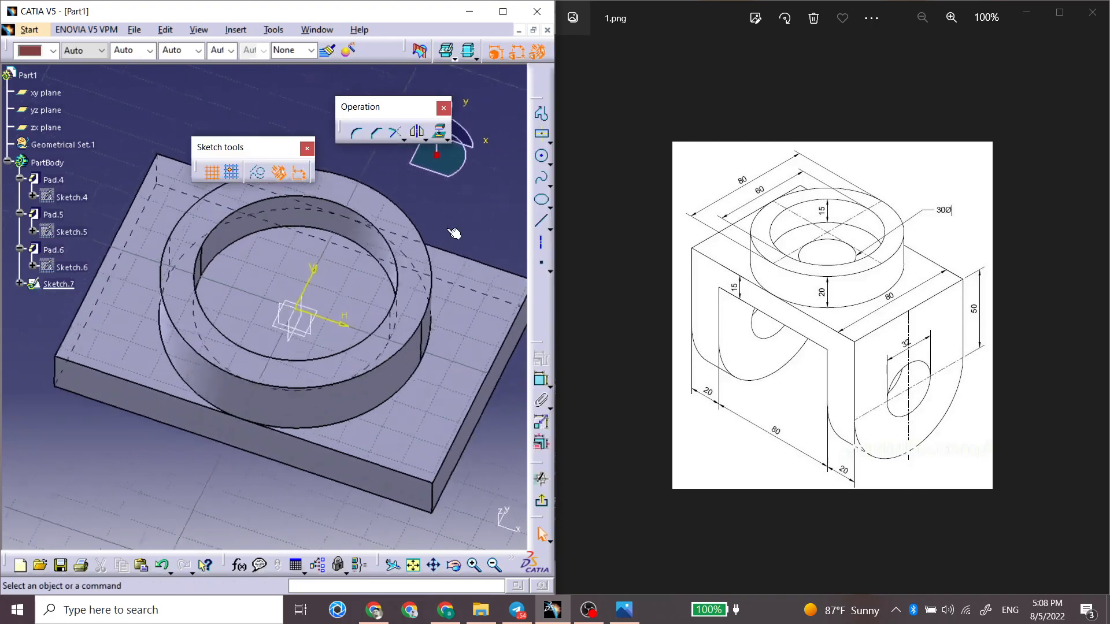
{"action": "left_click", "coordinate": [541, 157]}
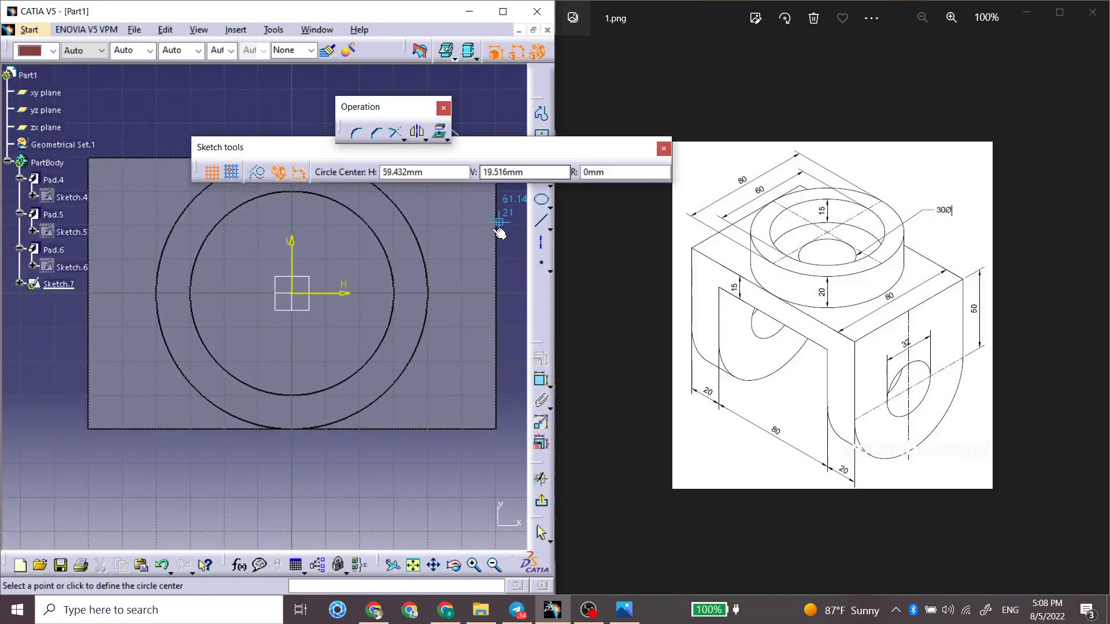
{"action": "left_click", "coordinate": [292, 293]}
{"action": "left_click", "coordinate": [292, 241]}
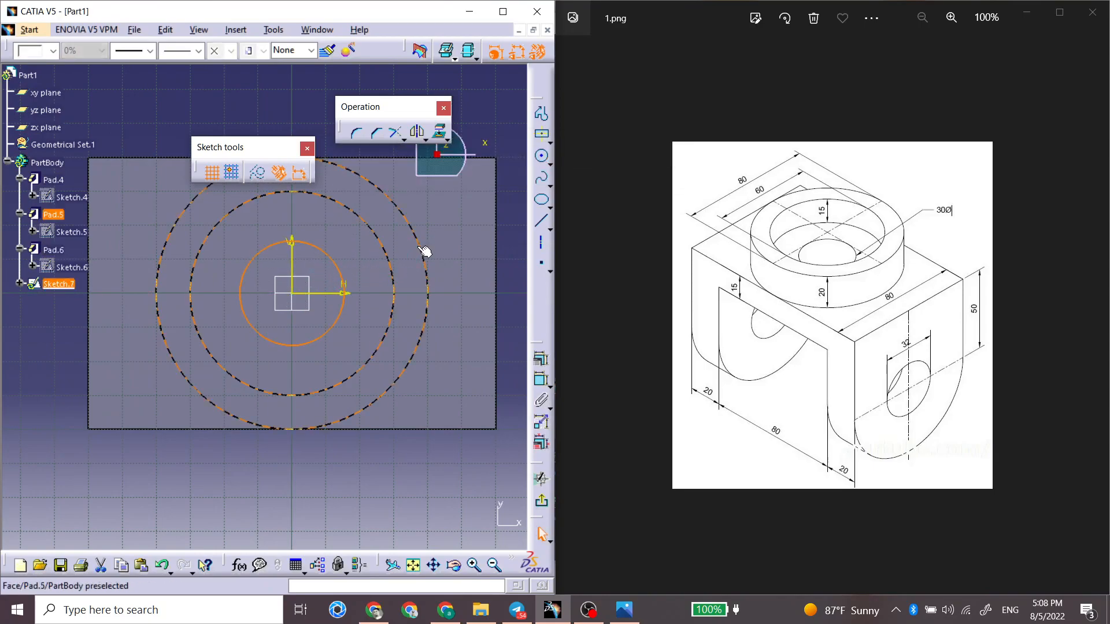
Step: Constrain the radius of the circle inside the ring to 15 mm
{"action": "left_click", "coordinate": [541, 379]}
{"action": "left_click", "coordinate": [506, 233]}
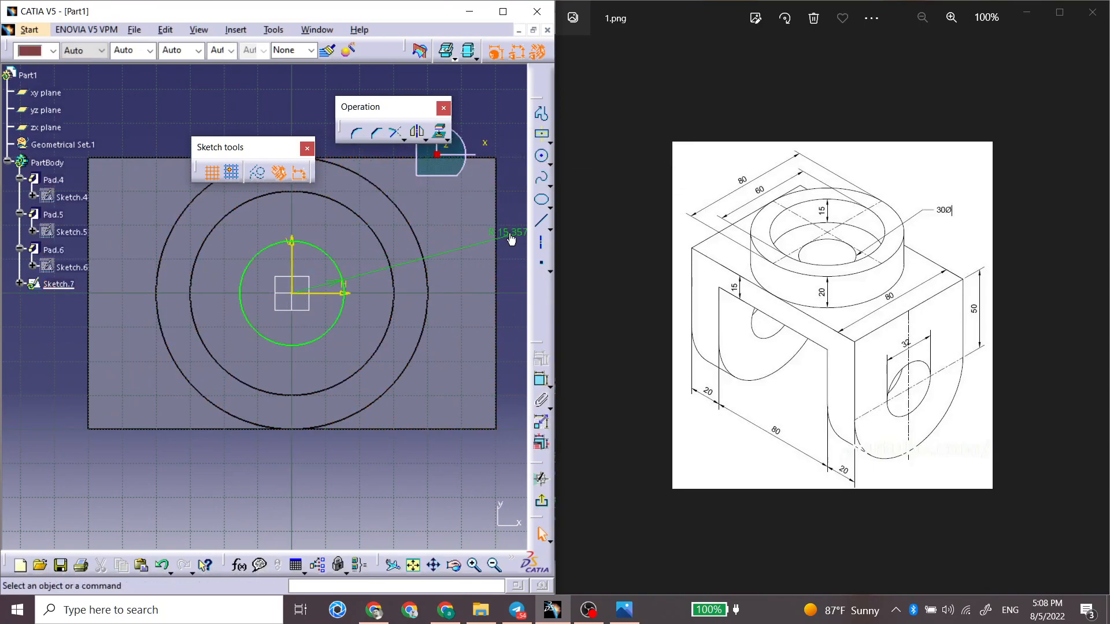
{"action": "double_click", "coordinate": [514, 234]}
{"action": "type", "text": "15mm"}
{"action": "key", "text": "Return"}
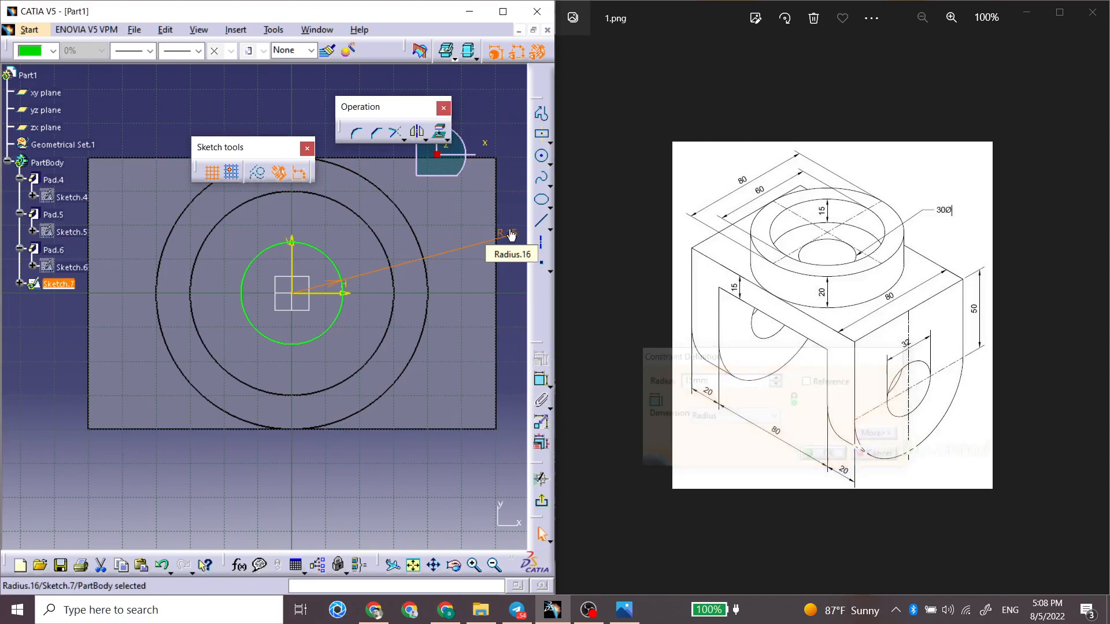
Step: Leave the circle sketch and pocket it with the limit type Up to last
{"action": "left_click", "coordinate": [536, 476]}
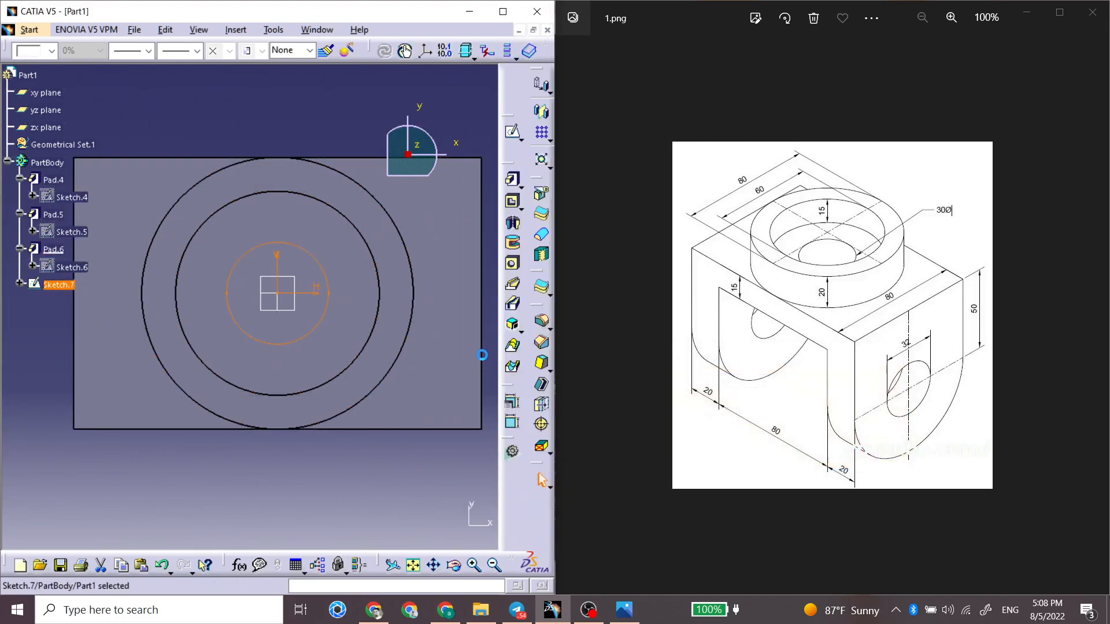
{"action": "left_click", "coordinate": [506, 205]}
{"action": "middle_click_drag", "start_coordinate": [246, 359], "coordinate": [145, 358]}
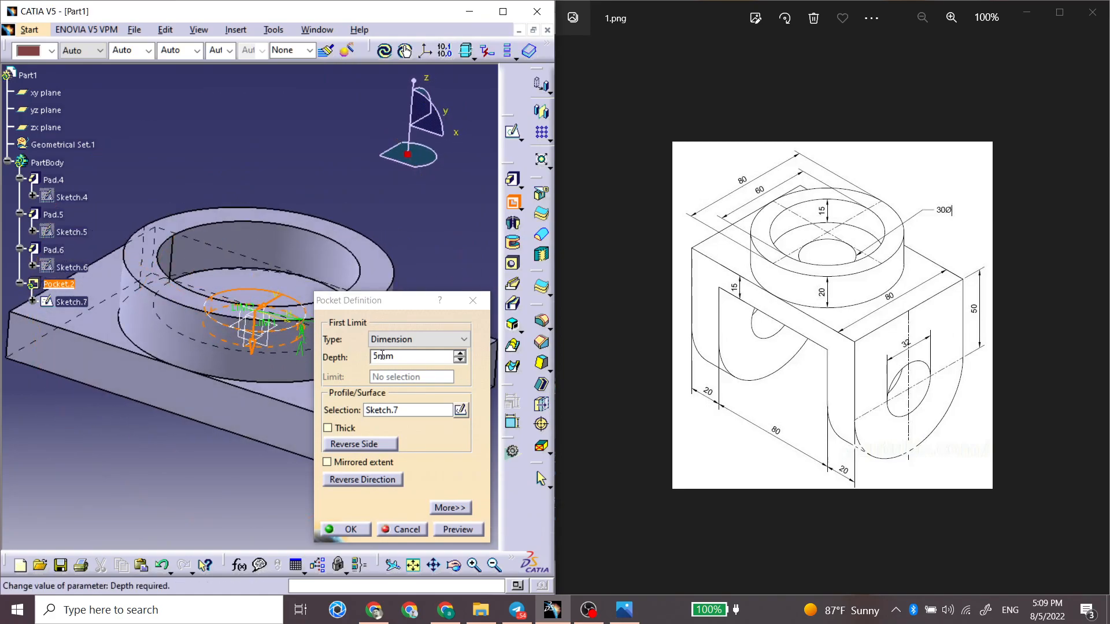
{"action": "left_click", "coordinate": [396, 340]}
{"action": "left_click", "coordinate": [389, 373]}
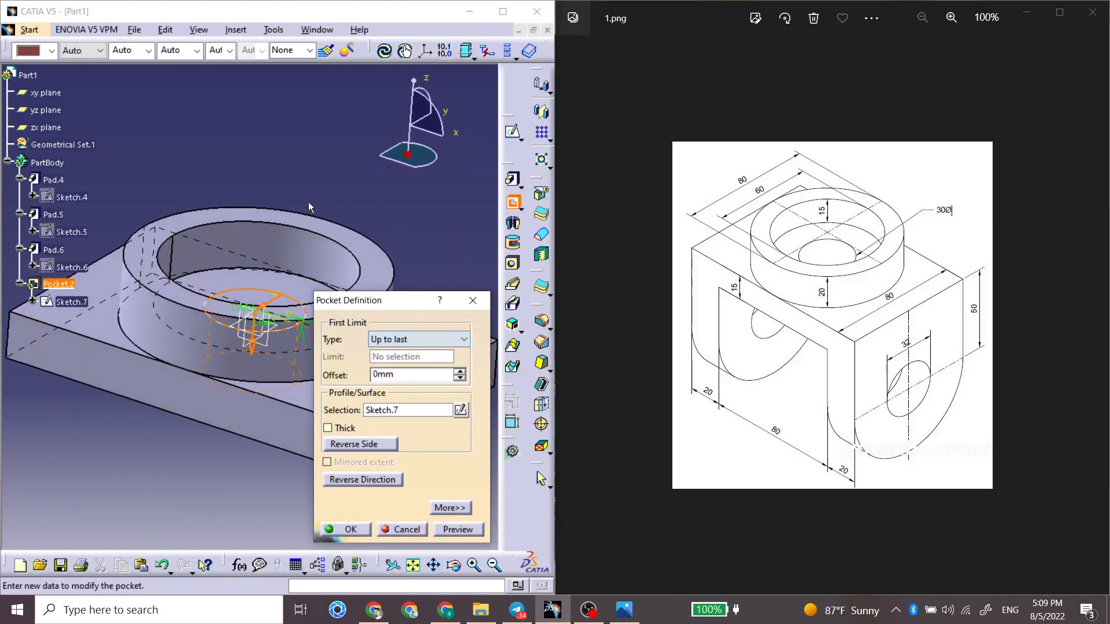
{"action": "left_click", "coordinate": [355, 530]}
Step: Start a sketch on the plate's 80 mm wide end face and draw a circle below the plate, centered on the vertical axis
{"action": "middle_click_drag", "start_coordinate": [271, 277], "coordinate": [263, 235]}
{"action": "middle_click_drag", "start_coordinate": [316, 347], "coordinate": [286, 180]}
{"action": "left_click", "coordinate": [345, 329]}
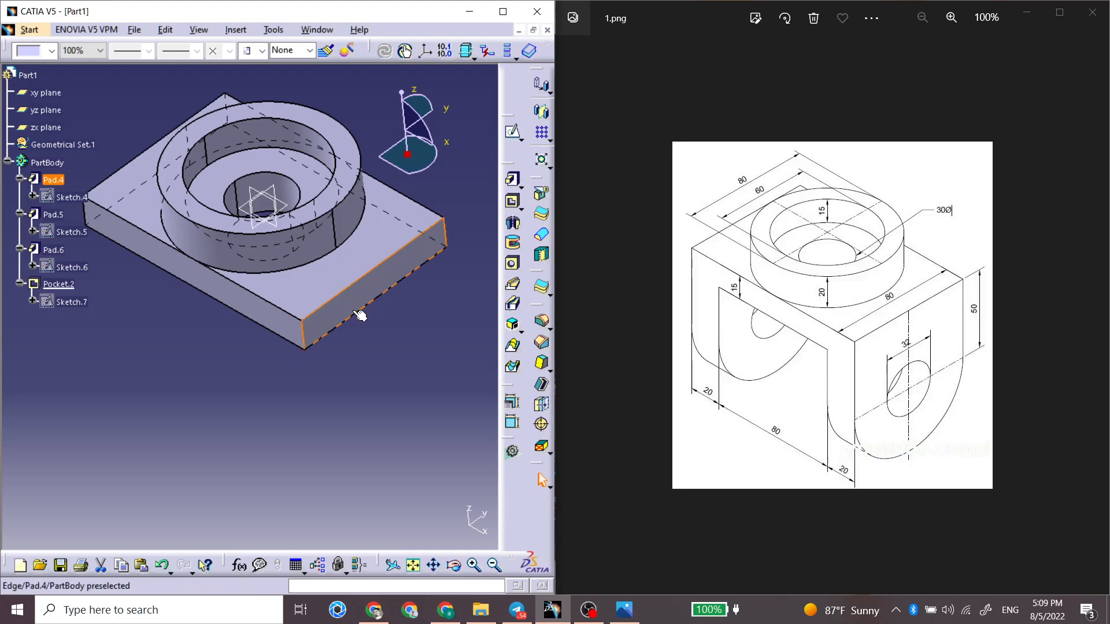
{"action": "left_click", "coordinate": [512, 133]}
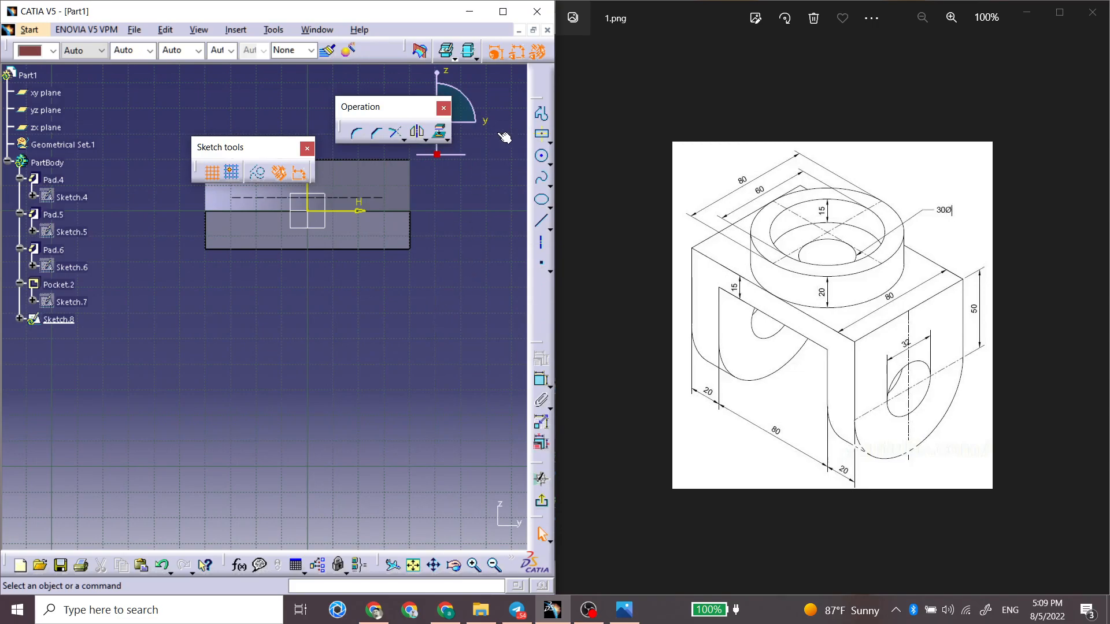
{"action": "left_click", "coordinate": [538, 162]}
{"action": "left_click", "coordinate": [307, 351]}
{"action": "left_click", "coordinate": [329, 356]}
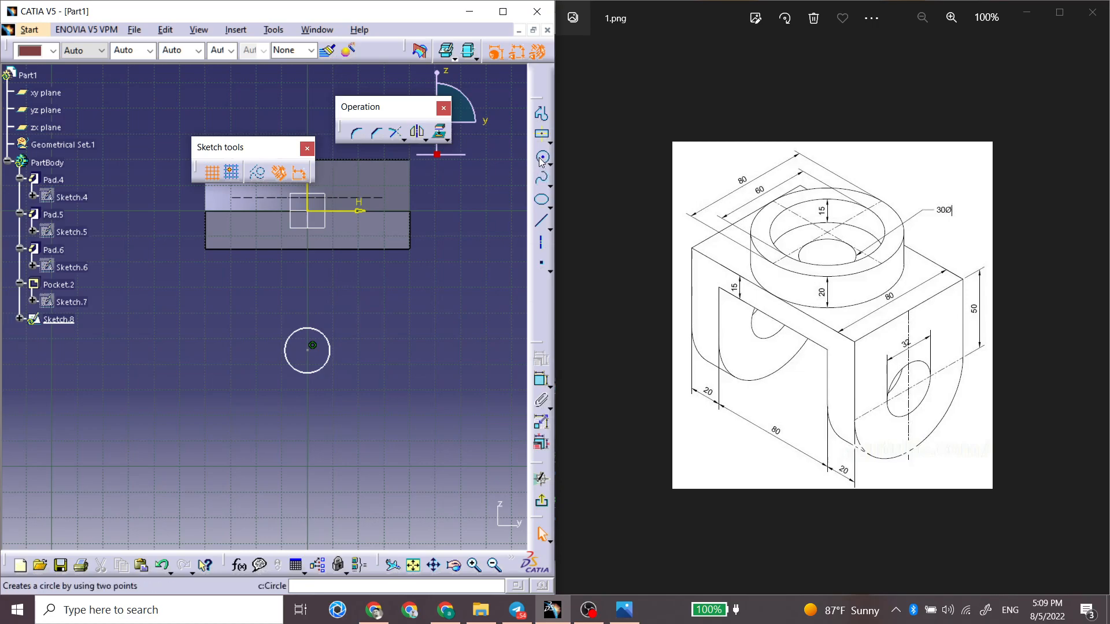
Step: Move the Sketch tools palette clear of the sketch geometry
{"action": "left_click", "coordinate": [541, 199]}
{"action": "mouse_move", "coordinate": [443, 285]}
{"action": "middle_mouse_down"}
{"action": "mouse_move", "coordinate": [398, 373]}
{"action": "mouse_move", "coordinate": [452, 286]}
{"action": "middle_mouse_up"}
{"action": "left_click_drag", "start_coordinate": [385, 146], "coordinate": [278, 144]}
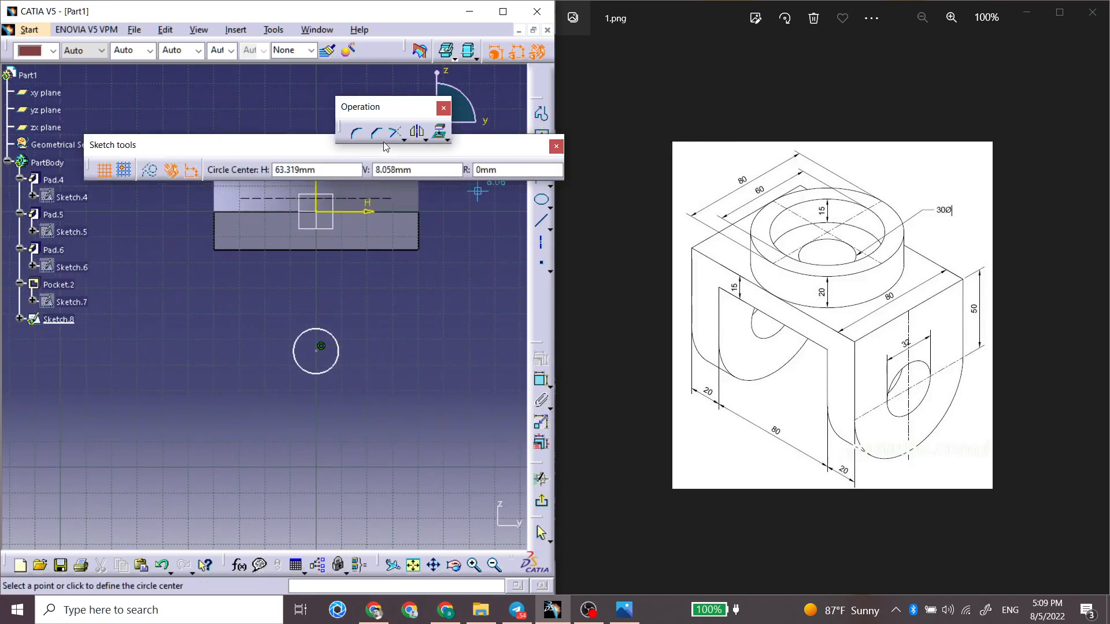
{"action": "left_click_drag", "start_coordinate": [525, 141], "coordinate": [453, 117]}
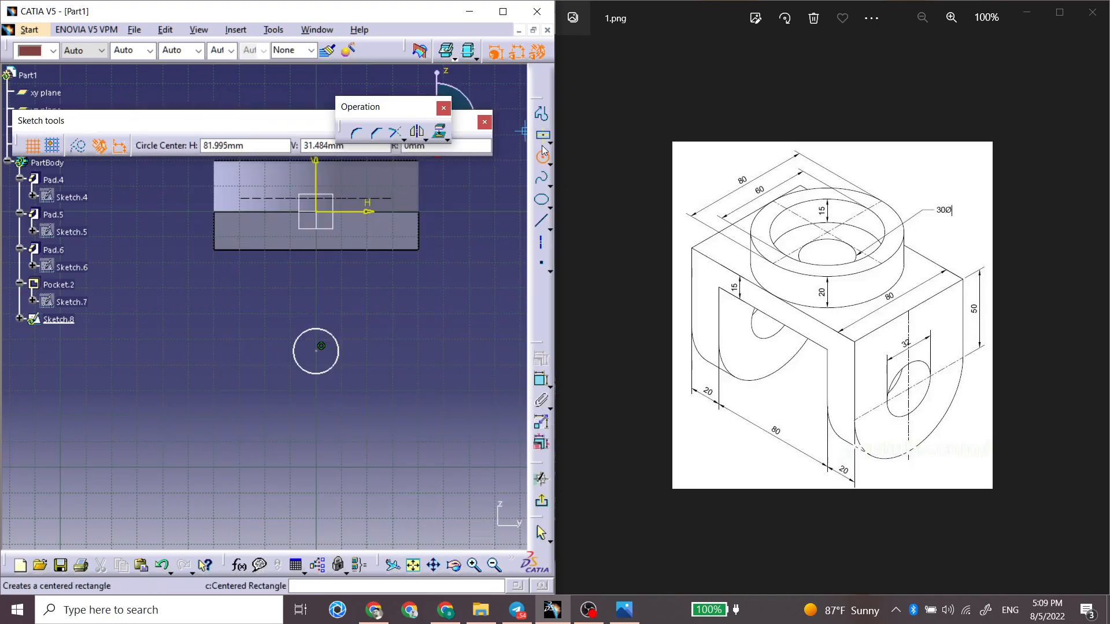
{"action": "left_click", "coordinate": [543, 160]}
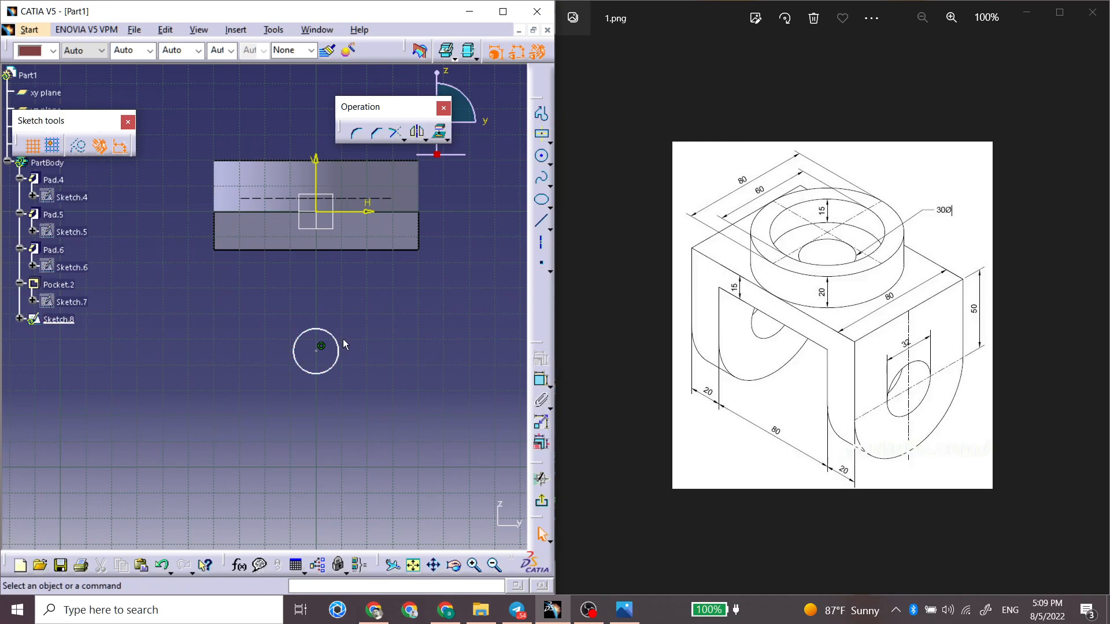
Step: Enlarge the circle below the plate and constrain its radius to 32 mm
{"action": "left_click_drag", "start_coordinate": [339, 335], "coordinate": [343, 327]}
{"action": "left_click", "coordinate": [542, 380]}
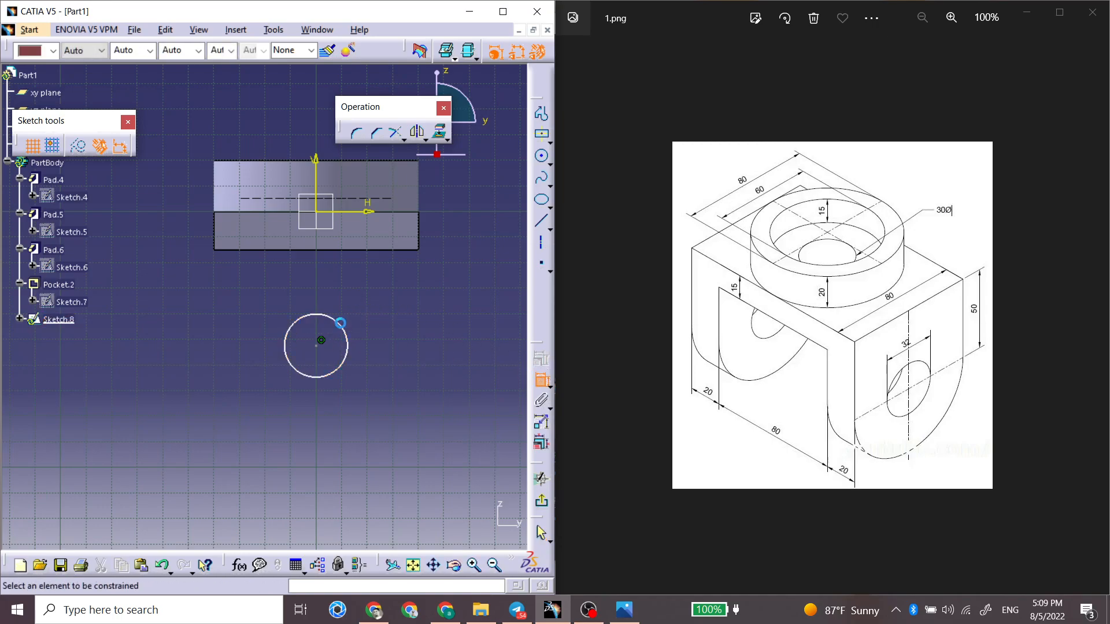
{"action": "left_click", "coordinate": [351, 327]}
{"action": "double_click", "coordinate": [379, 290]}
{"action": "type", "text": "32"}
{"action": "key", "text": "Return"}
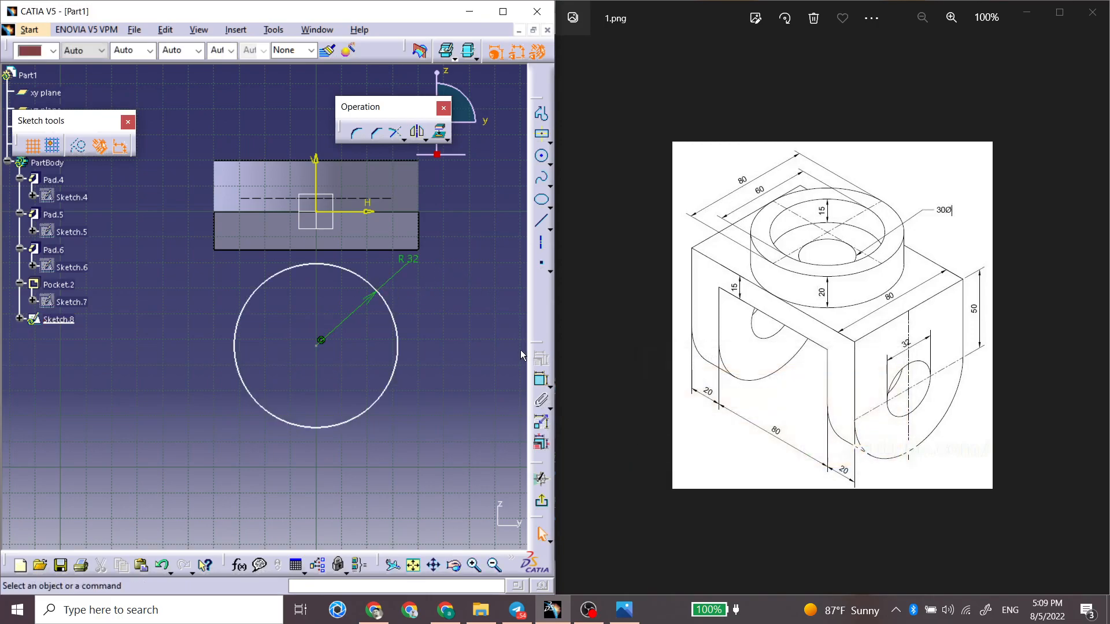
Step: Constrain the distance between the circle's center and the horizontal axis to 50 mm
{"action": "left_click", "coordinate": [542, 379]}
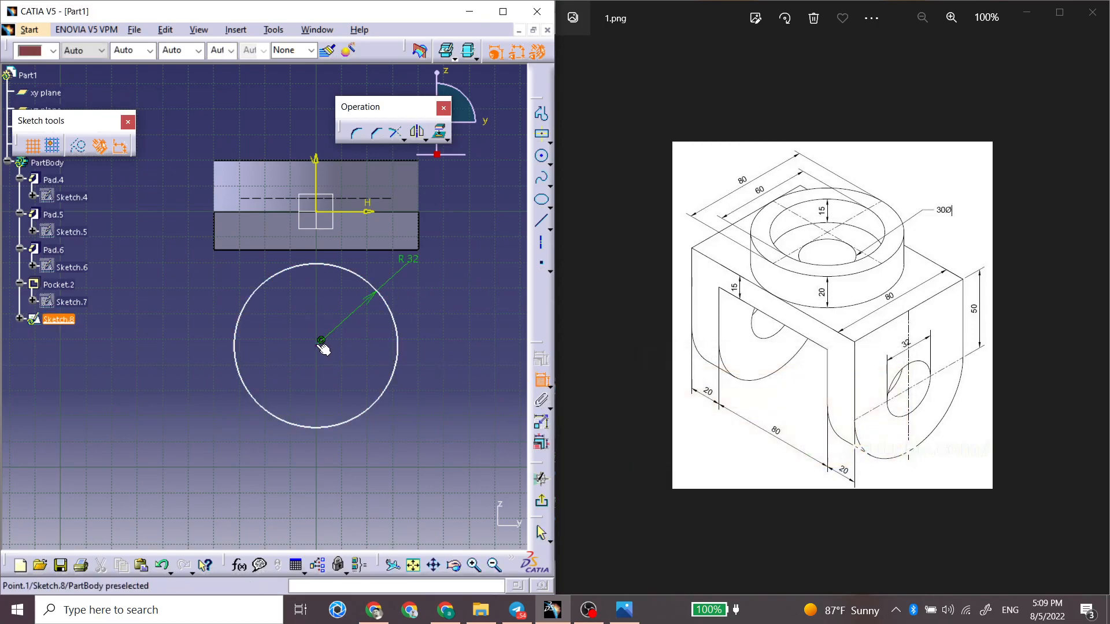
{"action": "left_click", "coordinate": [337, 223]}
{"action": "left_click", "coordinate": [466, 258]}
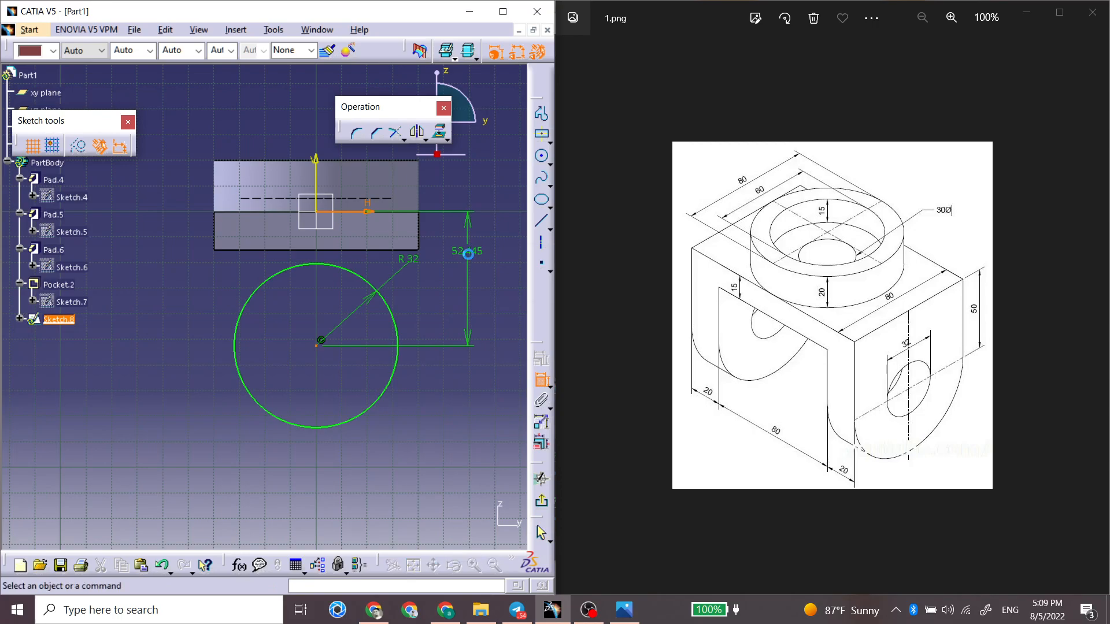
{"action": "double_click", "coordinate": [472, 248]}
{"action": "type", "text": "50"}
{"action": "key", "text": "Return"}
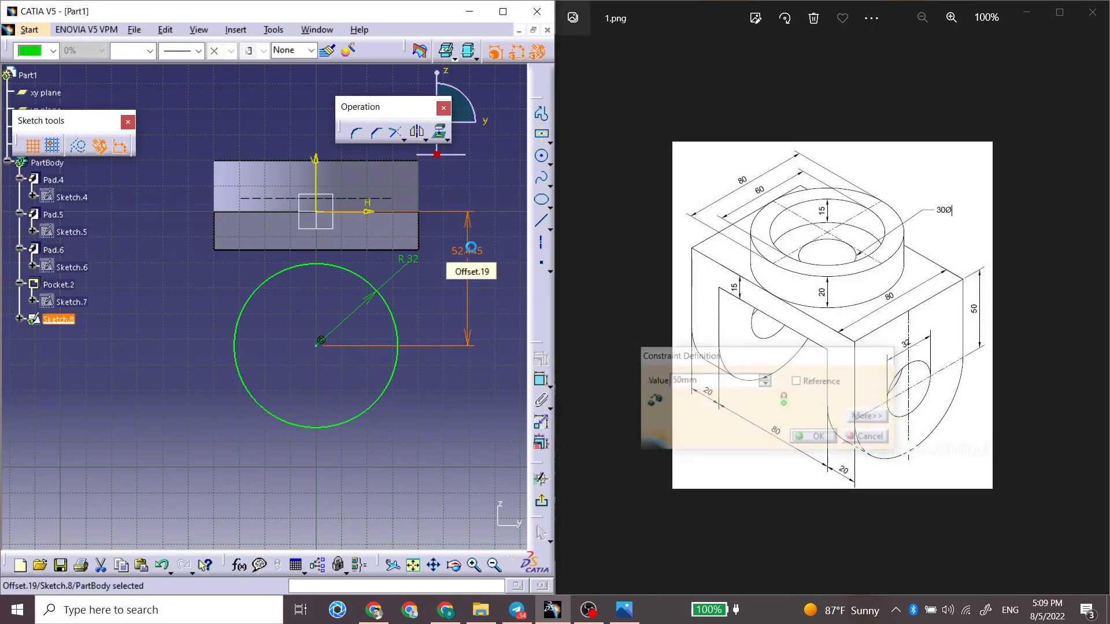
Step: Change the circle's radius constraint to Diameter and set it to 32 mm
{"action": "double_click", "coordinate": [396, 276]}
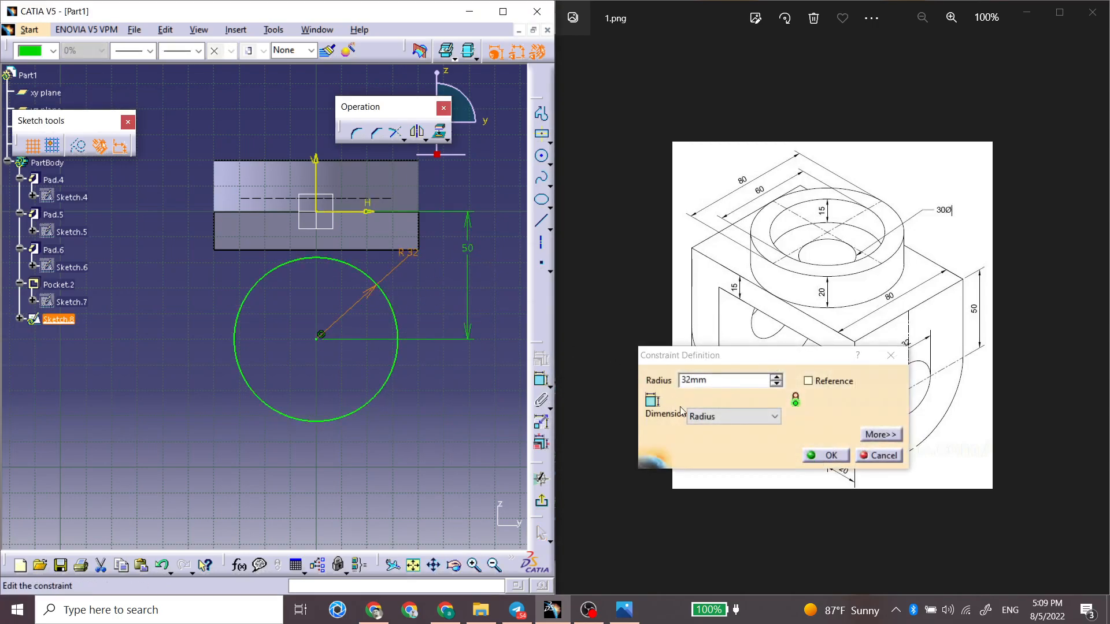
{"action": "left_click", "coordinate": [733, 416]}
{"action": "left_click", "coordinate": [711, 439]}
{"action": "left_click_drag", "start_coordinate": [717, 380], "coordinate": [666, 377]}
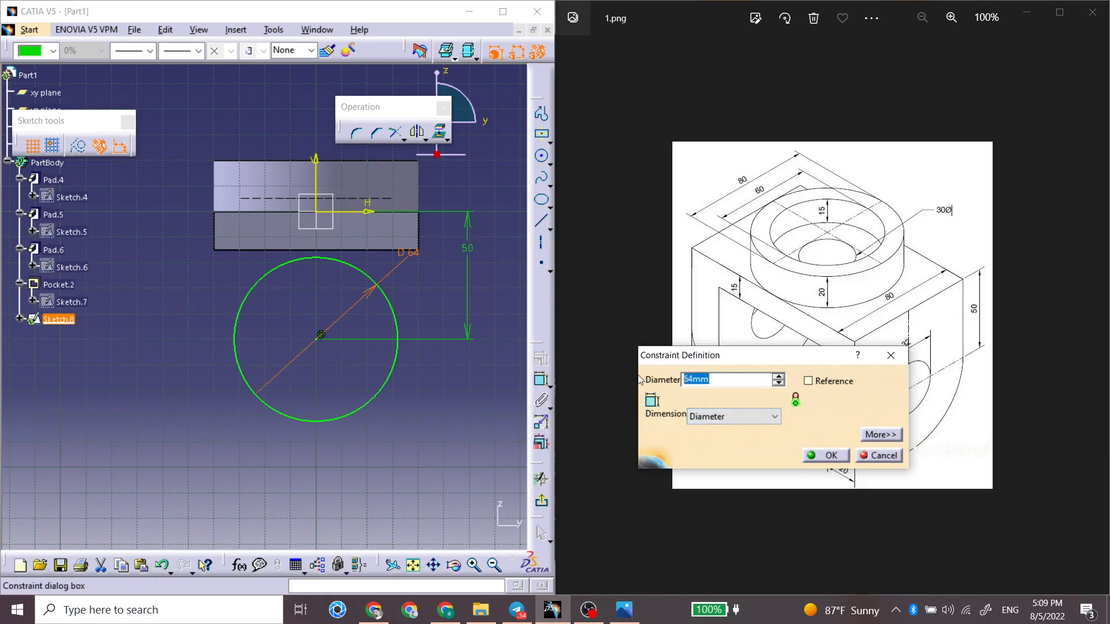
{"action": "type", "text": "32"}
{"action": "key", "text": "Return"}
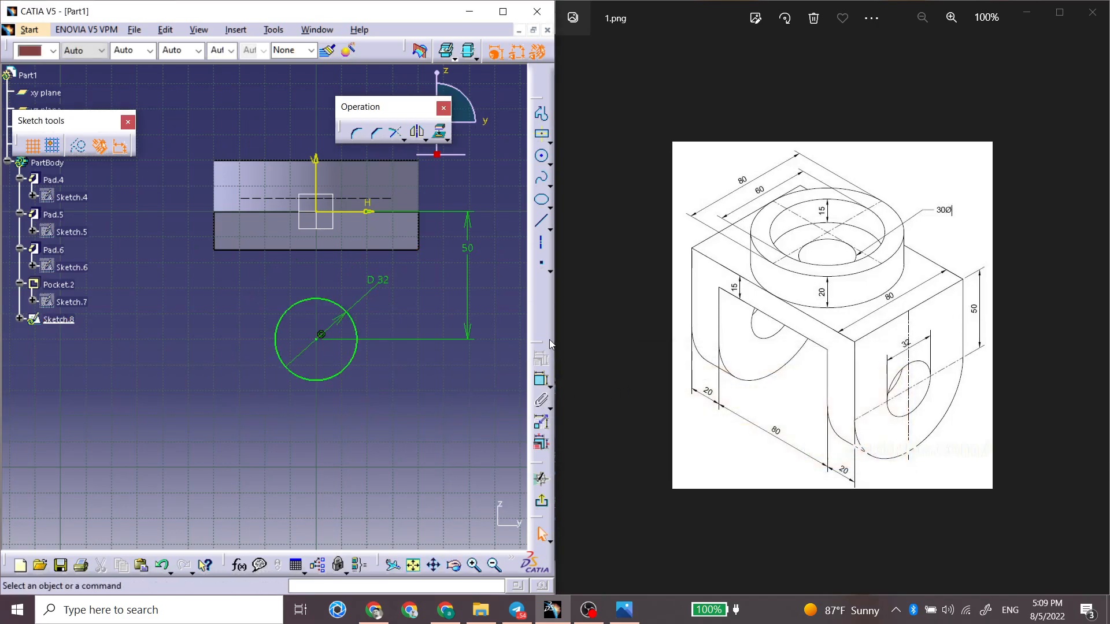
Step: Project the upper edge of the plate's end face into the sketch
{"action": "middle_click_drag", "start_coordinate": [285, 228], "coordinate": [275, 272]}
{"action": "left_click", "coordinate": [271, 232]}
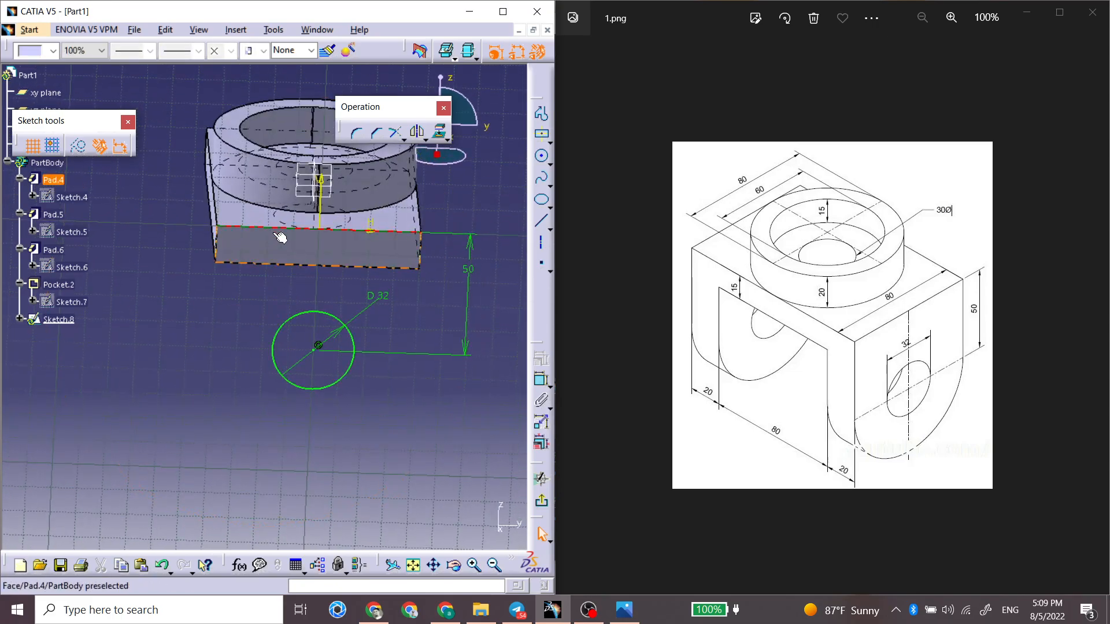
{"action": "left_click", "coordinate": [437, 131]}
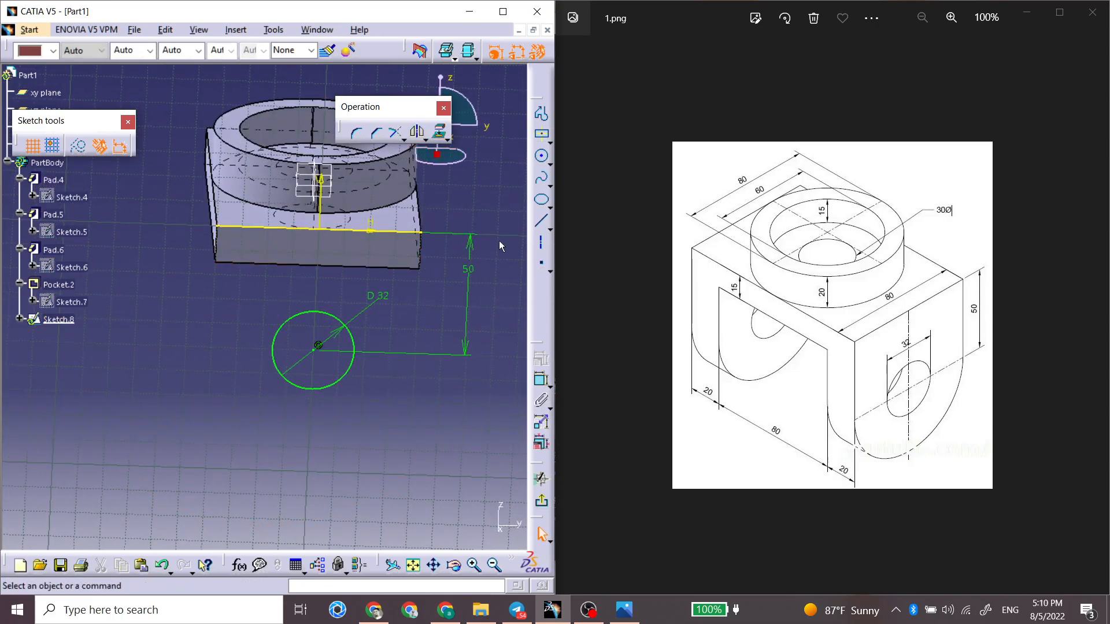
Step: Draw the leg outline below the plate as a 50 mm vertical line, a tangent arc and a vertical line back to the plate edge
{"action": "key", "text": "n"}
{"action": "left_click", "coordinate": [541, 118]}
{"action": "left_click", "coordinate": [418, 224]}
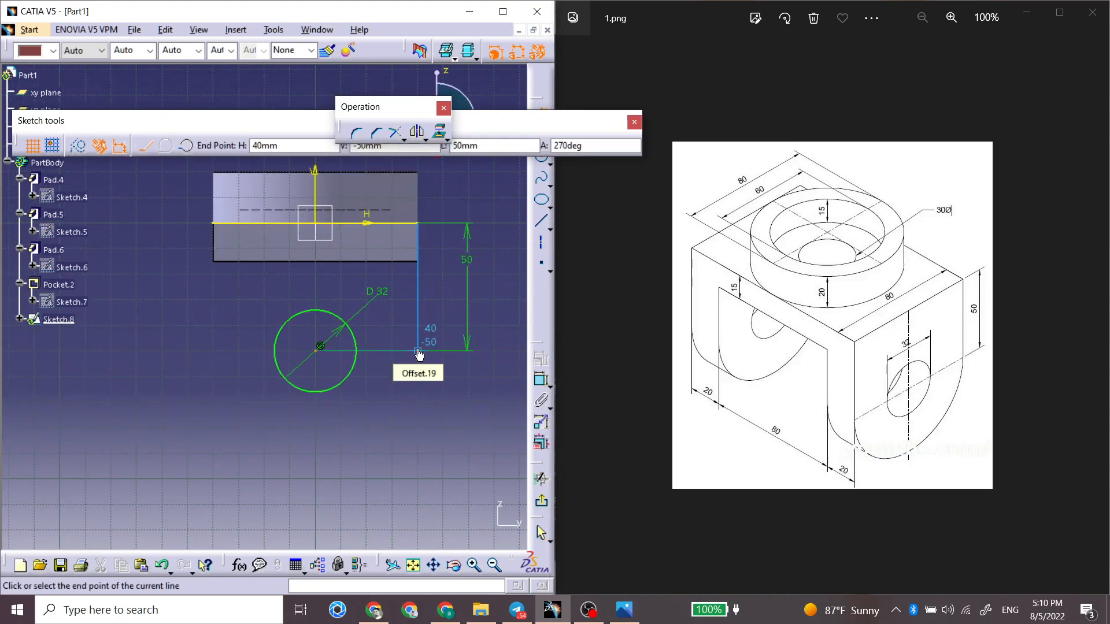
{"action": "left_click", "coordinate": [418, 351]}
{"action": "left_click", "coordinate": [186, 145]}
{"action": "left_click", "coordinate": [166, 145]}
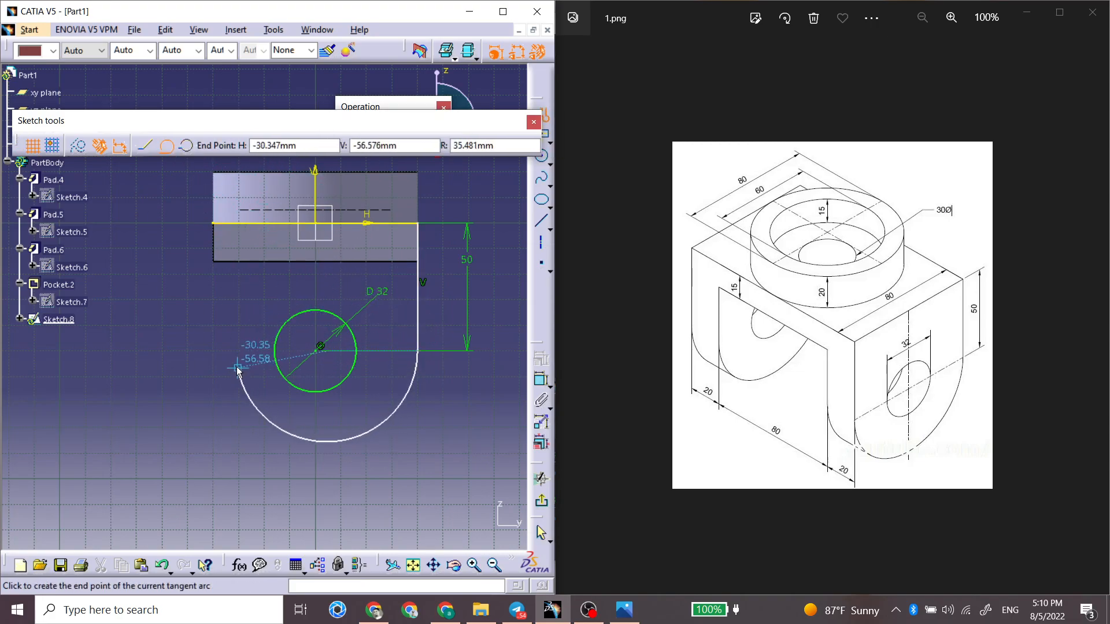
{"action": "left_click", "coordinate": [213, 352]}
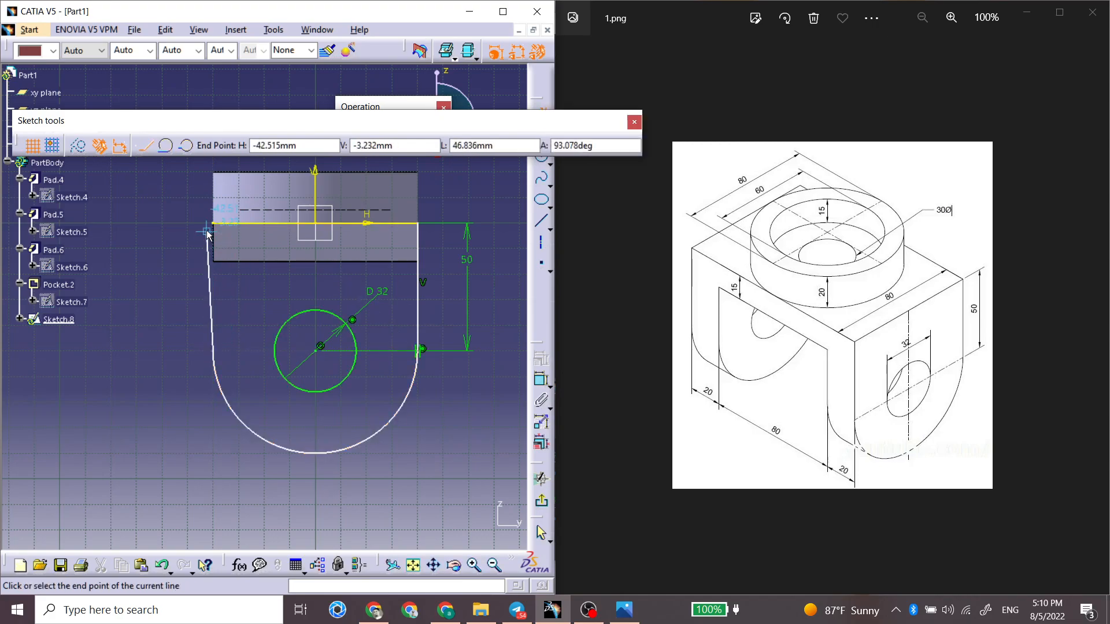
{"action": "left_click", "coordinate": [214, 224]}
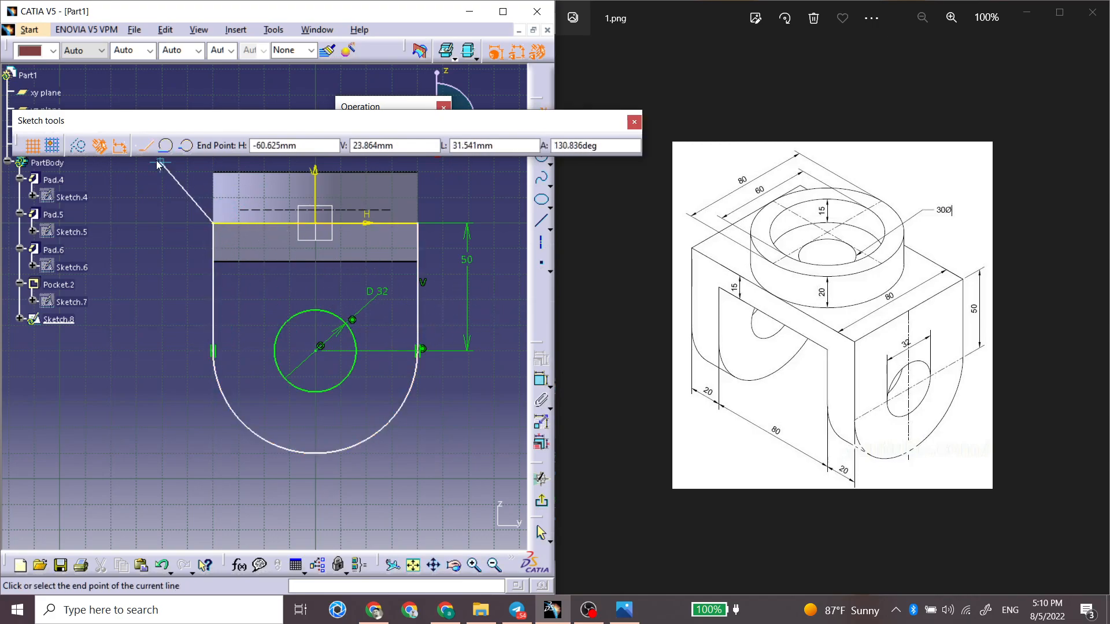
{"action": "mouse_move", "coordinate": [525, 131]}
{"action": "left_mouse_down"}
{"action": "mouse_move", "coordinate": [530, 146]}
{"action": "mouse_move", "coordinate": [482, 134]}
{"action": "left_mouse_up"}
{"action": "left_click", "coordinate": [542, 119]}
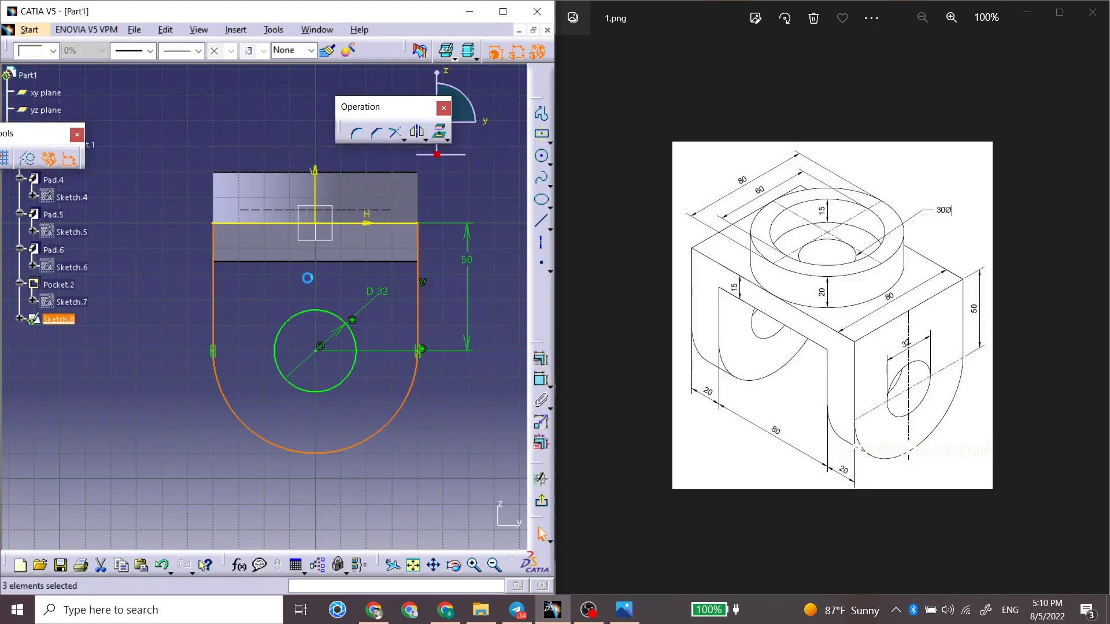
{"action": "left_click", "coordinate": [309, 284]}
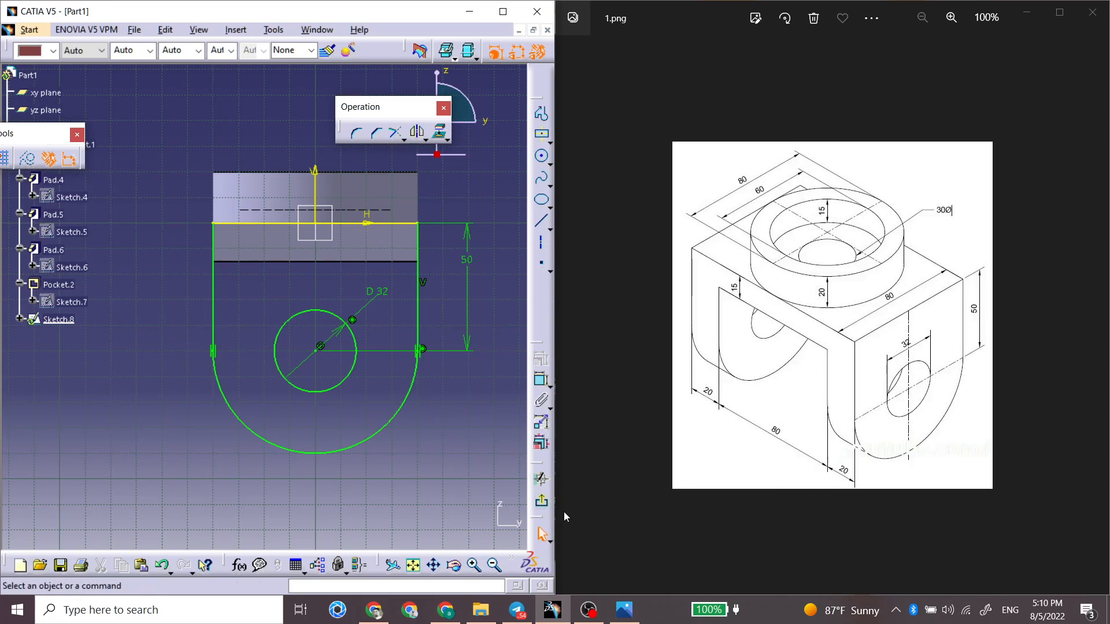
Step: Exit the sketch and pad the leg profile 20 mm with a Dimension limit, reversed to run under the plate
{"action": "left_click", "coordinate": [543, 503]}
{"action": "mouse_move", "coordinate": [389, 463]}
{"action": "middle_mouse_down"}
{"action": "mouse_move", "coordinate": [235, 364]}
{"action": "mouse_move", "coordinate": [323, 389]}
{"action": "mouse_move", "coordinate": [404, 370]}
{"action": "middle_mouse_up"}
{"action": "left_click", "coordinate": [513, 180]}
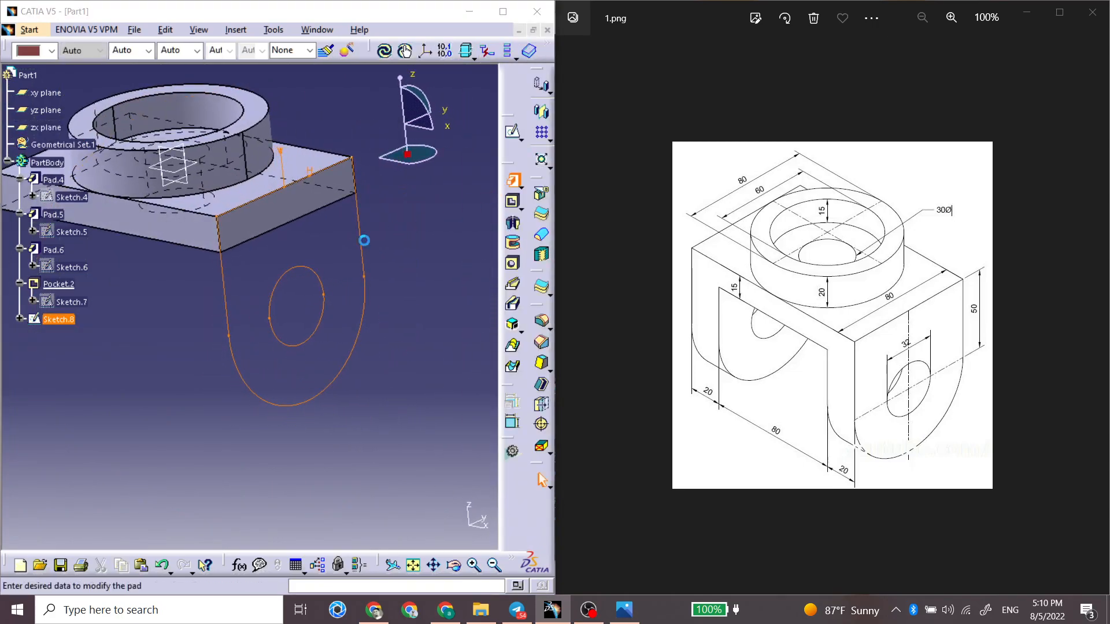
{"action": "middle_click_drag", "start_coordinate": [234, 272], "coordinate": [301, 312]}
{"action": "left_click", "coordinate": [399, 339]}
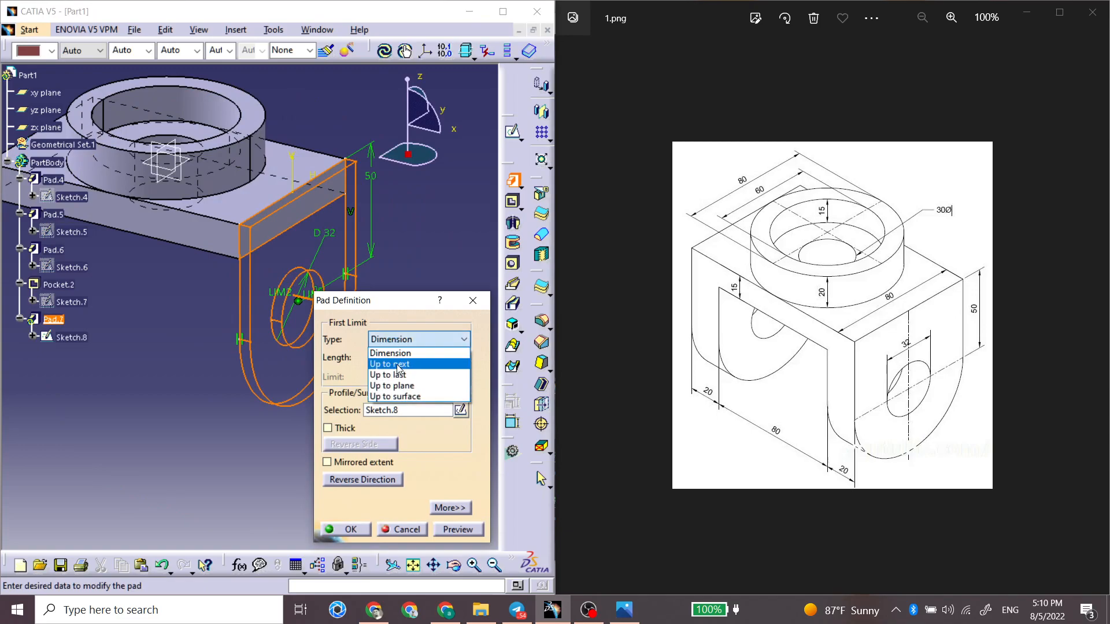
{"action": "left_click", "coordinate": [402, 355]}
{"action": "left_click", "coordinate": [391, 479]}
{"action": "left_click", "coordinate": [383, 356]}
{"action": "key", "text": "Return"}
Step: Create a sketch on the plate's opposite end face and project the first leg's face outline with its hole into it
{"action": "left_click", "coordinate": [162, 373]}
{"action": "middle_click_drag", "start_coordinate": [163, 376], "coordinate": [237, 304]}
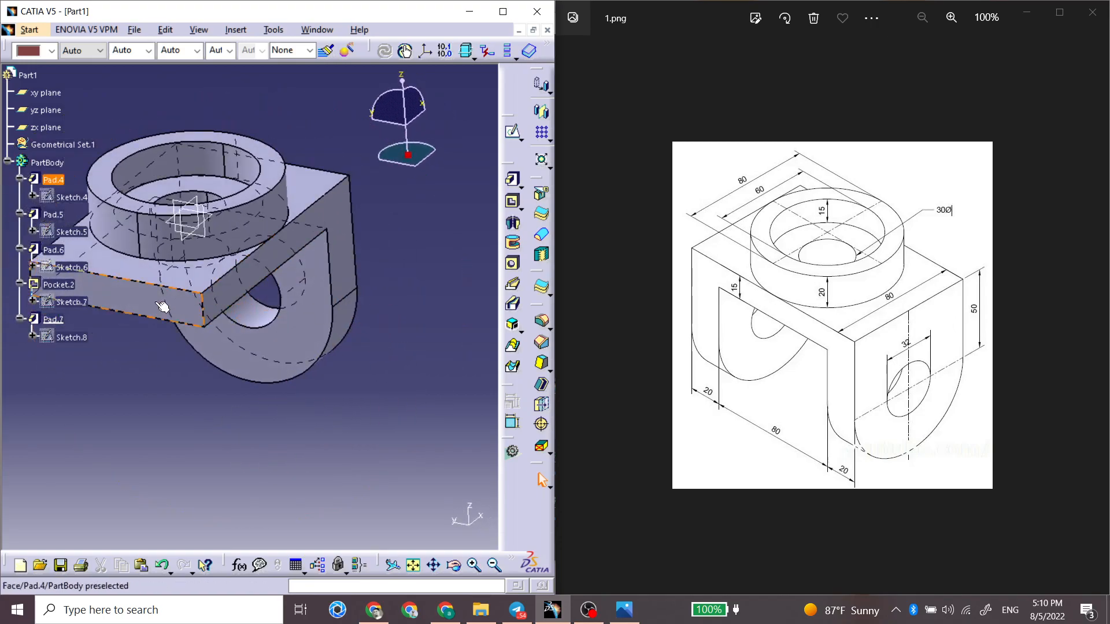
{"action": "left_click", "coordinate": [199, 315]}
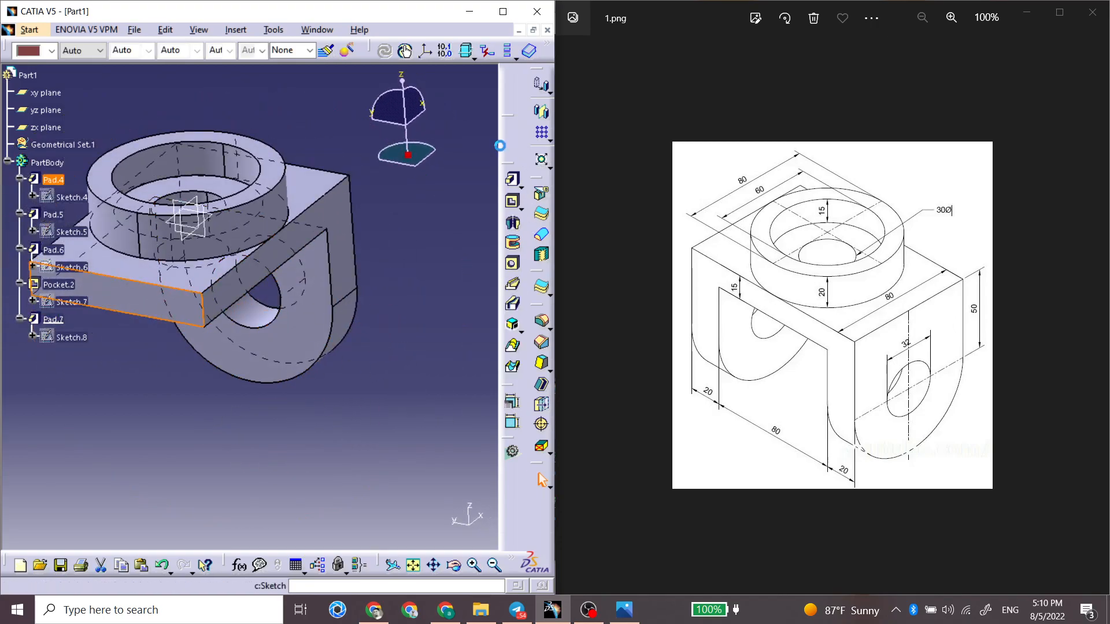
{"action": "left_click", "coordinate": [512, 131]}
{"action": "middle_click_drag", "start_coordinate": [338, 277], "coordinate": [219, 346]}
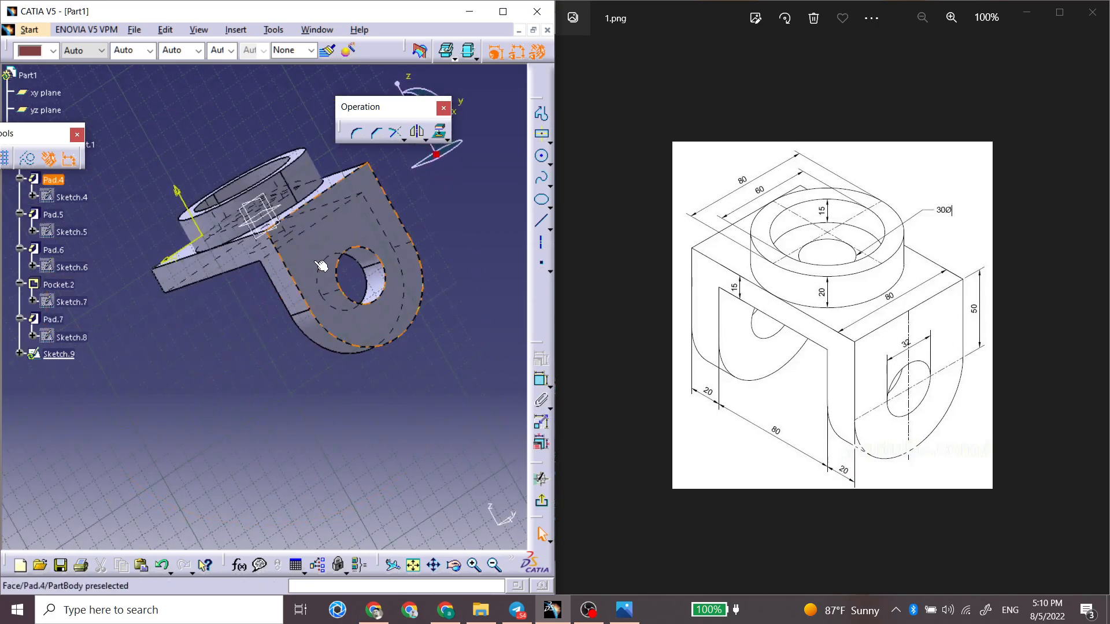
{"action": "left_click", "coordinate": [390, 318]}
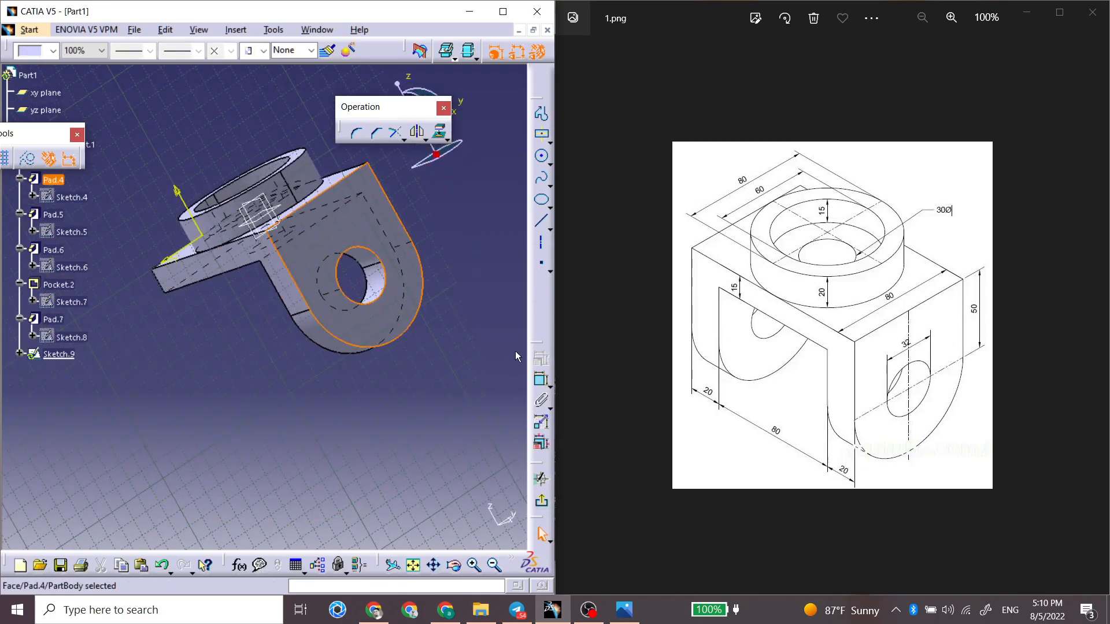
{"action": "left_click", "coordinate": [540, 476]}
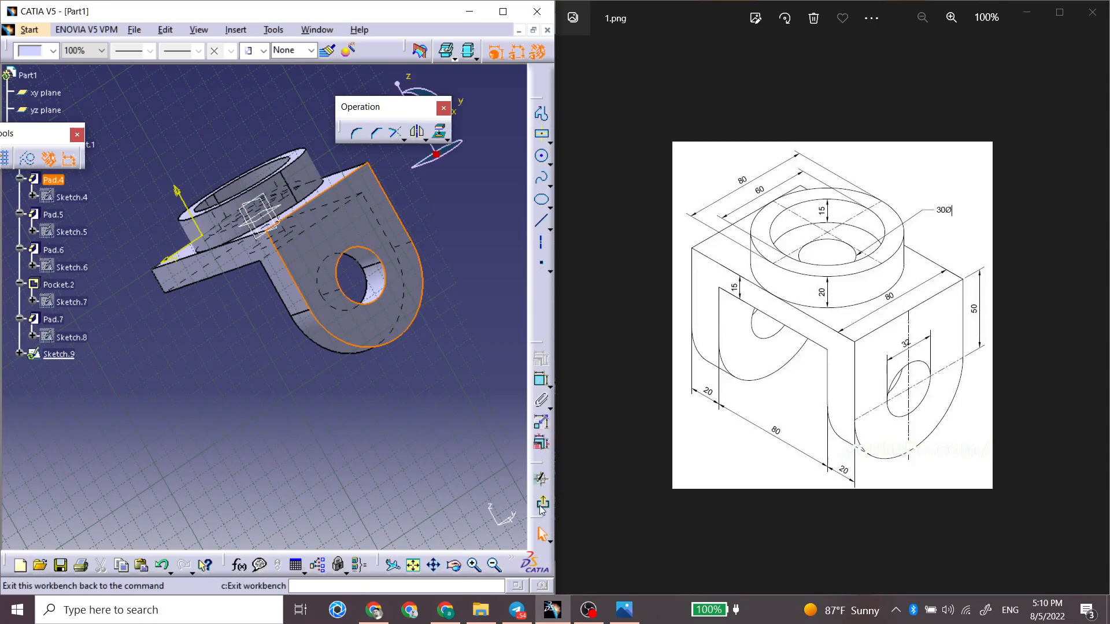
{"action": "left_click", "coordinate": [439, 134]}
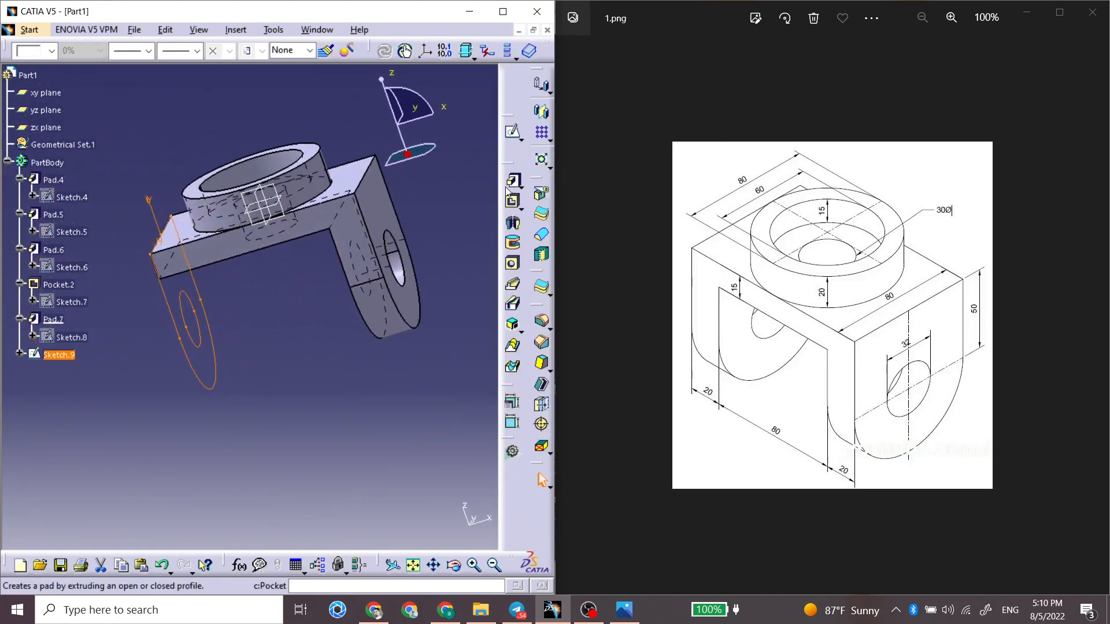
Step: Pad the projected leg profile 20 mm in the reversed direction to form the second leg
{"action": "left_click", "coordinate": [512, 180]}
{"action": "left_click", "coordinate": [373, 480]}
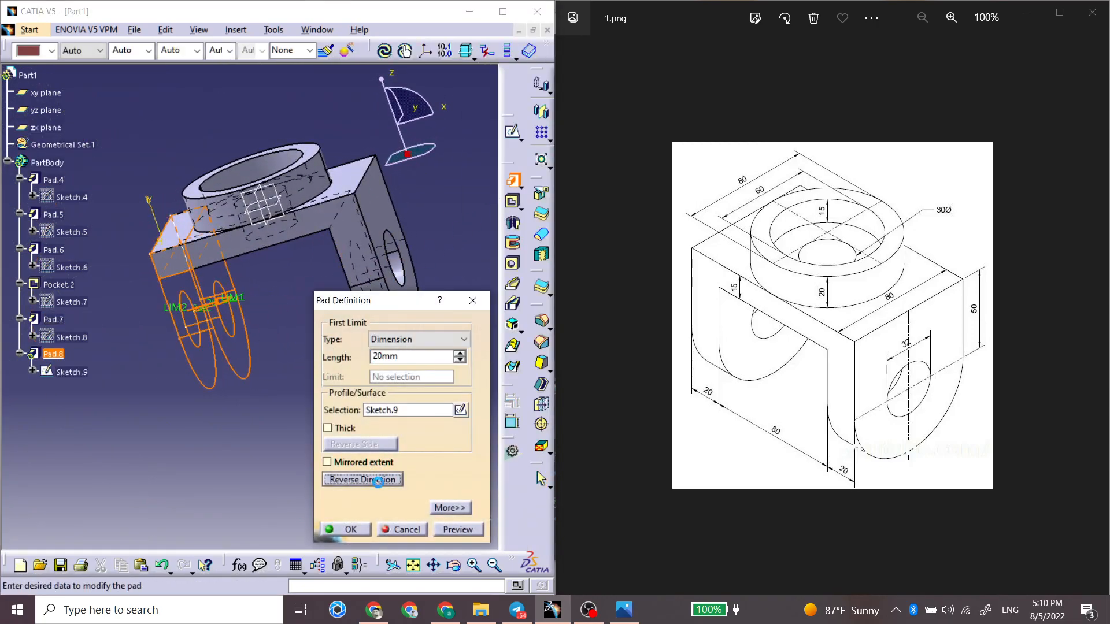
{"action": "left_click", "coordinate": [346, 529]}
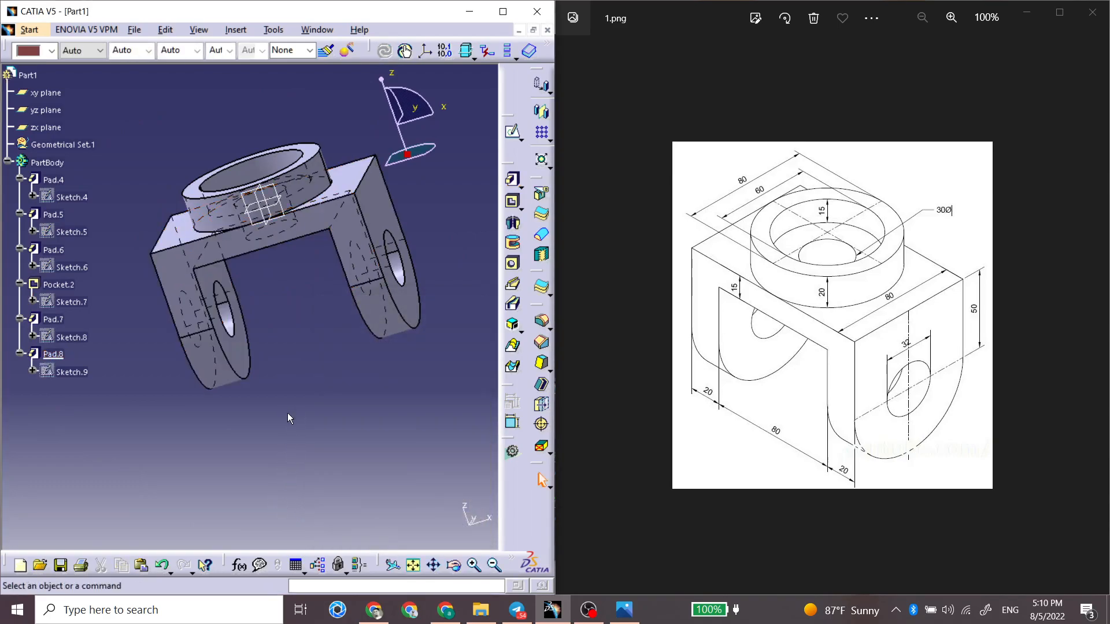
{"action": "middle_click_drag", "start_coordinate": [289, 391], "coordinate": [243, 300]}
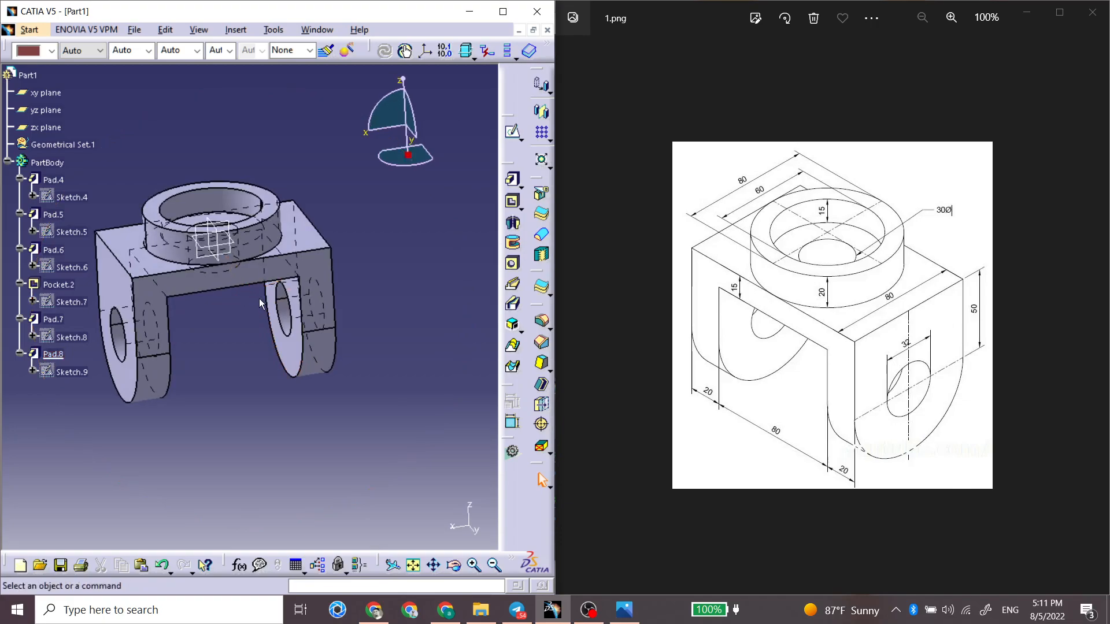
Step: Minimize Part1 and create a new part in Part Design, with 2.png as the reference drawing
{"action": "left_click", "coordinate": [519, 30]}
{"action": "left_click", "coordinate": [14, 30]}
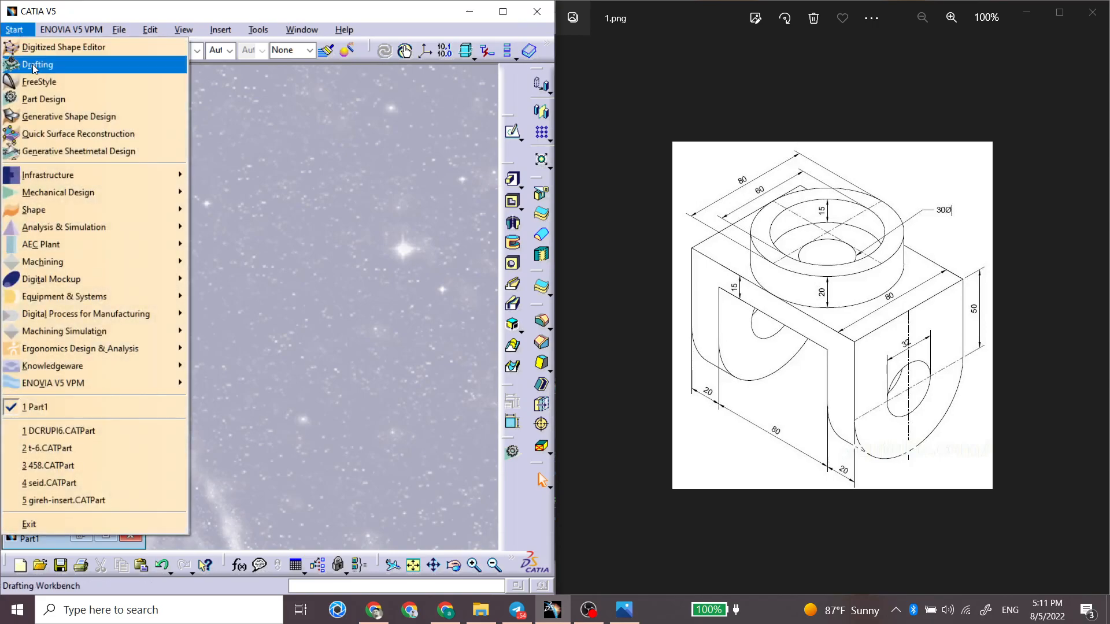
{"action": "left_click", "coordinate": [40, 99]}
{"action": "key", "text": "Return"}
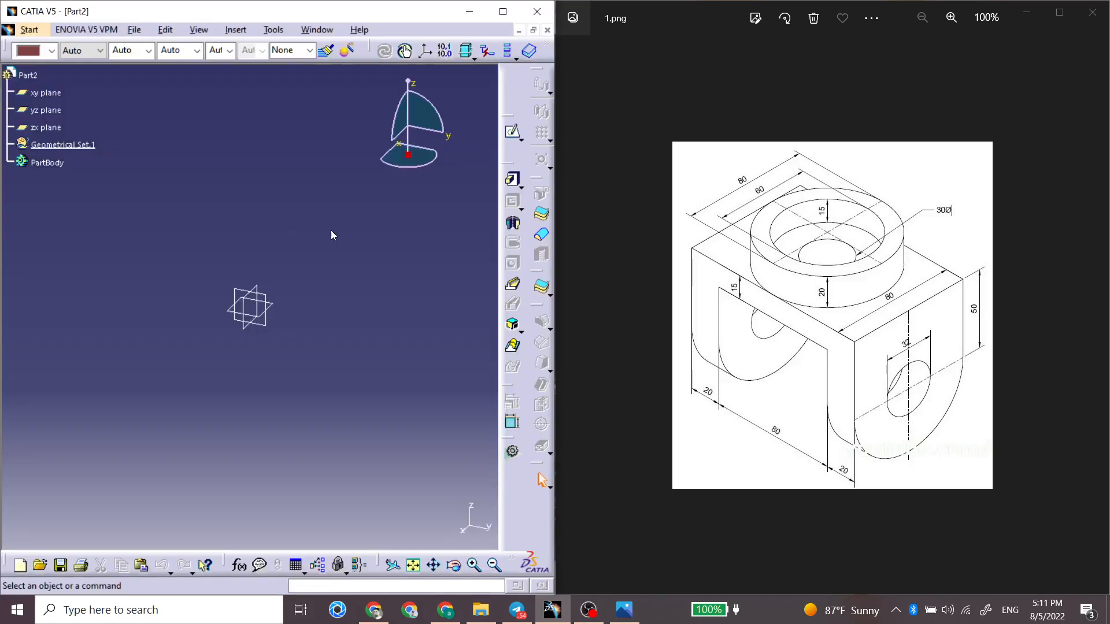
{"action": "left_click", "coordinate": [1092, 322]}
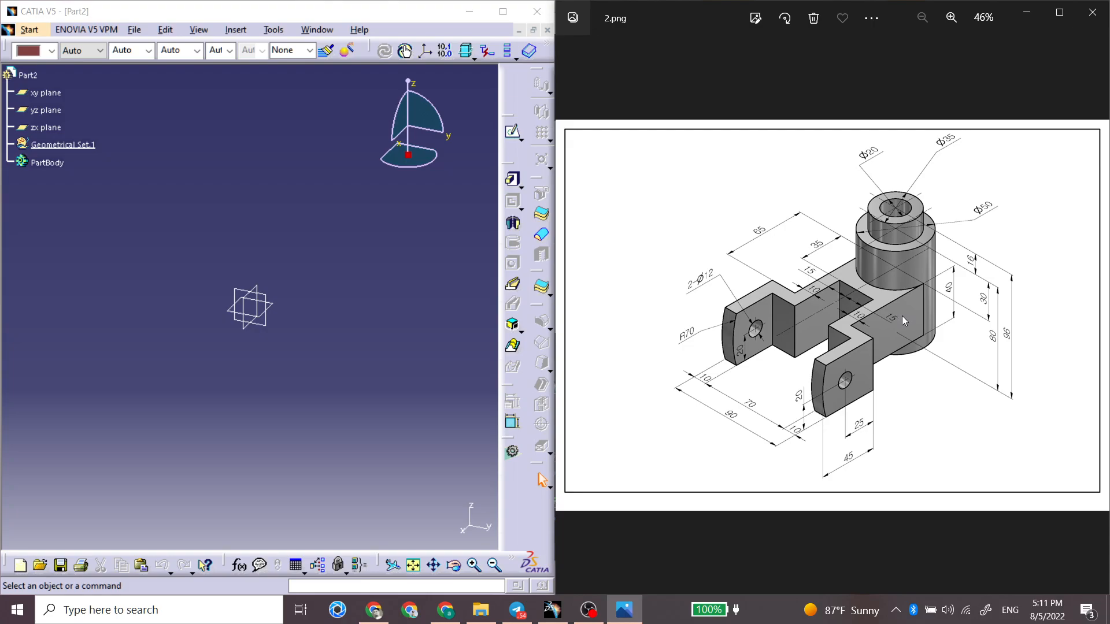
Step: Create a sketch on the xy plane and draw a circle about 76 mm in diameter centered on the origin
{"action": "left_click", "coordinate": [272, 304]}
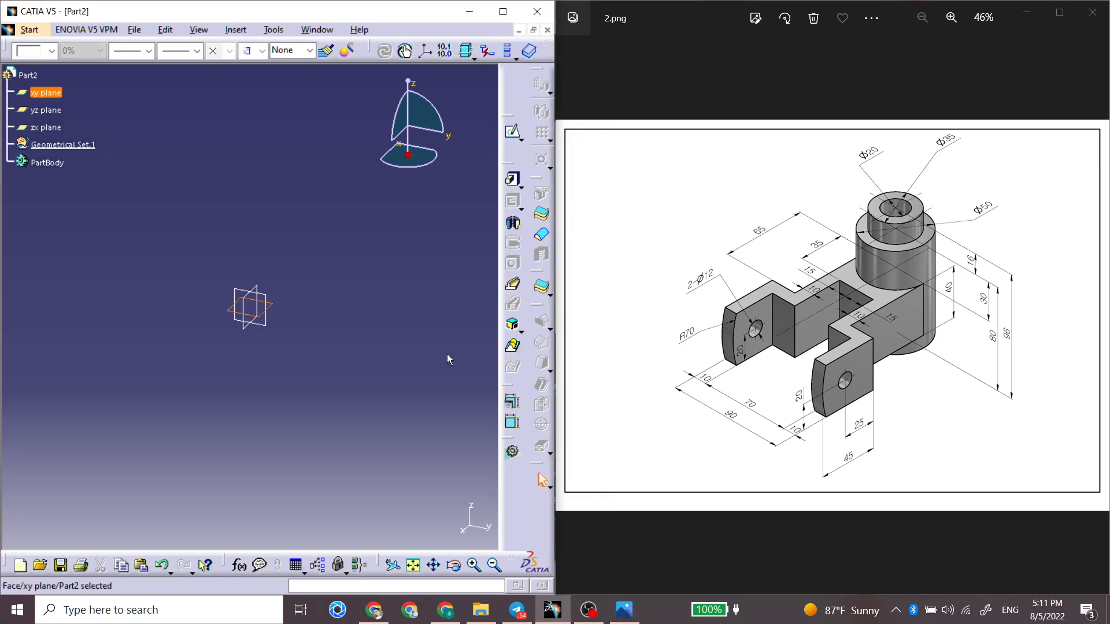
{"action": "left_click", "coordinate": [513, 135]}
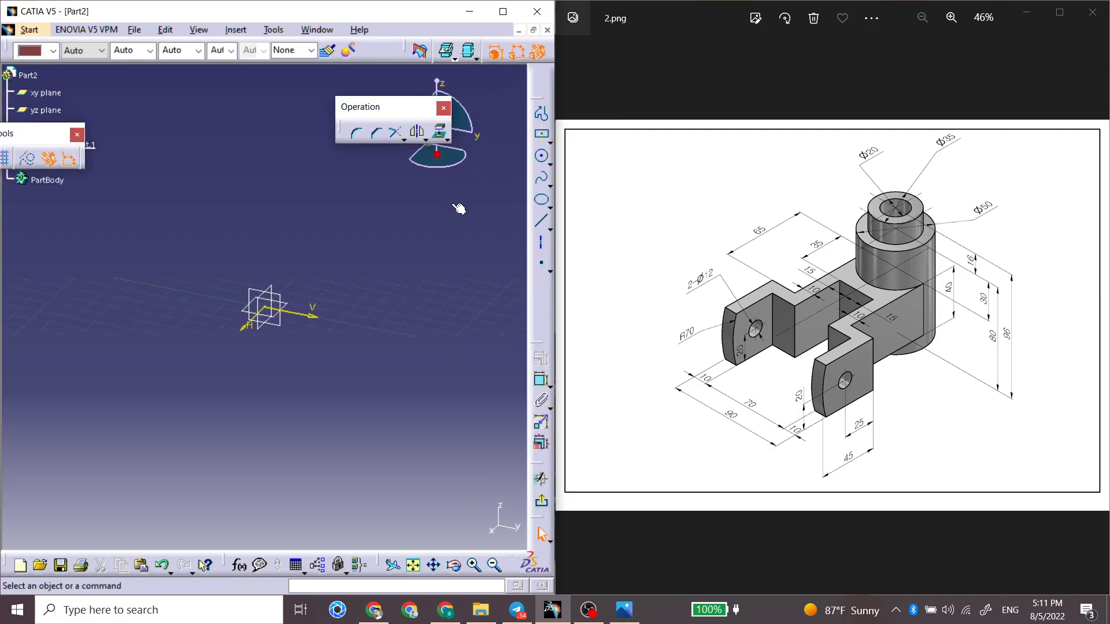
{"action": "left_click", "coordinate": [541, 156]}
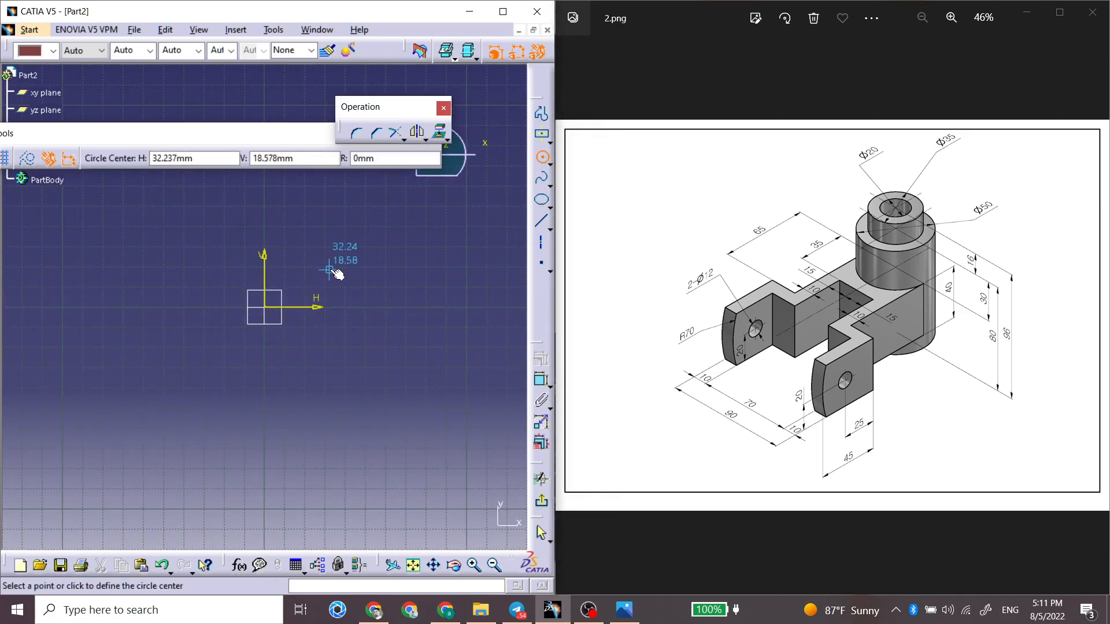
{"action": "left_click", "coordinate": [271, 311]}
{"action": "left_click", "coordinate": [320, 253]}
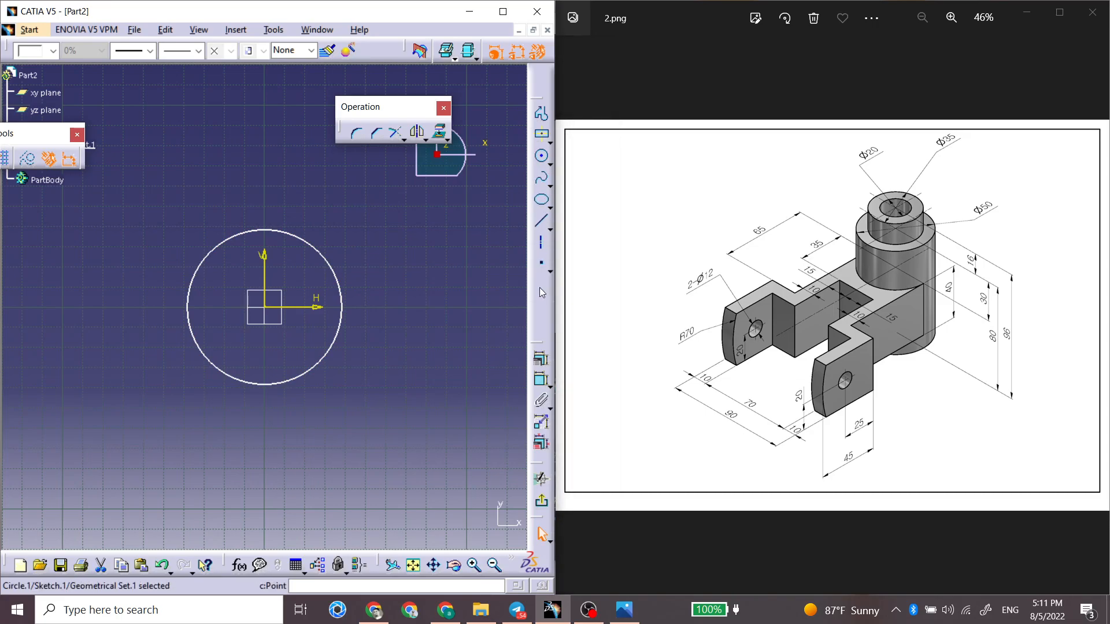
Step: Constrain the circle's diameter to 50 mm
{"action": "left_click", "coordinate": [541, 379]}
{"action": "left_click", "coordinate": [370, 231]}
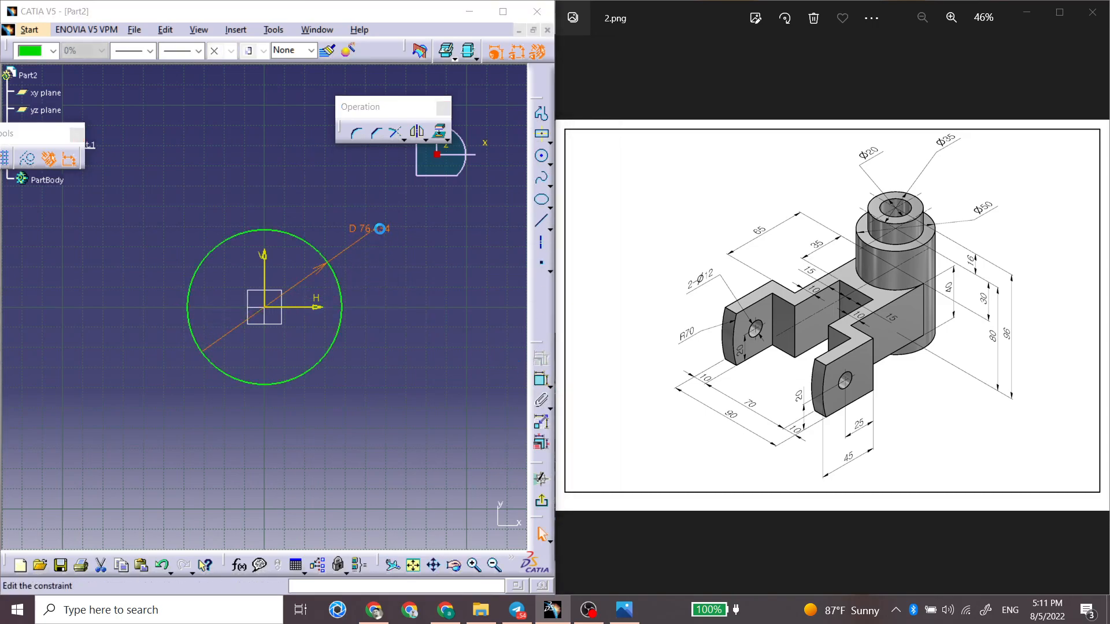
{"action": "double_click", "coordinate": [369, 233]}
{"action": "type", "text": "50"}
{"action": "key", "text": "Return"}
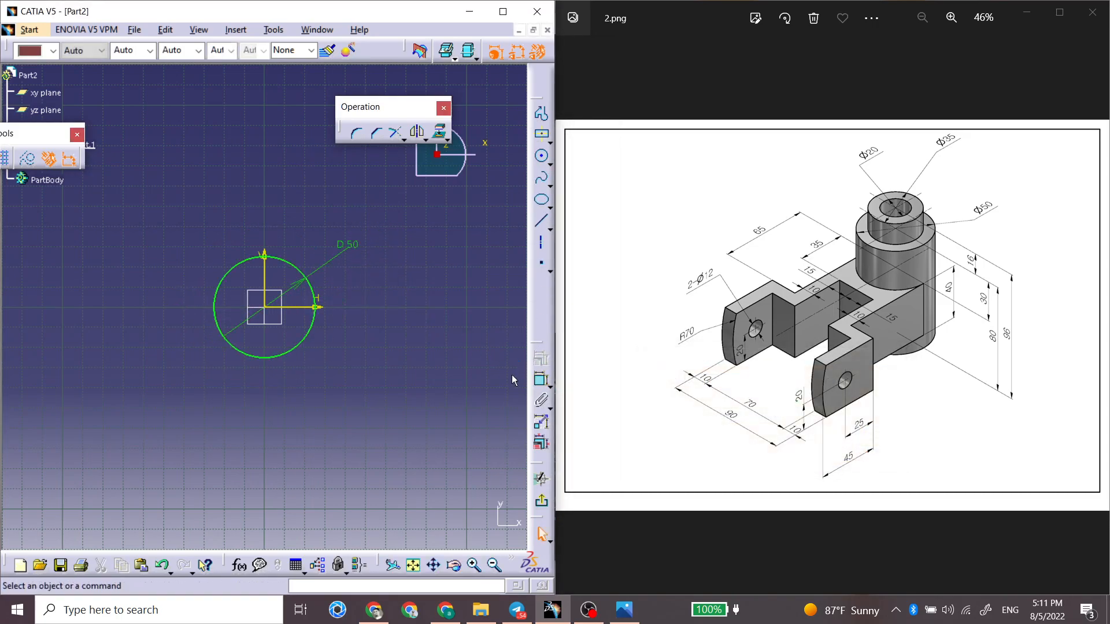
Step: Exit the sketch and start a Pad of the circle with the second limit options expanded
{"action": "left_click", "coordinate": [542, 508]}
{"action": "mouse_move", "coordinate": [228, 448]}
{"action": "middle_mouse_down"}
{"action": "mouse_move", "coordinate": [206, 404]}
{"action": "mouse_move", "coordinate": [227, 202]}
{"action": "mouse_move", "coordinate": [307, 376]}
{"action": "mouse_move", "coordinate": [208, 302]}
{"action": "middle_mouse_up"}
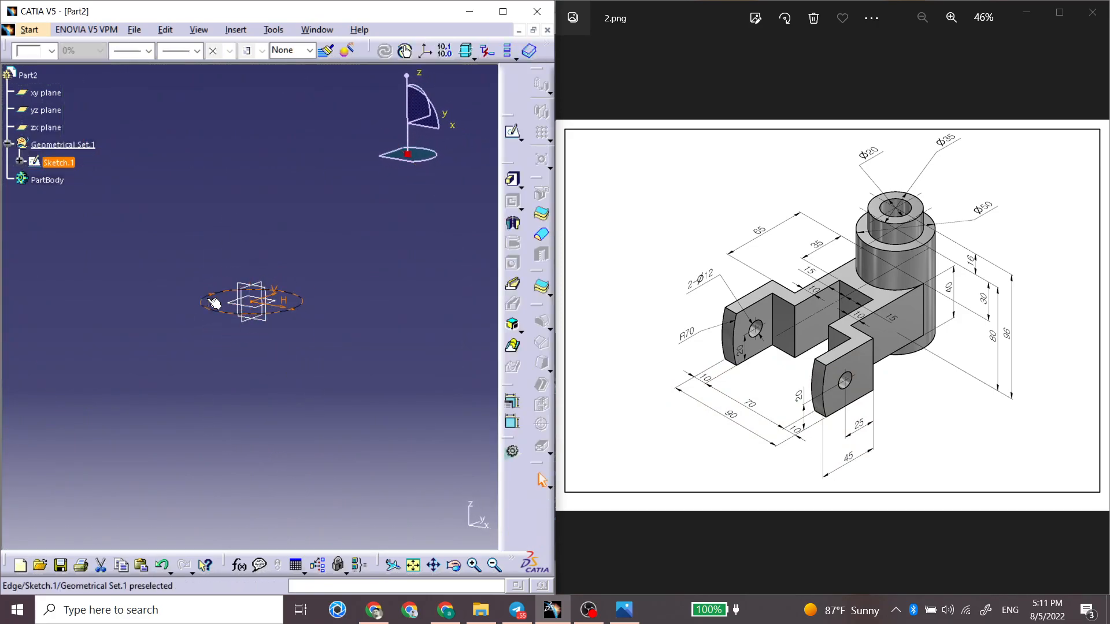
{"action": "left_click", "coordinate": [508, 183]}
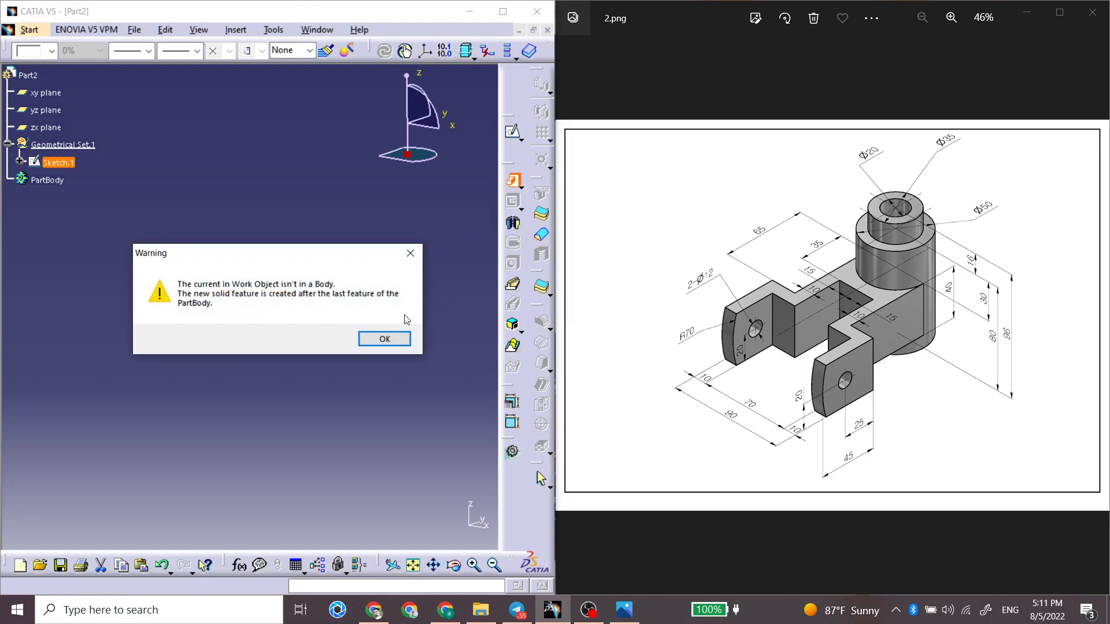
{"action": "left_click", "coordinate": [381, 338]}
{"action": "left_click", "coordinate": [451, 508]}
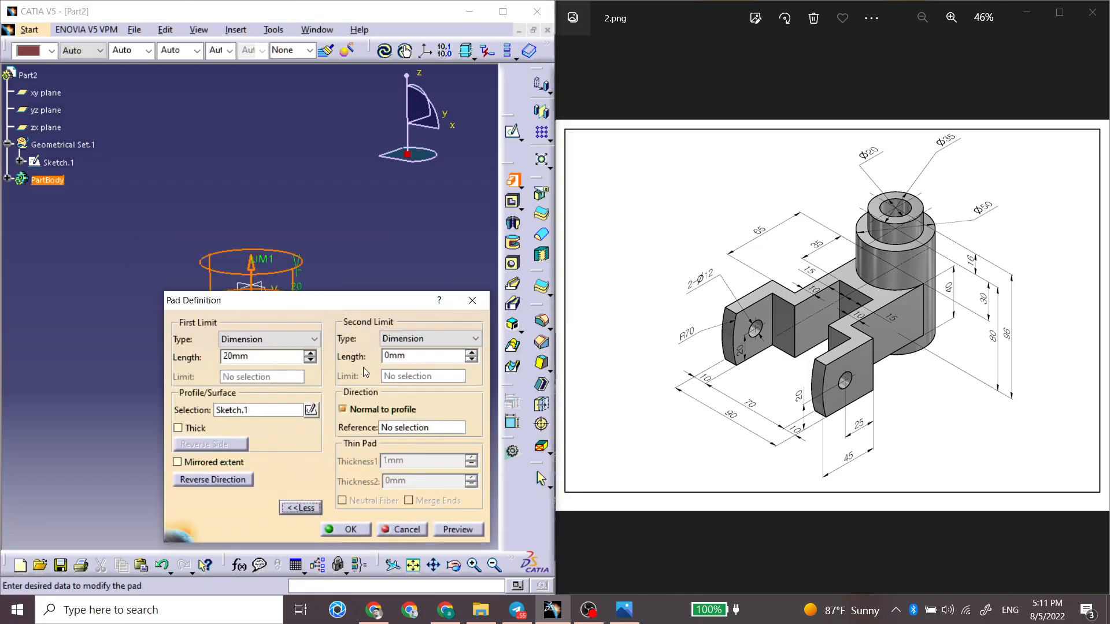
{"action": "left_click_drag", "start_coordinate": [364, 306], "coordinate": [602, 342]}
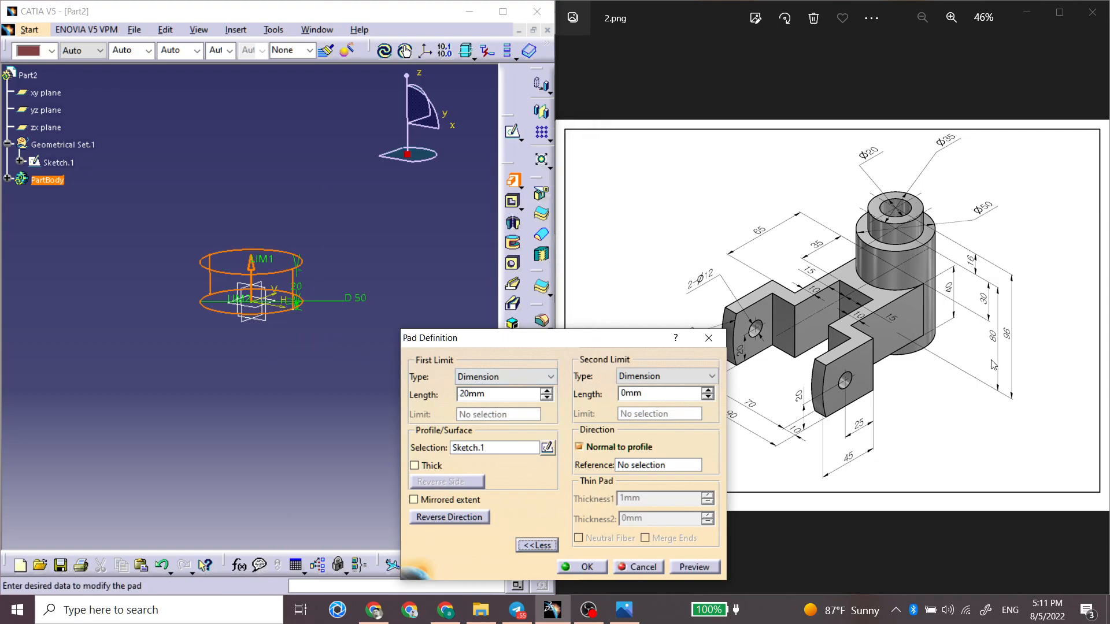
Step: Set the pad's first limit to 30 mm and its second limit to 50 mm, and create the cylinder
{"action": "double_click", "coordinate": [531, 394]}
{"action": "type", "text": "30"}
{"action": "left_click_drag", "start_coordinate": [656, 395], "coordinate": [580, 393]}
{"action": "left_click_drag", "start_coordinate": [668, 397], "coordinate": [601, 397]}
{"action": "type", "text": "50"}
{"action": "key", "text": "Tab"}
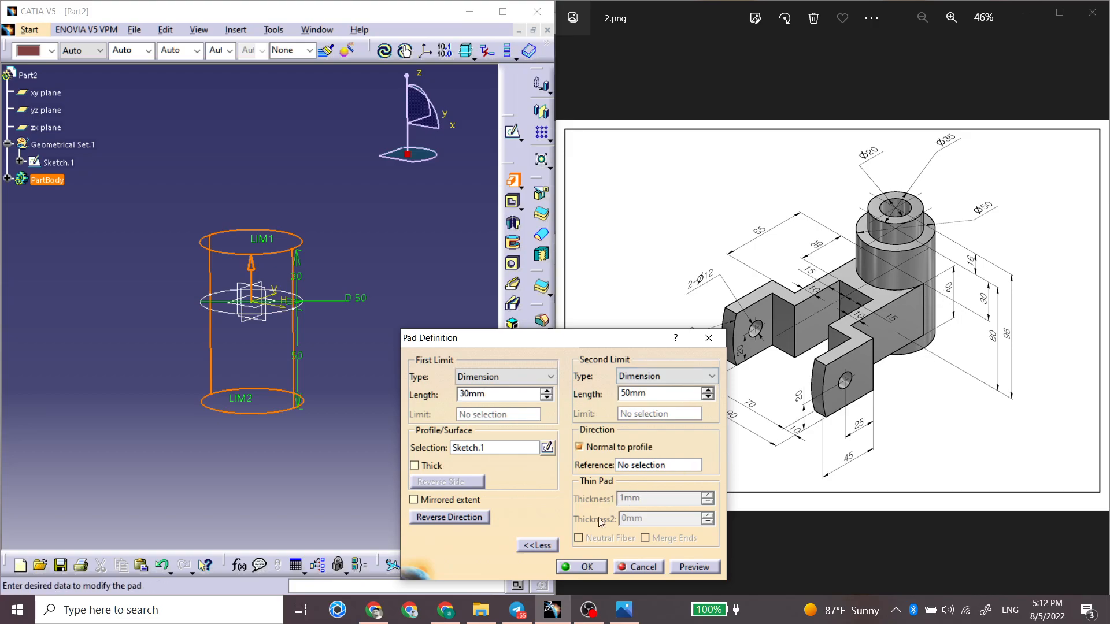
{"action": "left_click", "coordinate": [586, 567]}
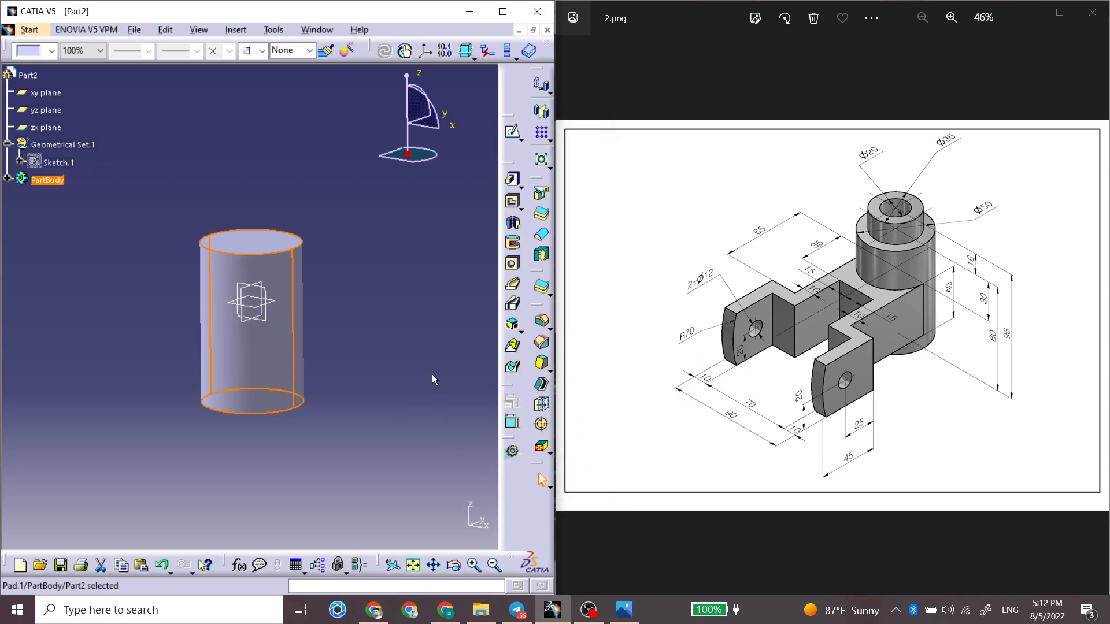
{"action": "left_click", "coordinate": [428, 359]}
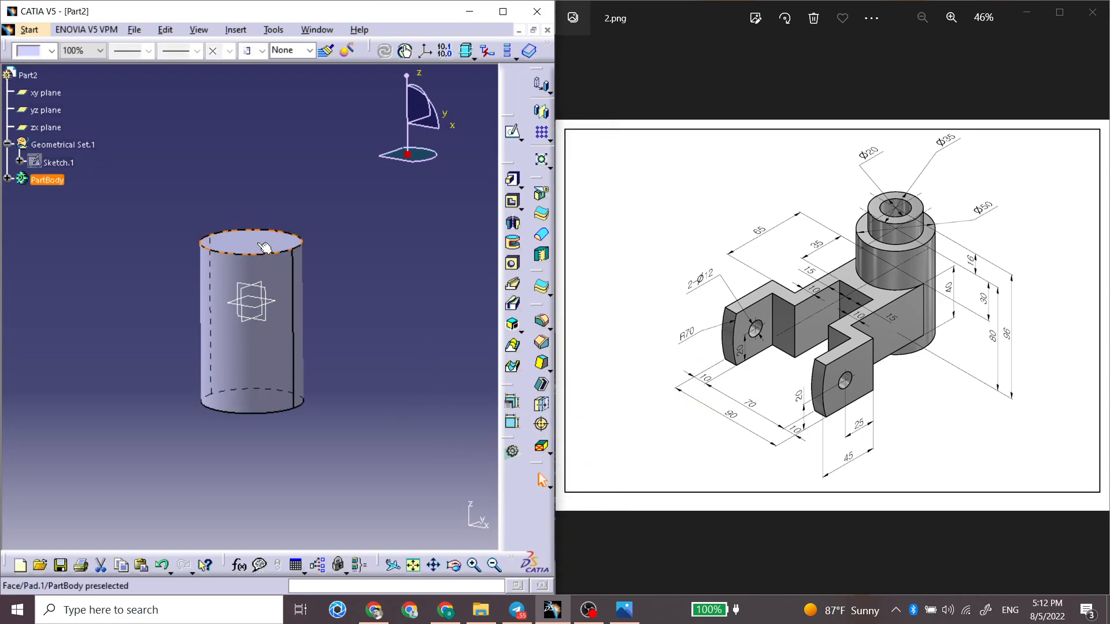
Step: Create a sketch on the cylinder's top face and draw a circle about 29 mm in diameter centered on the origin
{"action": "left_click", "coordinate": [512, 131]}
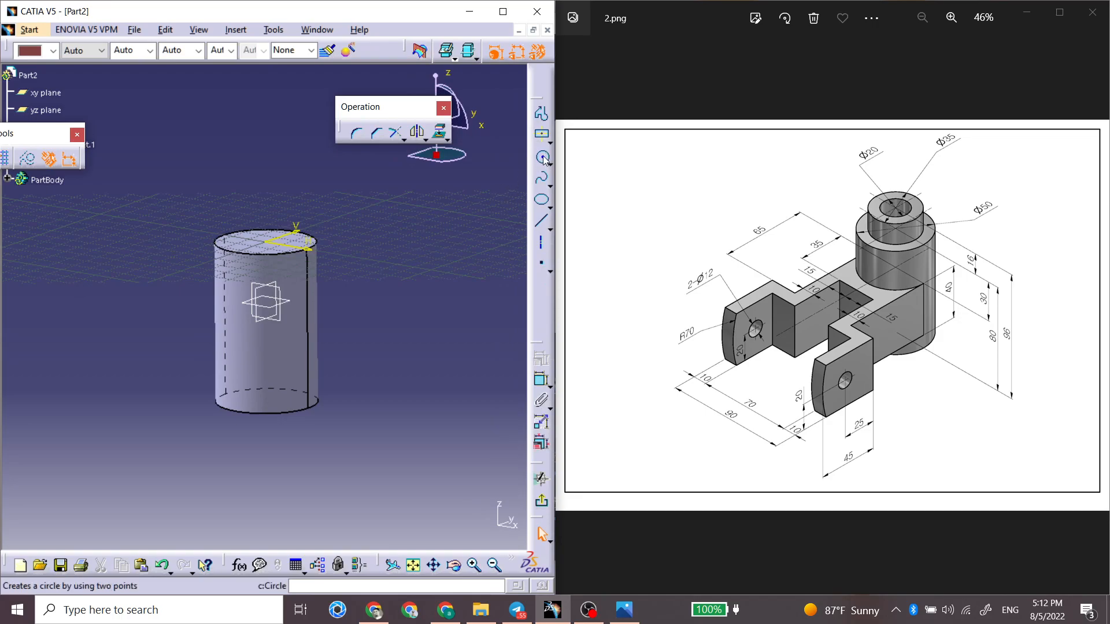
{"action": "left_click", "coordinate": [543, 158]}
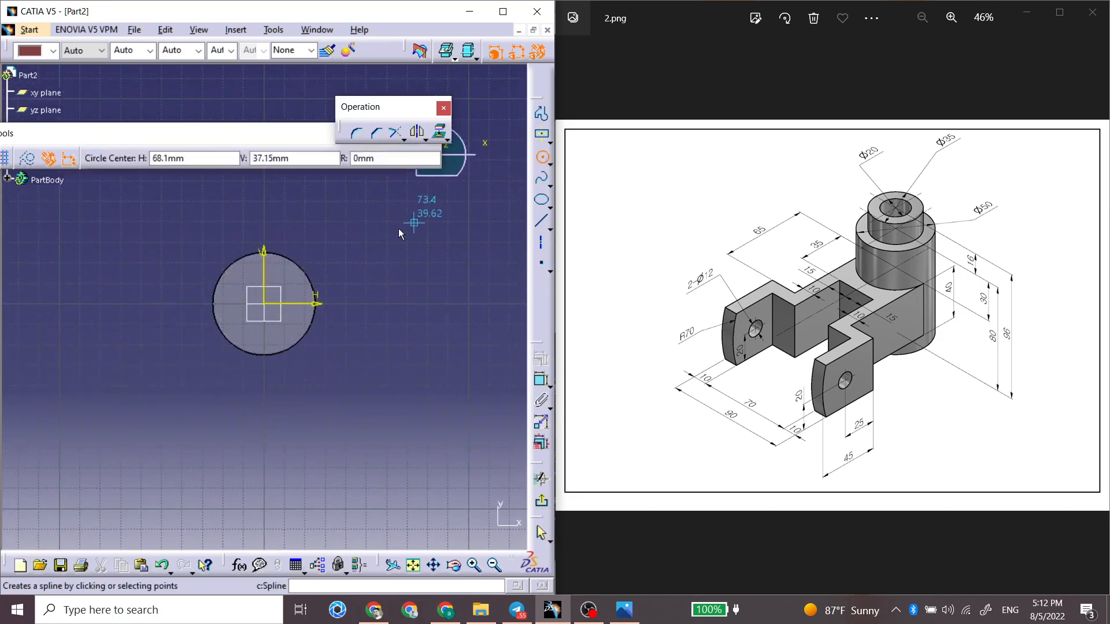
{"action": "left_click", "coordinate": [264, 304]}
{"action": "left_click", "coordinate": [292, 289]}
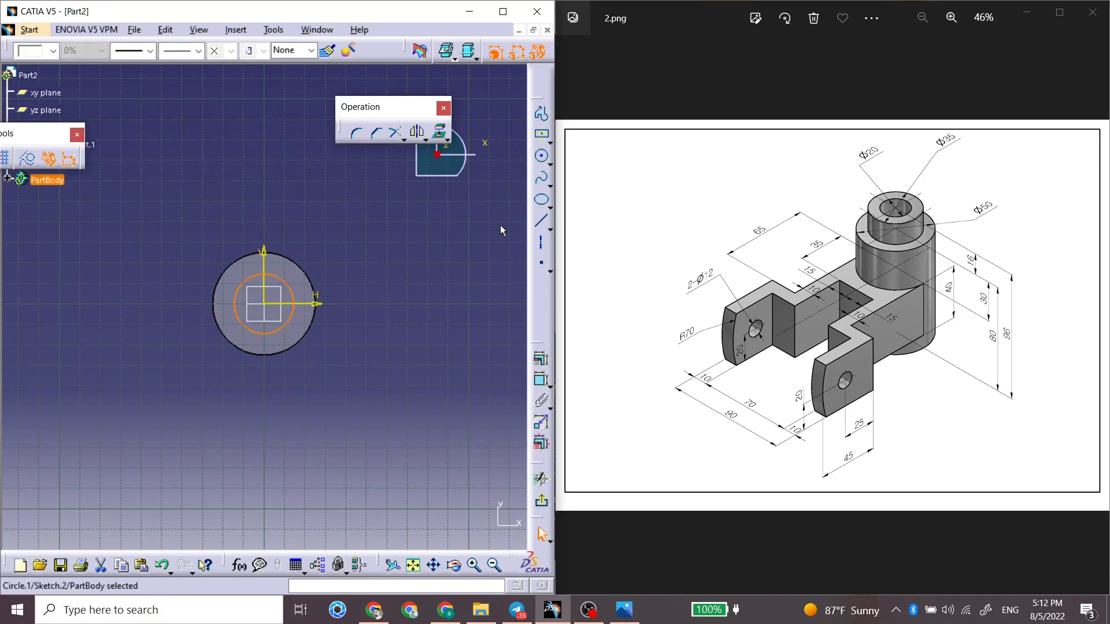
Step: Constrain the diameter of the circle on the top face to 35 mm
{"action": "left_click", "coordinate": [543, 383]}
{"action": "left_click", "coordinate": [285, 283]}
{"action": "left_click", "coordinate": [359, 230]}
{"action": "double_click", "coordinate": [347, 226]}
{"action": "type", "text": "3"}
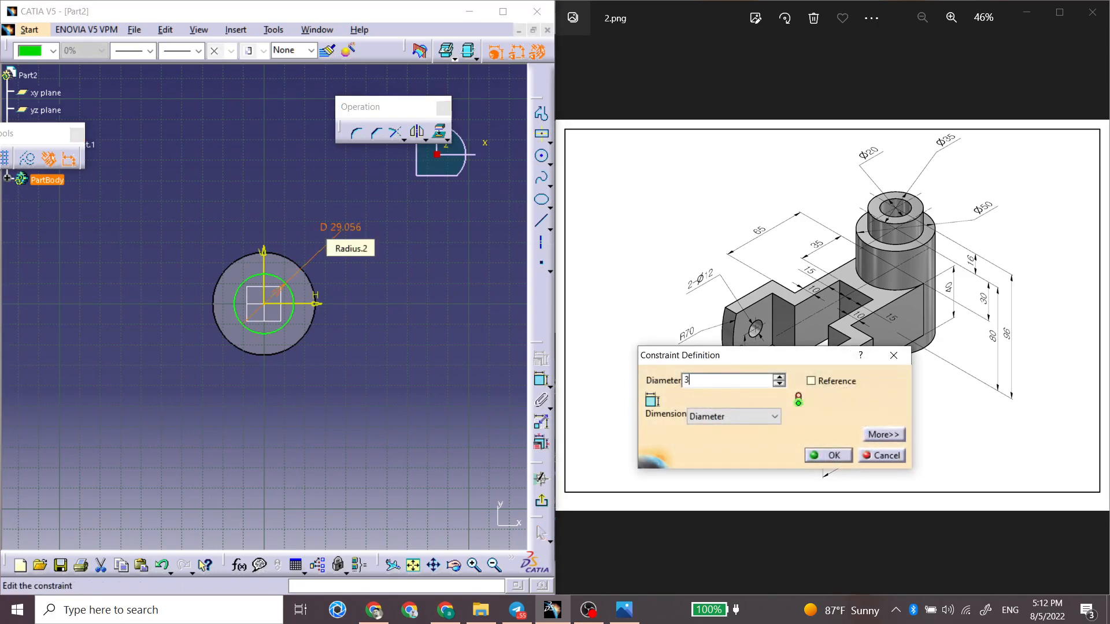
{"action": "type", "text": "5"}
{"action": "key", "text": "Return"}
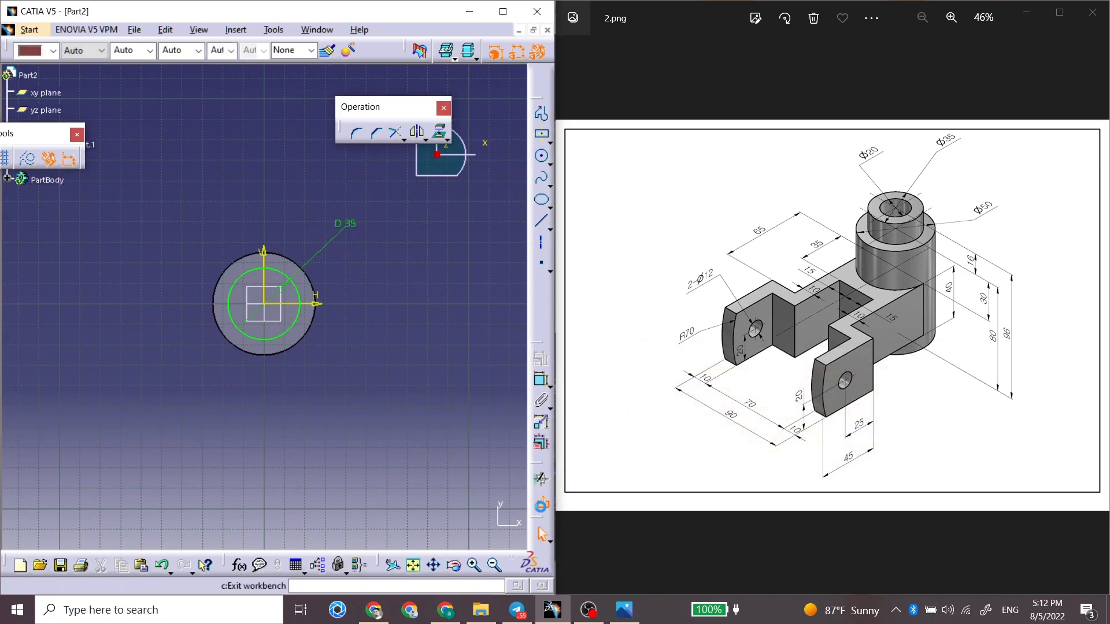
Step: Exit the sketch and pad the 35 mm circle by 16 mm on top of the cylinder
{"action": "left_click", "coordinate": [541, 506]}
{"action": "middle_click_drag", "start_coordinate": [305, 418], "coordinate": [292, 234]}
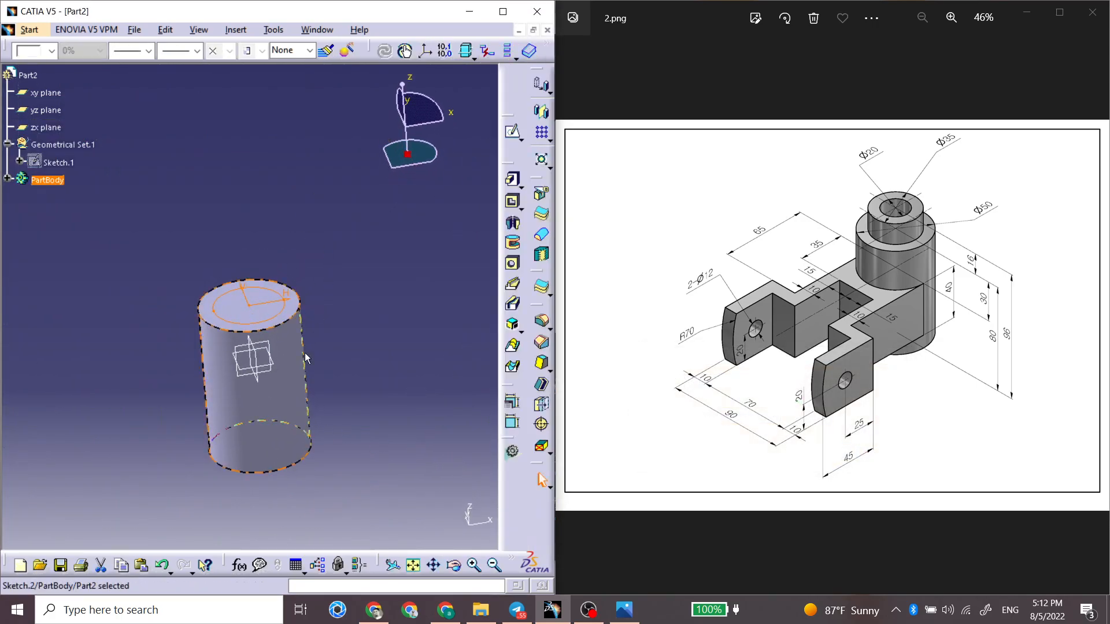
{"action": "middle_click_drag", "start_coordinate": [311, 338], "coordinate": [292, 336]}
{"action": "left_click", "coordinate": [511, 134]}
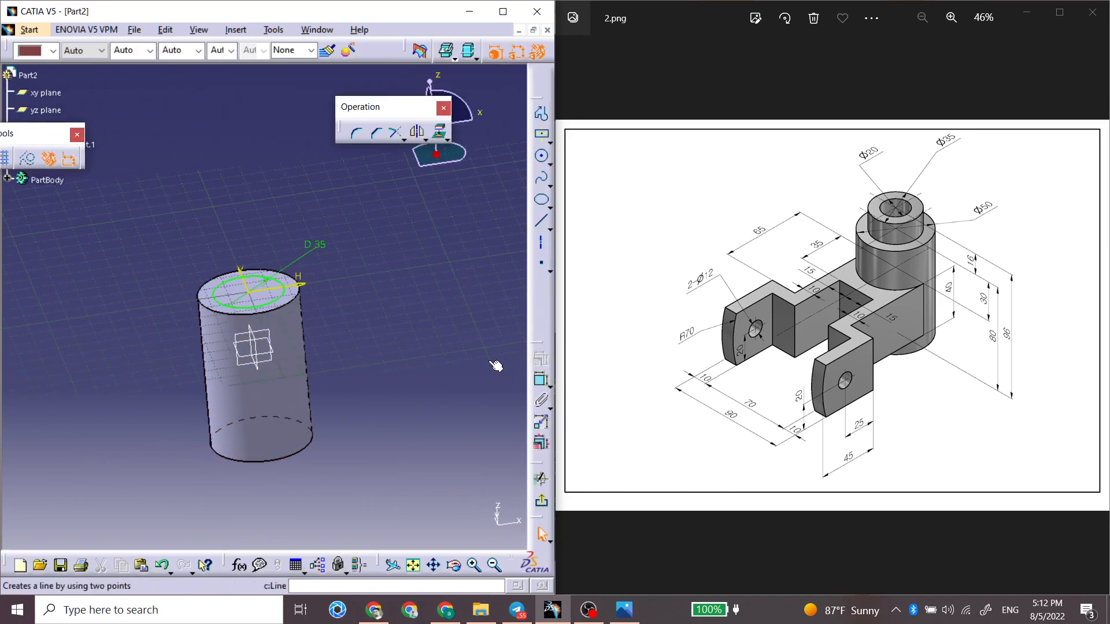
{"action": "left_click", "coordinate": [542, 501]}
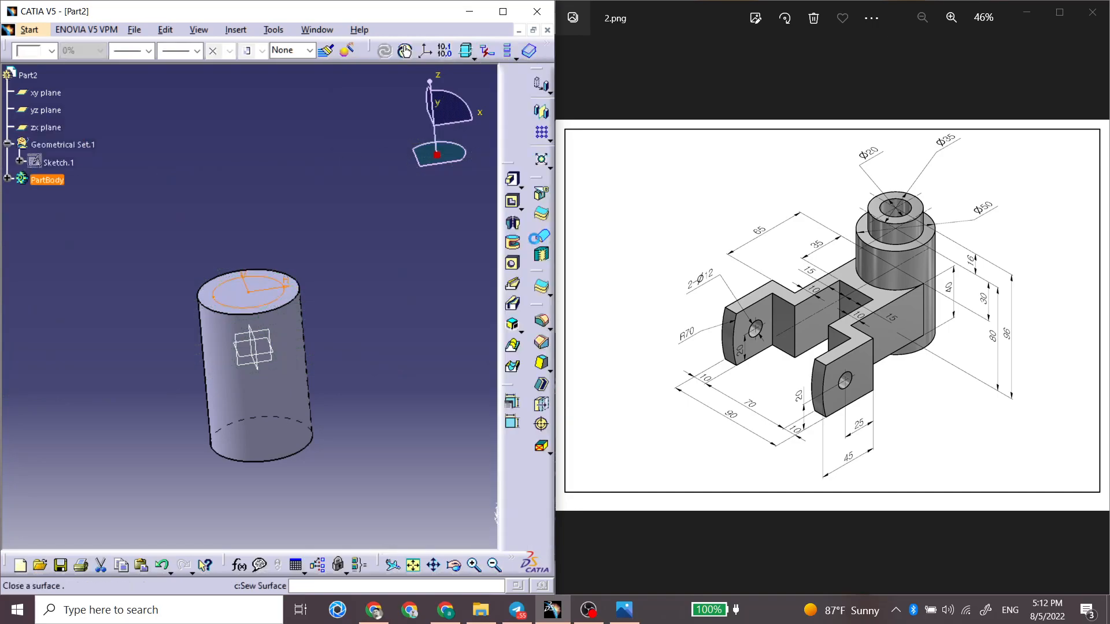
{"action": "left_click", "coordinate": [514, 183]}
{"action": "type", "text": "10"}
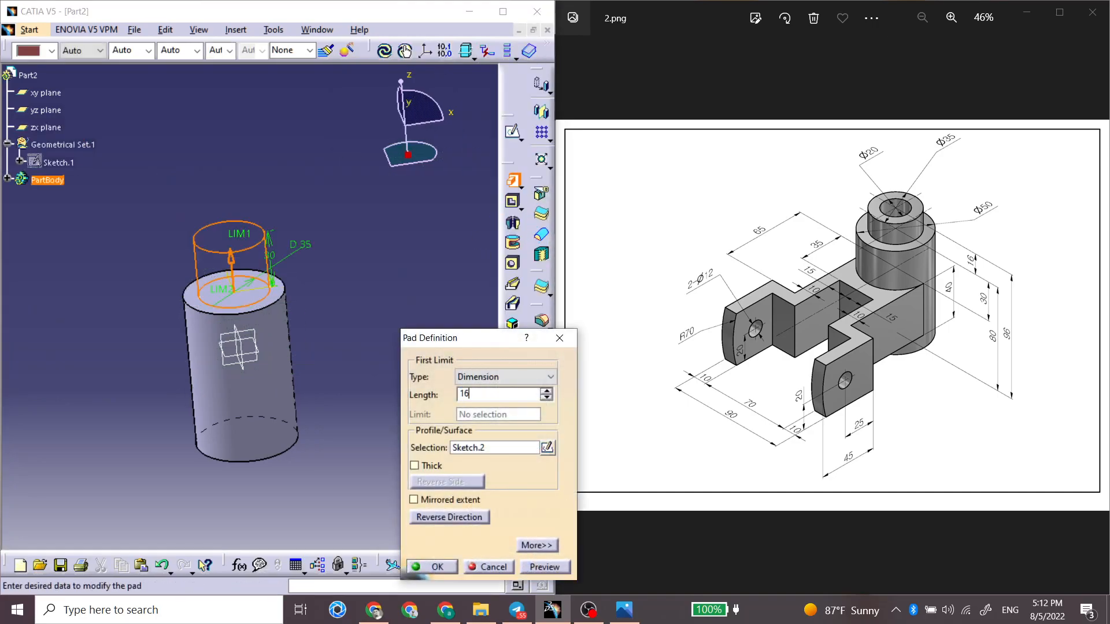
{"action": "key", "text": "Return"}
Step: Create a new sketch on the xy plane through the stepped cylinder
{"action": "middle_click_drag", "start_coordinate": [210, 409], "coordinate": [231, 365]}
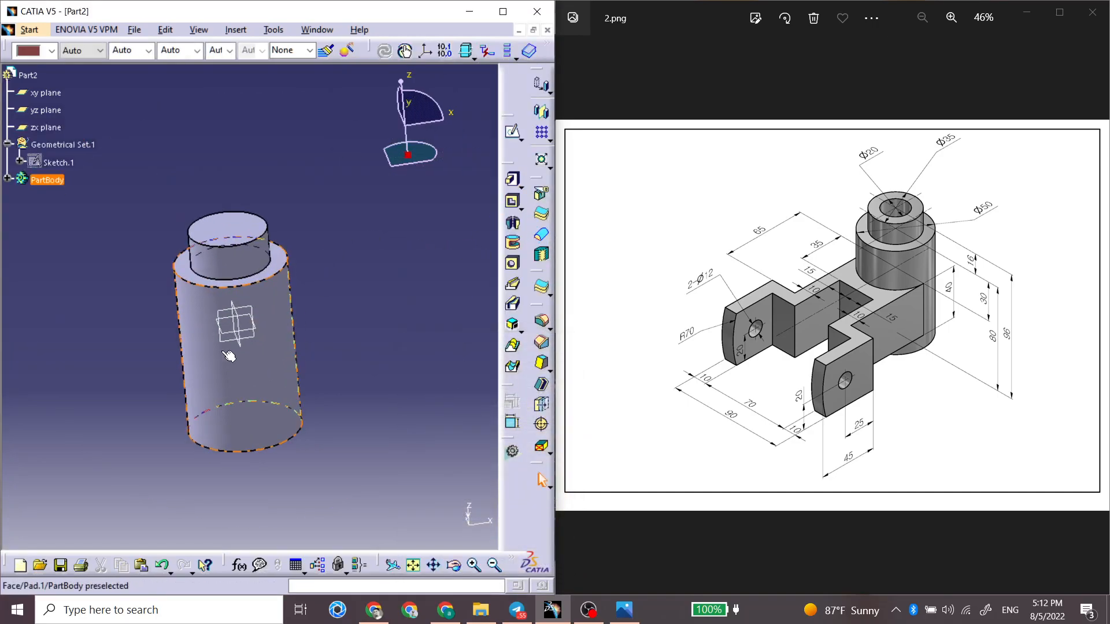
{"action": "scroll", "coordinate": [227, 327], "scroll_direction": "down", "scroll_amount": 1}
{"action": "middle_click_drag", "start_coordinate": [227, 326], "coordinate": [300, 322]}
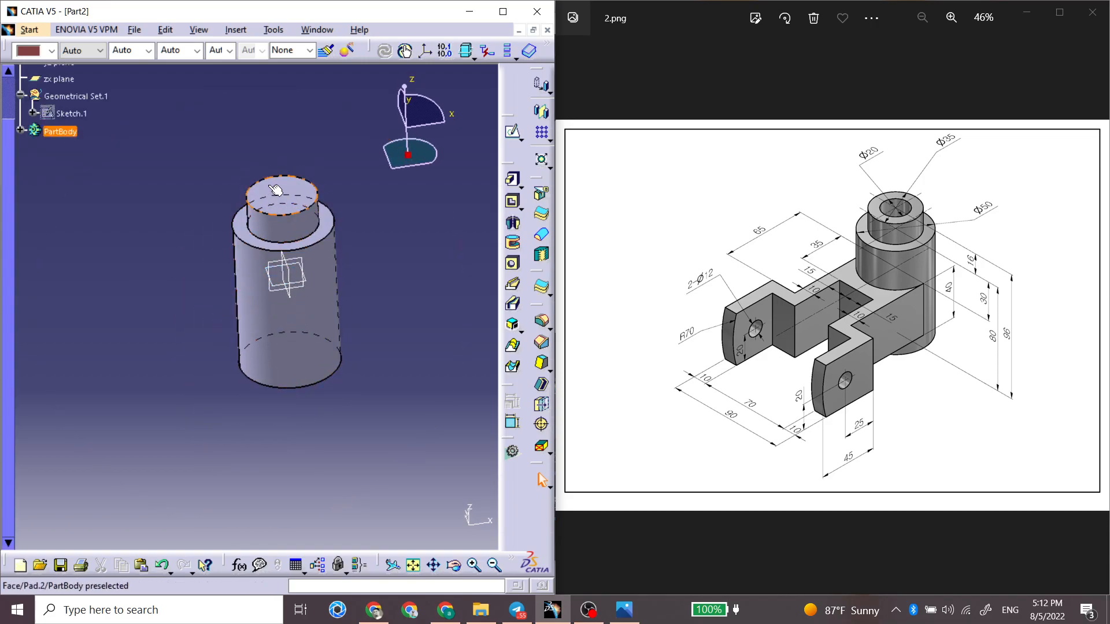
{"action": "left_click", "coordinate": [300, 284]}
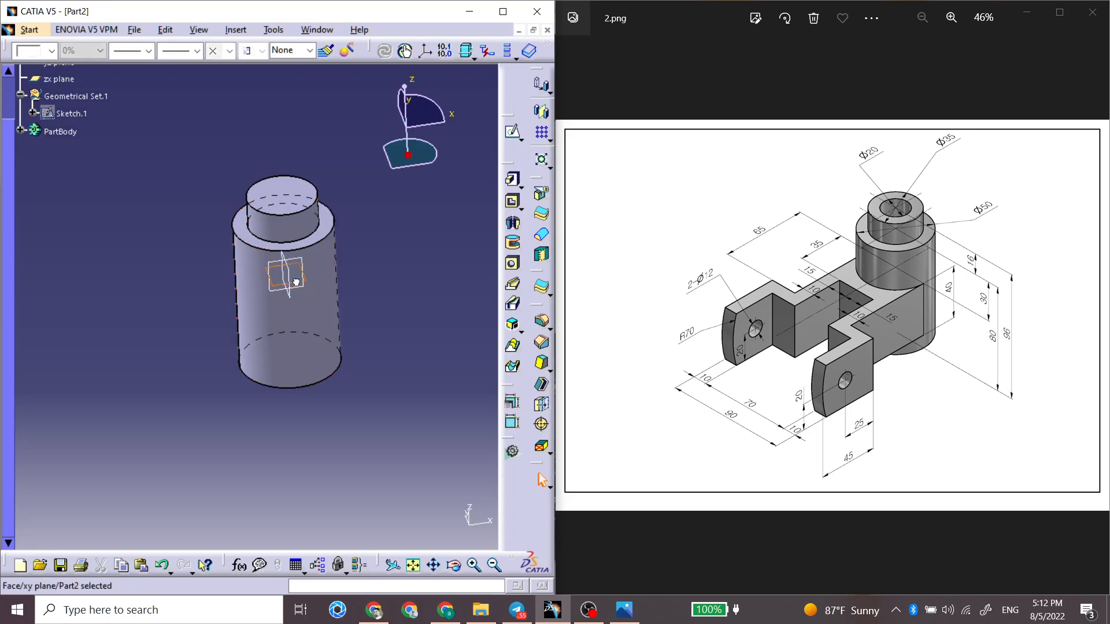
{"action": "middle_click_drag", "start_coordinate": [246, 322], "coordinate": [280, 352]}
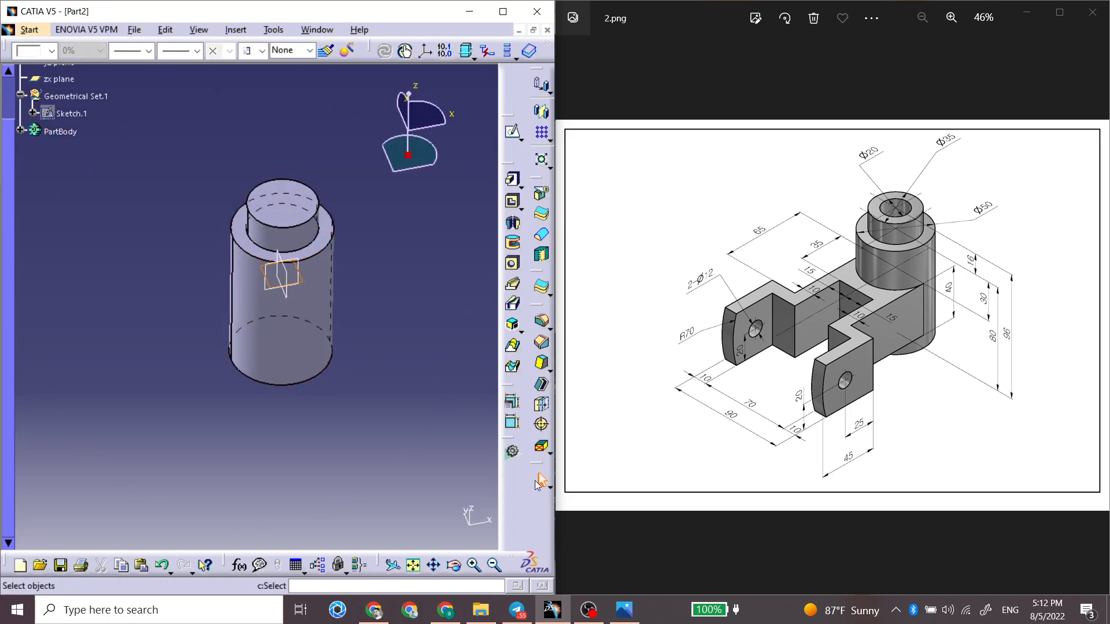
{"action": "left_click", "coordinate": [512, 132]}
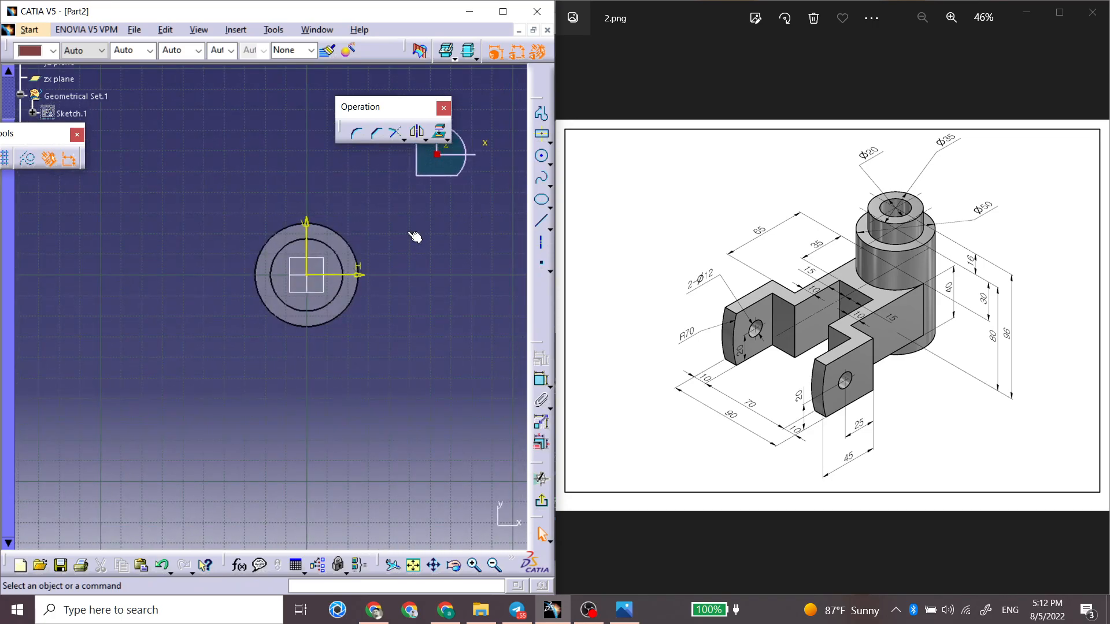
{"action": "middle_click_drag", "start_coordinate": [426, 300], "coordinate": [434, 243]}
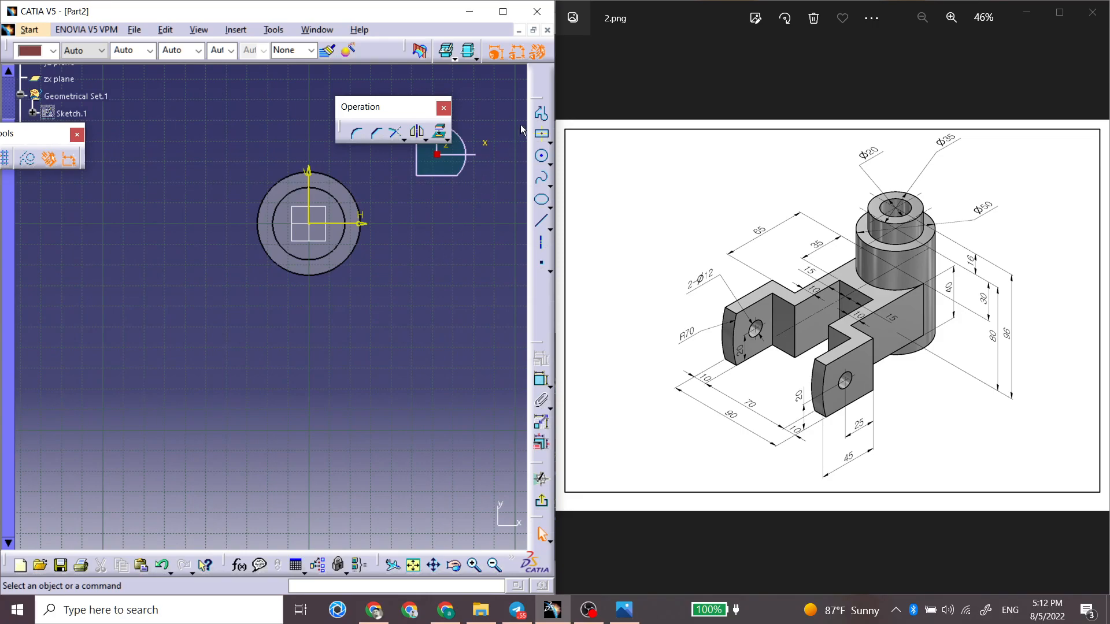
Step: Draw an open stepped profile down from the H axis: a 65 mm vertical line, an outward horizontal line about 31 mm long, and another vertical line
{"action": "left_click", "coordinate": [541, 113]}
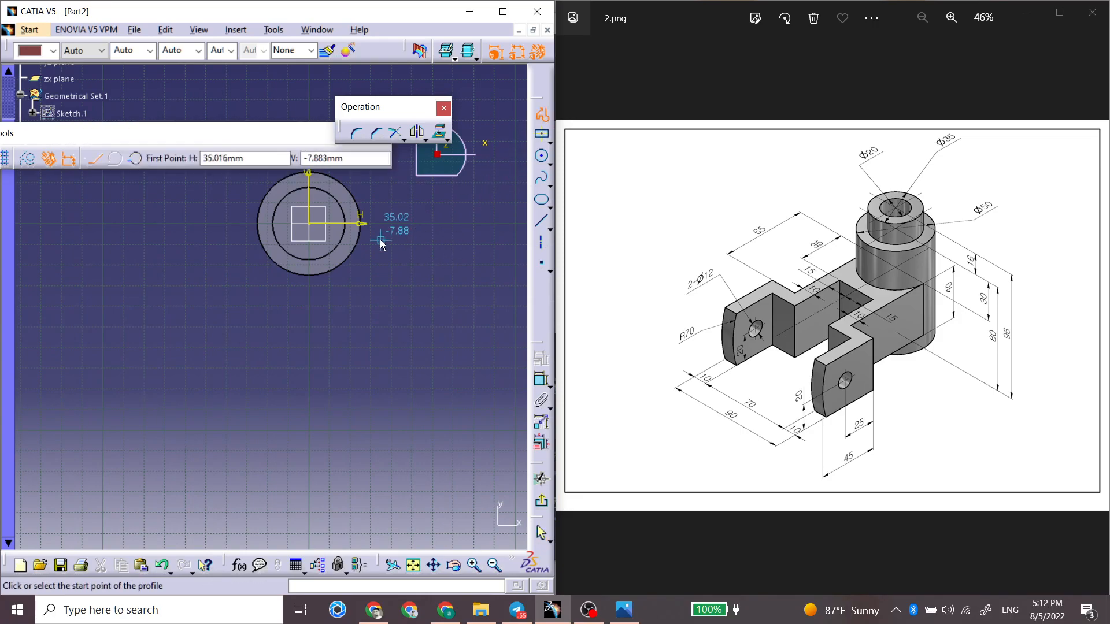
{"action": "left_click", "coordinate": [344, 224]}
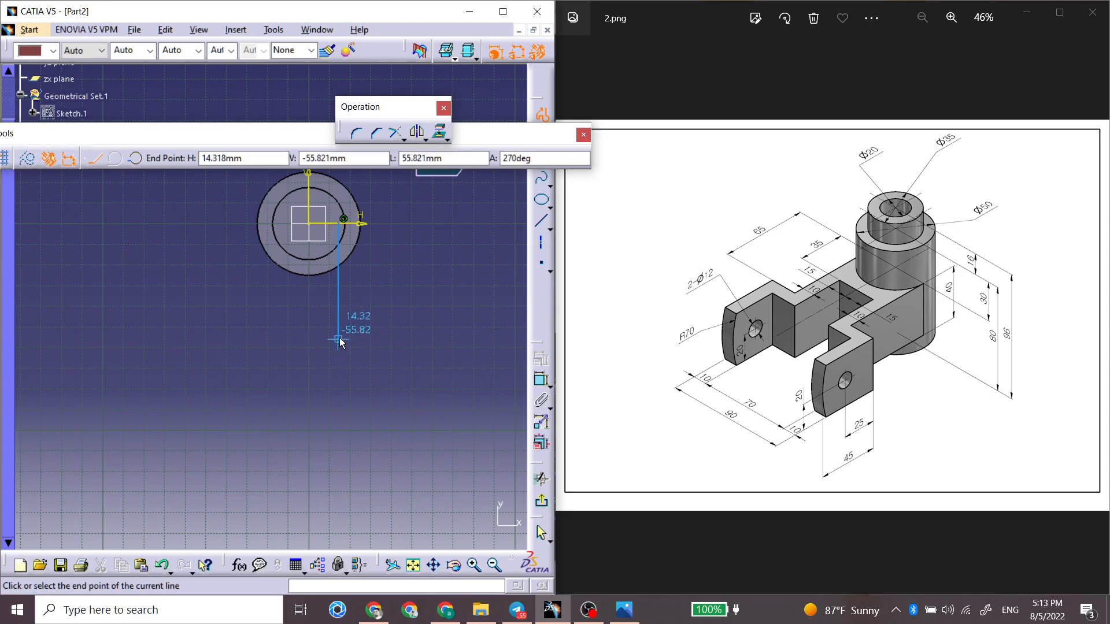
{"action": "left_click", "coordinate": [401, 159]}
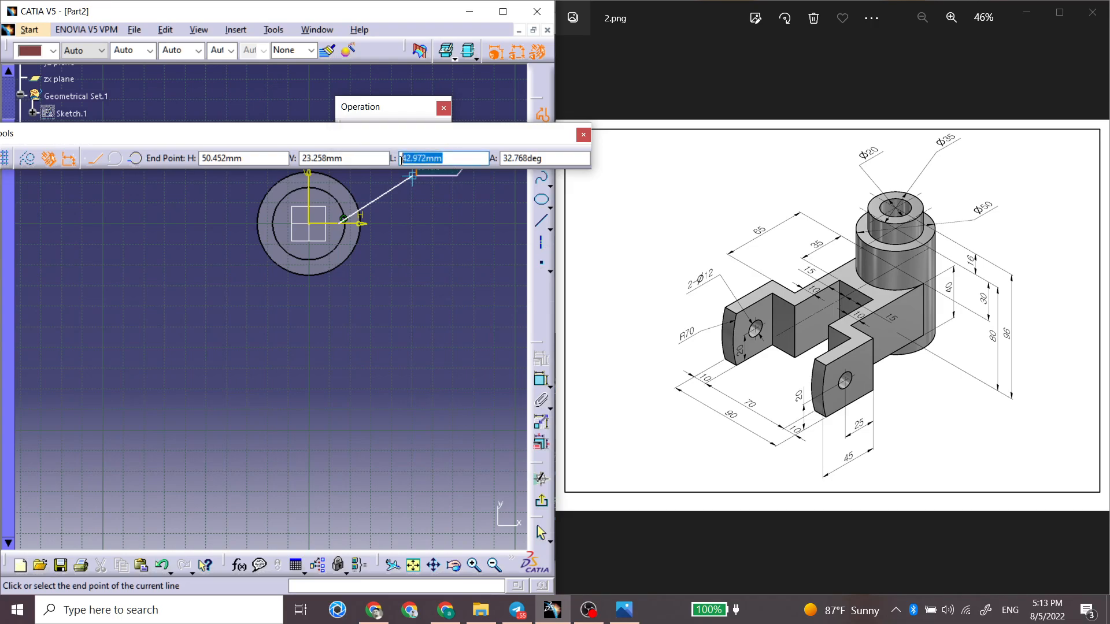
{"action": "type", "text": "65"}
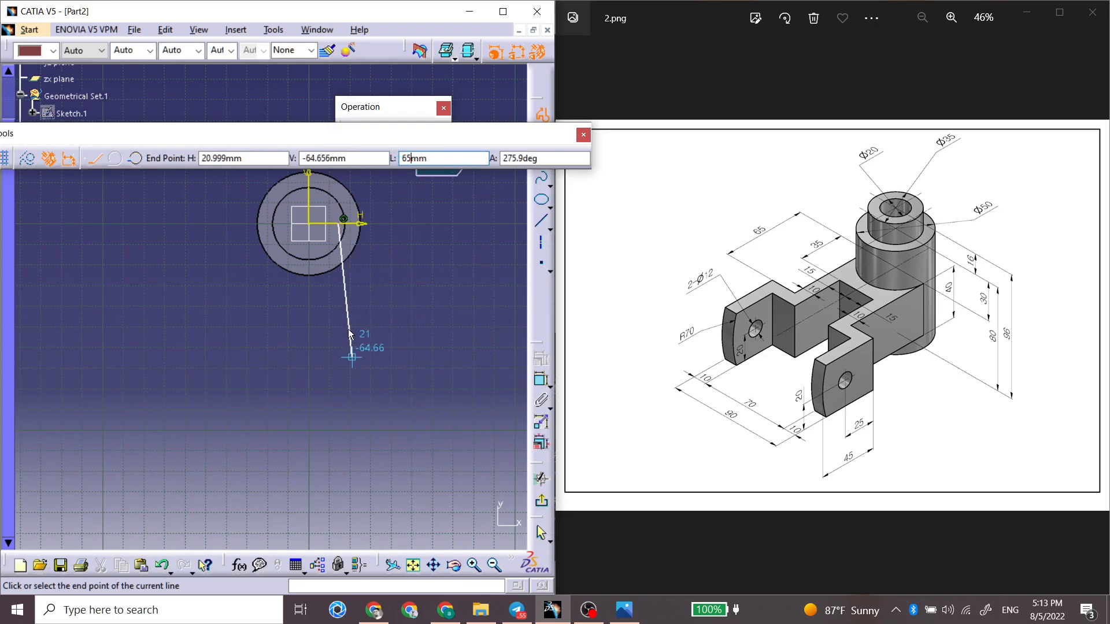
{"action": "left_click", "coordinate": [340, 350]}
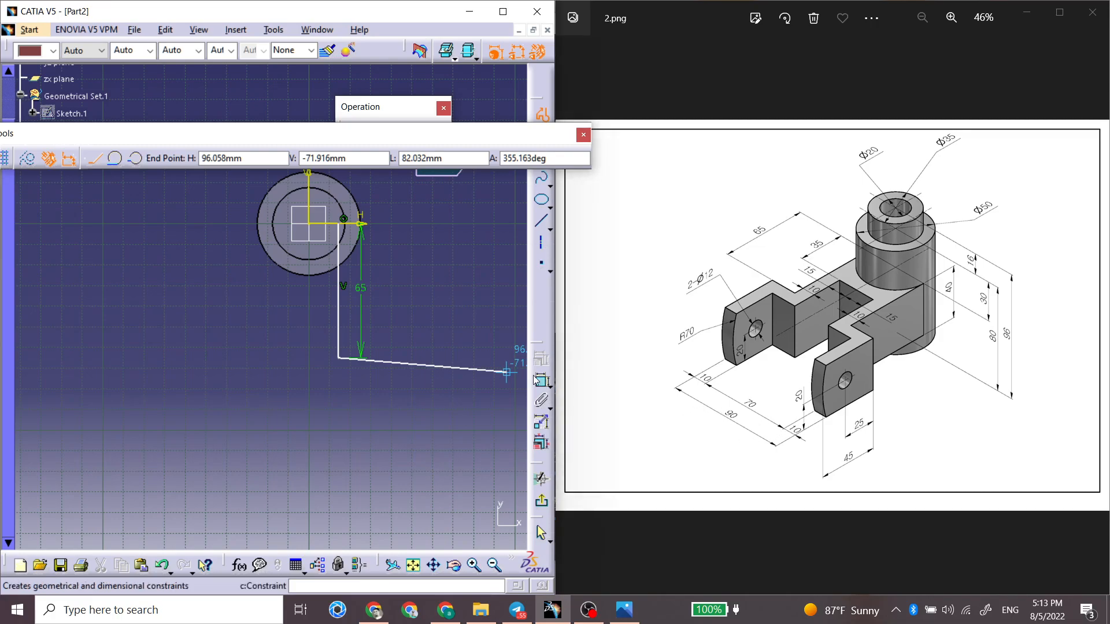
{"action": "left_click", "coordinate": [402, 358]}
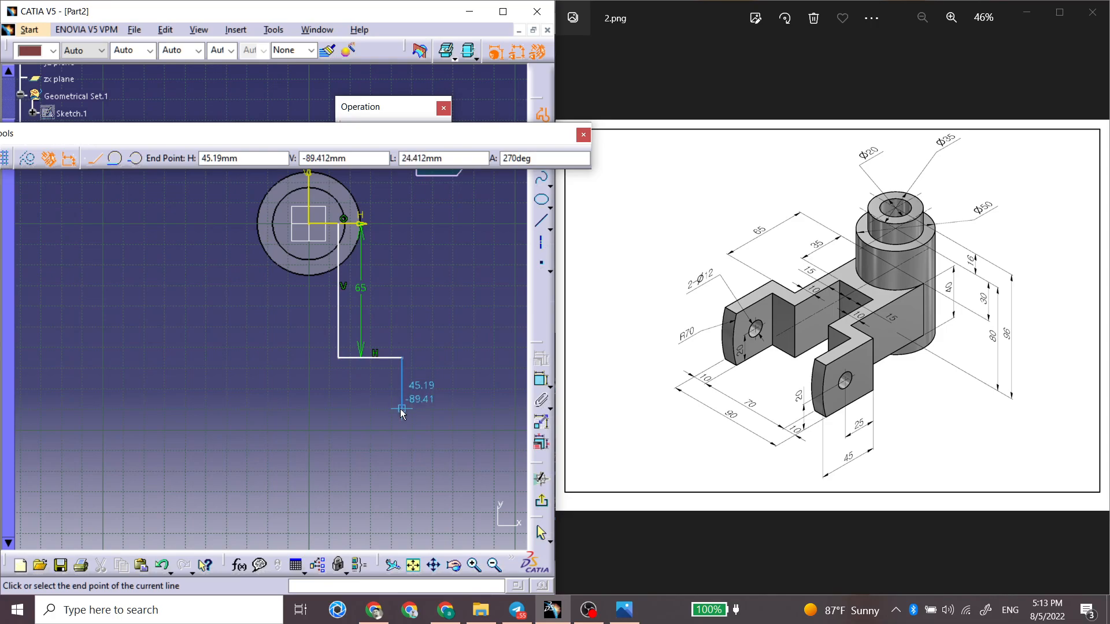
{"action": "left_click", "coordinate": [402, 433]}
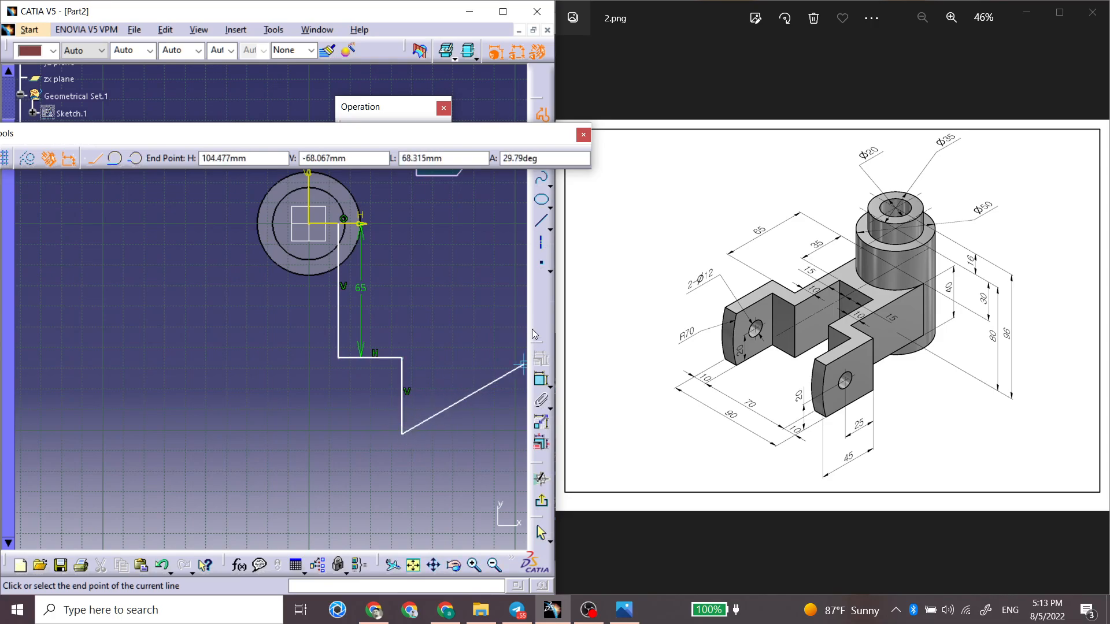
{"action": "left_click", "coordinate": [541, 116]}
{"action": "left_click", "coordinate": [448, 306]}
Step: Constrain the distance between the profile's outer vertical line and the V axis to 45 mm
{"action": "left_click", "coordinate": [541, 380]}
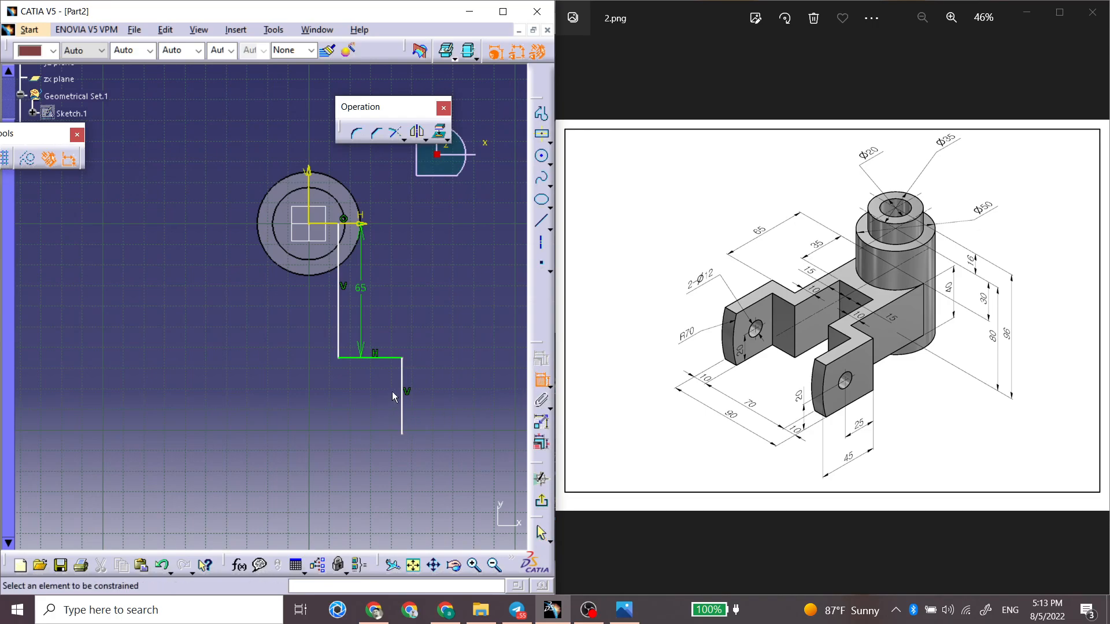
{"action": "left_click", "coordinate": [408, 399]}
{"action": "left_click", "coordinate": [309, 202]}
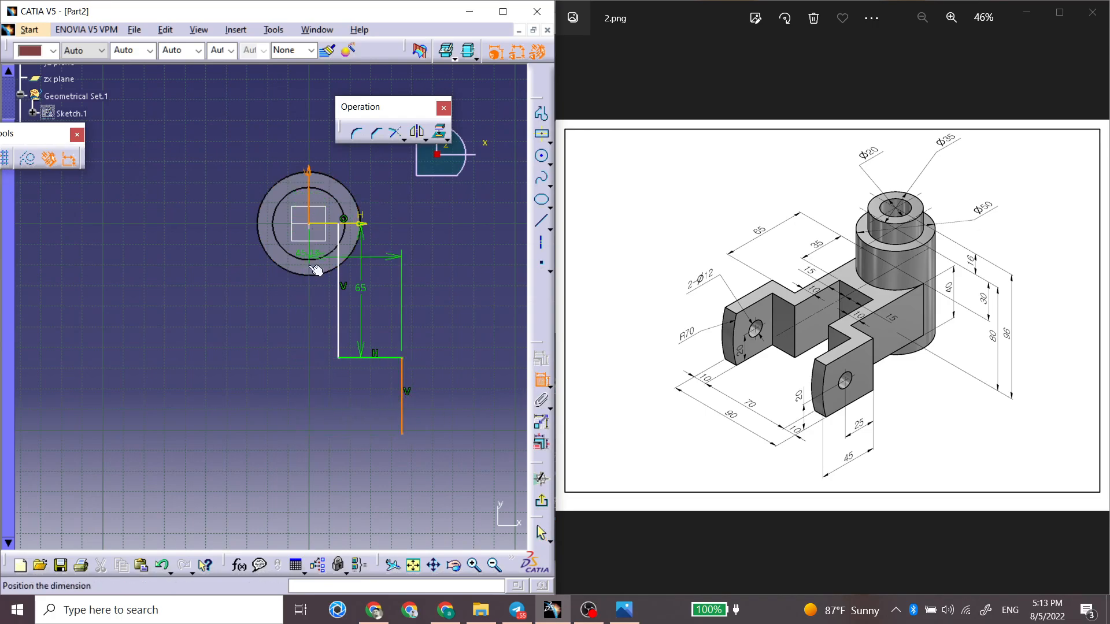
{"action": "left_click", "coordinate": [343, 481]}
{"action": "double_click", "coordinate": [345, 478]}
{"action": "type", "text": "45"}
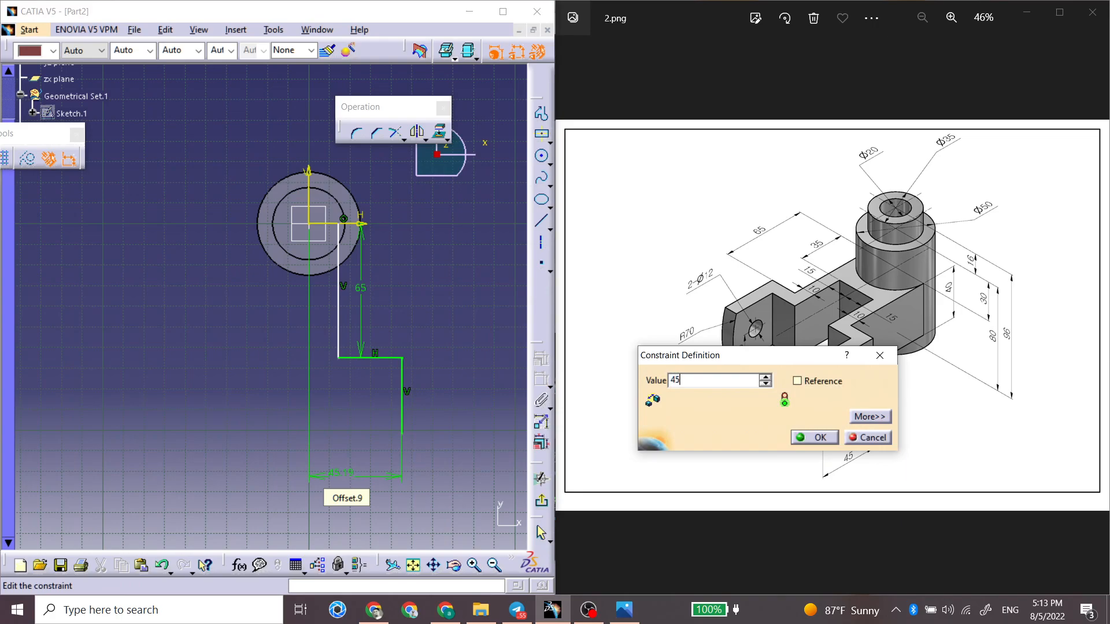
{"action": "key", "text": "Return"}
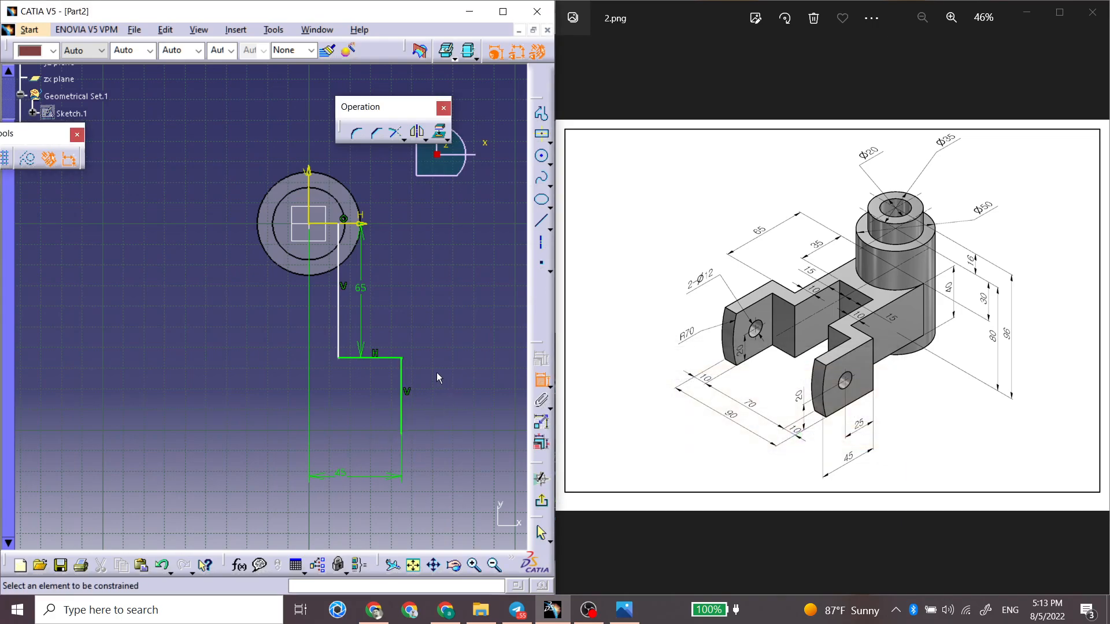
Step: Constrain the distance between the 65 mm vertical line and the V axis to 25 mm
{"action": "left_click", "coordinate": [341, 314]}
{"action": "left_click", "coordinate": [310, 207]}
{"action": "left_click", "coordinate": [349, 423]}
{"action": "double_click", "coordinate": [356, 422]}
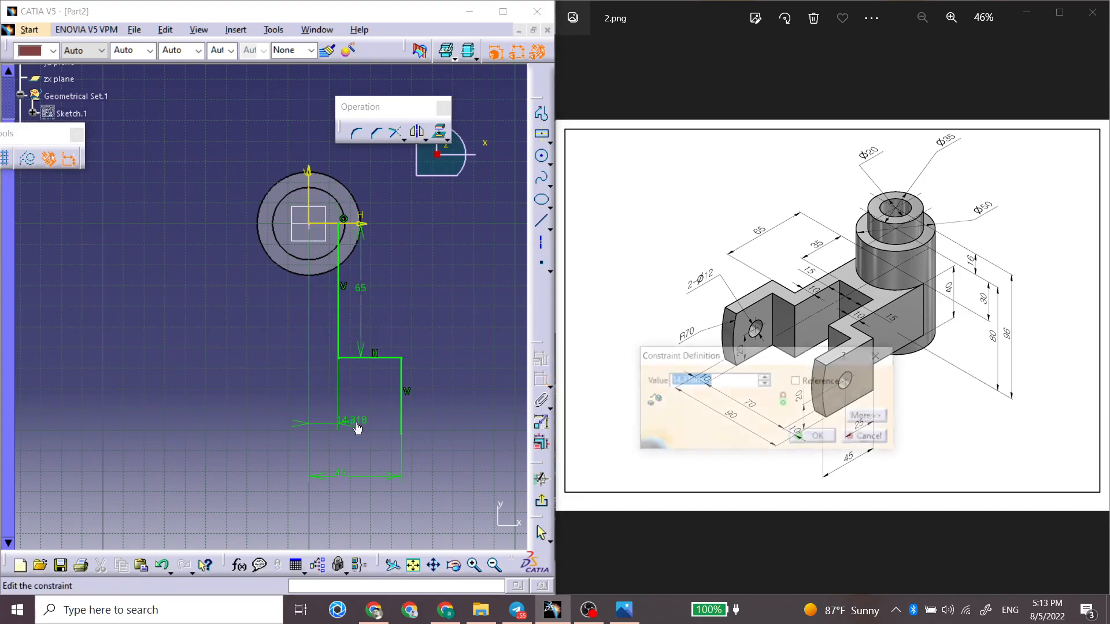
{"action": "type", "text": "25"}
{"action": "key", "text": "Return"}
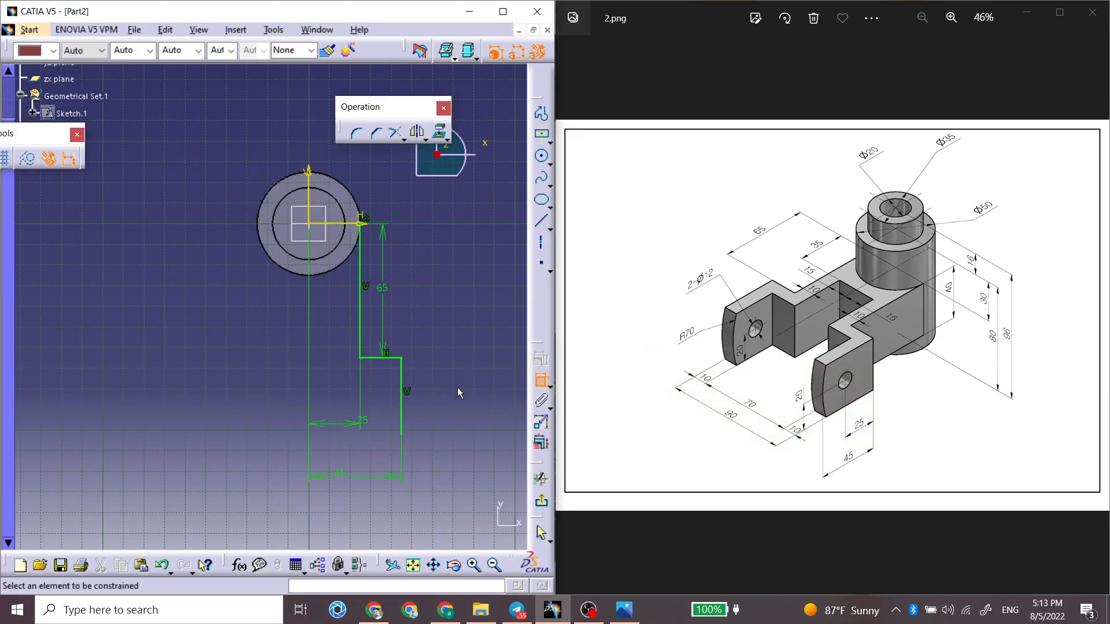
Step: Dimension the length of the profile's outer vertical line, entering 50 mm and correcting it to 45 mm
{"action": "left_click", "coordinate": [403, 414]}
{"action": "left_click", "coordinate": [461, 418]}
{"action": "double_click", "coordinate": [460, 412]}
{"action": "type", "text": "50"}
{"action": "key", "text": "Return"}
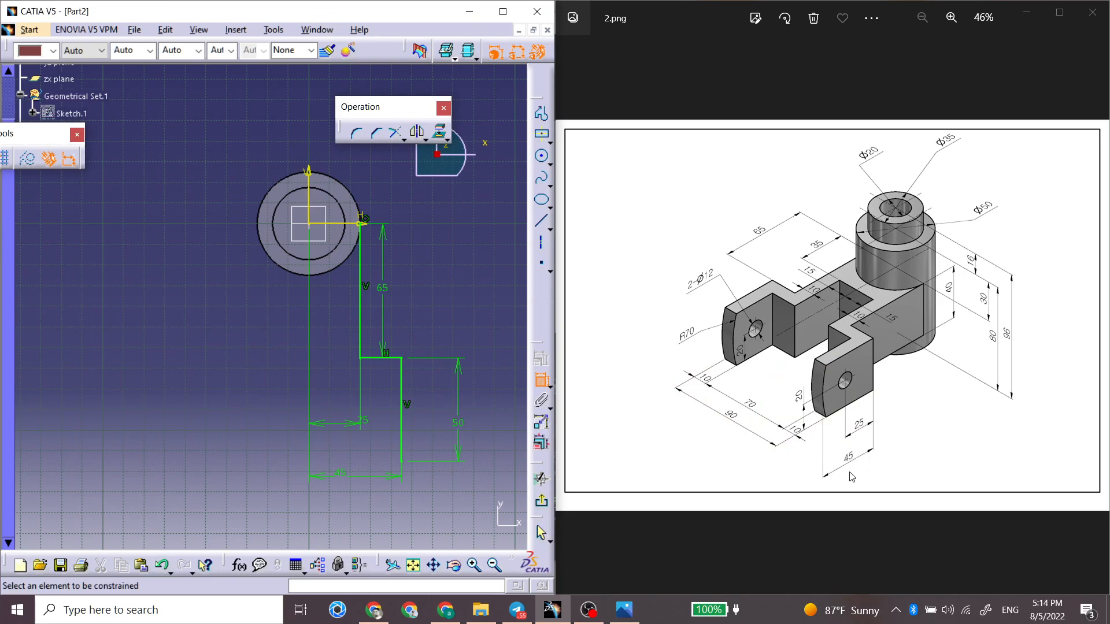
{"action": "double_click", "coordinate": [459, 427]}
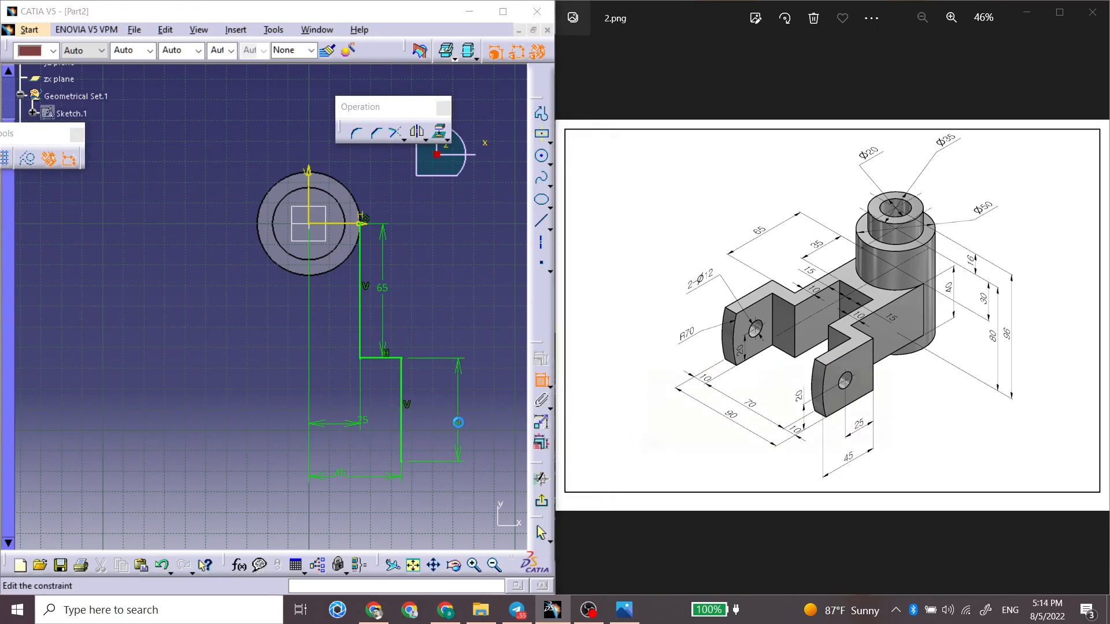
{"action": "type", "text": "45mm"}
{"action": "key", "text": "Return"}
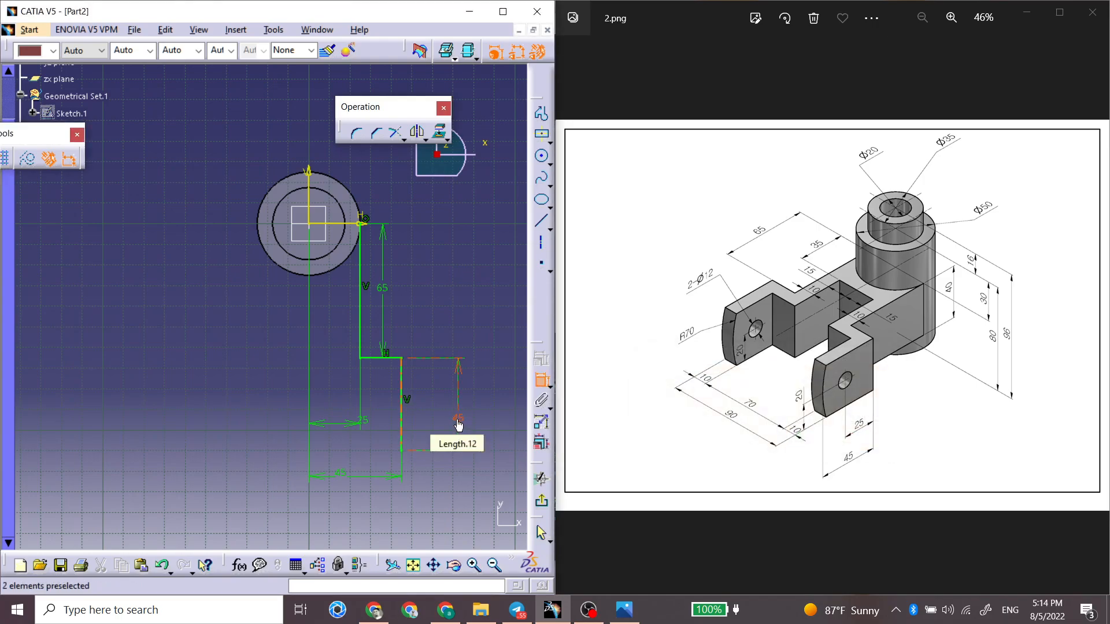
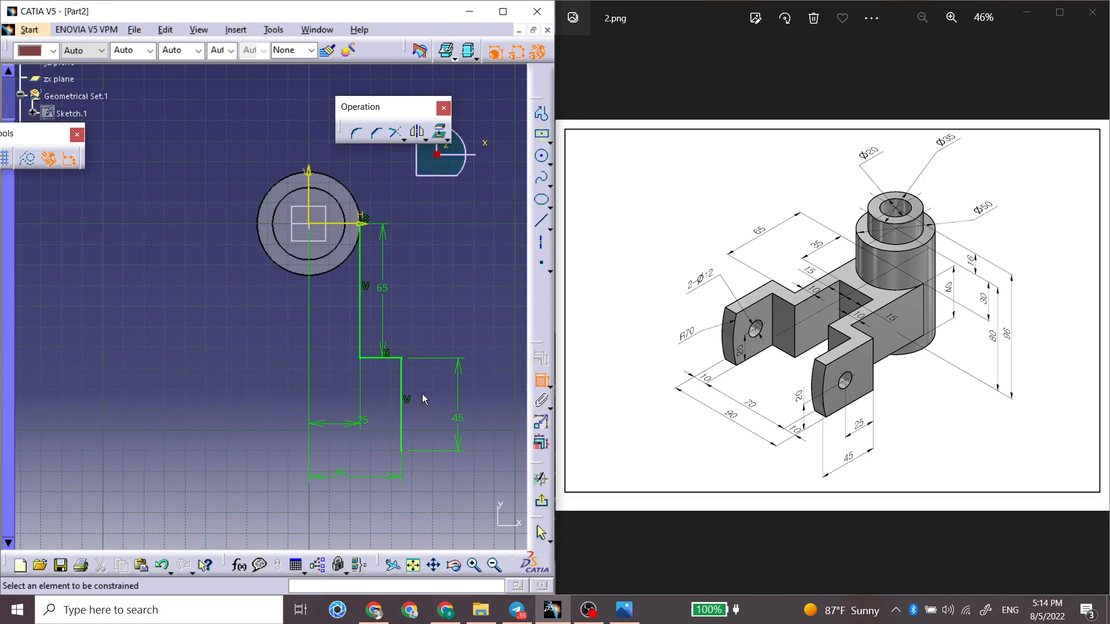
Step: Continue the profile from the lower end of the outer vertical line with a 10 mm horizontal line running inward
{"action": "left_click", "coordinate": [541, 113]}
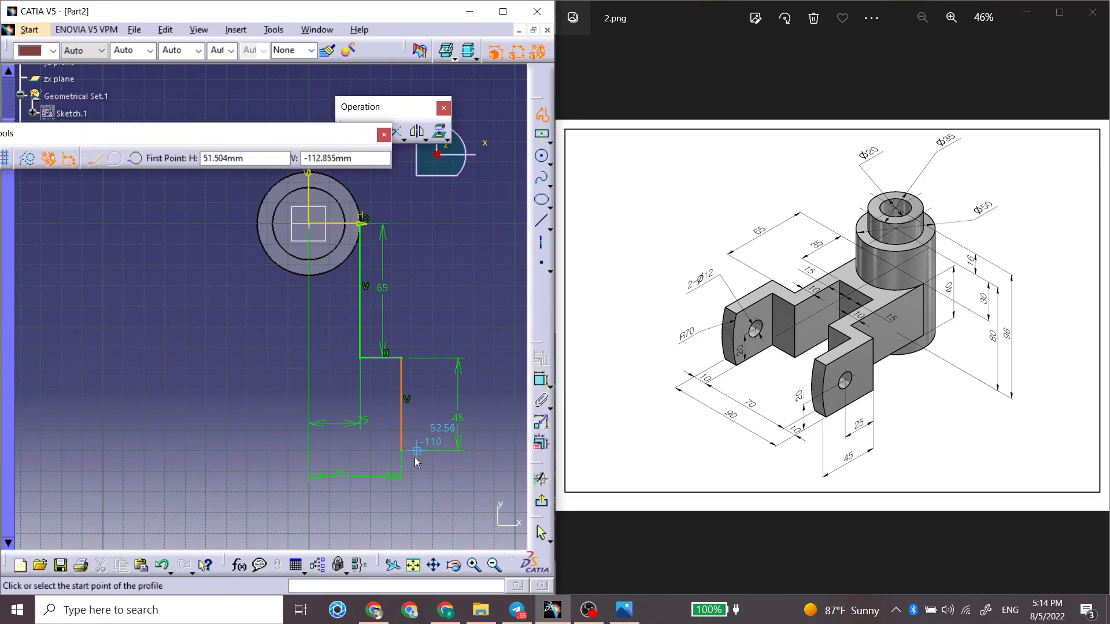
{"action": "left_click", "coordinate": [403, 451]}
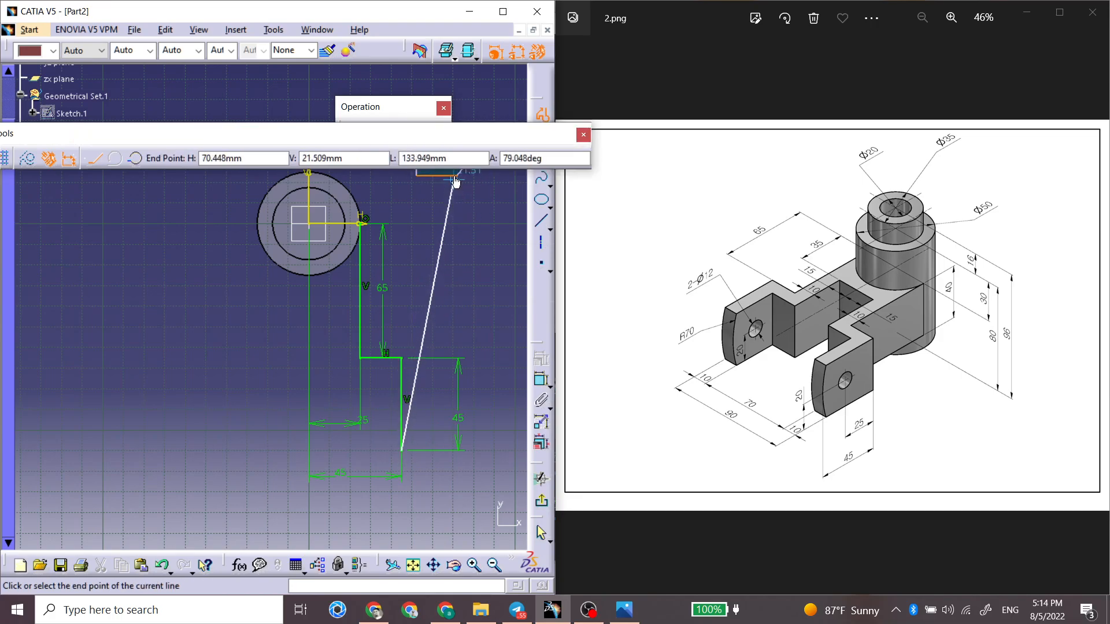
{"action": "left_click_drag", "start_coordinate": [459, 159], "coordinate": [352, 159]}
{"action": "type", "text": "10"}
{"action": "key", "text": "Return"}
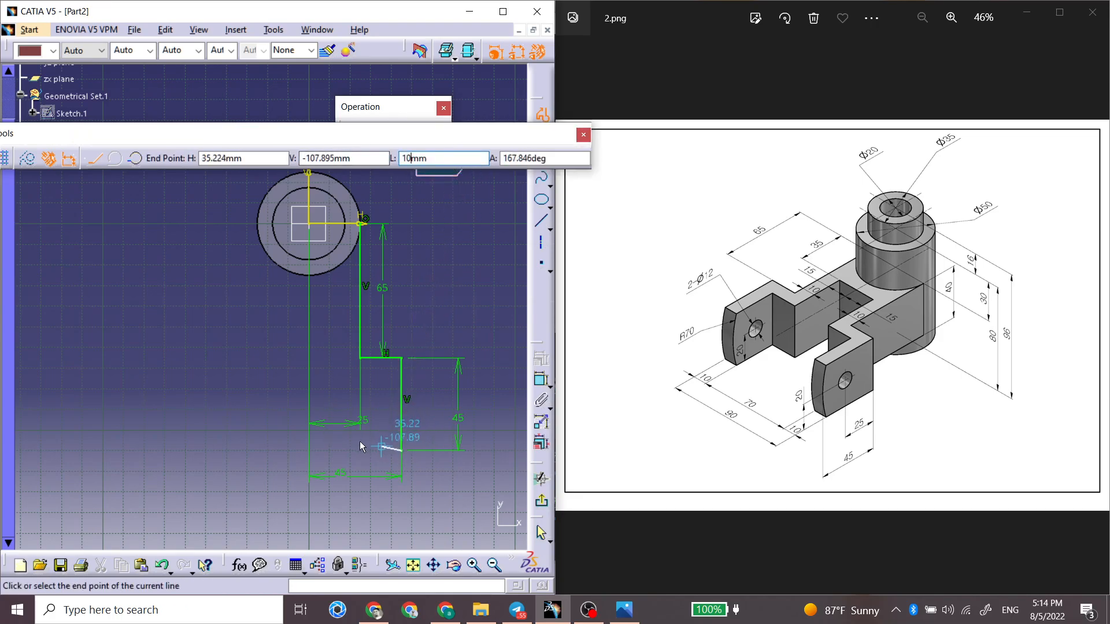
Step: Step the profile about 34 mm up, 17 mm inward, 37 mm up and 18 mm inward to the V axis, closing it through the origin
{"action": "left_click", "coordinate": [381, 379]}
{"action": "left_click", "coordinate": [346, 380]}
{"action": "left_click", "coordinate": [345, 302]}
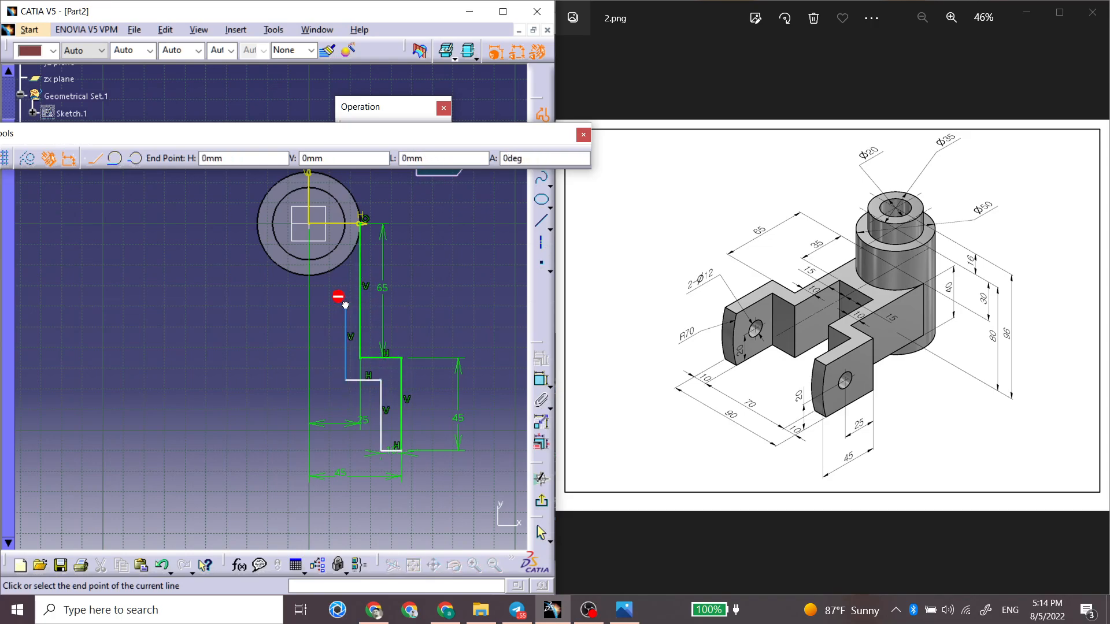
{"action": "left_click", "coordinate": [309, 303]}
{"action": "left_click", "coordinate": [309, 224]}
{"action": "left_click", "coordinate": [360, 224]}
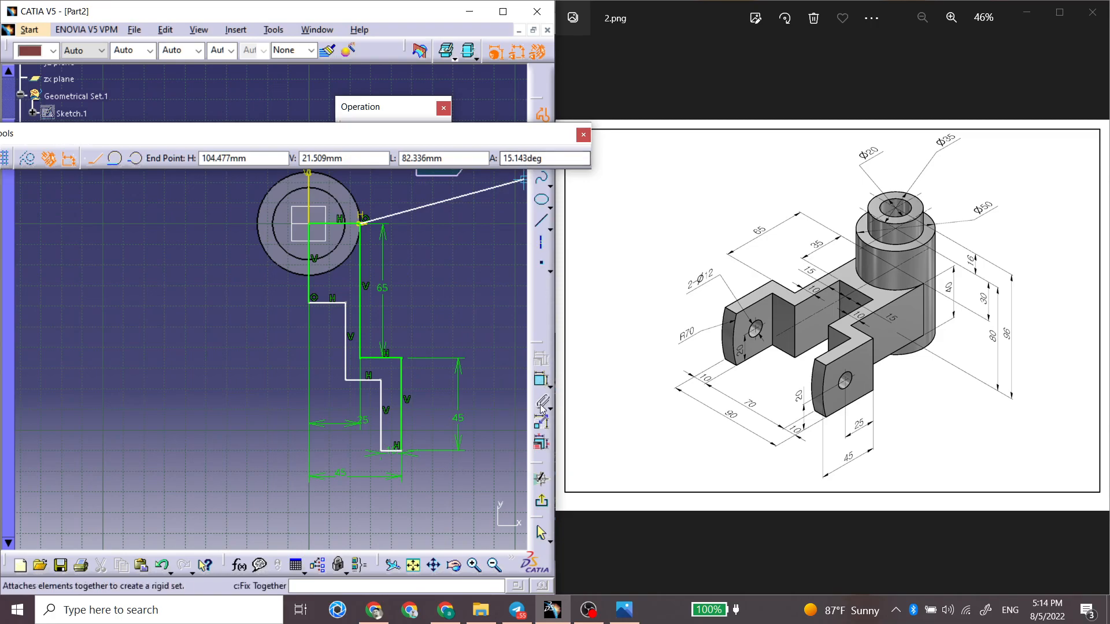
Step: Constrain the distance between the two horizontal lines of the lower step to 10 mm
{"action": "left_click", "coordinate": [541, 380]}
{"action": "left_click", "coordinate": [378, 381]}
{"action": "left_click", "coordinate": [376, 359]}
{"action": "left_click", "coordinate": [443, 374]}
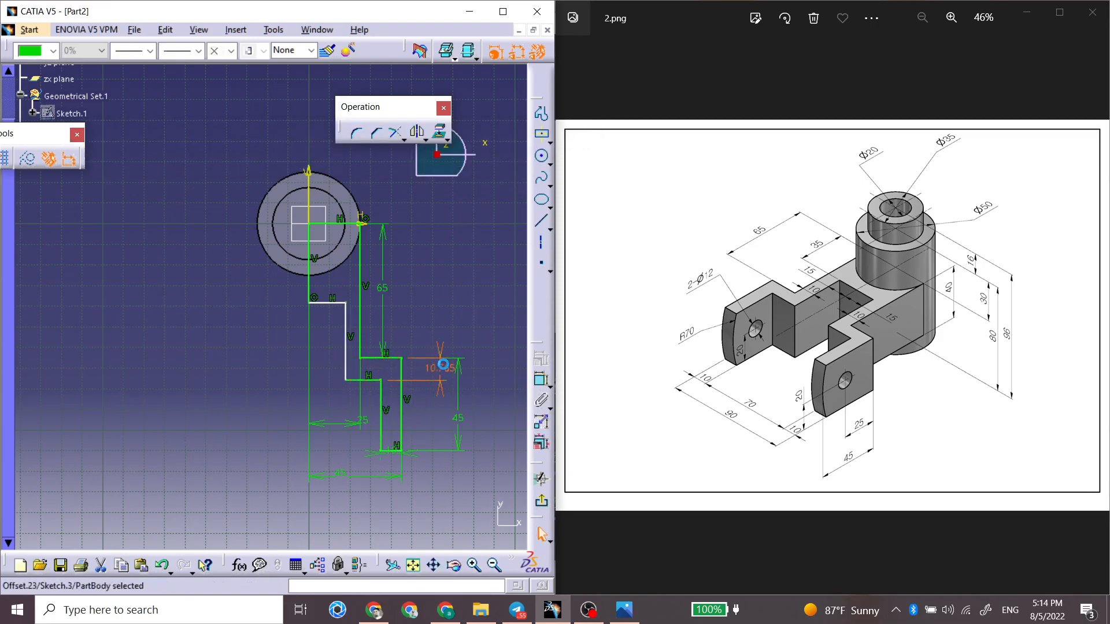
{"action": "double_click", "coordinate": [441, 367]}
{"action": "type", "text": "10"}
{"action": "key", "text": "Return"}
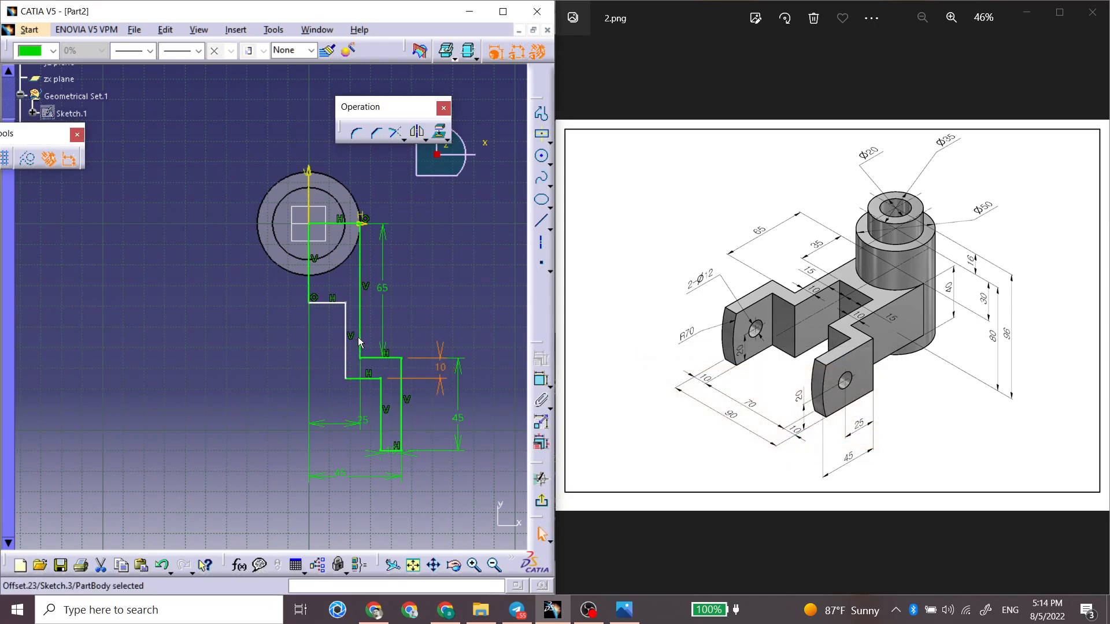
Step: Constrain the distance between the inner vertical line and the 65 mm vertical line to 10 mm
{"action": "left_click", "coordinate": [359, 338]}
{"action": "left_click", "coordinate": [541, 380]}
{"action": "left_click", "coordinate": [360, 330]}
{"action": "left_click", "coordinate": [376, 324]}
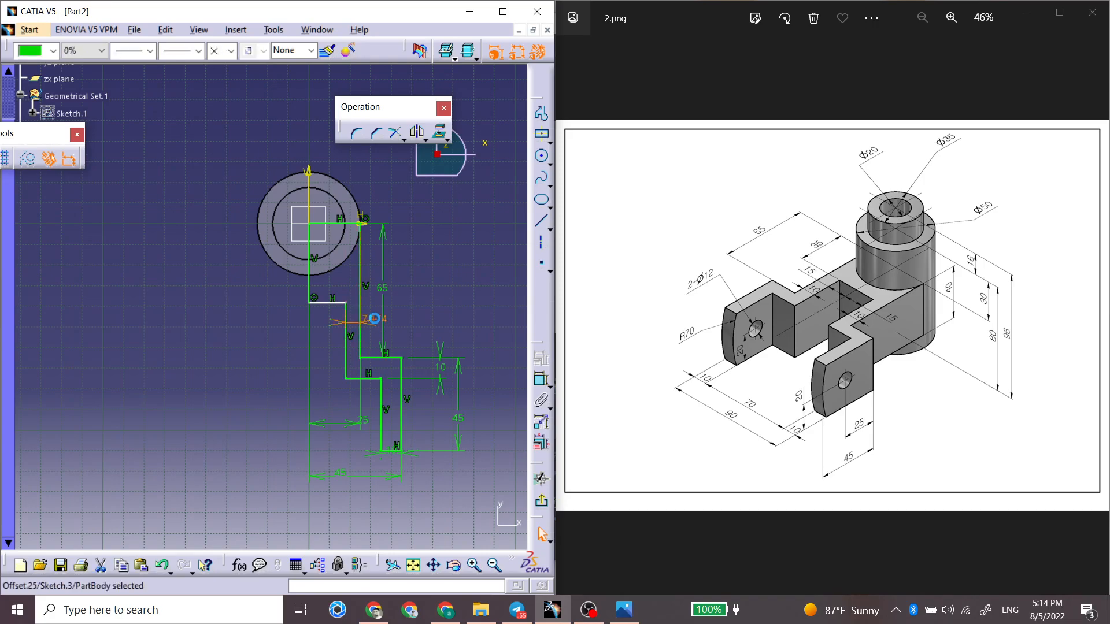
{"action": "double_click", "coordinate": [374, 320]}
{"action": "type", "text": "10"}
{"action": "key", "text": "Return"}
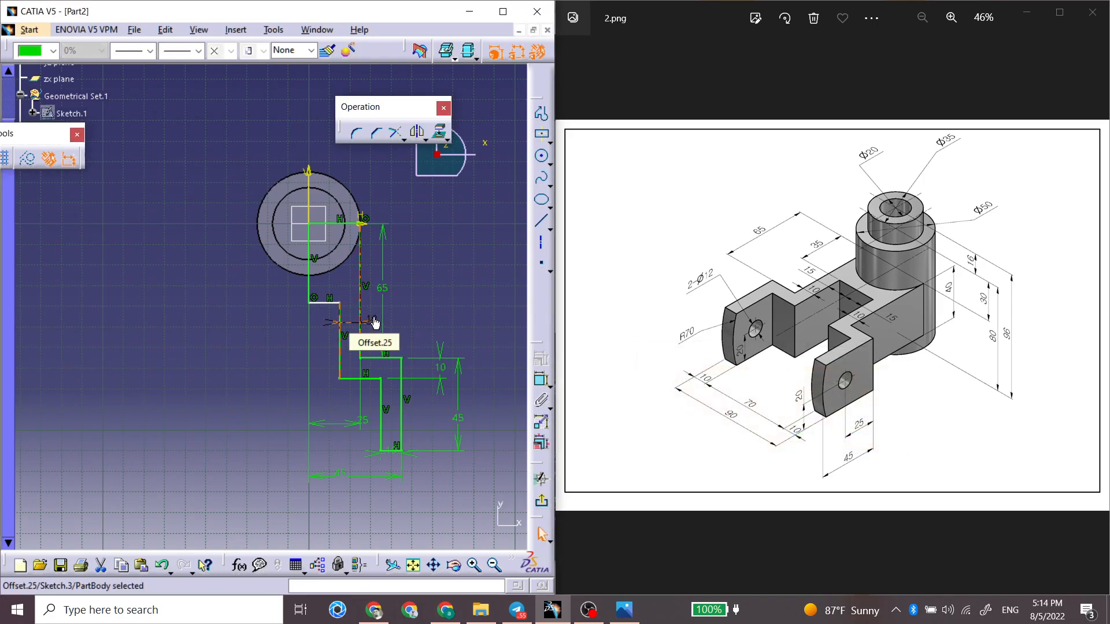
Step: Constrain the distance between the short inner horizontal line at the V axis and the profile's top line to 35 mm
{"action": "left_click", "coordinate": [325, 302]}
{"action": "left_click", "coordinate": [543, 382]}
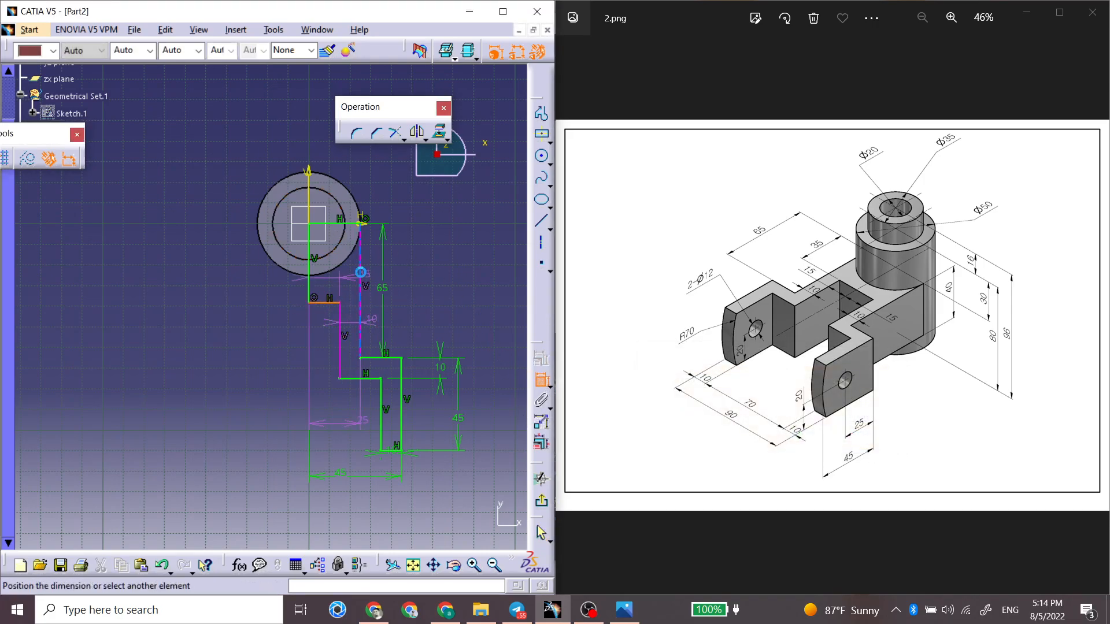
{"action": "left_click", "coordinate": [339, 227]}
{"action": "left_click", "coordinate": [438, 249]}
{"action": "double_click", "coordinate": [438, 250]}
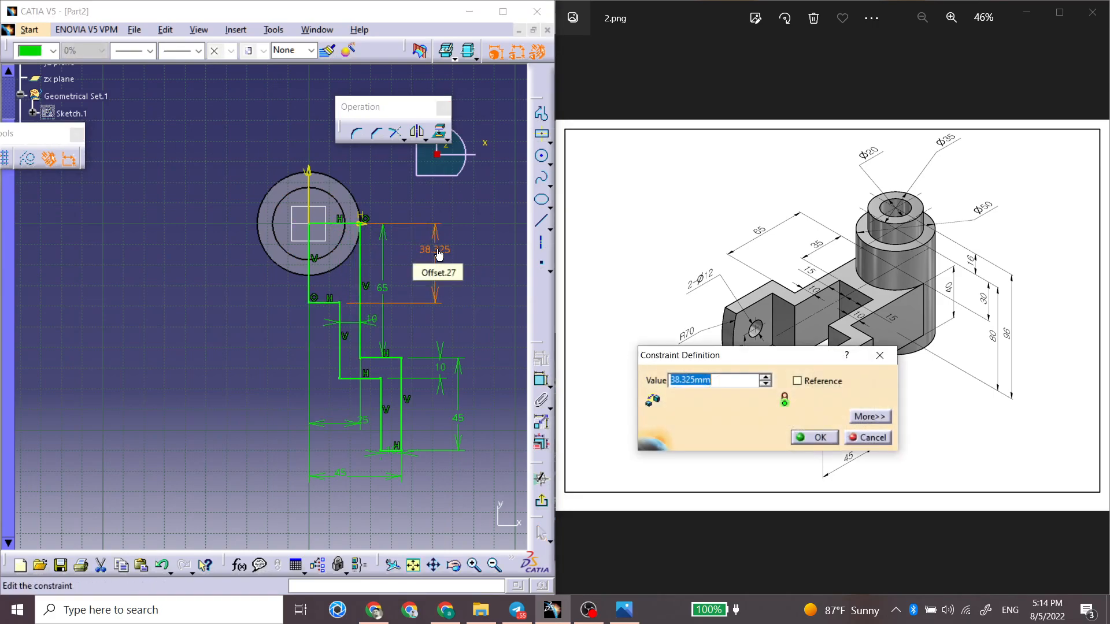
{"action": "key", "text": "Return"}
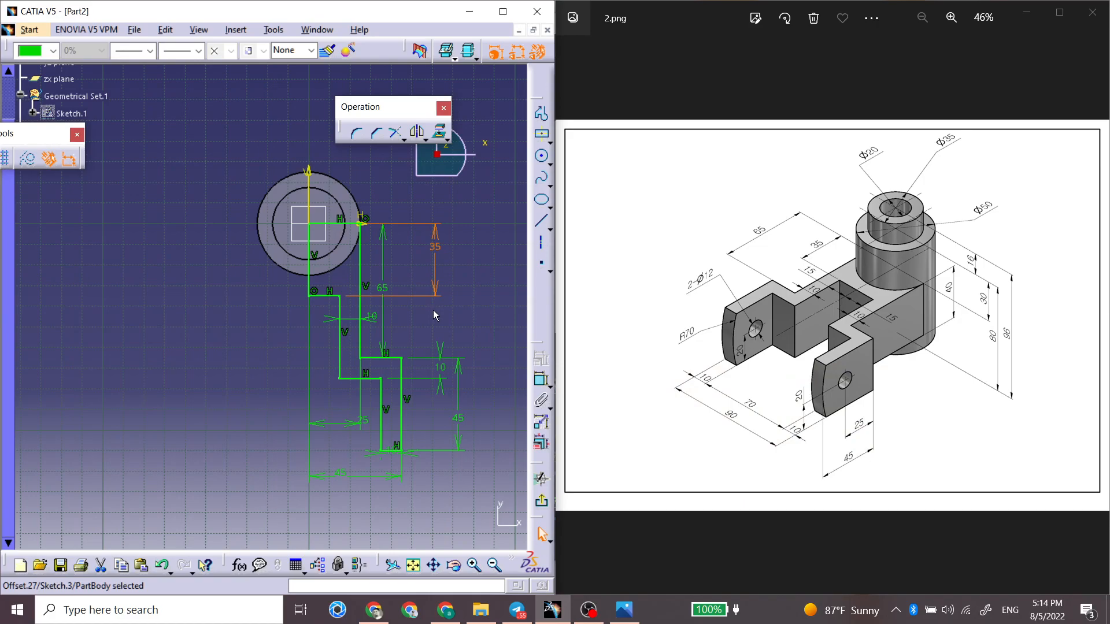
Step: Mirror the whole arm profile about the V axis to form both fork arms
{"action": "mouse_move", "coordinate": [424, 369]}
{"action": "middle_mouse_down"}
{"action": "mouse_move", "coordinate": [460, 313]}
{"action": "mouse_move", "coordinate": [467, 371]}
{"action": "middle_mouse_up"}
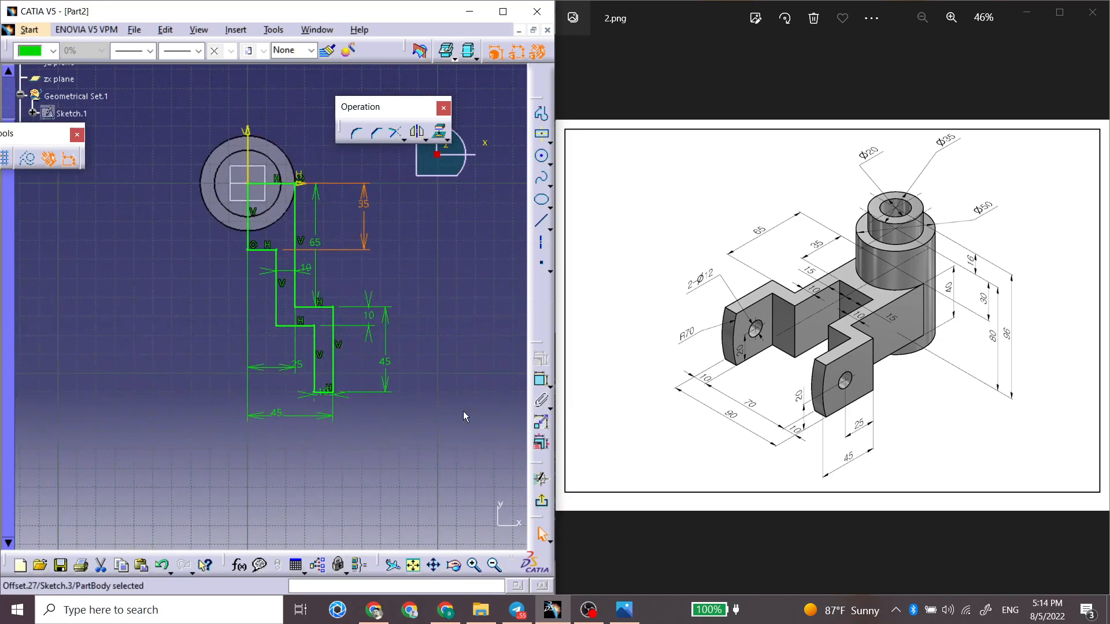
{"action": "left_click", "coordinate": [248, 249]}
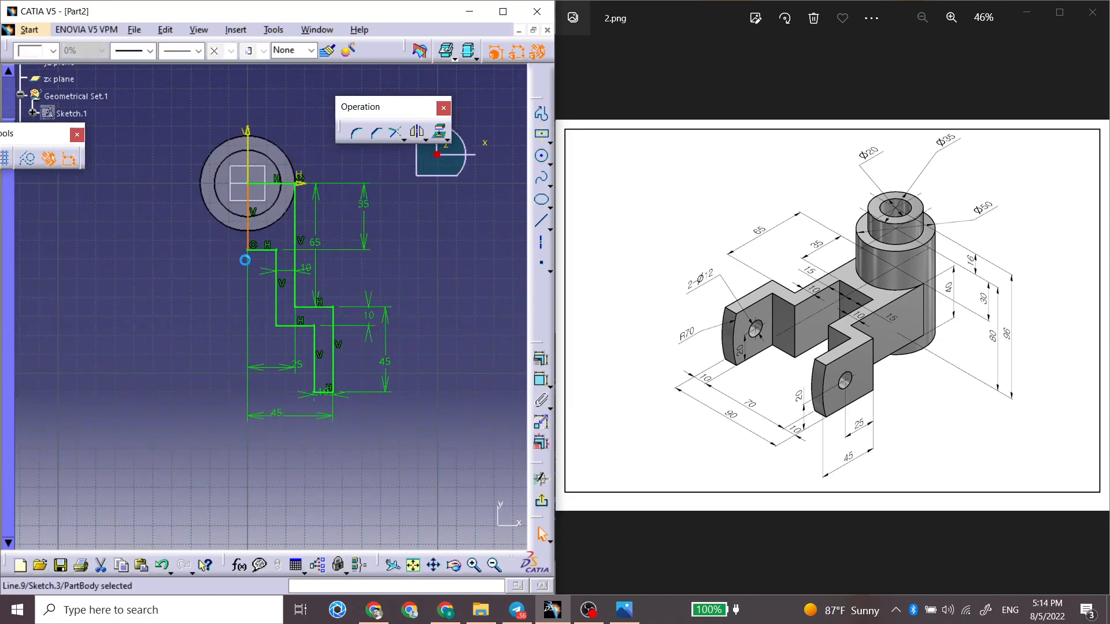
{"action": "left_click", "coordinate": [27, 162]}
{"action": "left_click", "coordinate": [430, 224]}
{"action": "middle_click_drag", "start_coordinate": [430, 224], "coordinate": [408, 254]}
{"action": "mouse_move", "coordinate": [397, 190]}
{"action": "left_mouse_down"}
{"action": "mouse_move", "coordinate": [285, 425]}
{"action": "mouse_move", "coordinate": [202, 459]}
{"action": "left_mouse_up"}
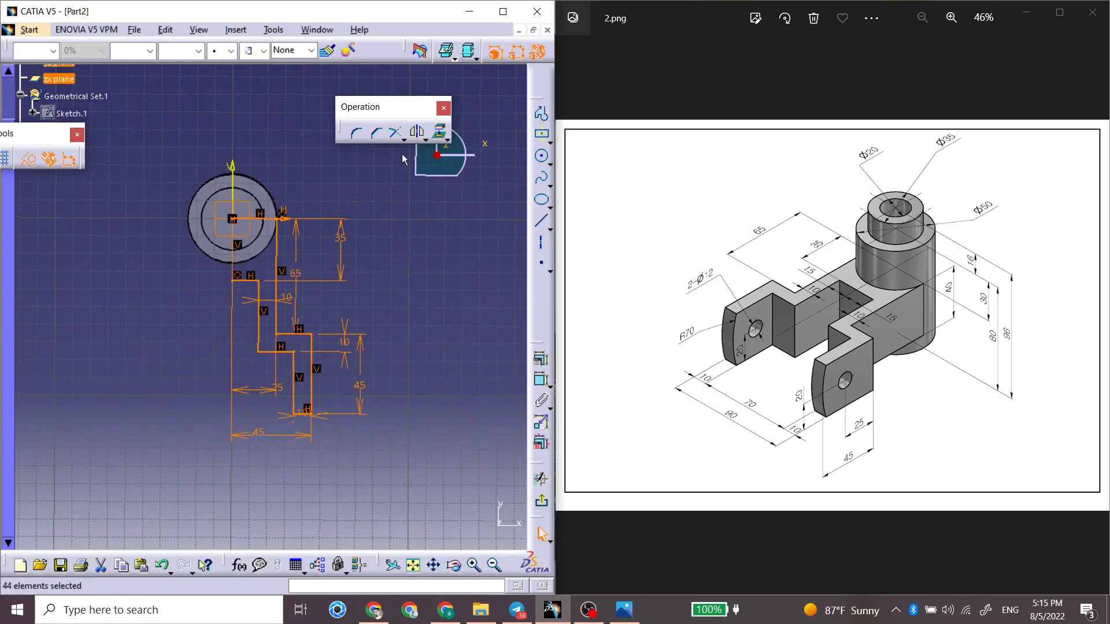
{"action": "left_click", "coordinate": [417, 132]}
{"action": "left_click", "coordinate": [238, 194]}
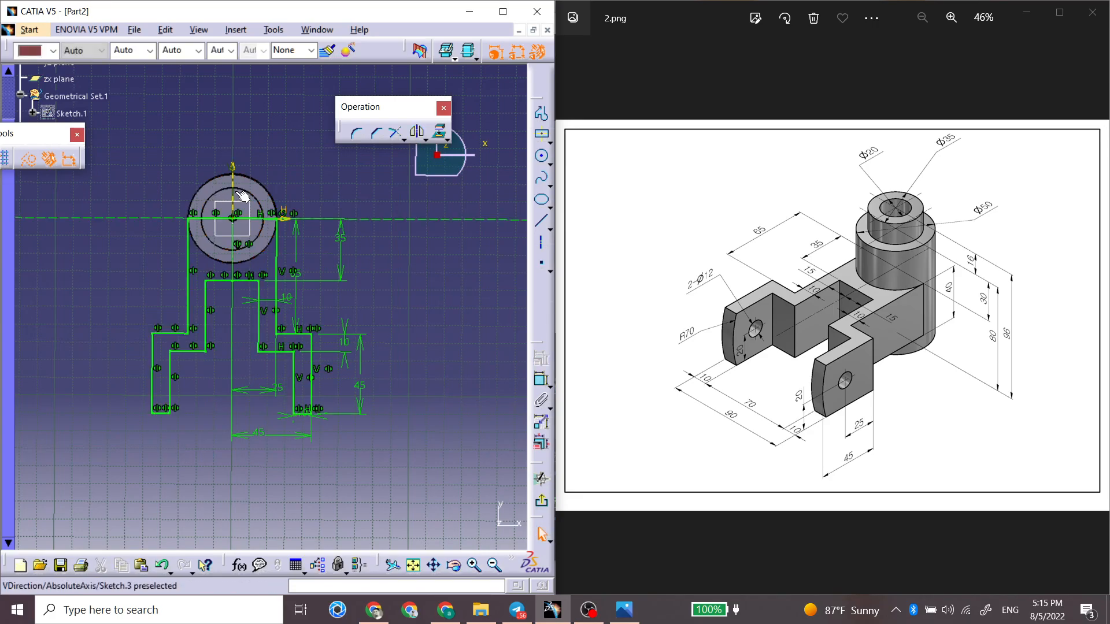
Step: Exit the sketch and pad the fork profile 40 mm in the reversed direction
{"action": "left_click", "coordinate": [540, 505]}
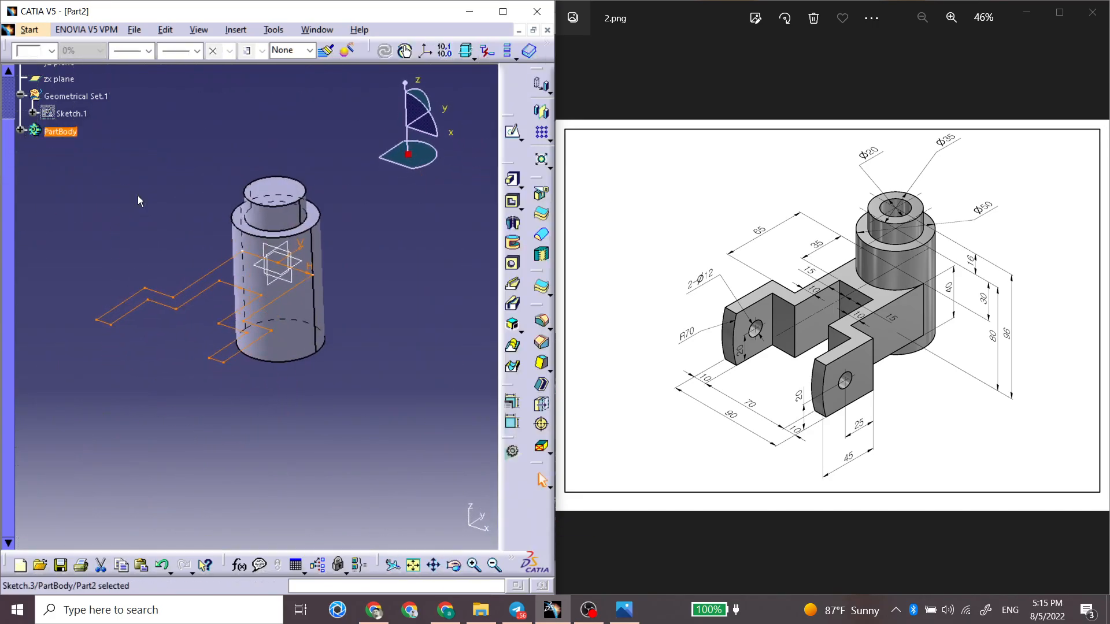
{"action": "left_click", "coordinate": [513, 179]}
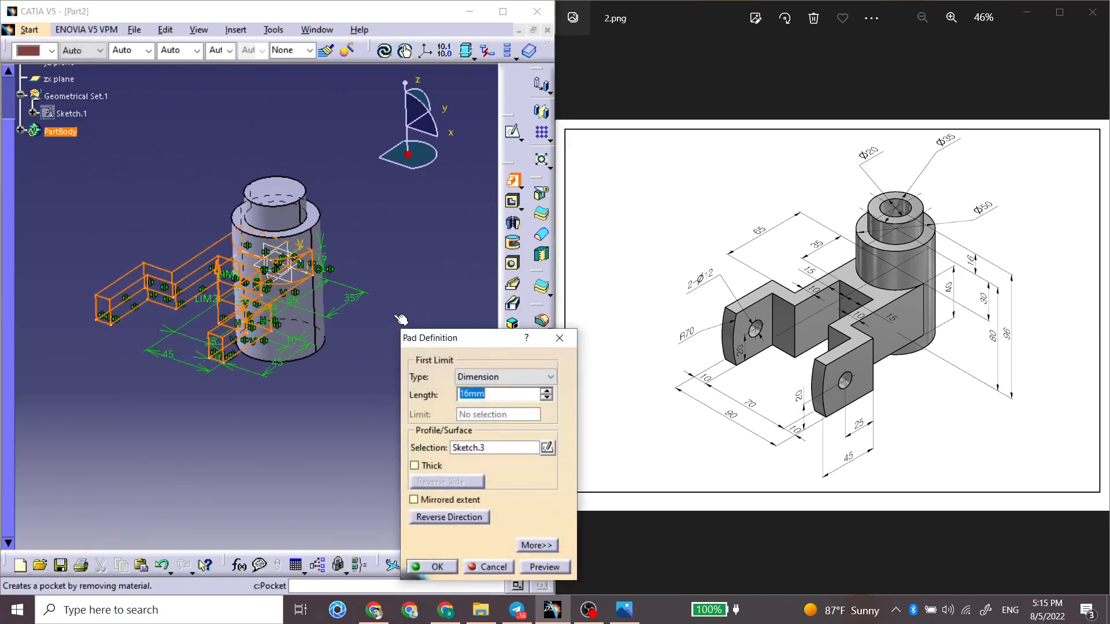
{"action": "left_click", "coordinate": [456, 518]}
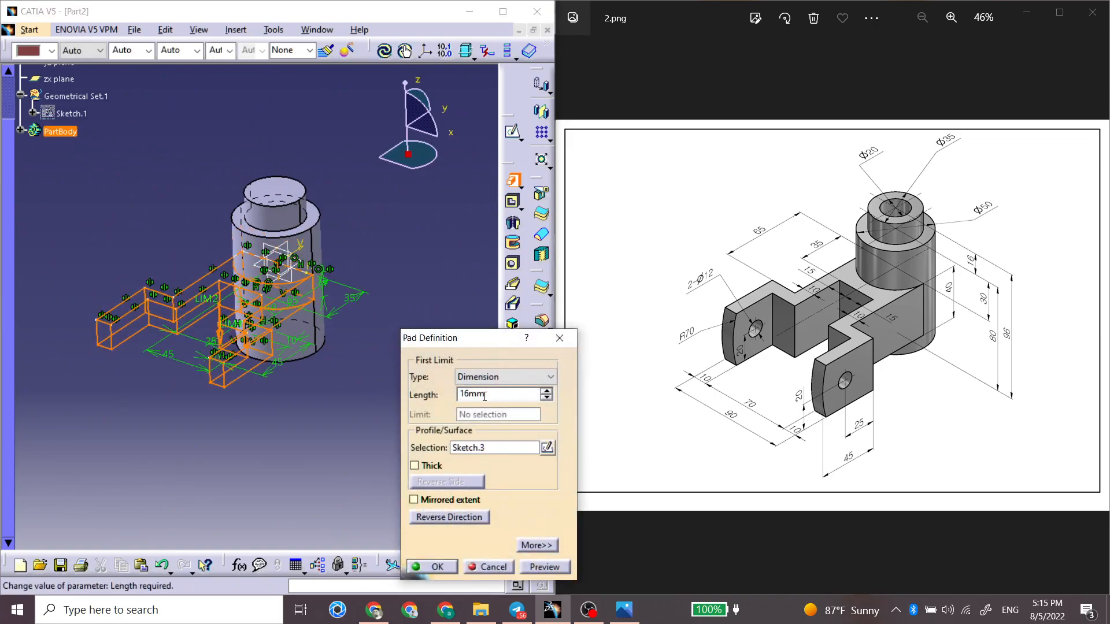
{"action": "type", "text": "40"}
{"action": "key", "text": "Return"}
Step: Start a sketch on the near fork arm's outer face and draw a circle about 7.7 mm in diameter on it
{"action": "left_click", "coordinate": [306, 425]}
{"action": "middle_click_drag", "start_coordinate": [305, 425], "coordinate": [240, 335]}
{"action": "left_click", "coordinate": [249, 356]}
{"action": "left_click", "coordinate": [199, 374]}
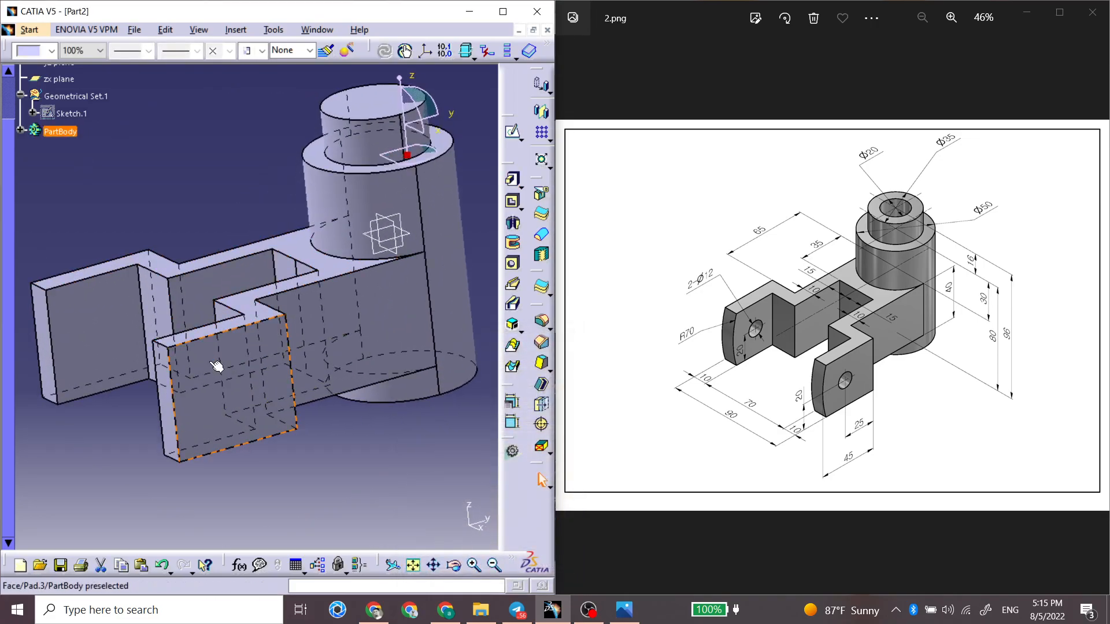
{"action": "left_click", "coordinate": [513, 131]}
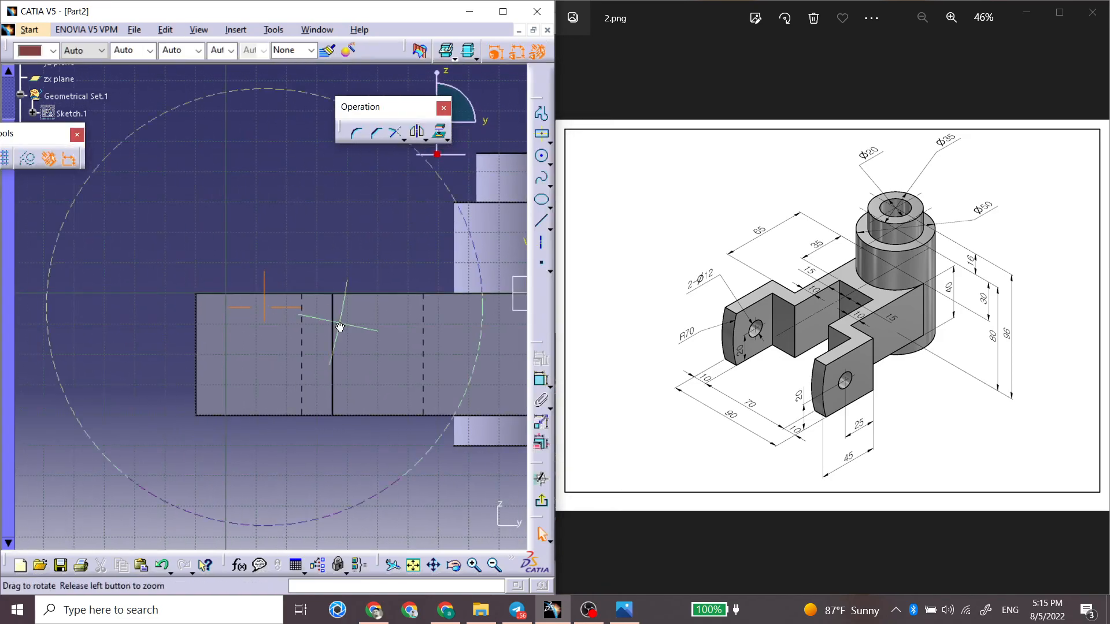
{"action": "left_click", "coordinate": [538, 158]}
{"action": "left_click", "coordinate": [257, 351]}
{"action": "left_click", "coordinate": [270, 349]}
Step: Dimension the circle's diameter and set it to 12 mm
{"action": "left_click", "coordinate": [541, 380]}
{"action": "left_click", "coordinate": [266, 343]}
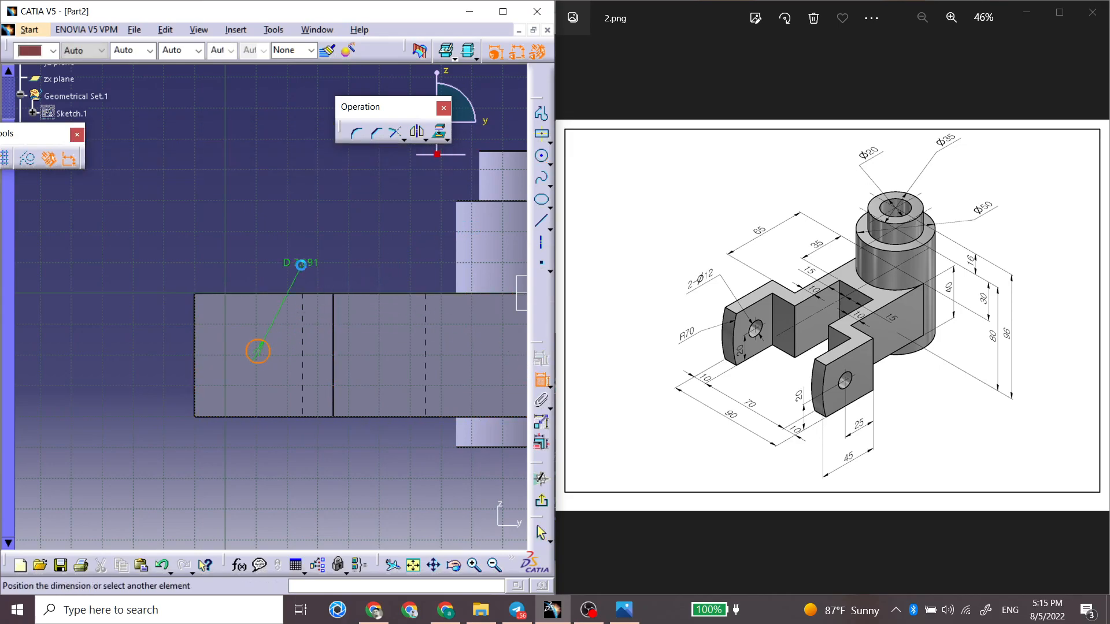
{"action": "left_click", "coordinate": [311, 247]}
{"action": "double_click", "coordinate": [311, 245]}
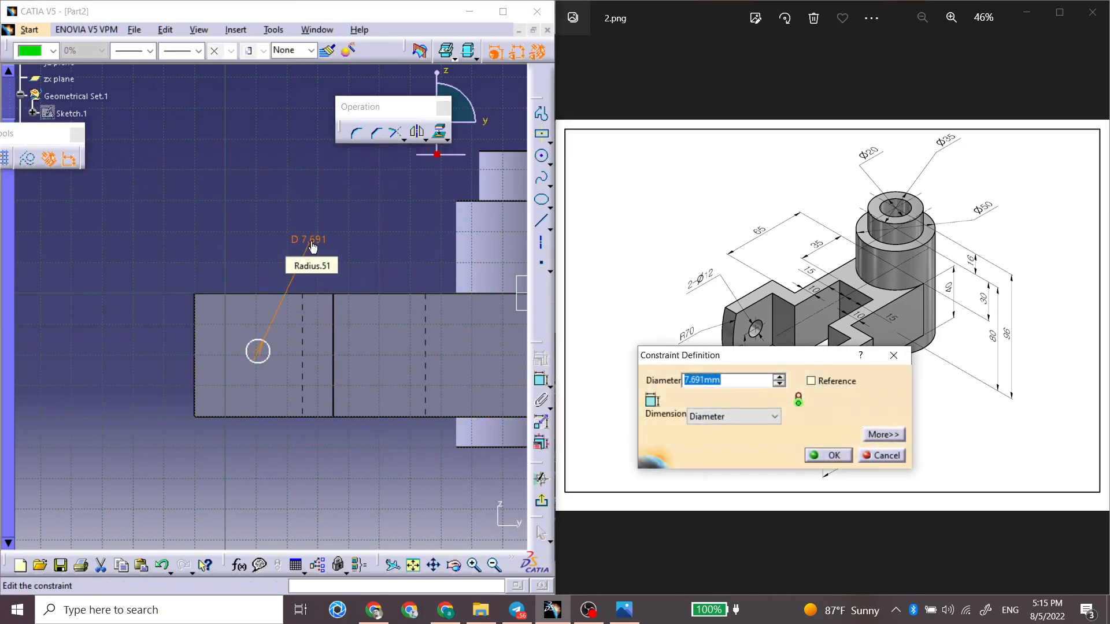
{"action": "key", "text": "Return"}
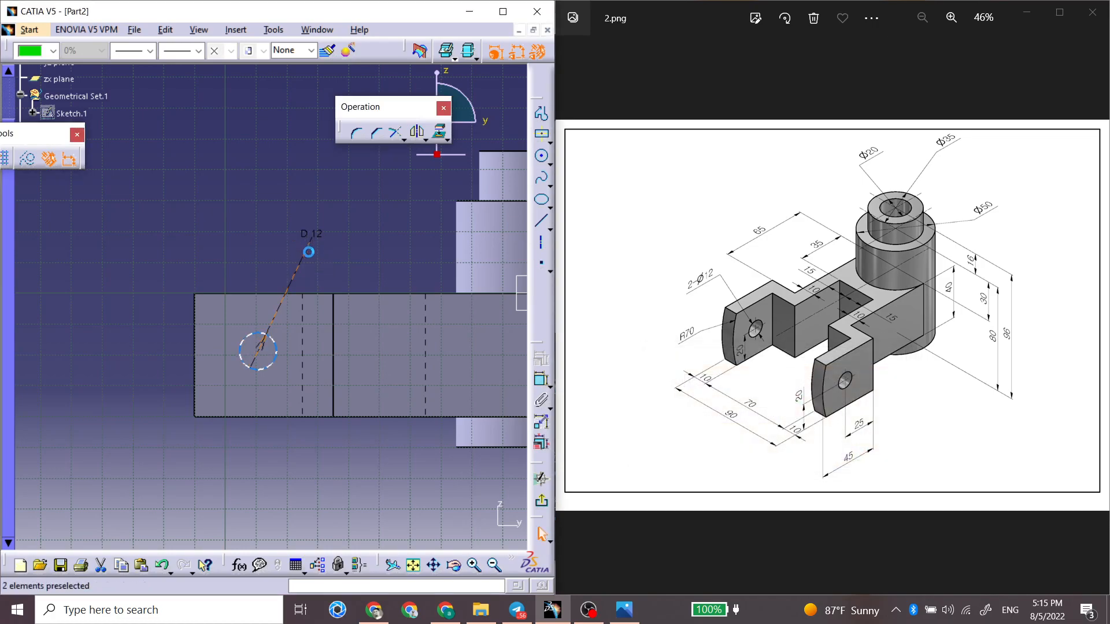
Step: Constrain the circle's centre to 20 mm above the bottom edge of the fork arm
{"action": "left_click", "coordinate": [541, 380]}
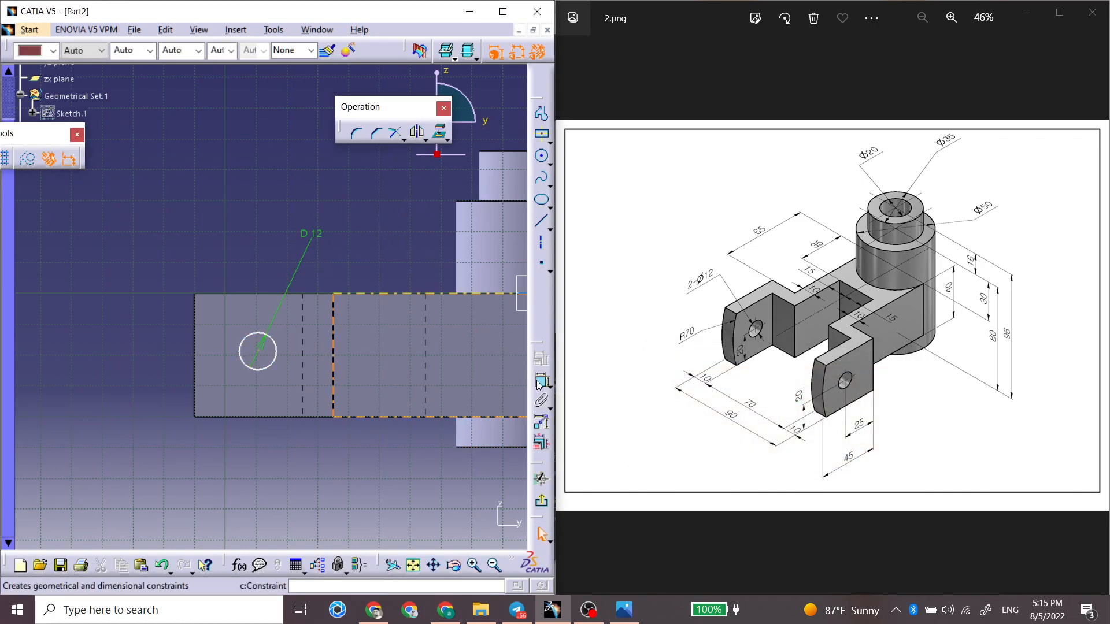
{"action": "left_click", "coordinate": [262, 352]}
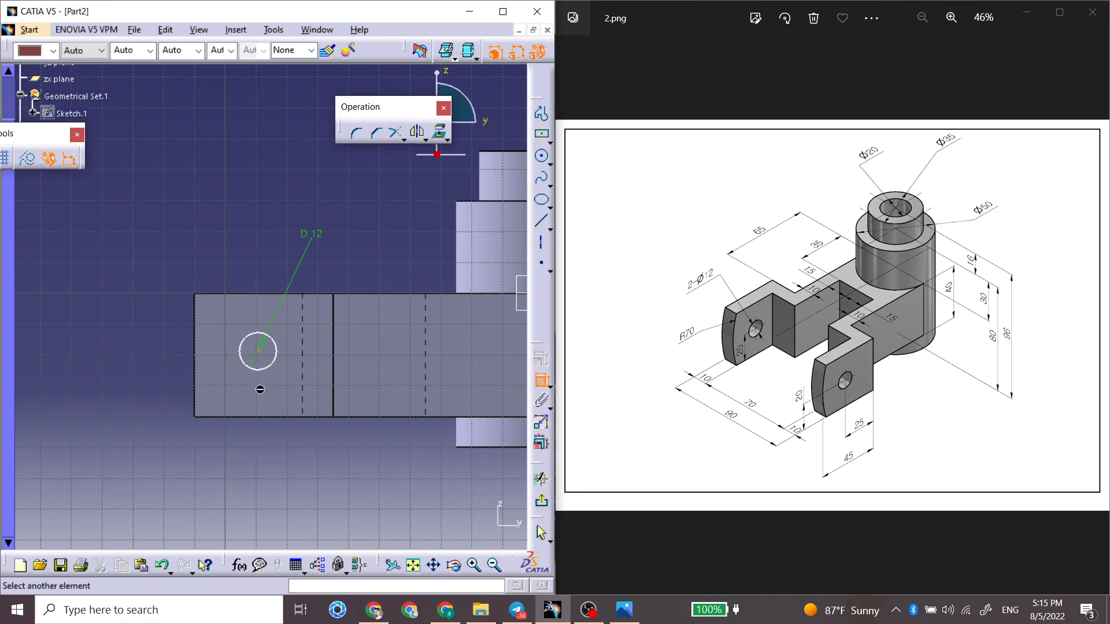
{"action": "left_click", "coordinate": [269, 417]}
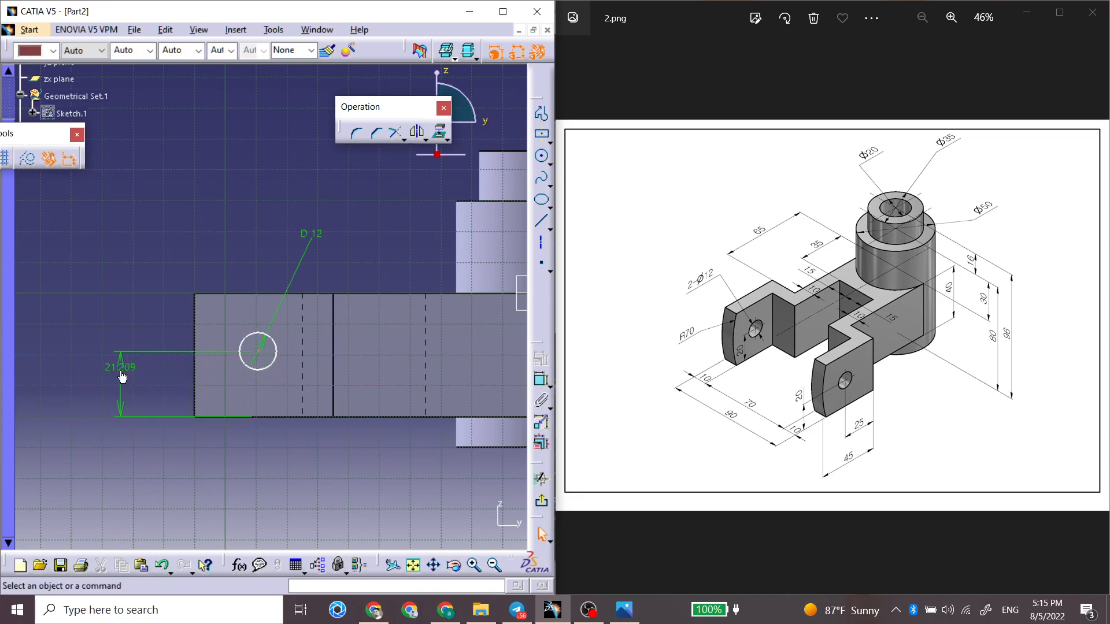
{"action": "double_click", "coordinate": [125, 366]}
{"action": "type", "text": "20"}
{"action": "key", "text": "Return"}
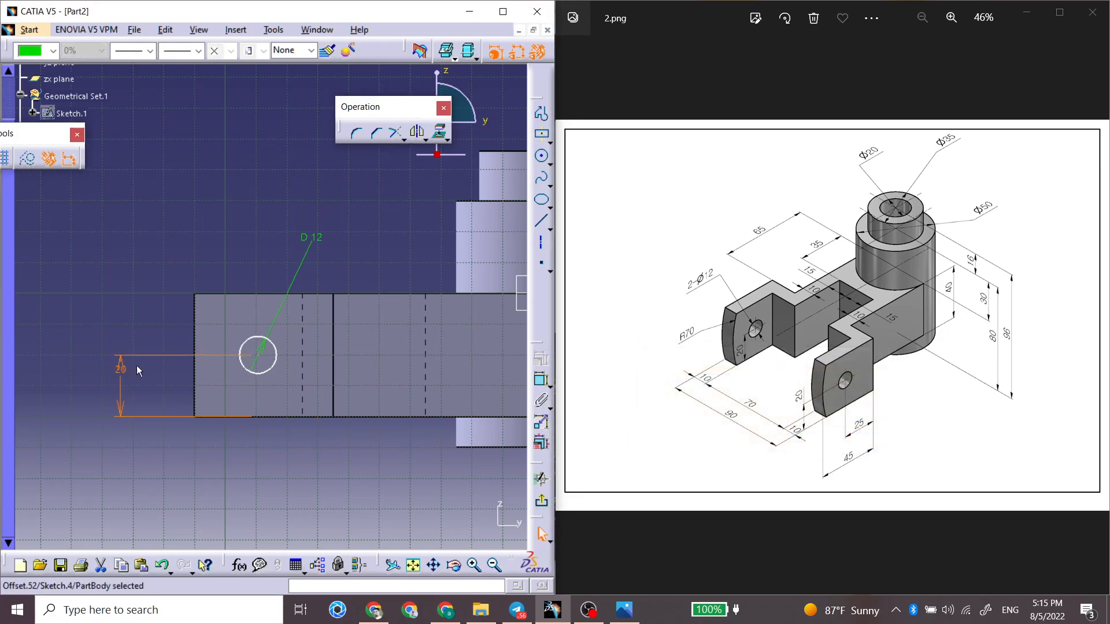
Step: Constrain the distance between the circle's centre and the arm face's inner vertical edge to 25 mm
{"action": "left_click", "coordinate": [258, 356]}
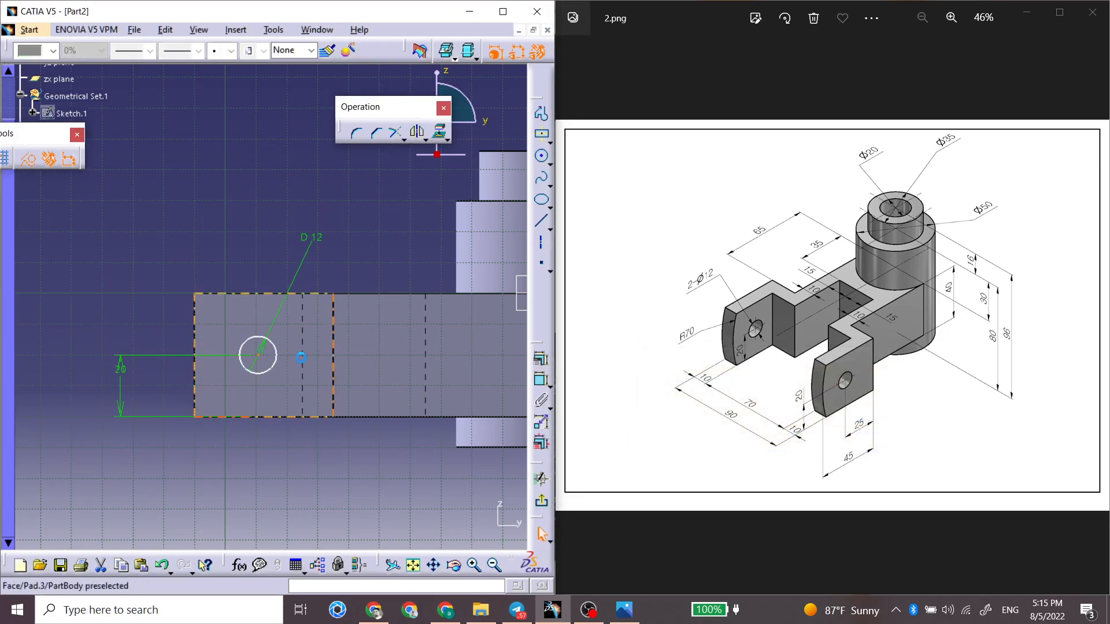
{"action": "left_click", "coordinate": [335, 362], "text": "ctrl"}
{"action": "left_click", "coordinate": [540, 380]}
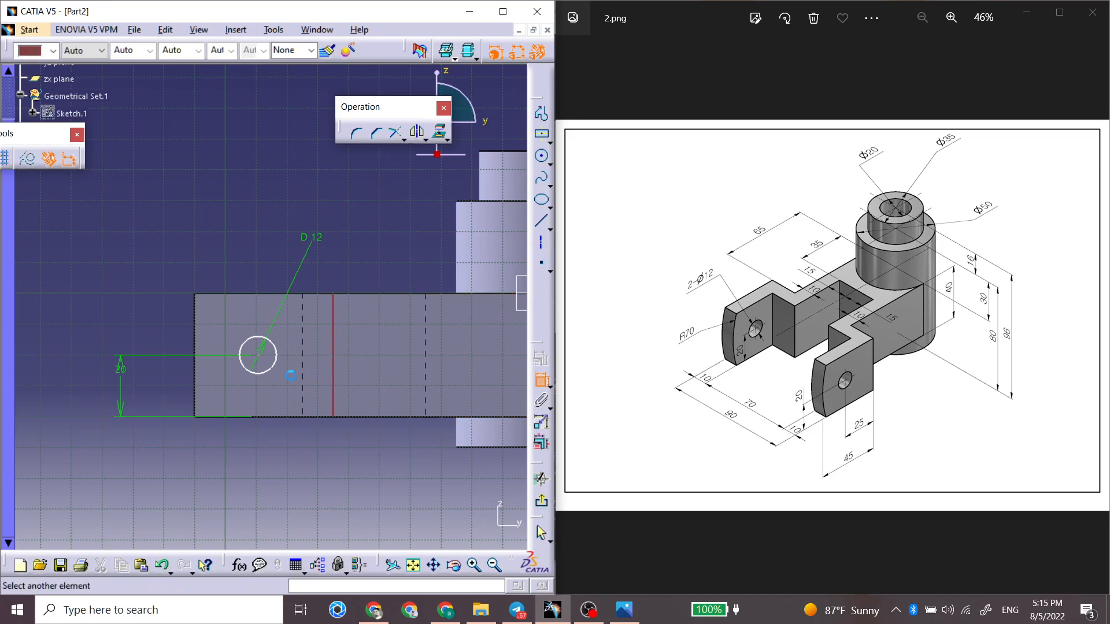
{"action": "left_click", "coordinate": [263, 357]}
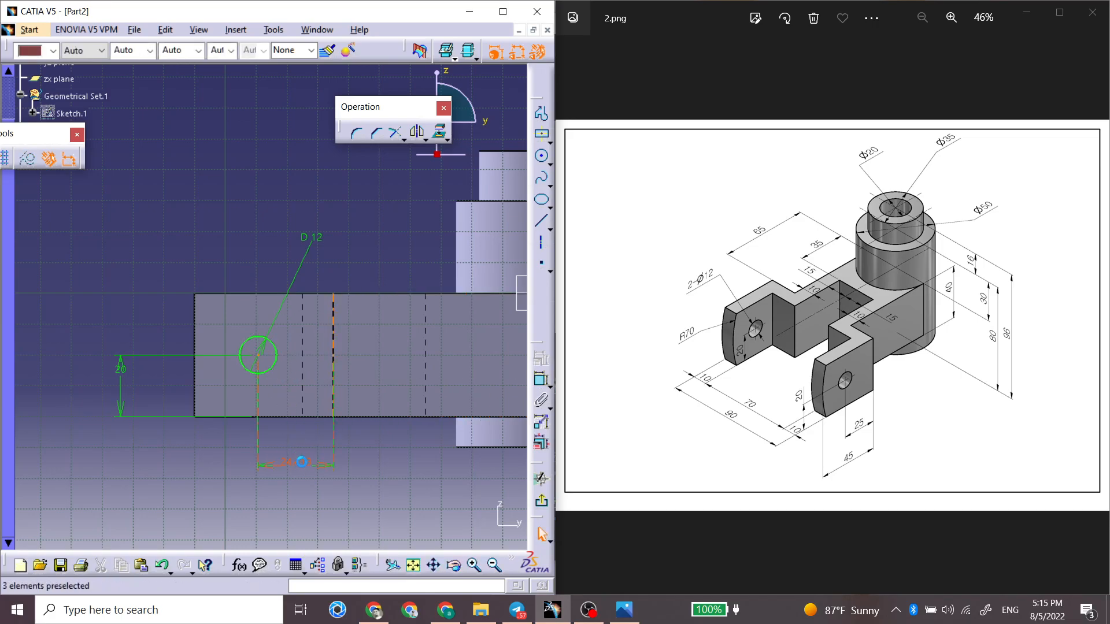
{"action": "double_click", "coordinate": [305, 464]}
{"action": "type", "text": "25"}
{"action": "key", "text": "Return"}
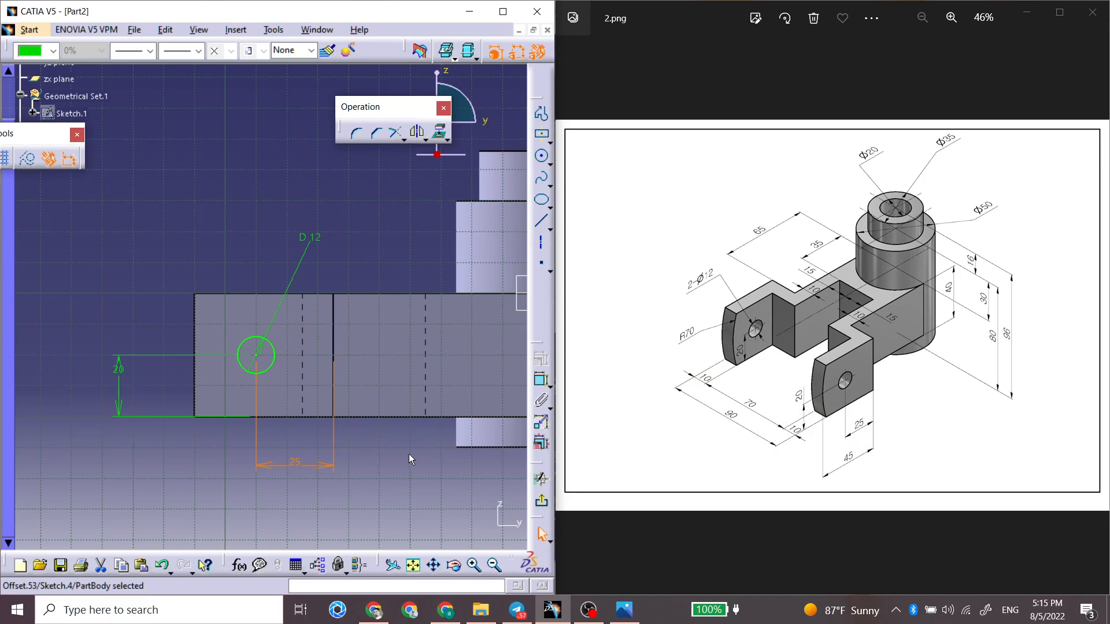
Step: Leave the sketch and pocket the 12 mm circle with the Up to last limit through both fork arms
{"action": "left_click", "coordinate": [542, 500]}
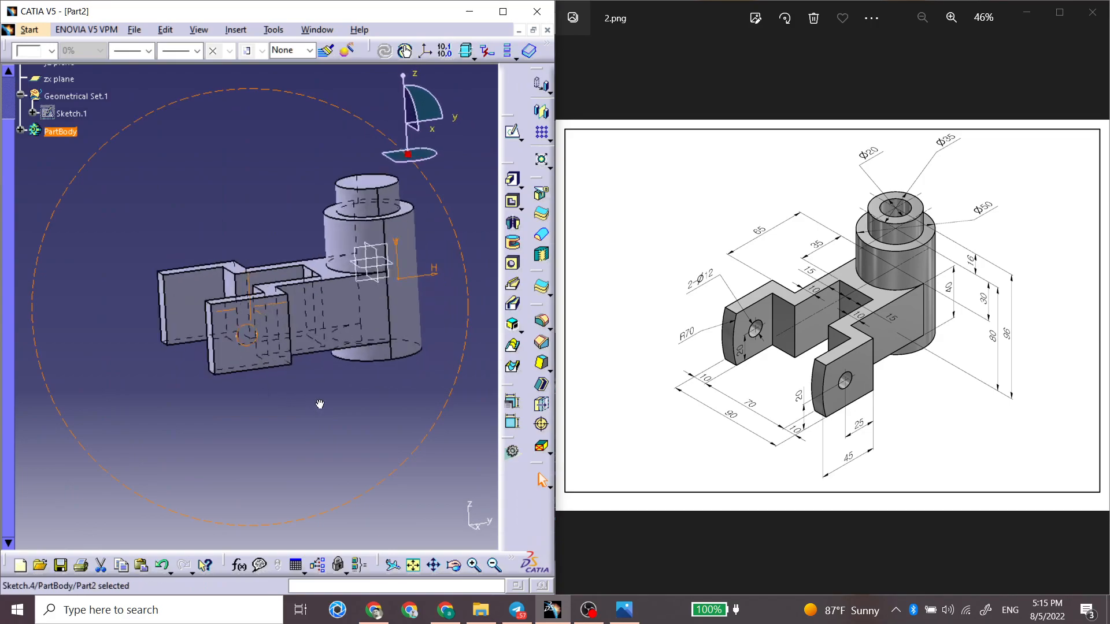
{"action": "left_click", "coordinate": [514, 203]}
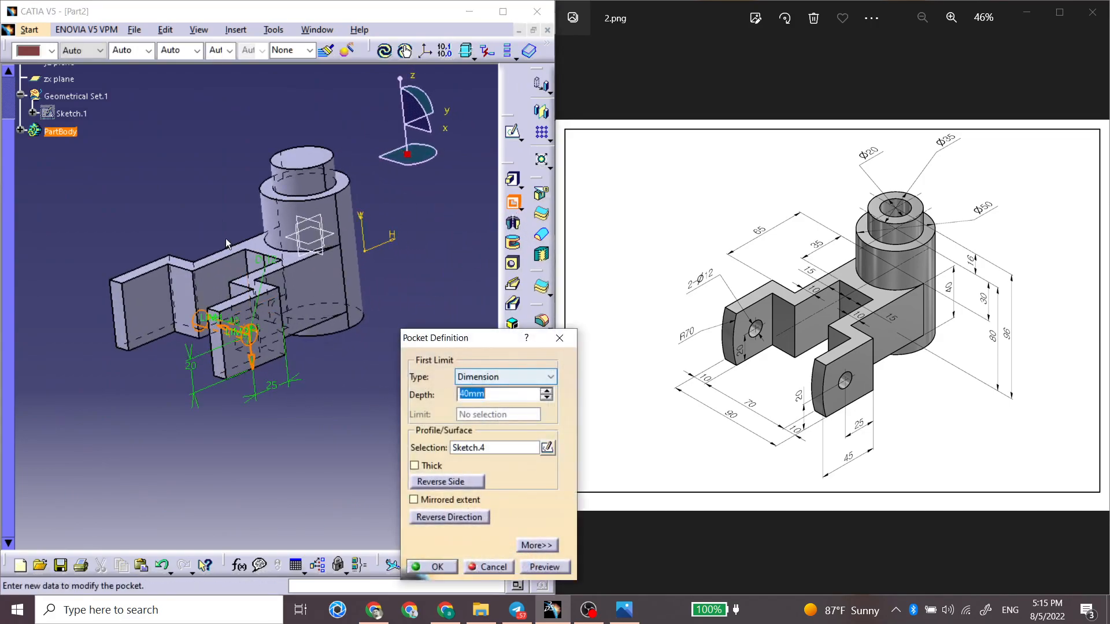
{"action": "left_click", "coordinate": [481, 377]}
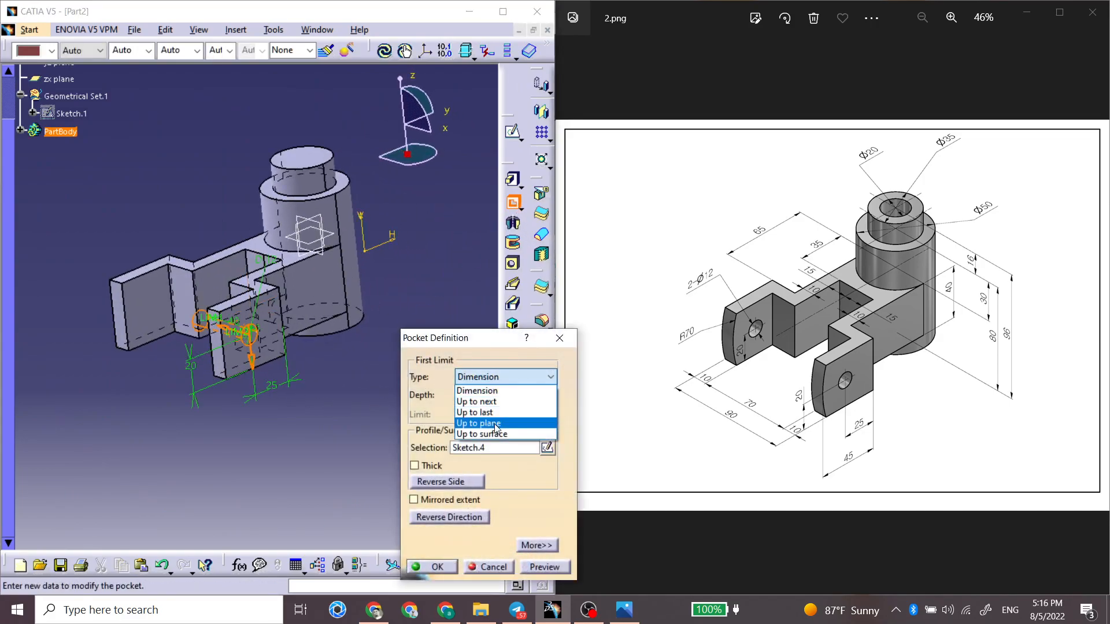
{"action": "left_click", "coordinate": [494, 424]}
{"action": "left_click", "coordinate": [496, 382]}
{"action": "left_click", "coordinate": [497, 414]}
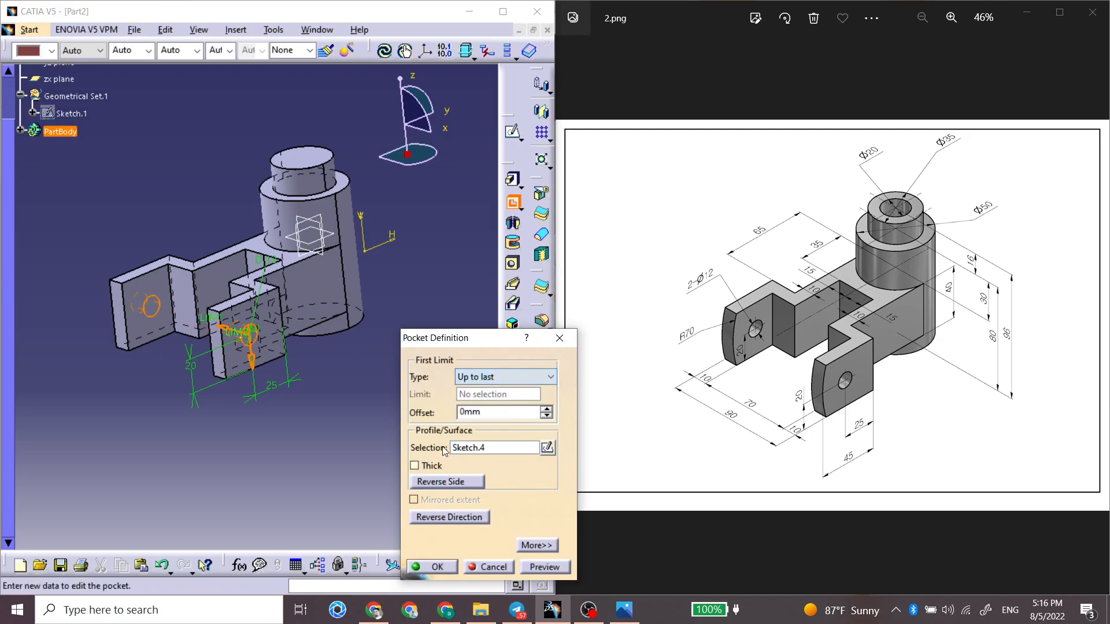
{"action": "left_click", "coordinate": [432, 565]}
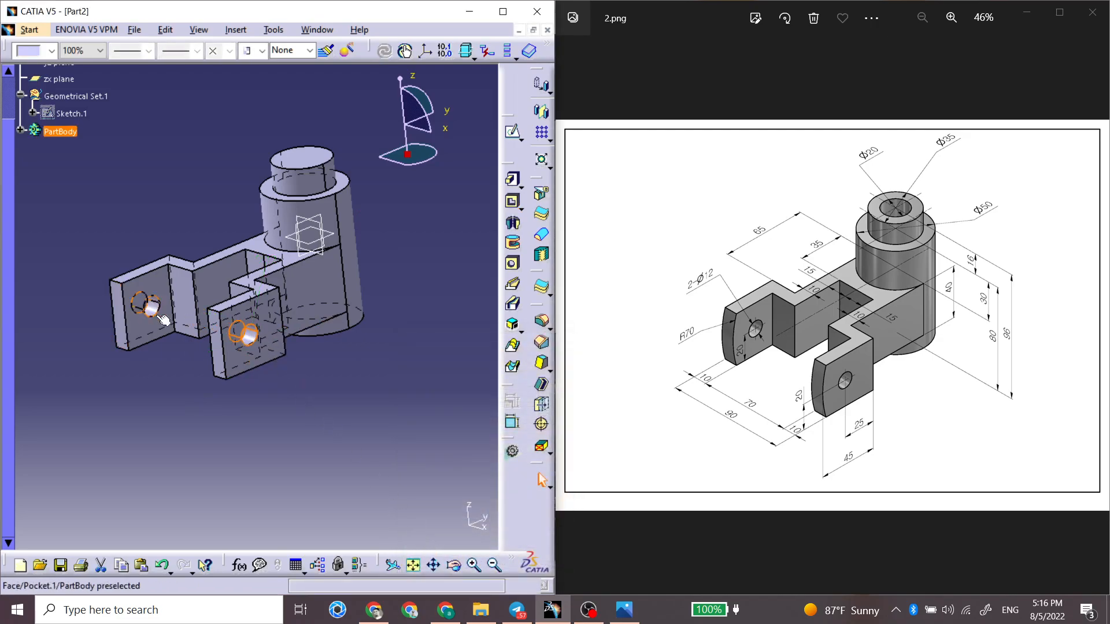
Step: Start a sketch on the near fork arm's outer face and project the arm's free vertical end edge into it
{"action": "middle_click_drag", "start_coordinate": [173, 358], "coordinate": [298, 329]}
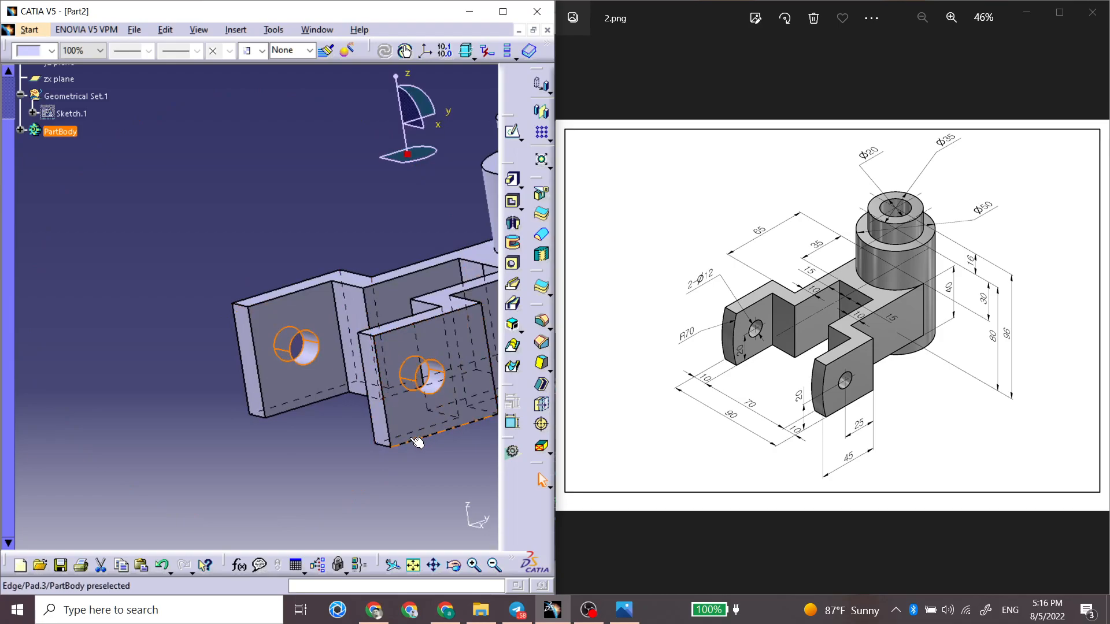
{"action": "left_click", "coordinate": [415, 349]}
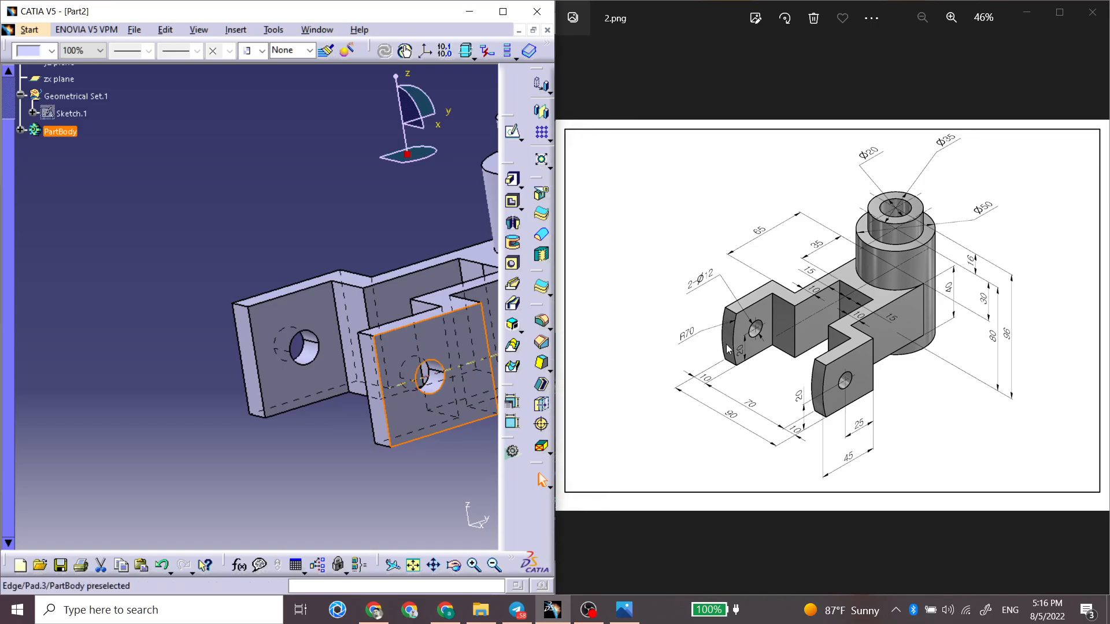
{"action": "left_click", "coordinate": [511, 136]}
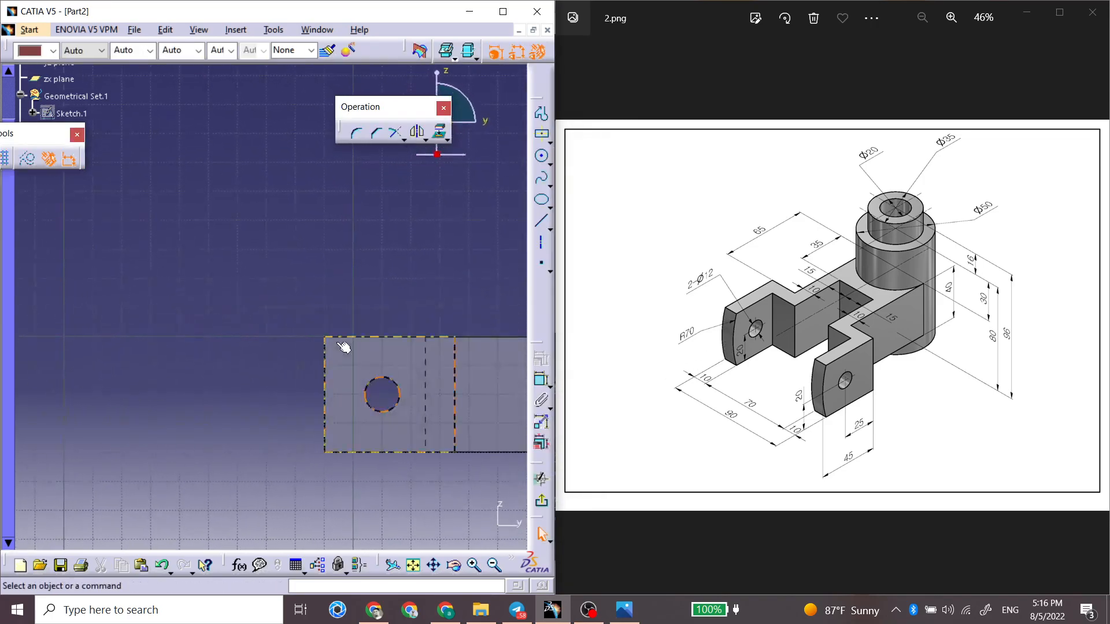
{"action": "left_click", "coordinate": [395, 130]}
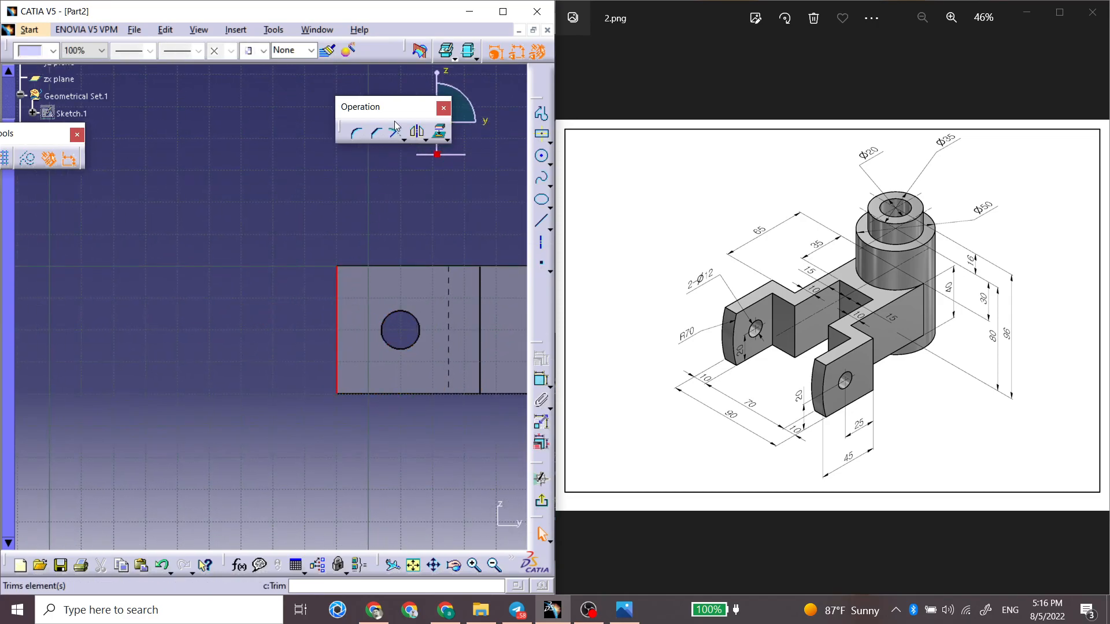
{"action": "left_click", "coordinate": [440, 132]}
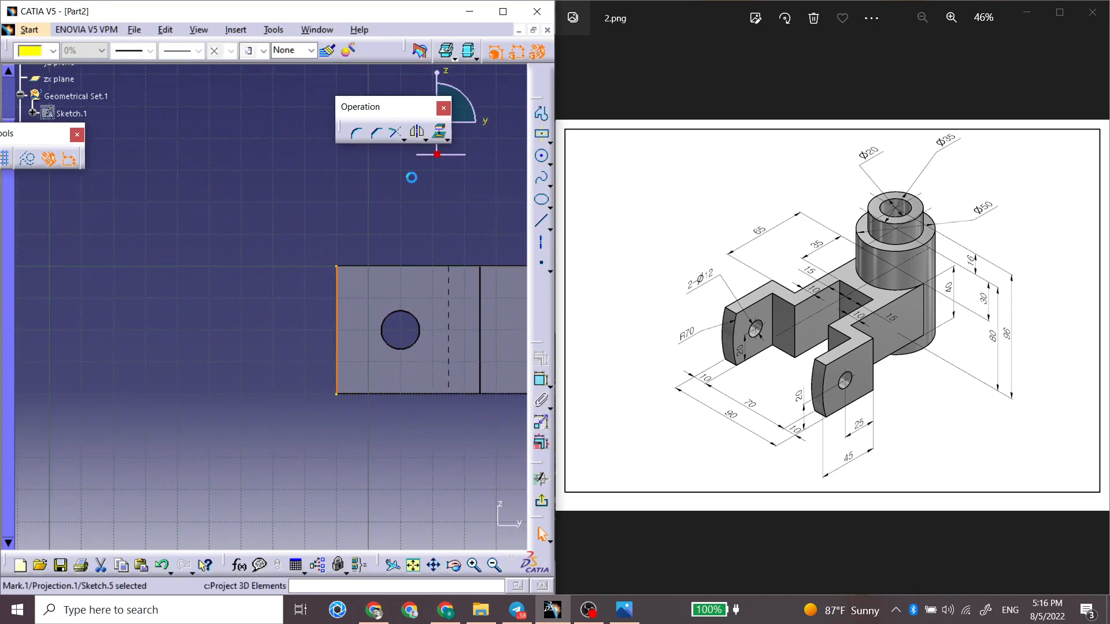
{"action": "left_click", "coordinate": [369, 218]}
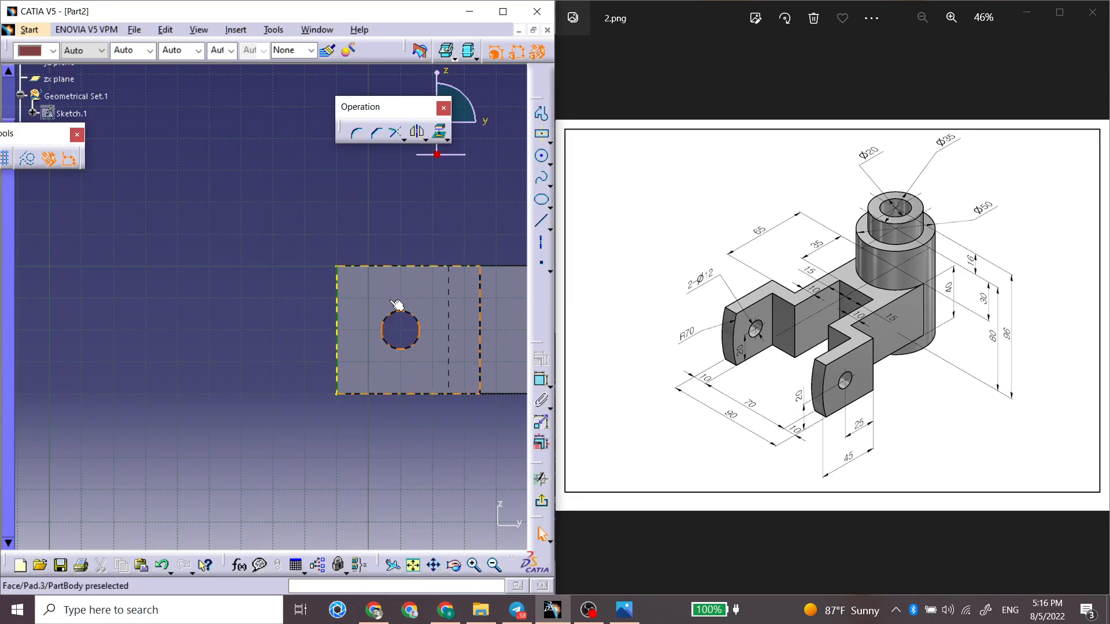
Step: Draw a horizontal axis about 20 mm long from the midpoint of the projected edge to the hole's centre
{"action": "middle_click_drag", "start_coordinate": [401, 251], "coordinate": [361, 238]}
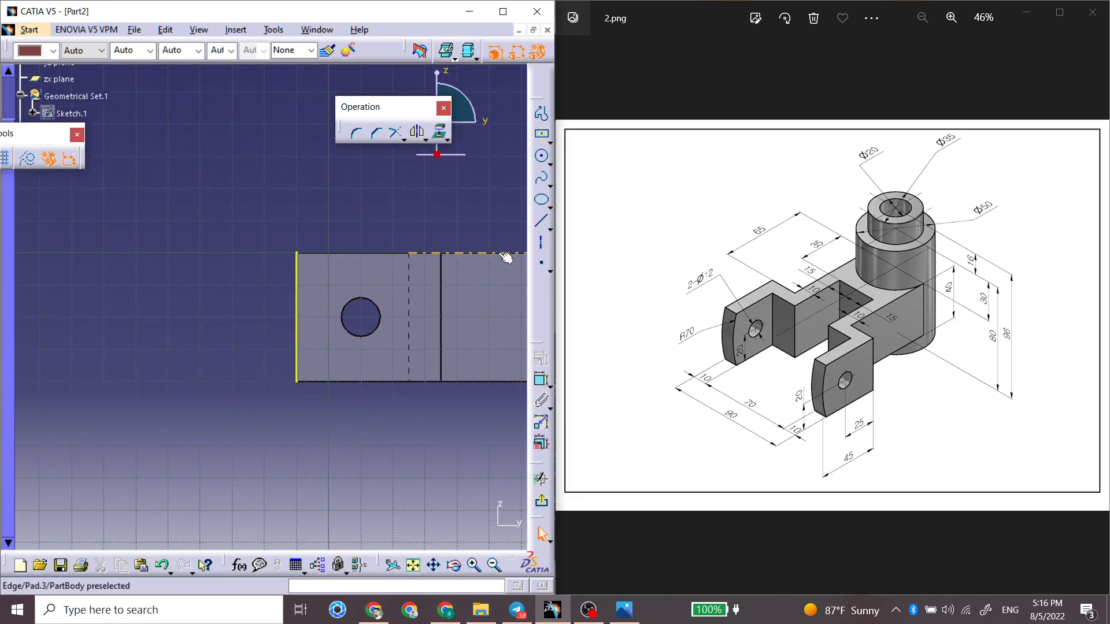
{"action": "left_click", "coordinate": [541, 242]}
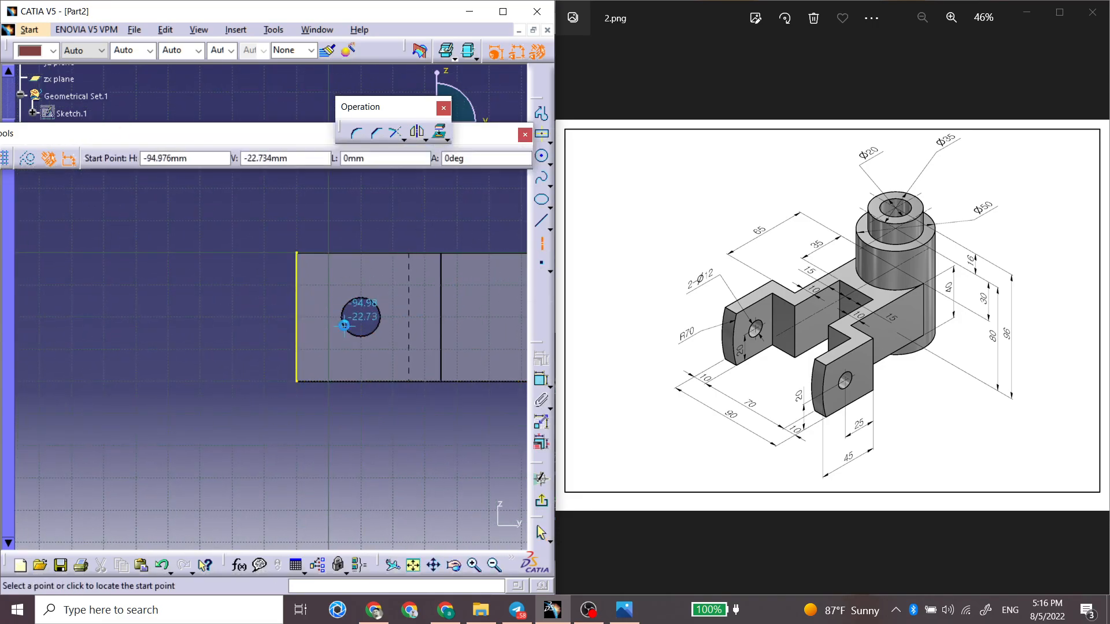
{"action": "right_click", "coordinate": [296, 316]}
{"action": "left_click", "coordinate": [335, 401]}
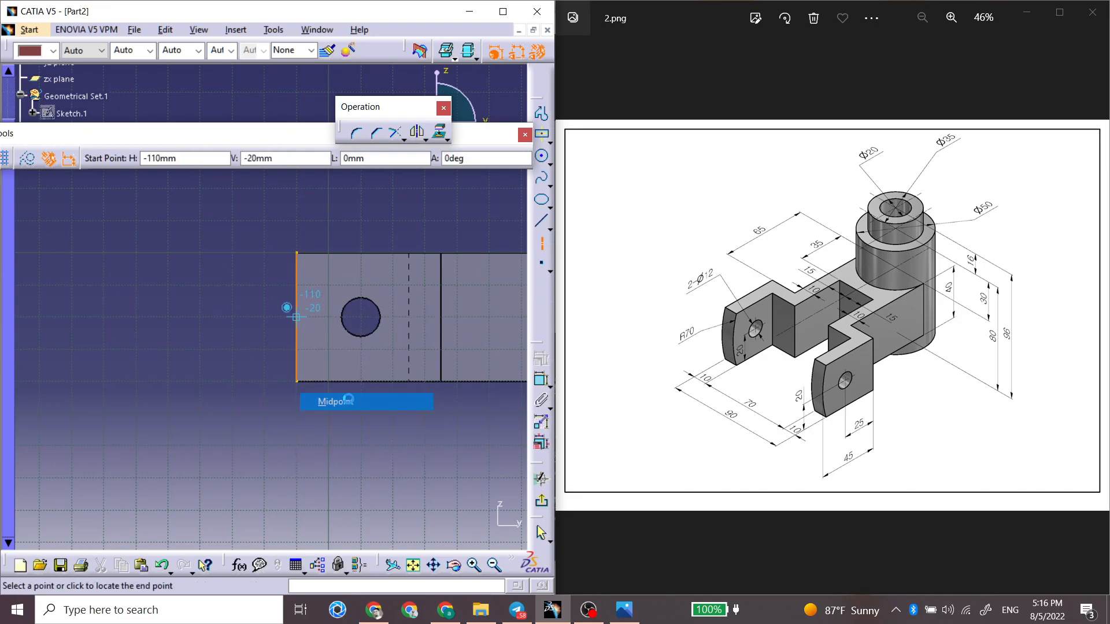
{"action": "left_click", "coordinate": [361, 317]}
{"action": "left_click", "coordinate": [345, 216]}
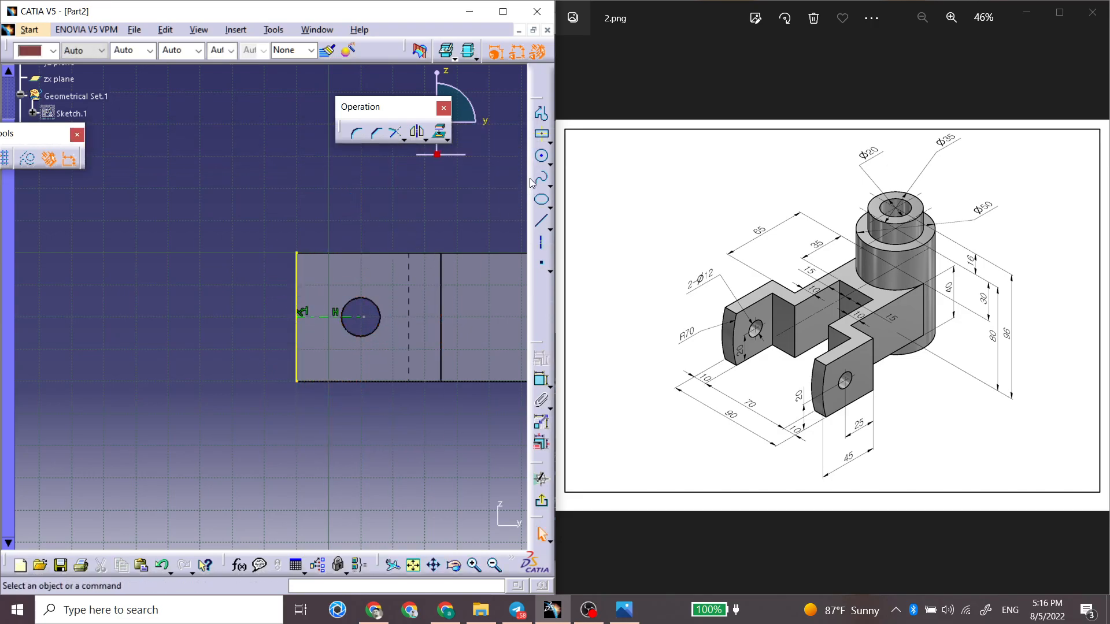
Step: Draw a three-point arc with limits, about 61 mm tall, bulging towards the arm's free end and extending beyond its top and bottom edges
{"action": "left_click", "coordinate": [550, 164]}
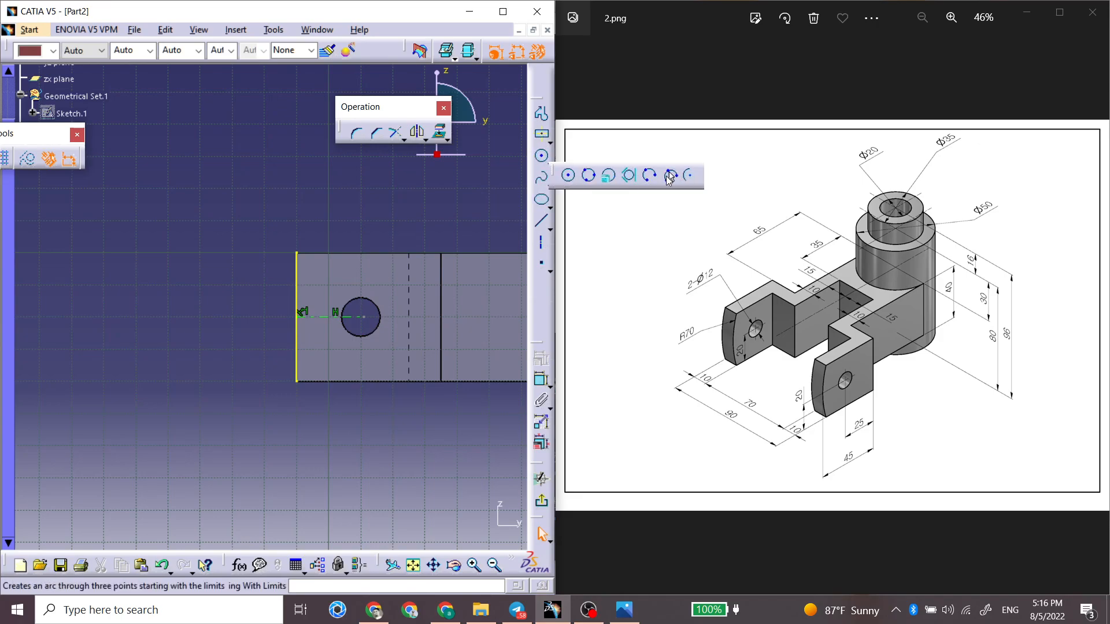
{"action": "left_click", "coordinate": [670, 176]}
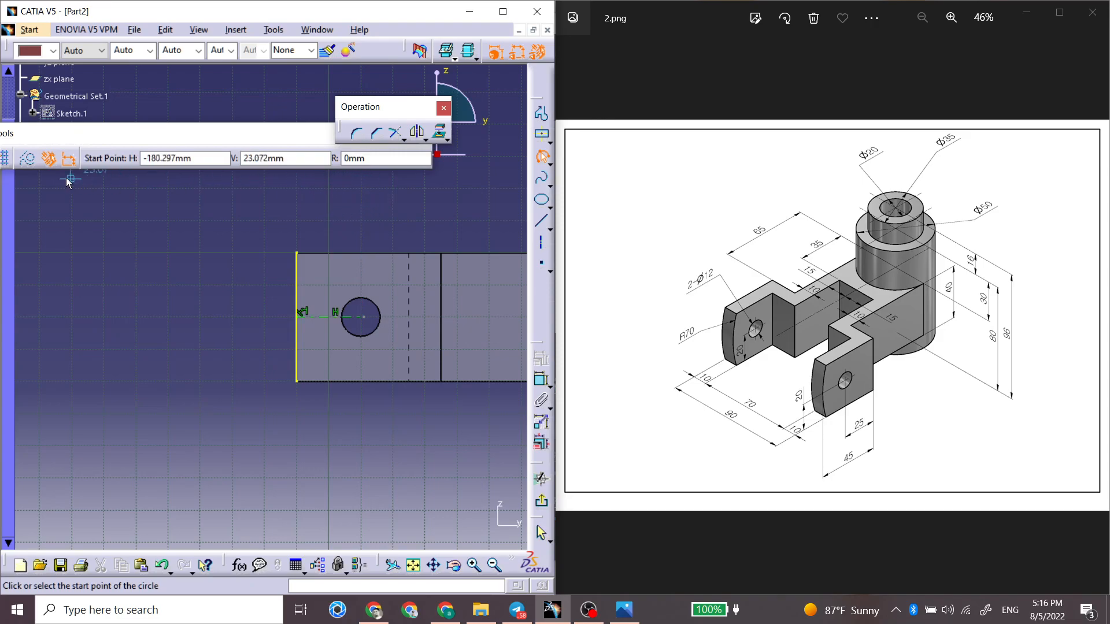
{"action": "left_click", "coordinate": [345, 235]}
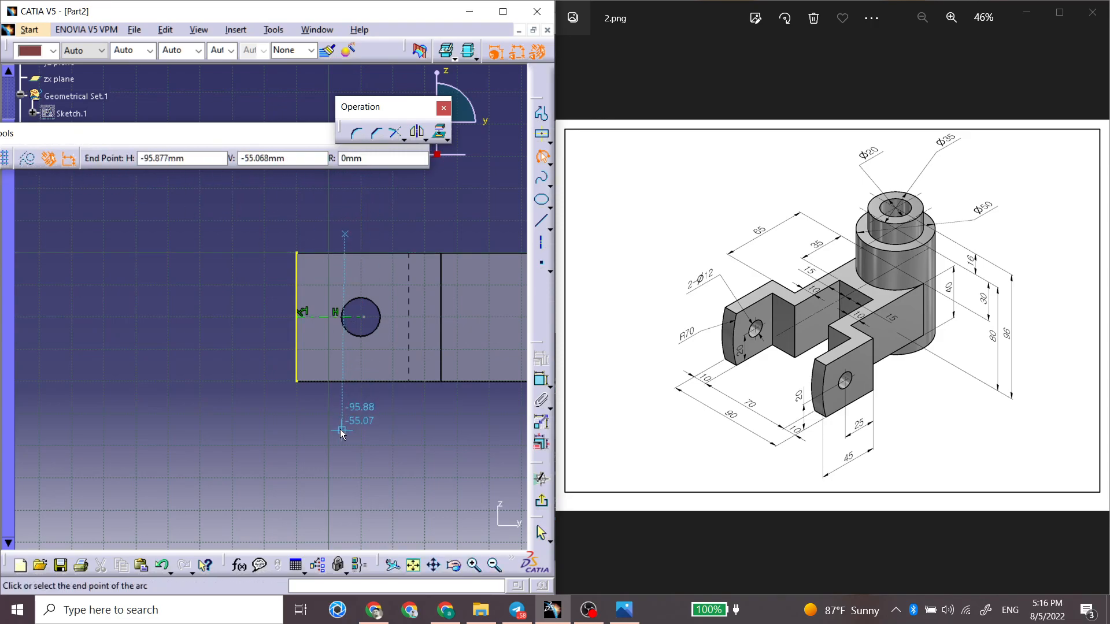
{"action": "left_click", "coordinate": [347, 431]}
{"action": "left_click", "coordinate": [321, 338]}
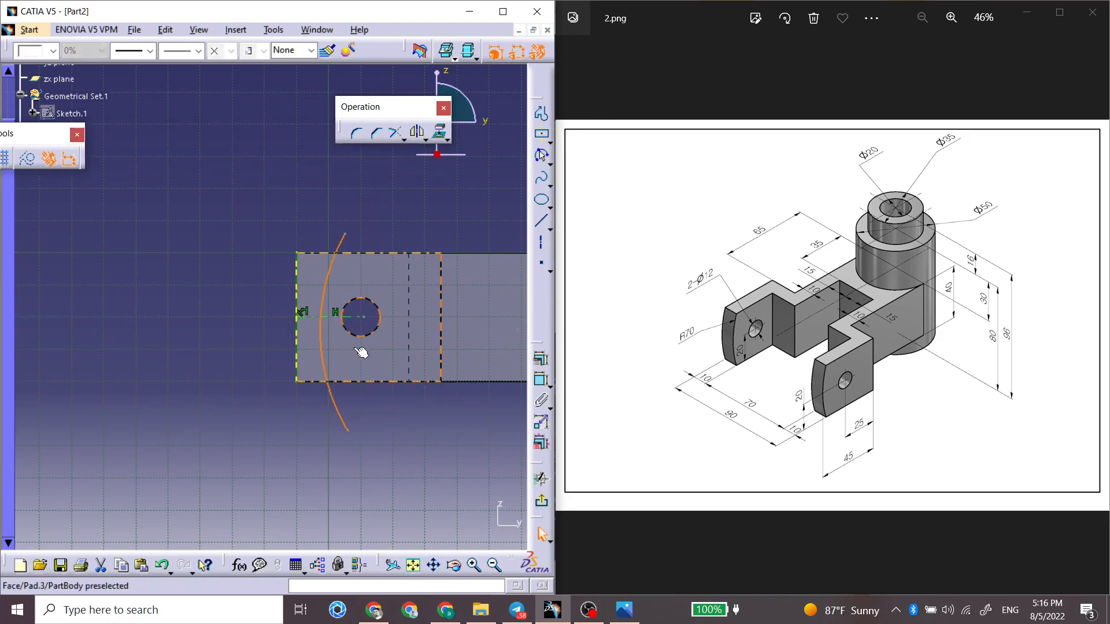
{"action": "left_click", "coordinate": [390, 214]}
Step: Draw an axis joining the arc's two endpoints and constrain it vertical
{"action": "left_click", "coordinate": [542, 250]}
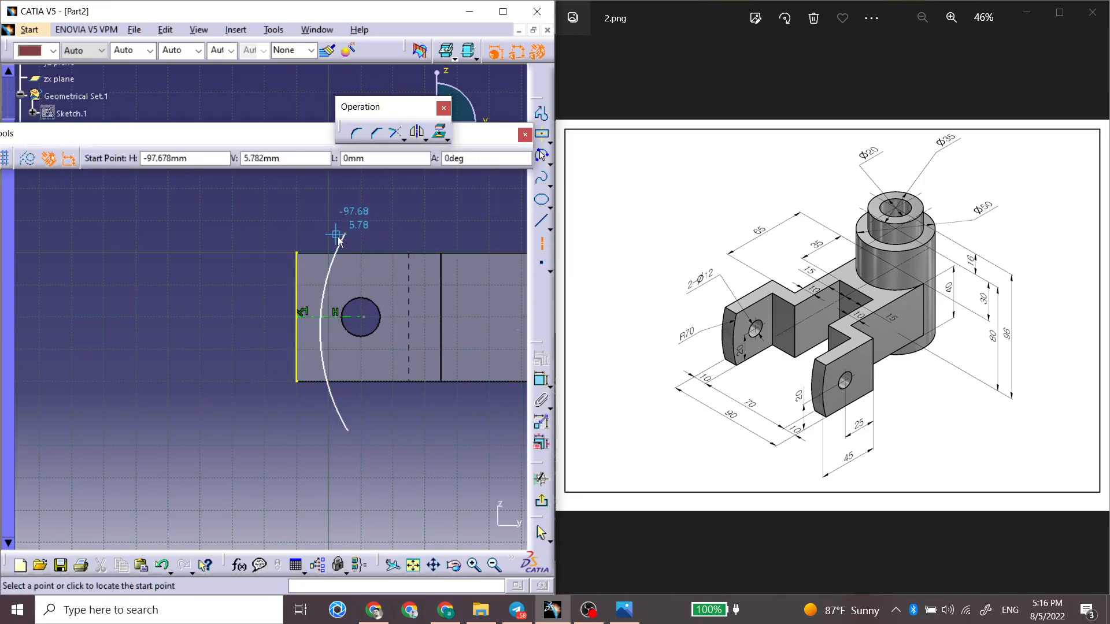
{"action": "left_click", "coordinate": [346, 235]}
{"action": "left_click", "coordinate": [347, 431]}
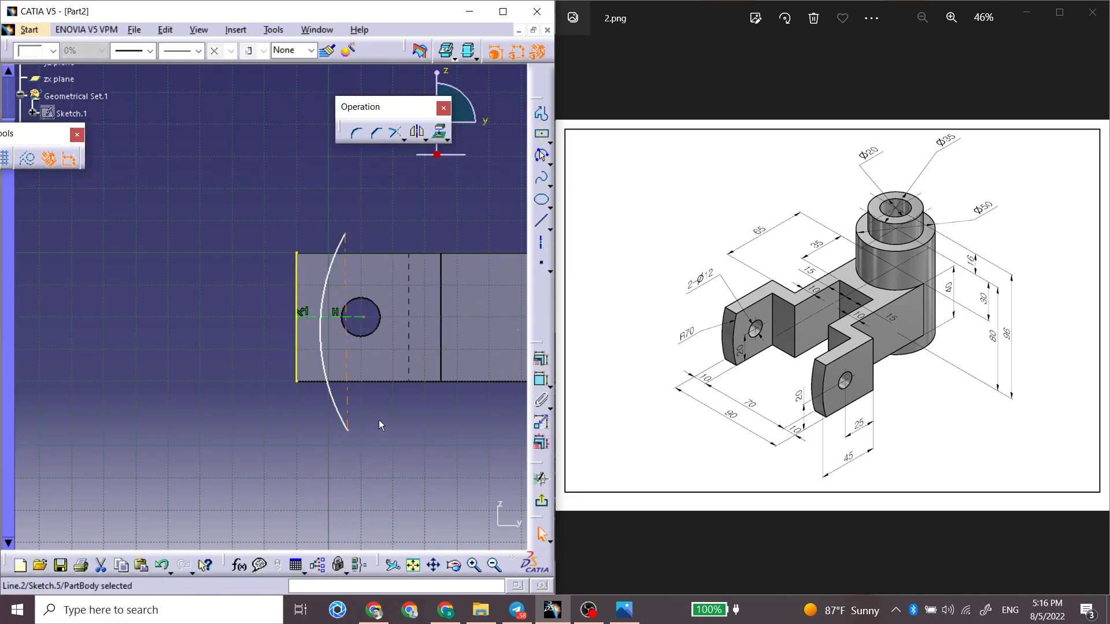
{"action": "right_click", "coordinate": [346, 399]}
{"action": "mouse_move", "coordinate": [407, 388]}
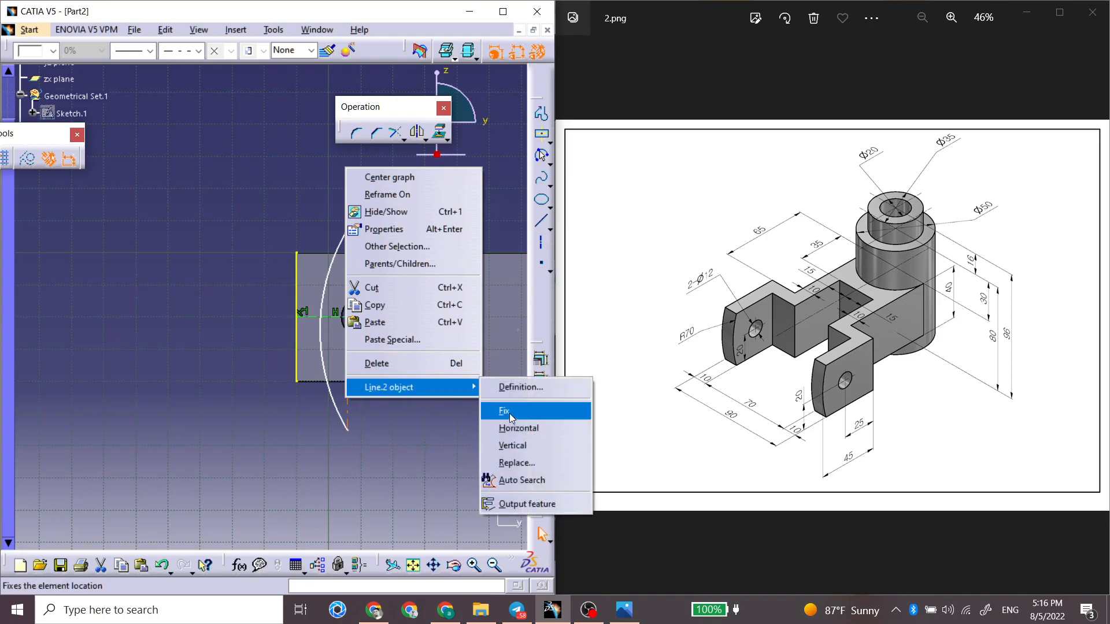
{"action": "left_click", "coordinate": [514, 444]}
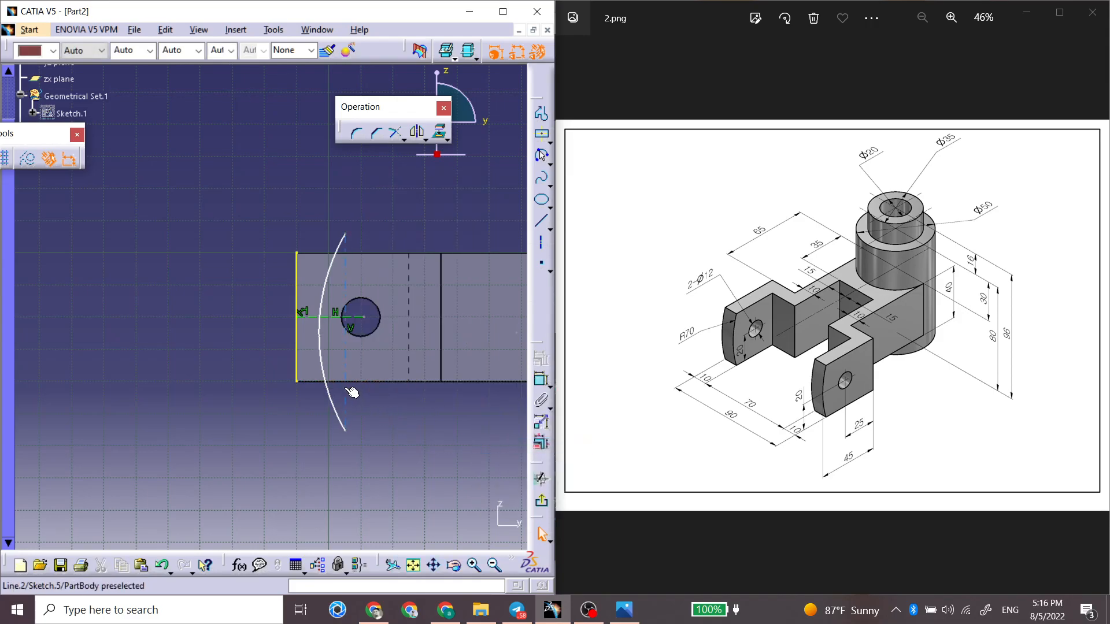
Step: Apply a Midpoint constraint between the horizontal axis's inner endpoint and the vertical axis
{"action": "left_click", "coordinate": [364, 317]}
{"action": "left_click", "coordinate": [344, 363], "text": "ctrl"}
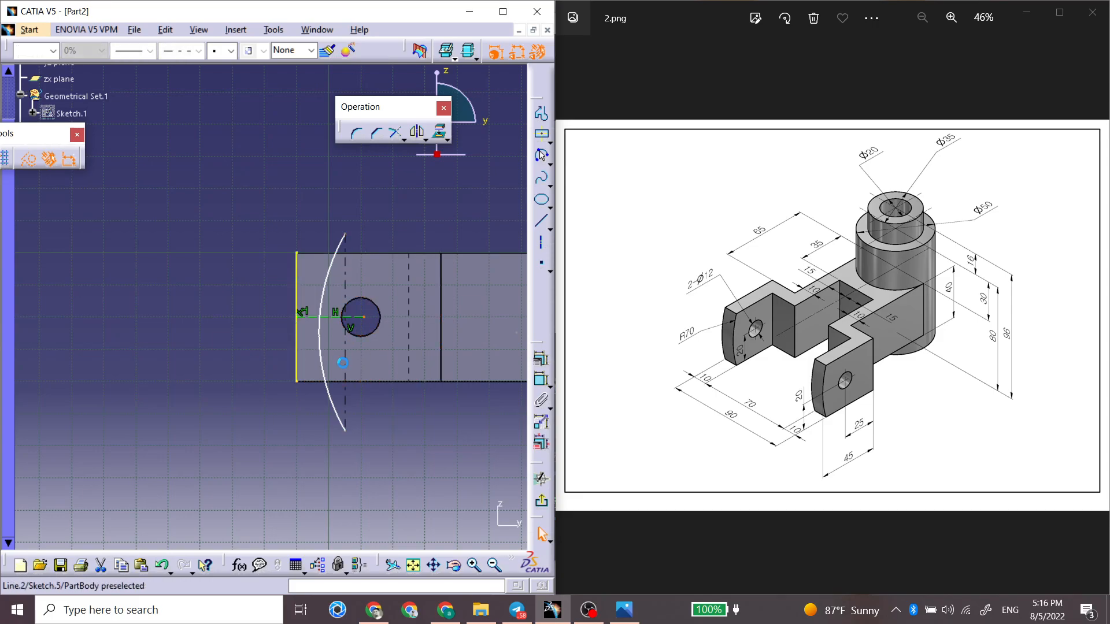
{"action": "left_click", "coordinate": [538, 398]}
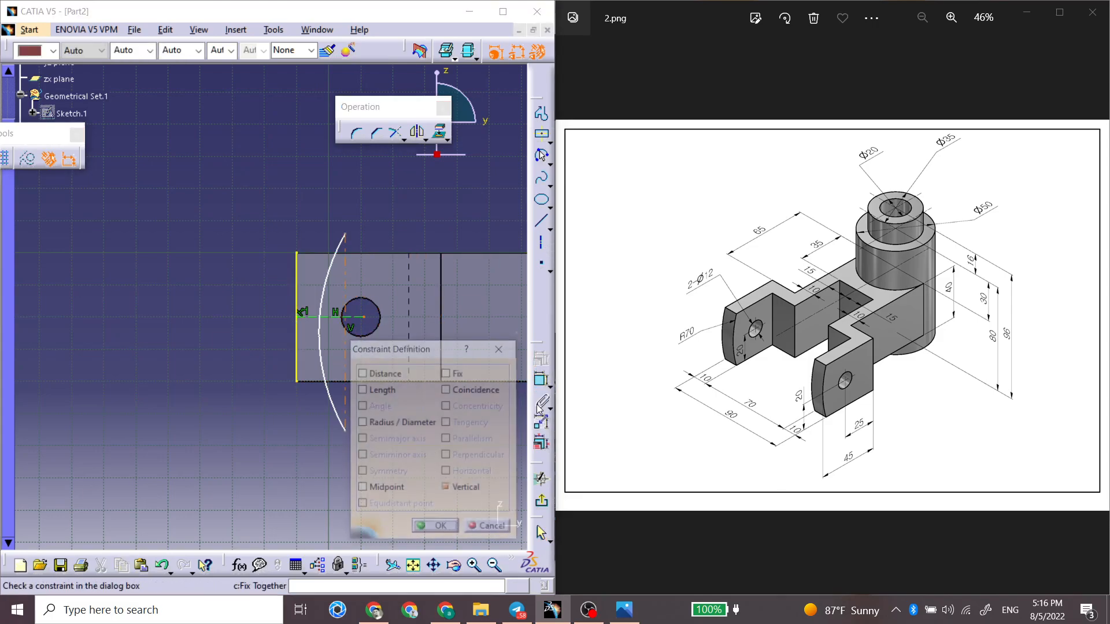
{"action": "left_click", "coordinate": [397, 487]}
{"action": "key", "text": "Return"}
Step: Make the arc tangent to the projected end edge of the arm
{"action": "left_click", "coordinate": [321, 335]}
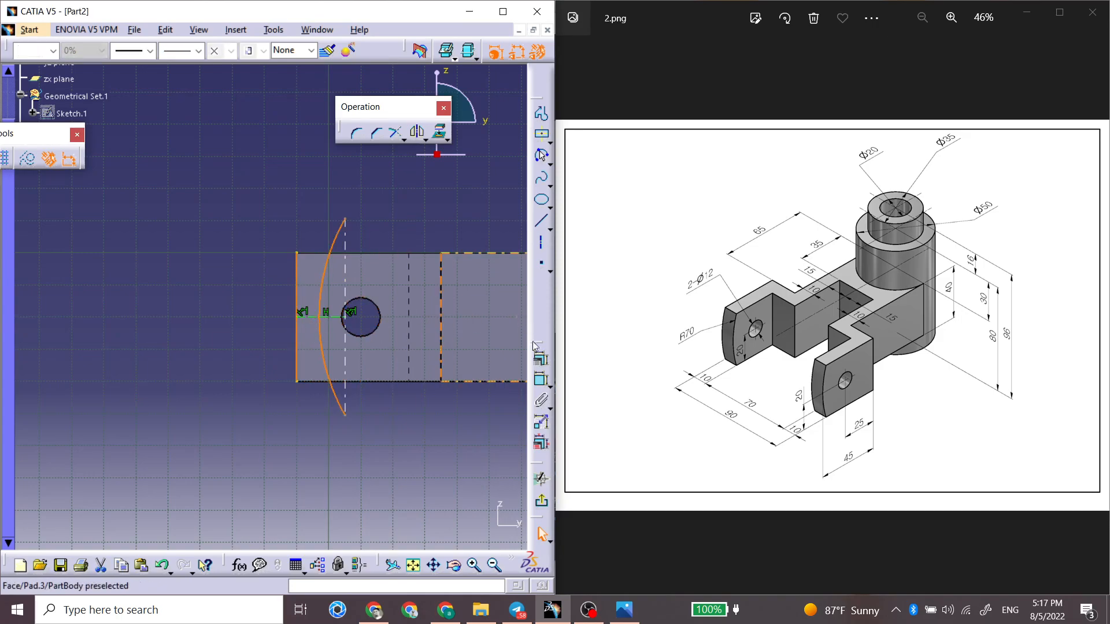
{"action": "left_click", "coordinate": [541, 361]}
{"action": "left_click", "coordinate": [447, 422]}
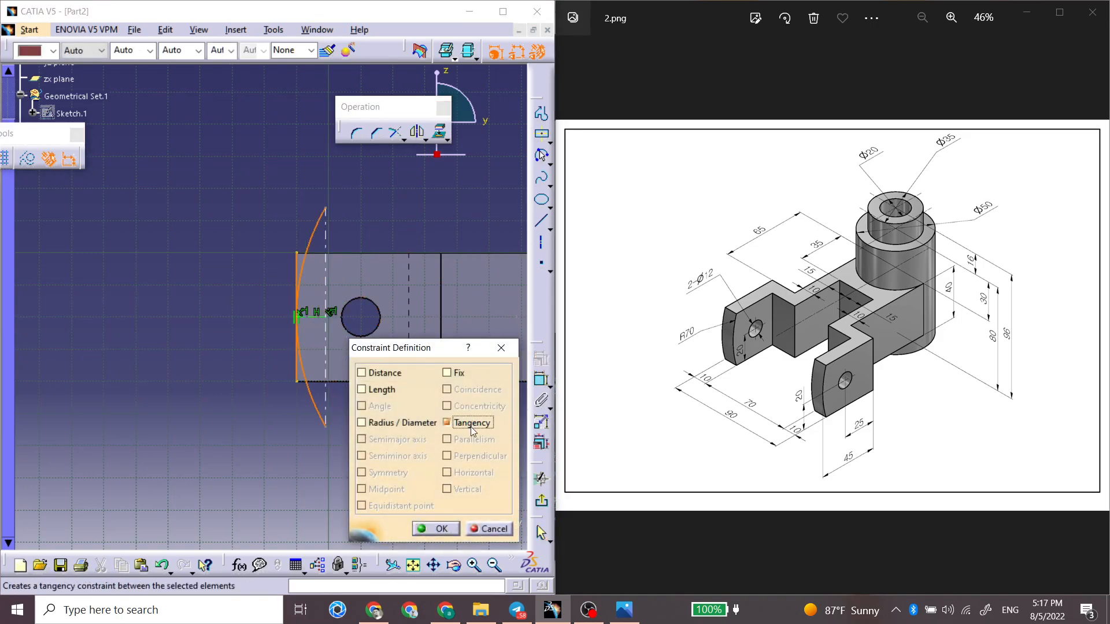
{"action": "key", "text": "Return"}
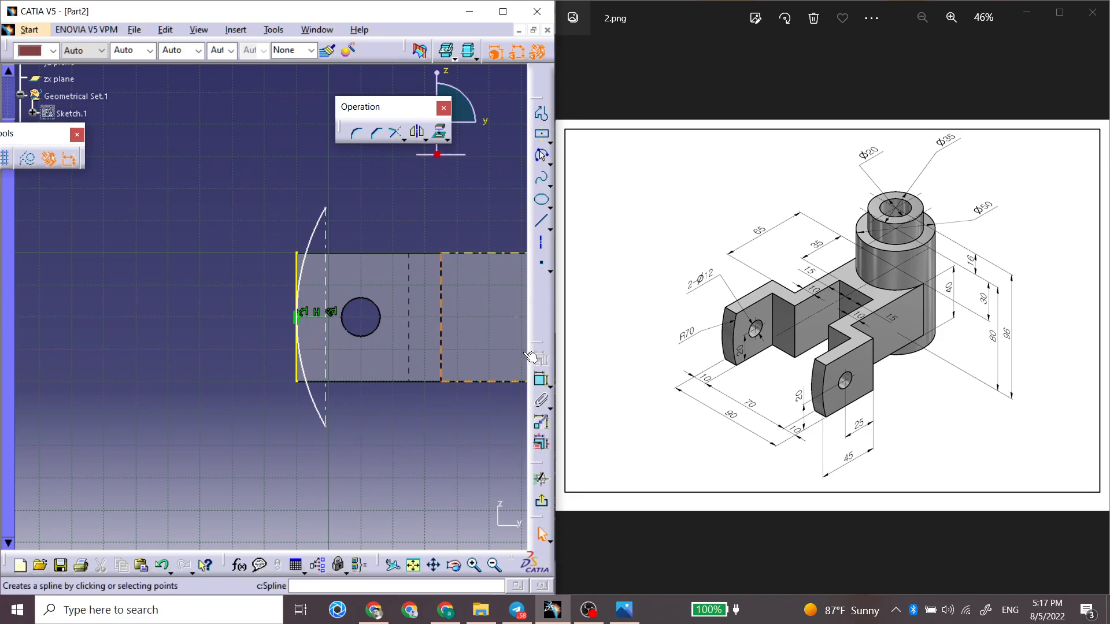
Step: Dimension the arc's radius and set it to 70 mm
{"action": "left_click", "coordinate": [316, 244]}
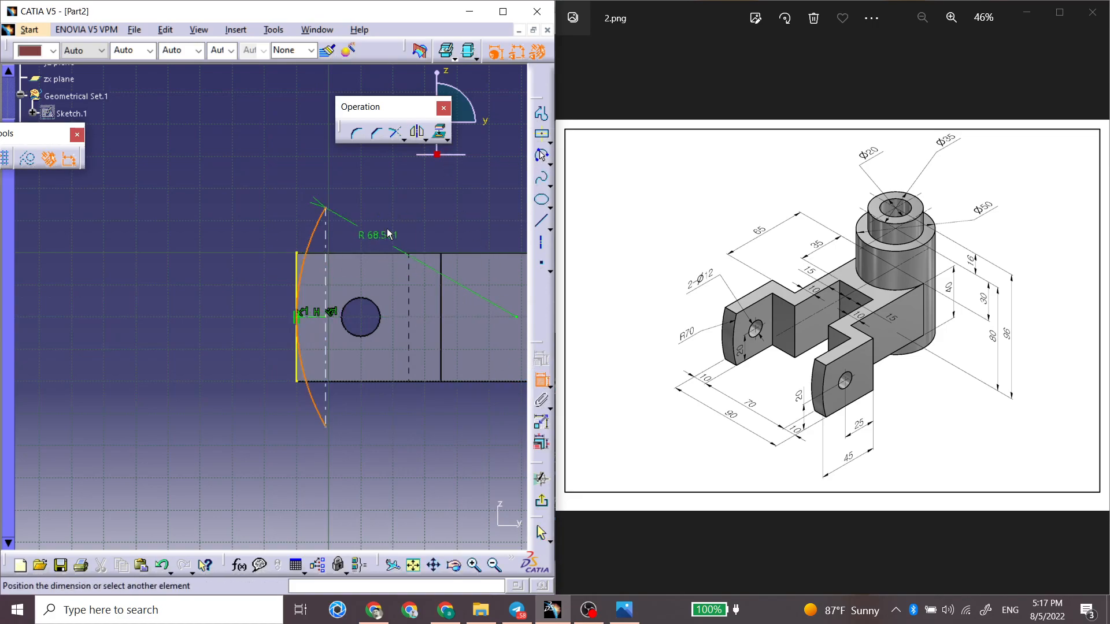
{"action": "left_click", "coordinate": [387, 224]}
{"action": "double_click", "coordinate": [372, 235]}
{"action": "type", "text": "70"}
{"action": "key", "text": "Return"}
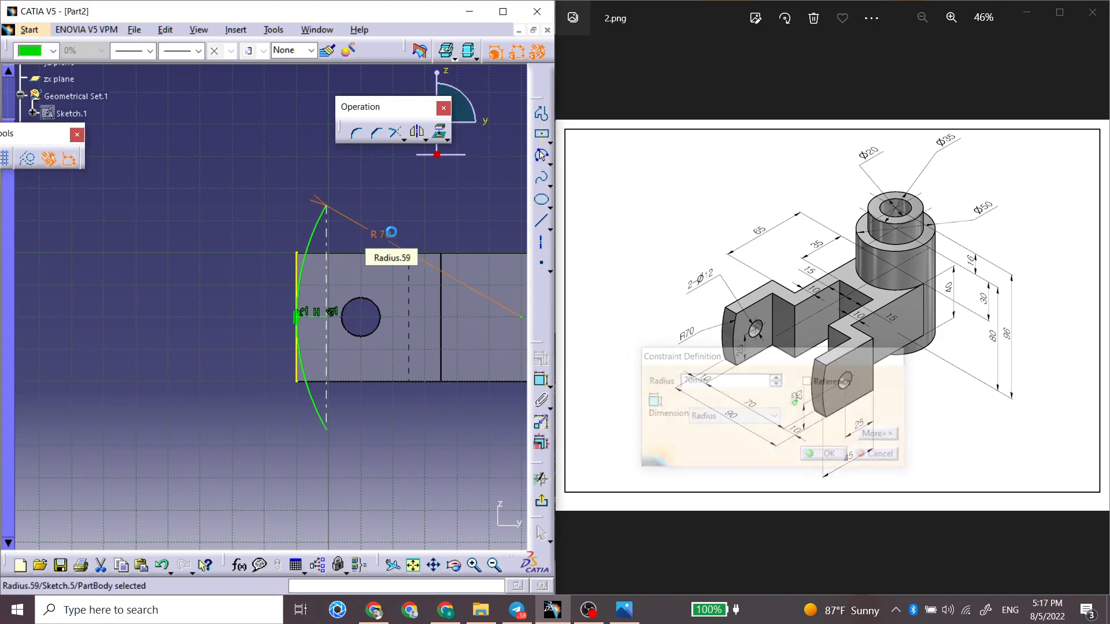
Step: Convert the projected end edge into a construction element
{"action": "left_click", "coordinate": [298, 263]}
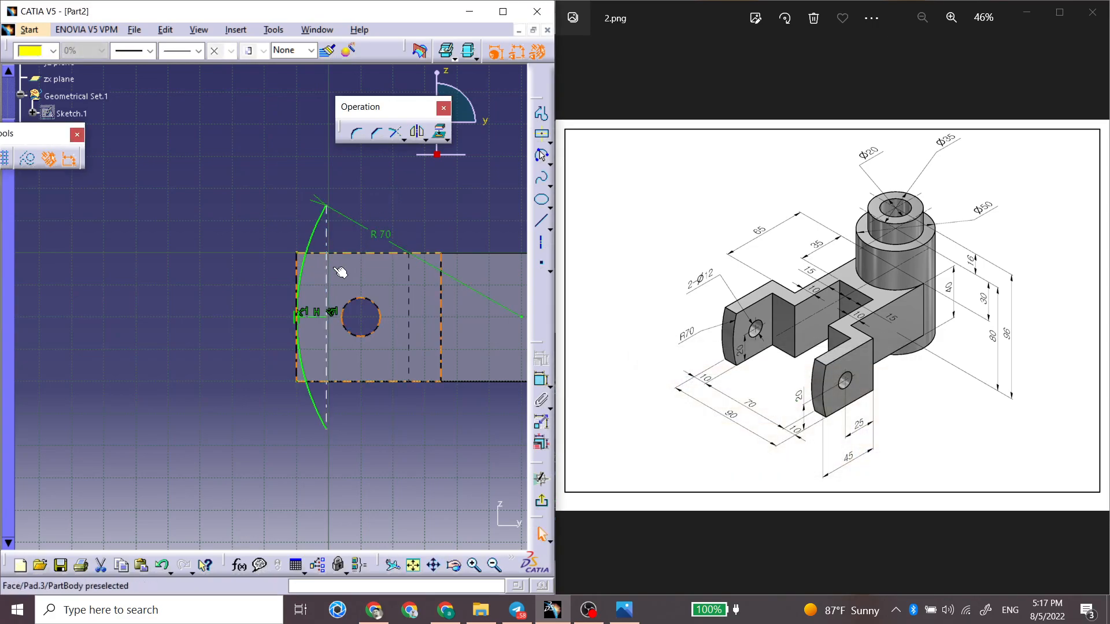
{"action": "left_click", "coordinate": [224, 210]}
{"action": "mouse_move", "coordinate": [293, 263]}
{"action": "middle_mouse_down"}
{"action": "mouse_move", "coordinate": [293, 326]}
{"action": "mouse_move", "coordinate": [366, 338]}
{"action": "mouse_move", "coordinate": [346, 259]}
{"action": "mouse_move", "coordinate": [346, 271]}
{"action": "mouse_move", "coordinate": [295, 252]}
{"action": "mouse_move", "coordinate": [337, 396]}
{"action": "mouse_move", "coordinate": [317, 404]}
{"action": "middle_mouse_up"}
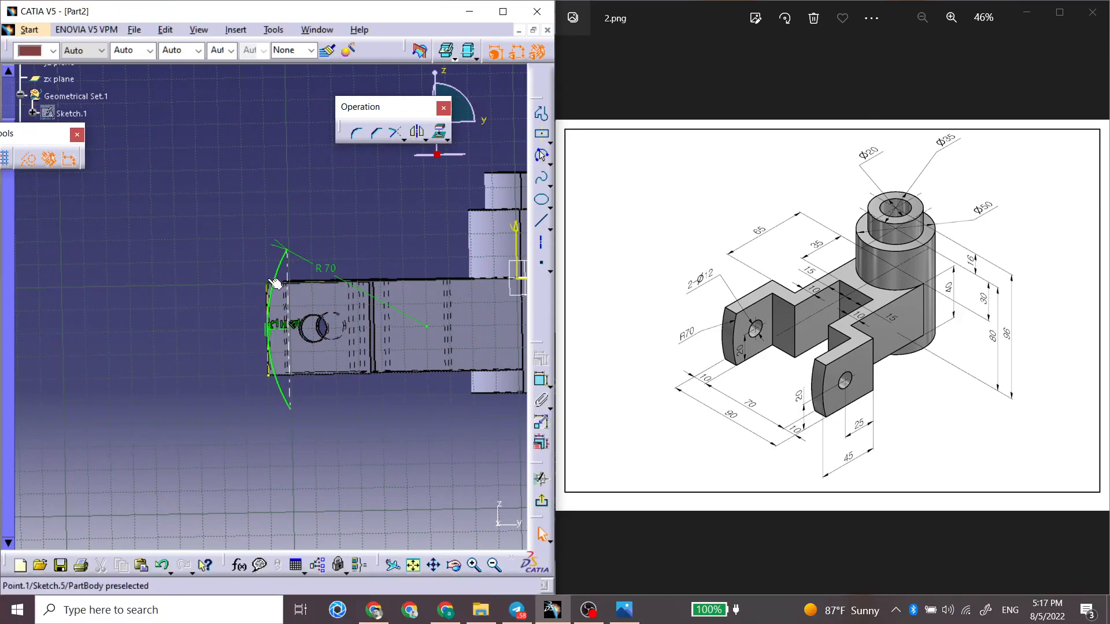
Step: Leave the sketch and pocket outside the R70 arc with the Up to last limit to round both fork arm ends
{"action": "left_click", "coordinate": [538, 498]}
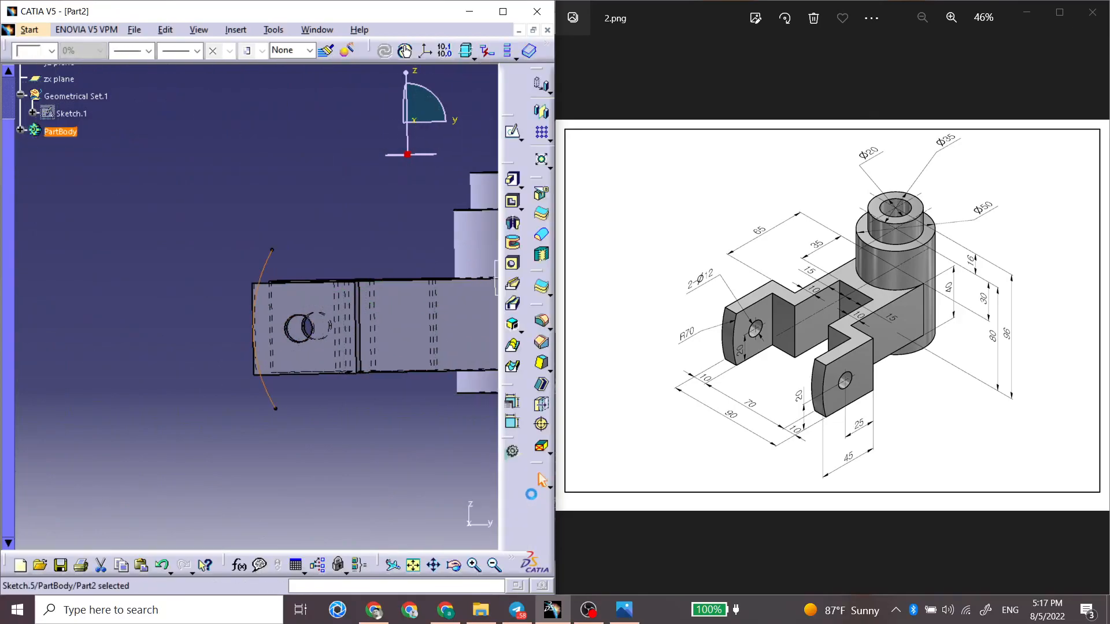
{"action": "left_click", "coordinate": [512, 203]}
{"action": "middle_click_drag", "start_coordinate": [260, 322], "coordinate": [256, 286]}
{"action": "left_click", "coordinate": [291, 332]}
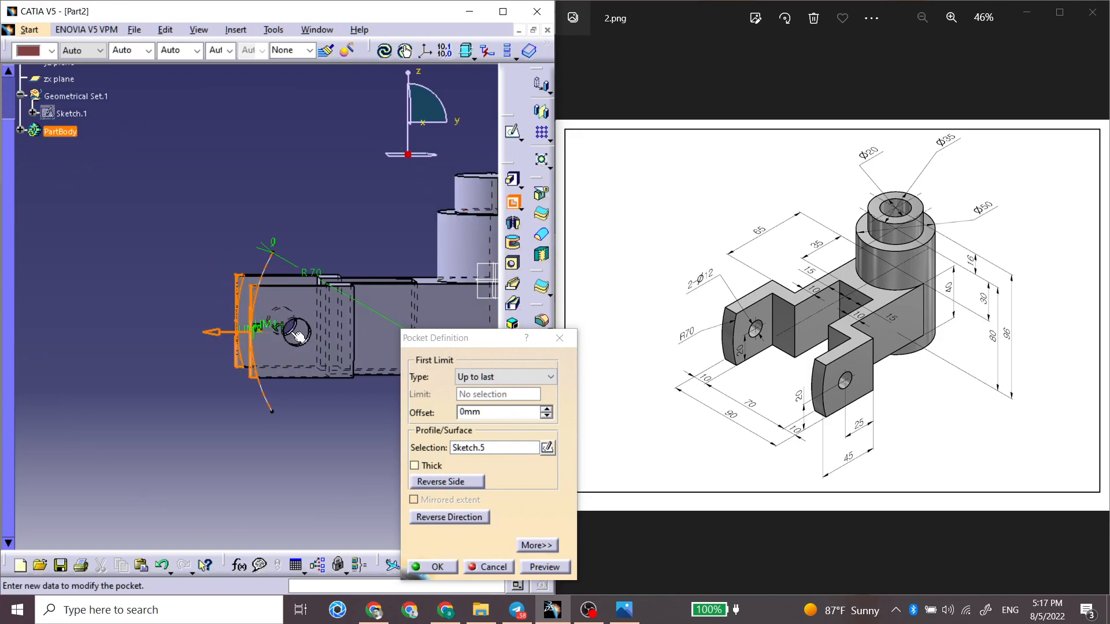
{"action": "left_click", "coordinate": [437, 567]}
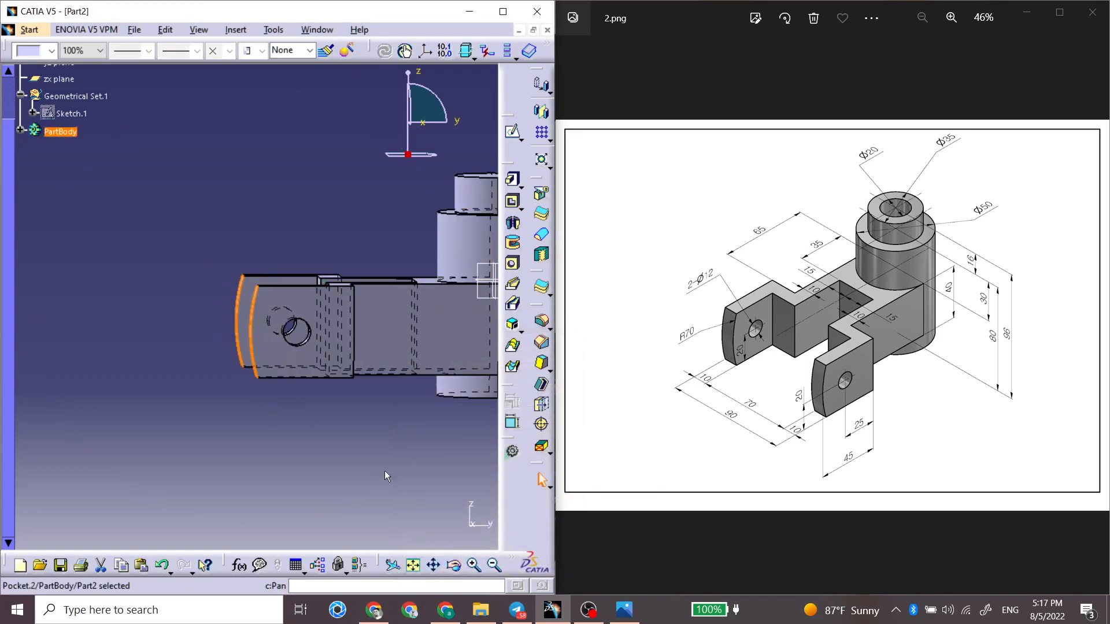
Step: Start a sketch on the top face of the upper cylinder and draw a small circle centred on the origin
{"action": "middle_click_drag", "start_coordinate": [240, 285], "coordinate": [328, 180]}
{"action": "left_click", "coordinate": [329, 178]}
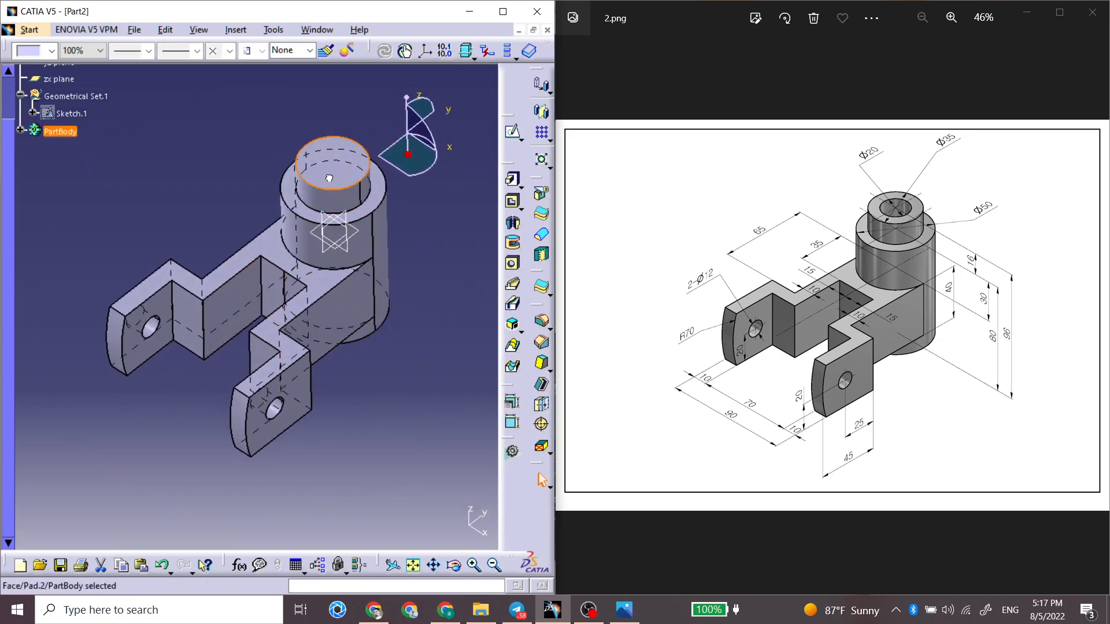
{"action": "left_click", "coordinate": [325, 165]}
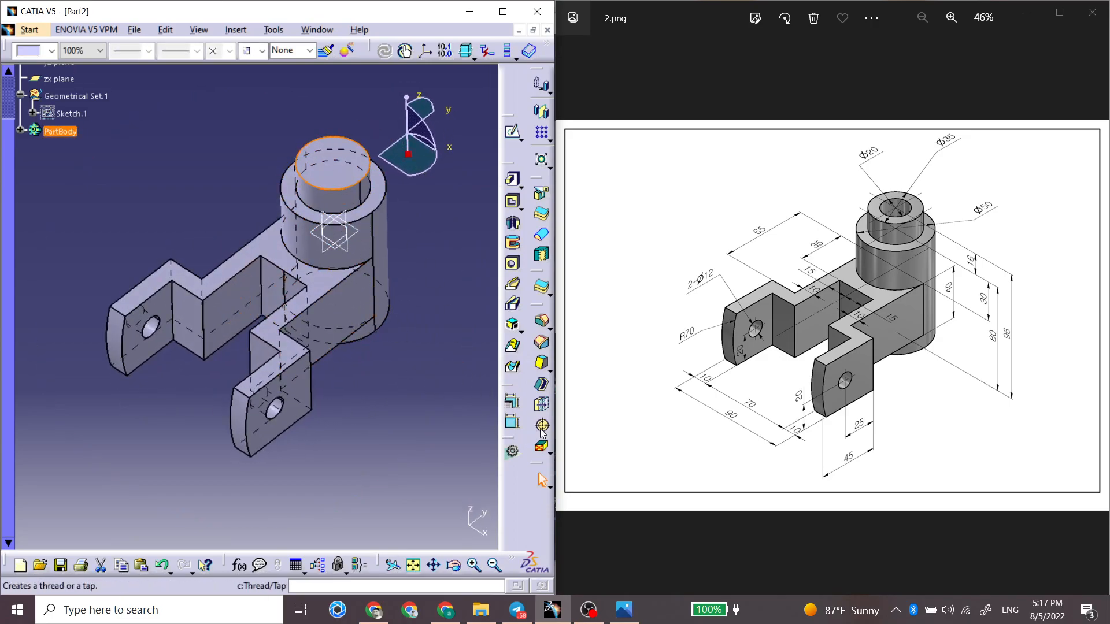
{"action": "left_click", "coordinate": [512, 132]}
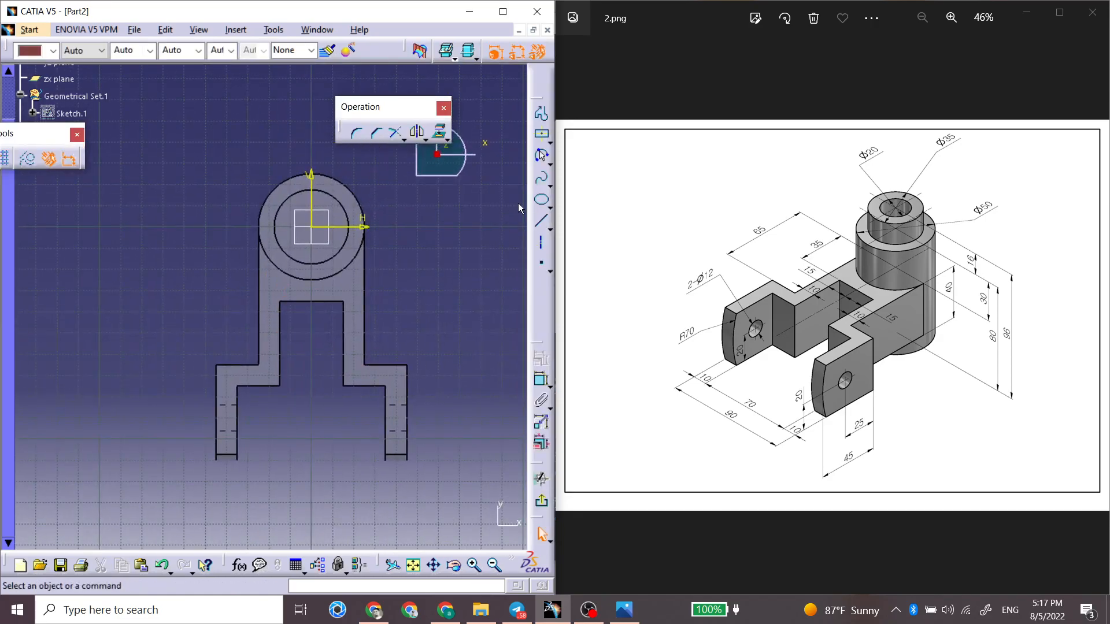
{"action": "left_click", "coordinate": [549, 165]}
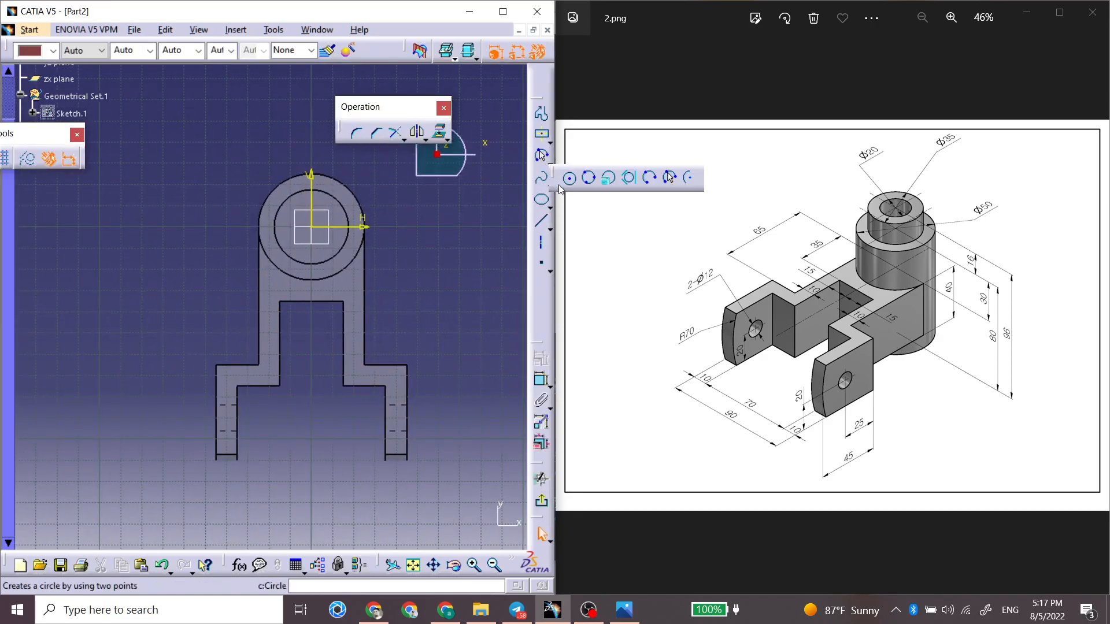
{"action": "left_click", "coordinate": [570, 178]}
{"action": "left_click", "coordinate": [311, 226]}
{"action": "left_click", "coordinate": [324, 223]}
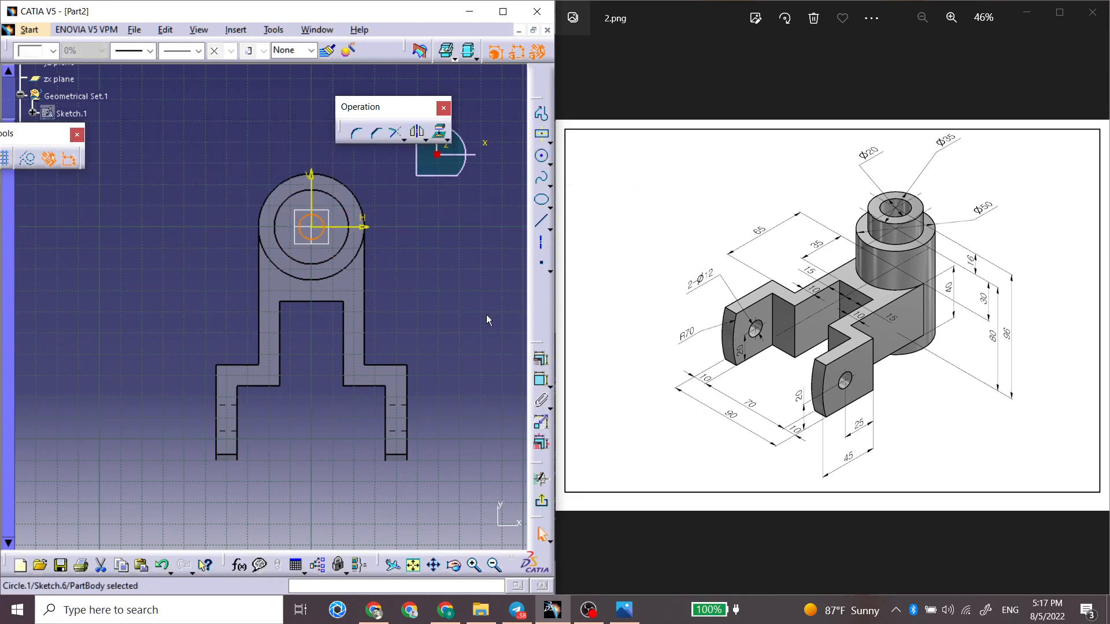
Step: Dimension the circle and set its diameter to 20 mm
{"action": "left_click", "coordinate": [478, 286]}
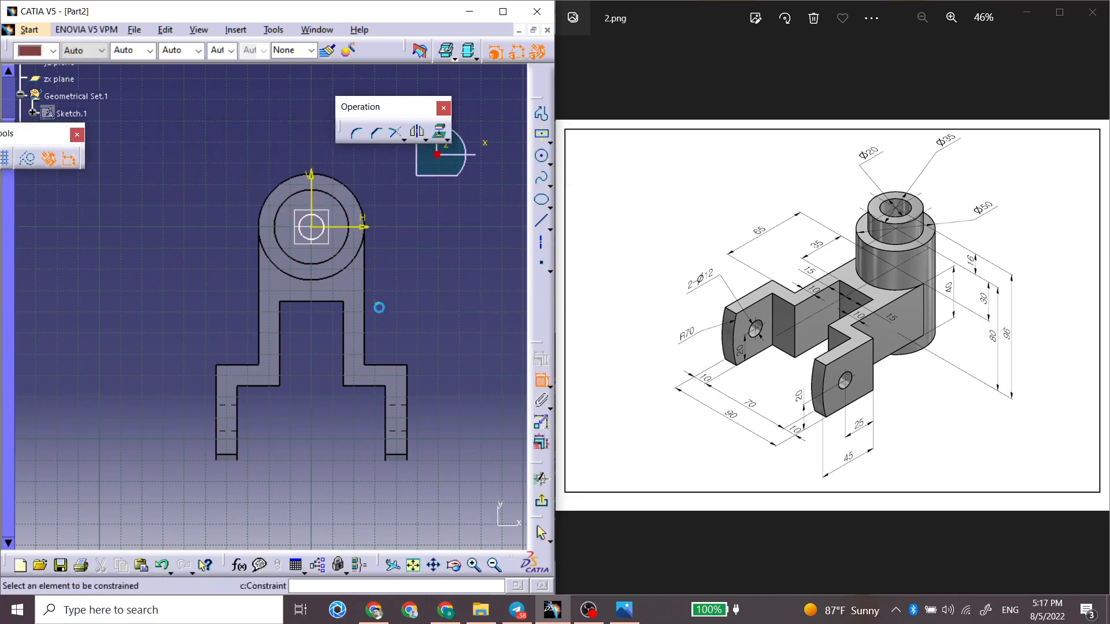
{"action": "left_click", "coordinate": [456, 290]}
{"action": "double_click", "coordinate": [457, 288]}
{"action": "type", "text": "20"}
{"action": "key", "text": "Return"}
Step: Leave the sketch and pocket the circle through the full height of the stepped cylinder
{"action": "left_click", "coordinate": [549, 508]}
{"action": "mouse_move", "coordinate": [174, 376]}
{"action": "middle_mouse_down"}
{"action": "mouse_move", "coordinate": [169, 292]}
{"action": "mouse_move", "coordinate": [371, 213]}
{"action": "middle_mouse_up"}
{"action": "left_click", "coordinate": [512, 202]}
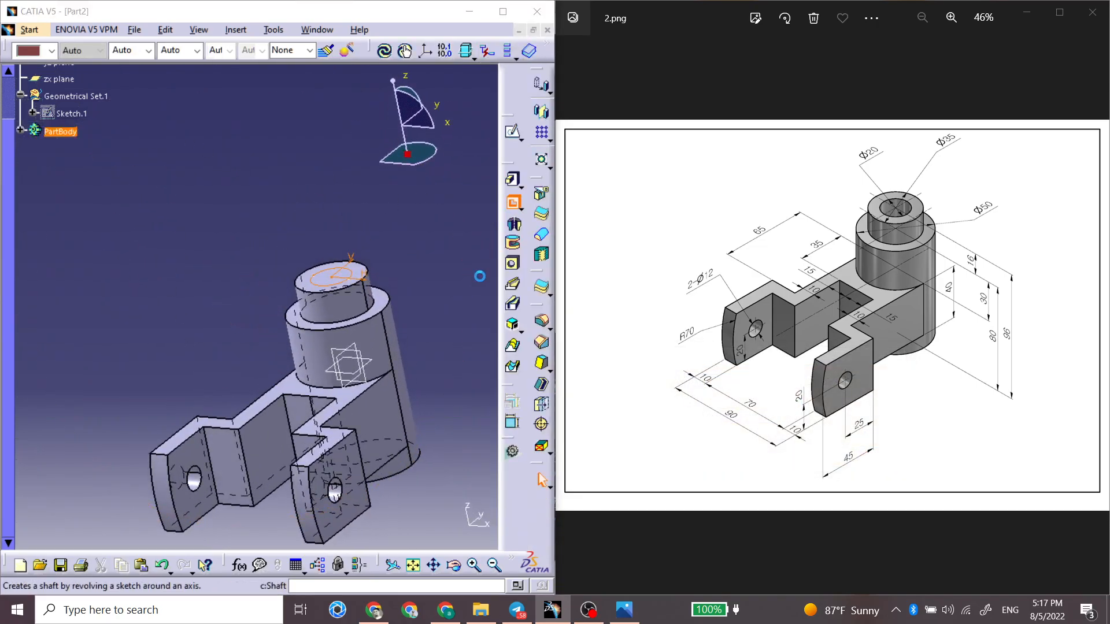
{"action": "left_click", "coordinate": [452, 568]}
{"action": "middle_click_drag", "start_coordinate": [213, 376], "coordinate": [183, 370]}
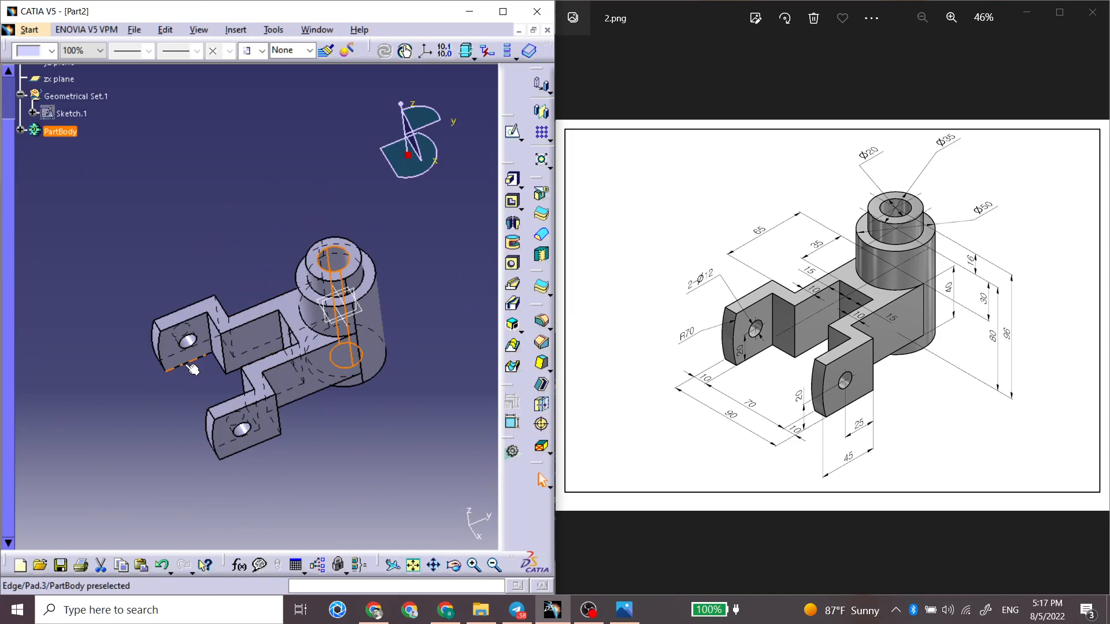
{"action": "left_click", "coordinate": [589, 610]}
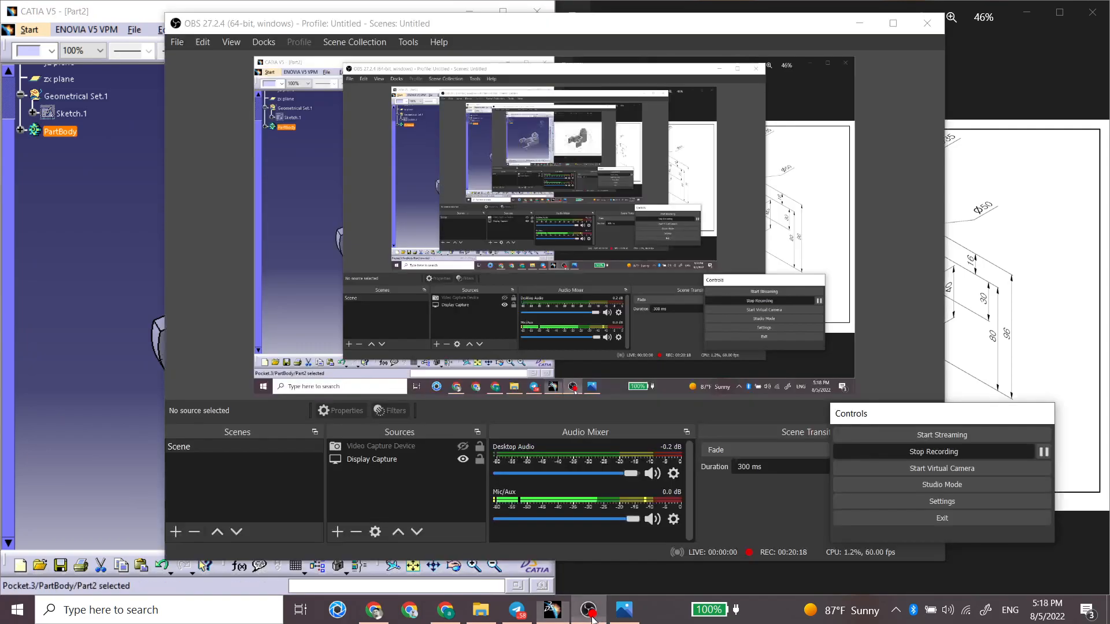